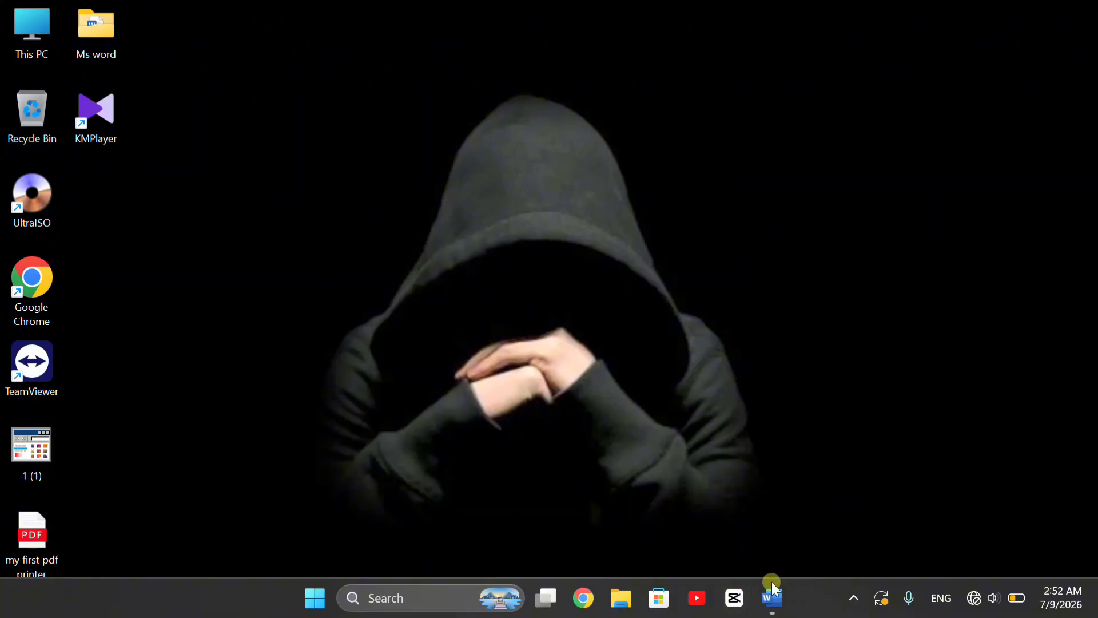
# Step: Switch to Word and insert the built-in Banded cover page into the blank document
pyautogui.click(772, 587)
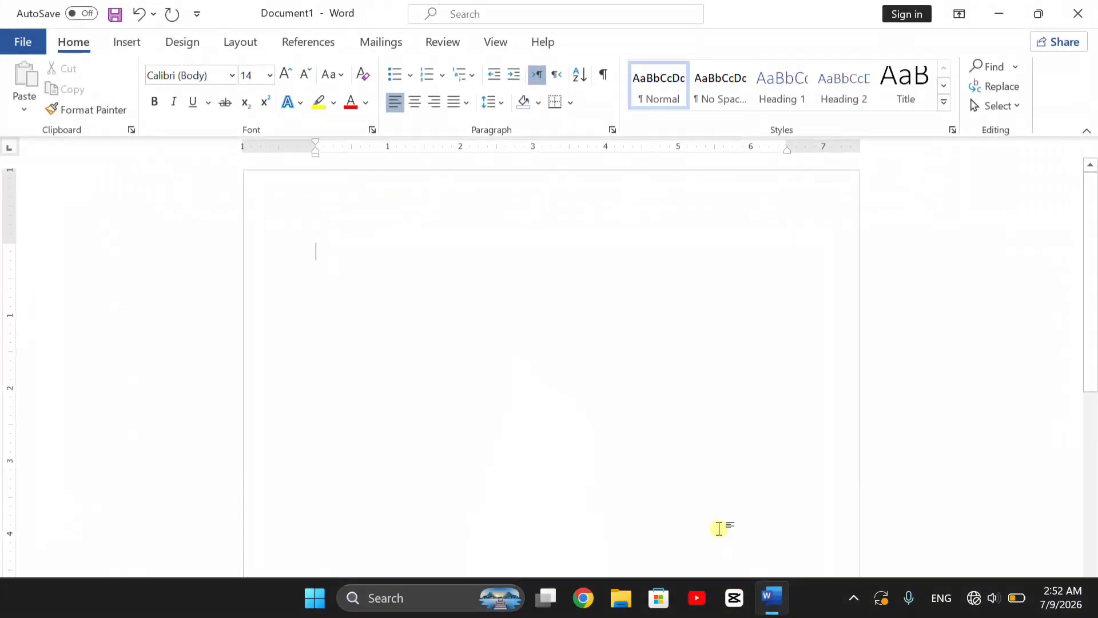
pyautogui.click(132, 46)
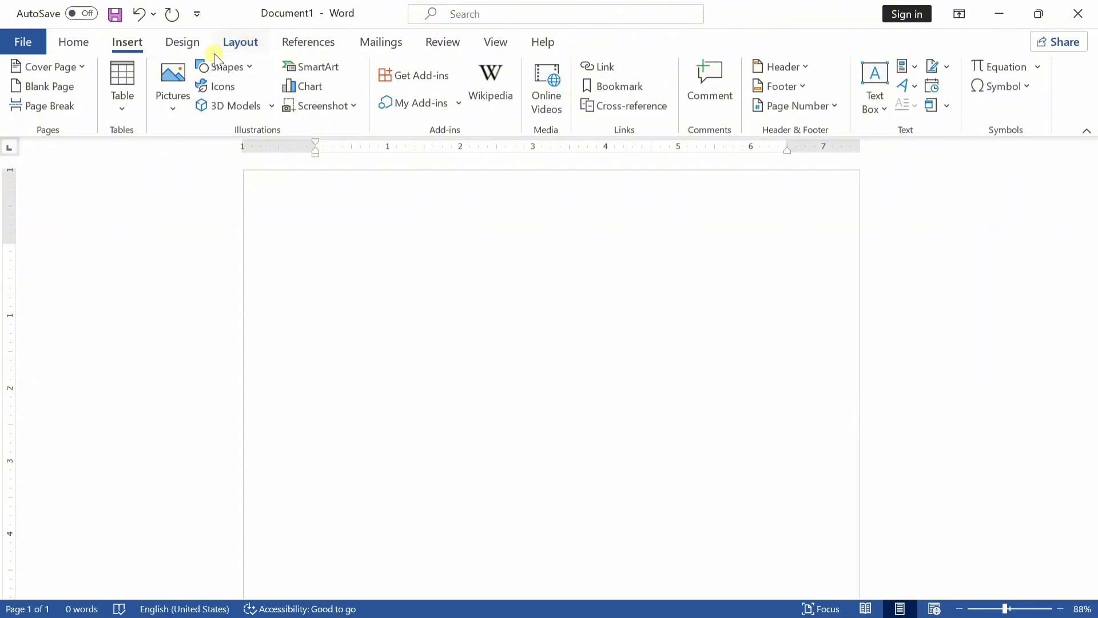
pyautogui.click(64, 63)
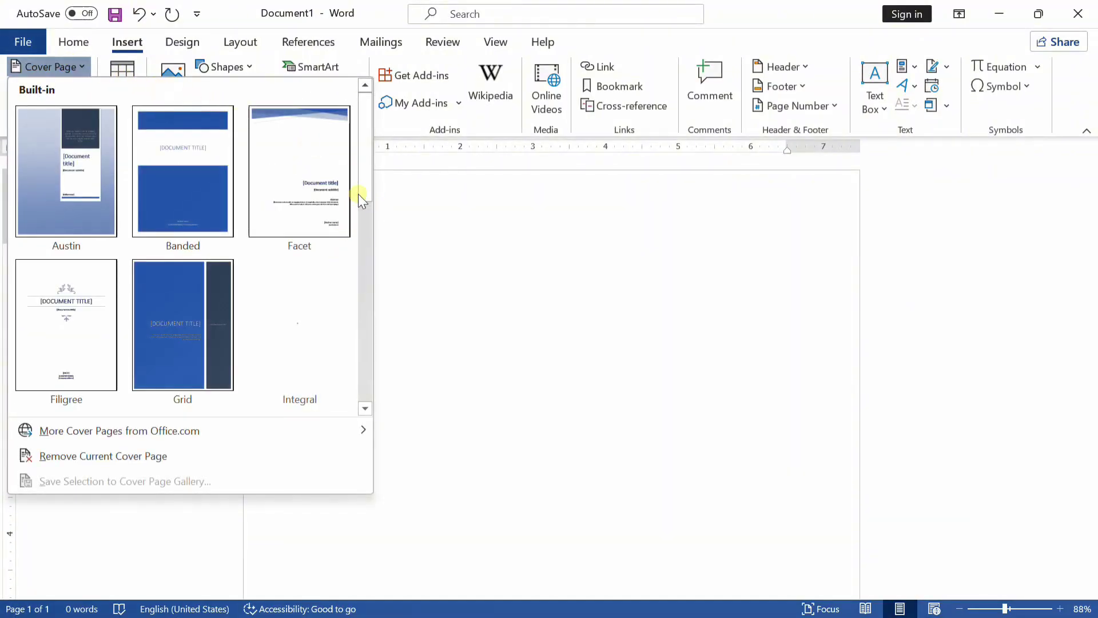
pyautogui.moveTo(369, 157)
pyautogui.mouseDown()
pyautogui.moveTo(357, 325)
pyautogui.moveTo(340, 228)
pyautogui.moveTo(350, 152)
pyautogui.mouseUp()
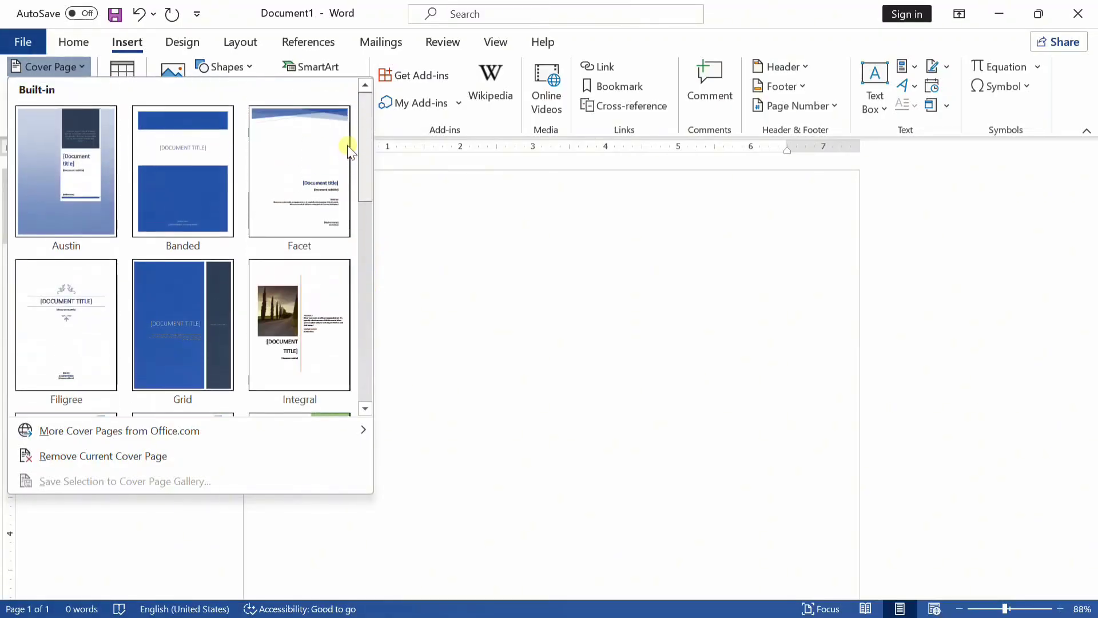
pyautogui.click(169, 164)
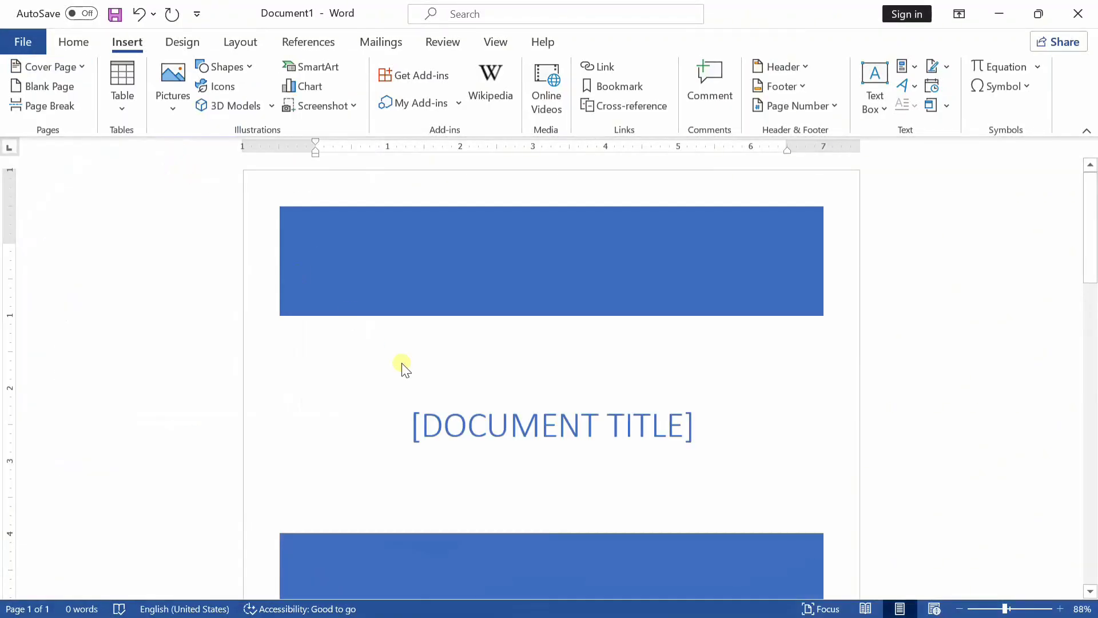
# Step: Replace the cover page's document title placeholder with "PASHTO IT"
pyautogui.click(665, 444)
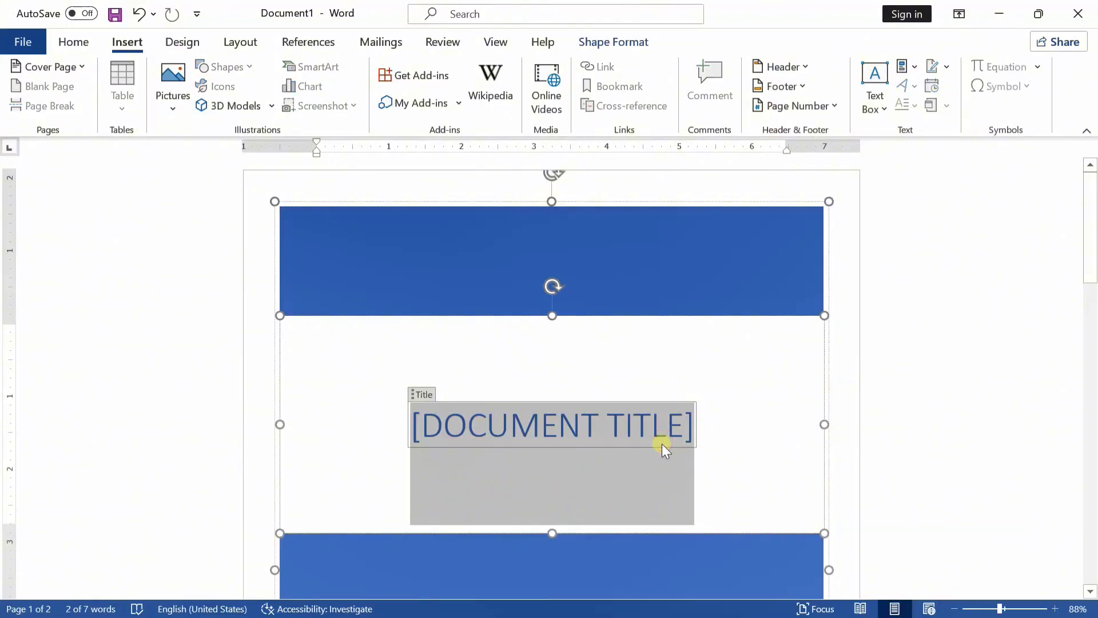
pyautogui.write('PS')
pyautogui.press('BackSpace')
pyautogui.write('A')
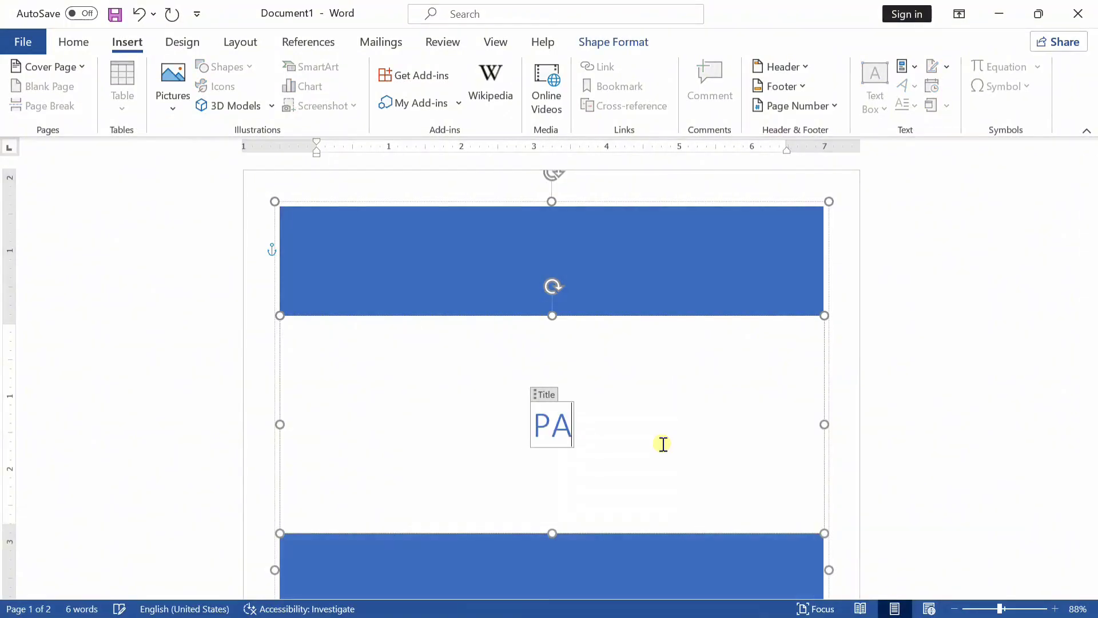
pyautogui.write('H')
pyautogui.press('BackSpace')
pyautogui.write('SHTO IT')
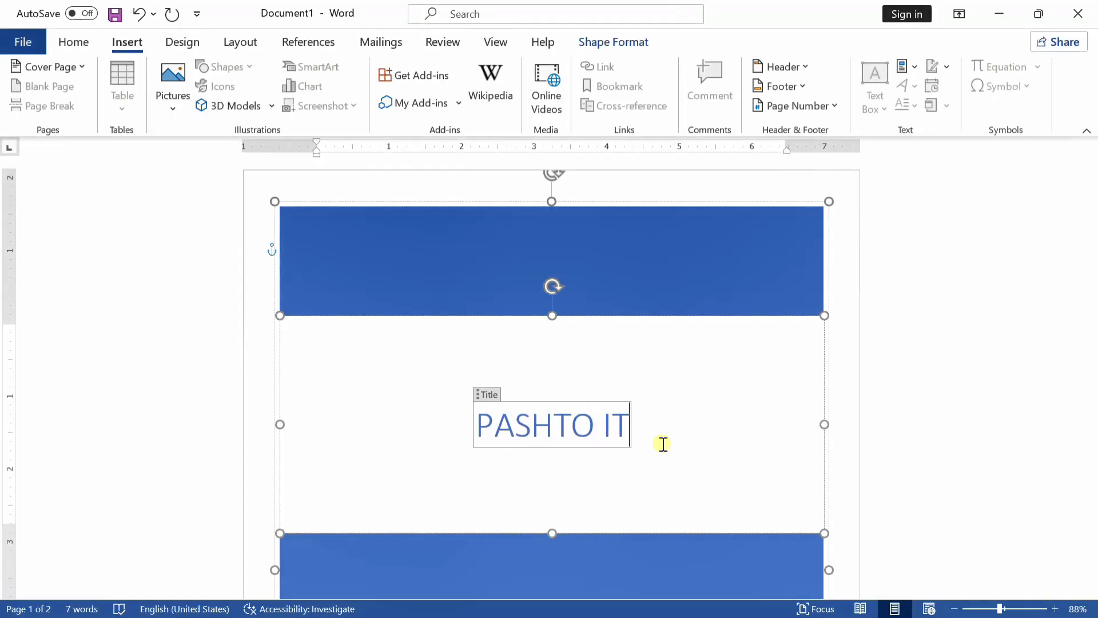
# Step: Fill in the company address placeholder near the foot of the cover page with "Pashto it"
pyautogui.scroll(-2, 716, 288)
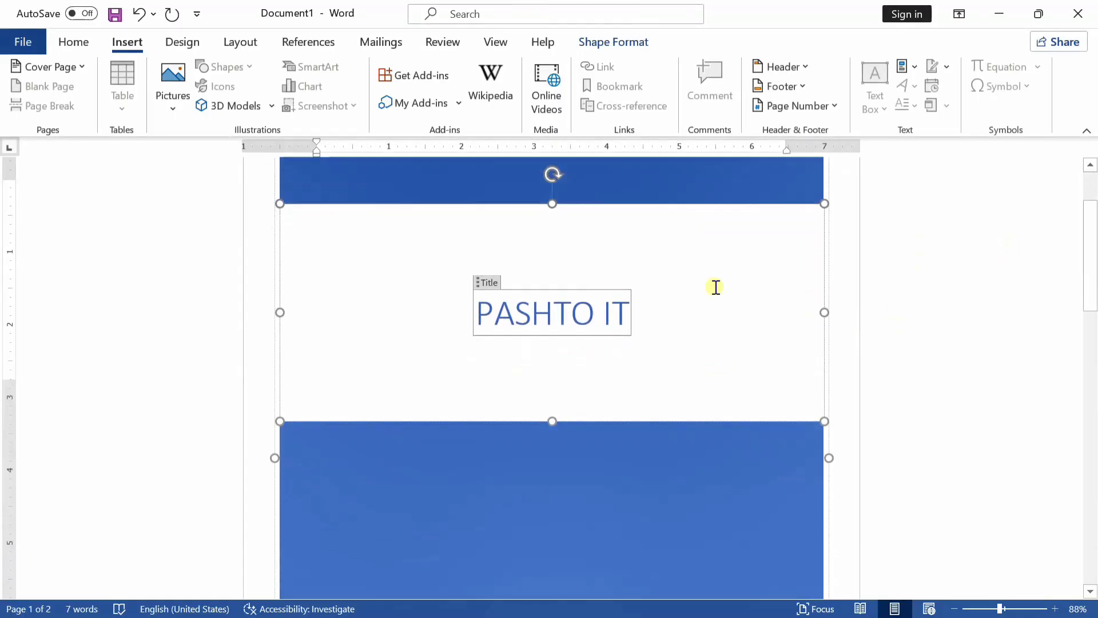
pyautogui.scroll(-8, 716, 288)
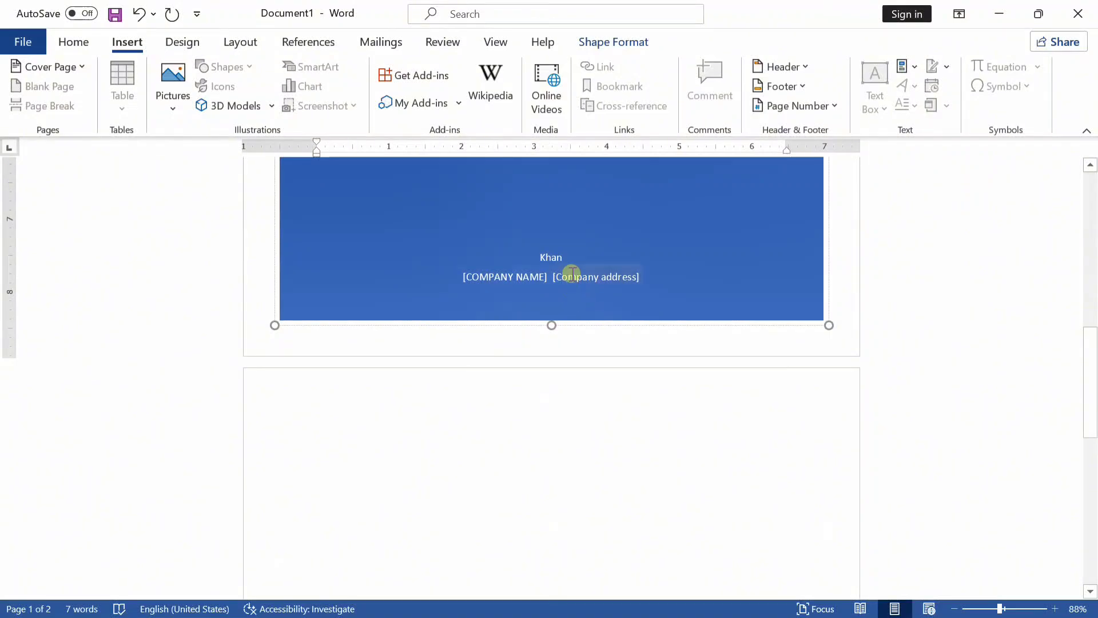
pyautogui.click(572, 274)
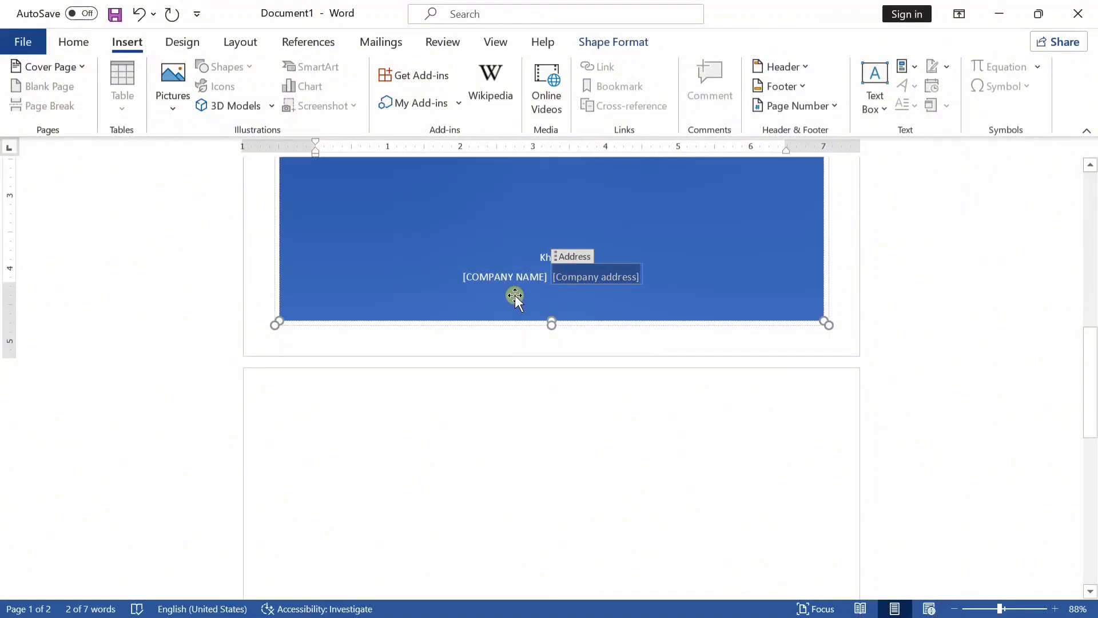
pyautogui.write('Pashto')
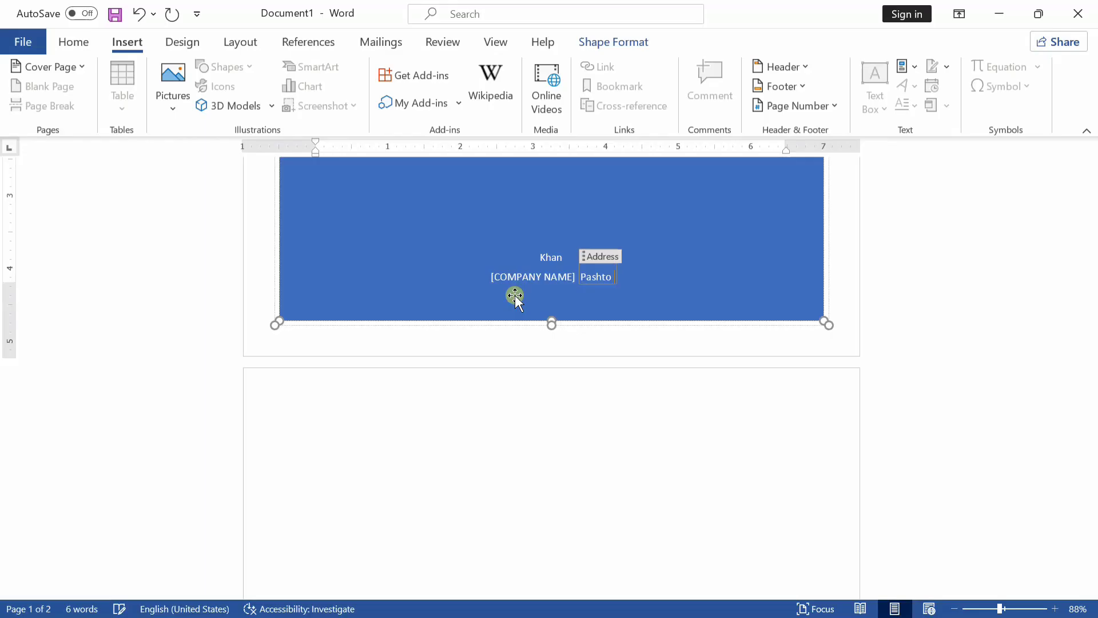
pyautogui.write(' it')
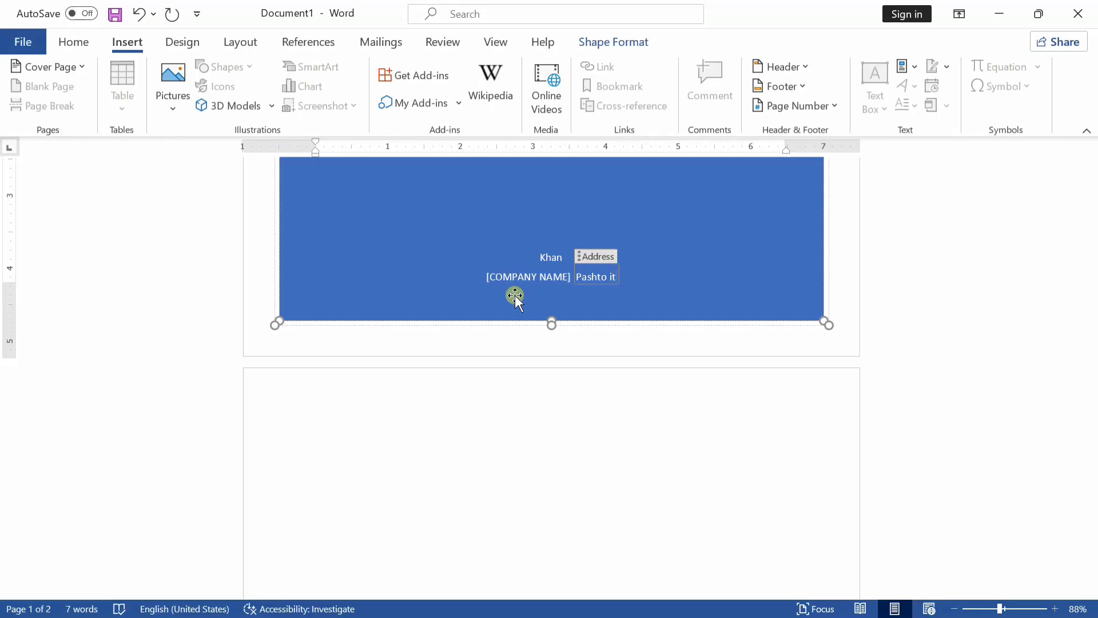
# Step: Undo the last change to the company address text and remove the current cover page from the document
pyautogui.moveTo(1085, 339); pyautogui.dragTo(1079, 253)
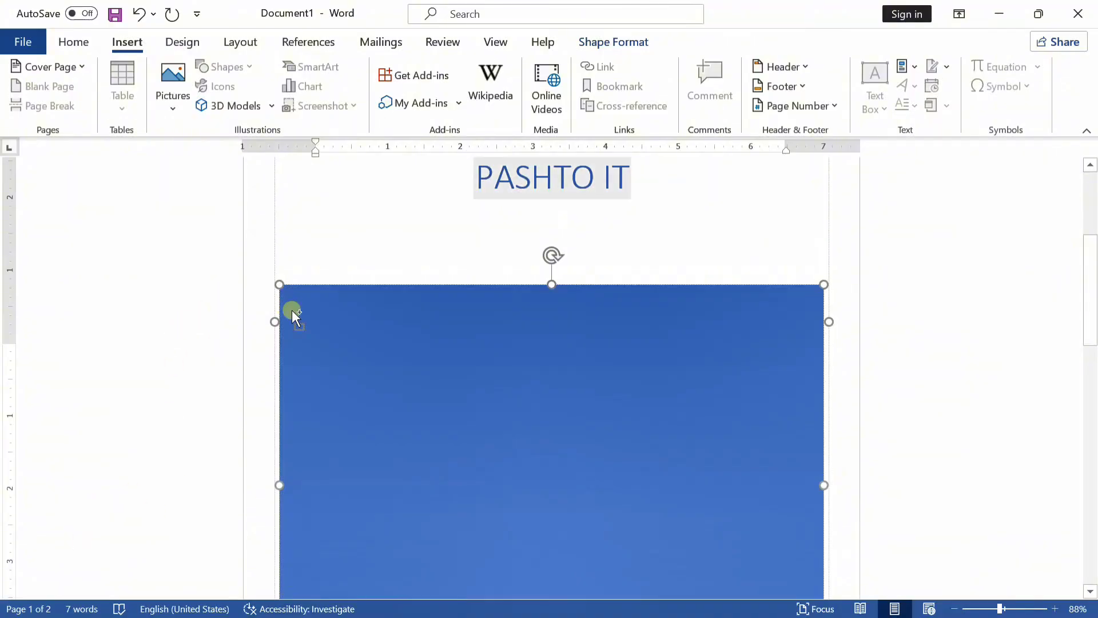
pyautogui.hotkey('ctrl', 'z')
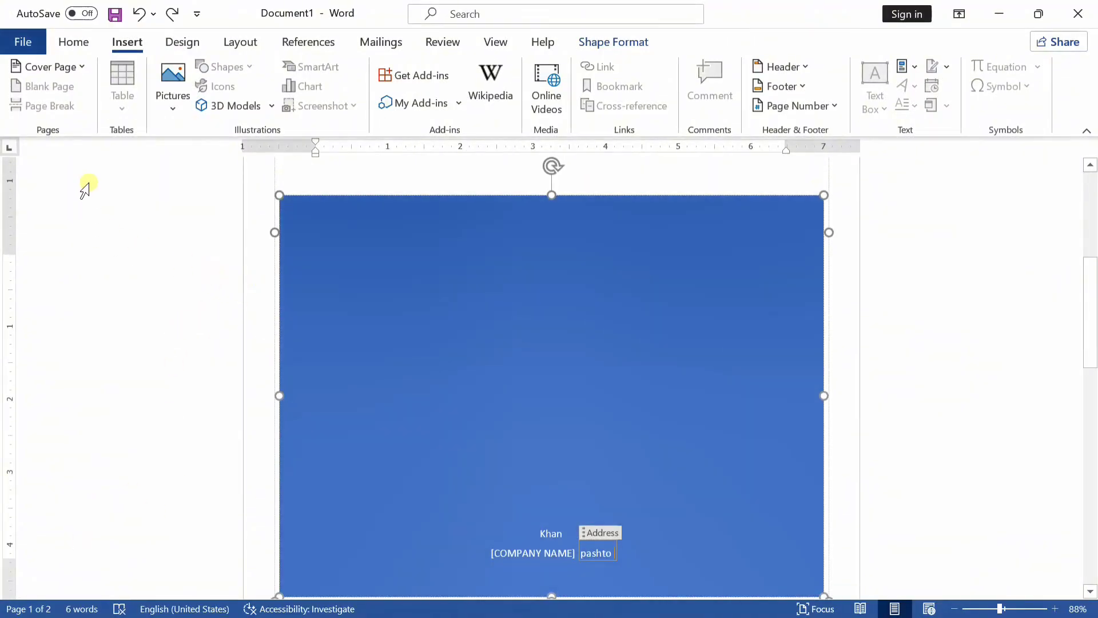
pyautogui.click(41, 68)
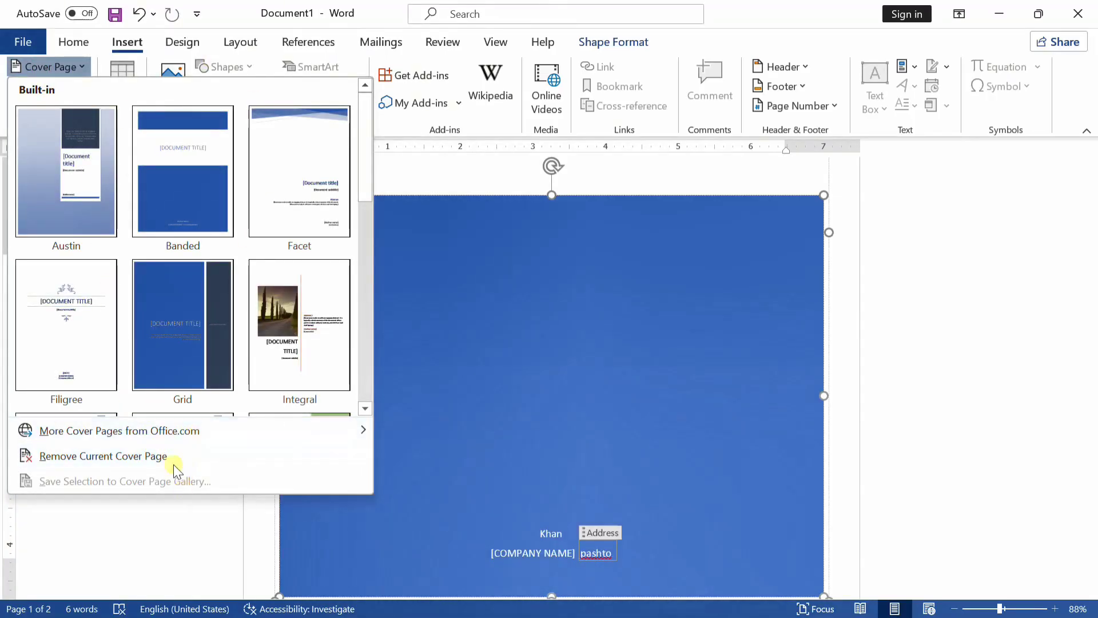
pyautogui.moveTo(214, 426)
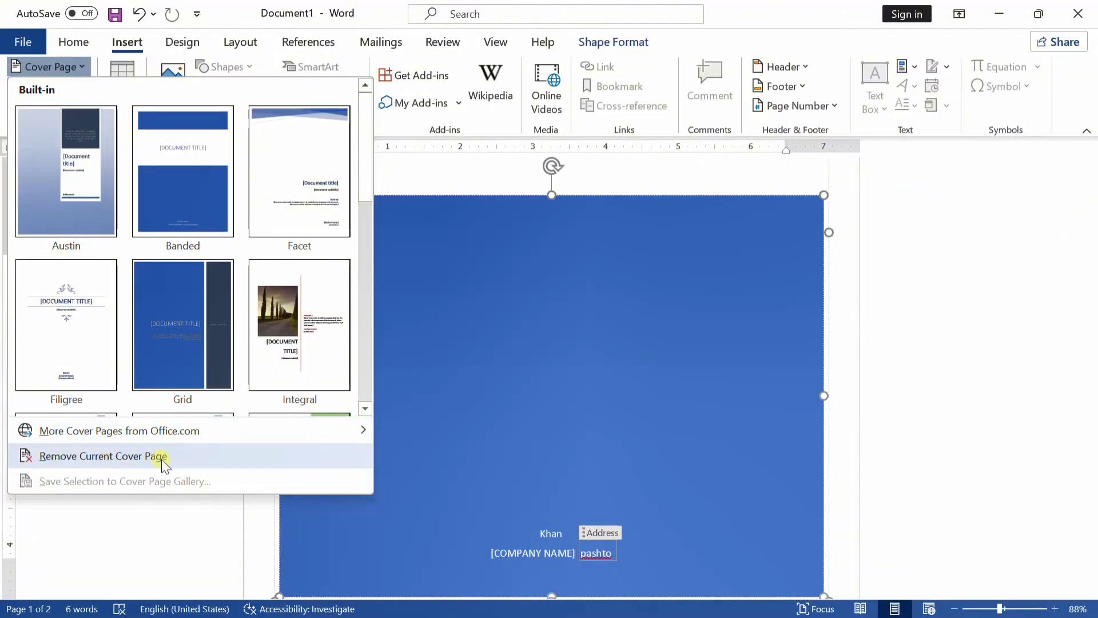
pyautogui.click(169, 456)
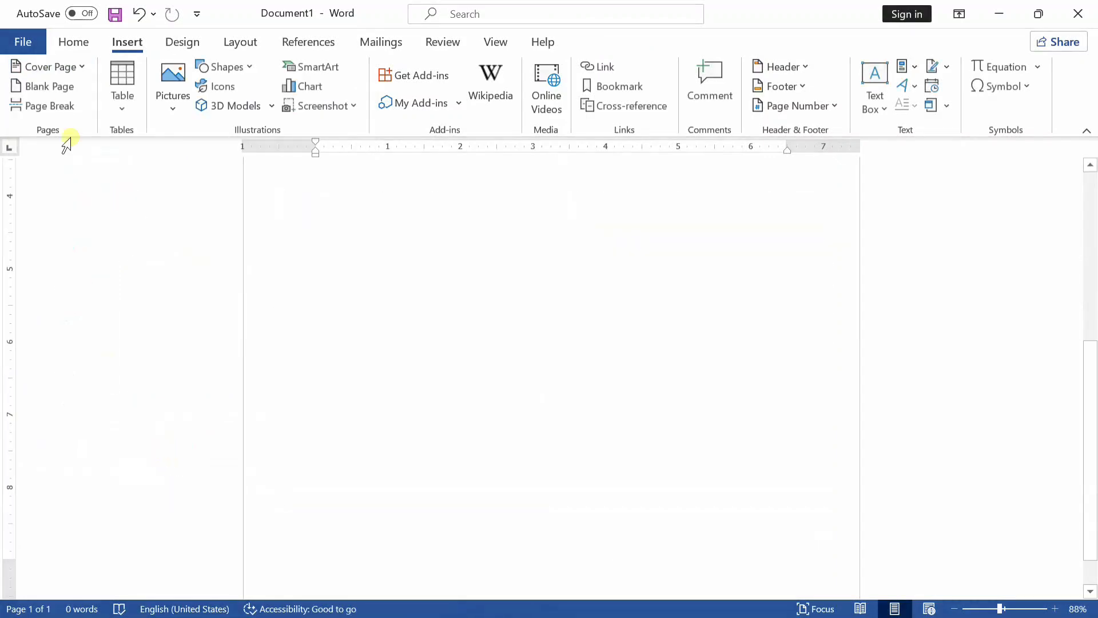
# Step: Insert a blank page and a page break, and return to the first page of the document
pyautogui.click(51, 88)
pyautogui.click(49, 105)
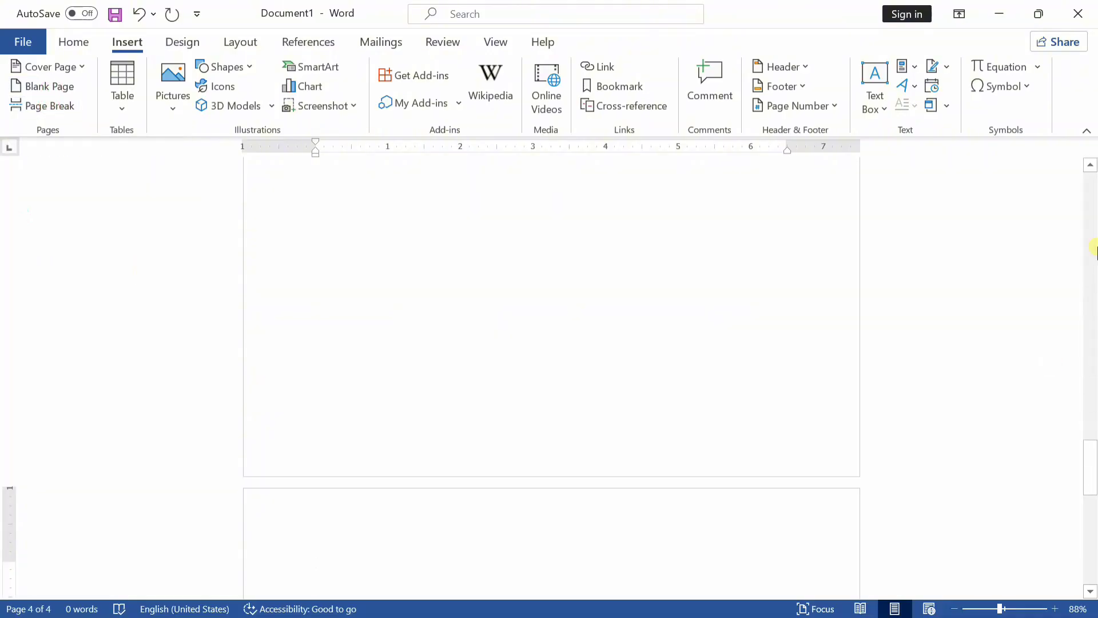
pyautogui.moveTo(1092, 445); pyautogui.dragTo(1060, 2)
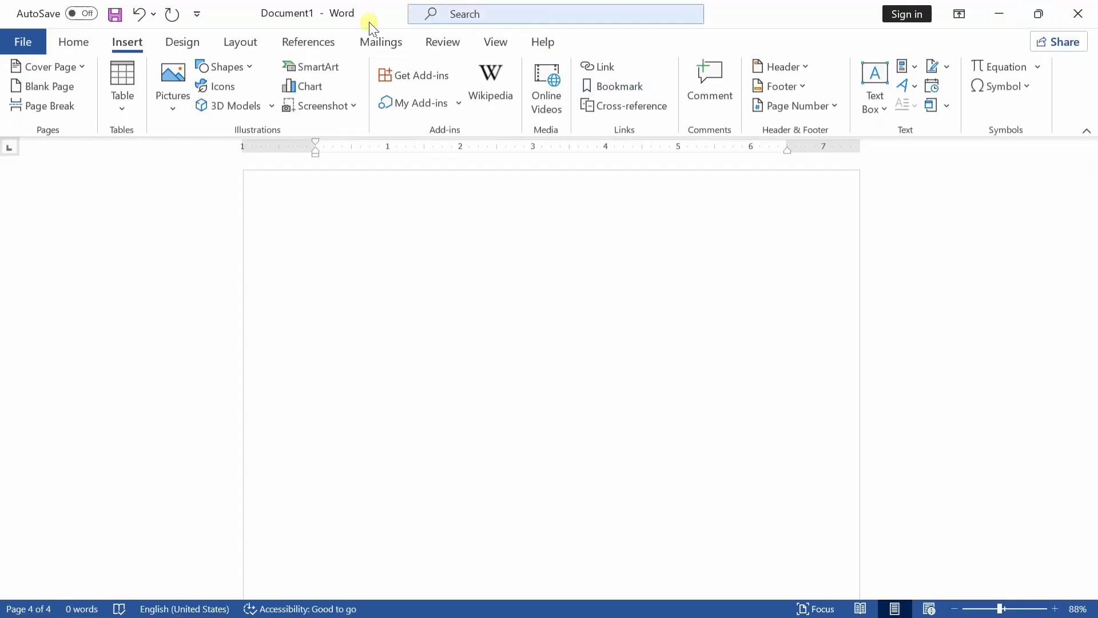
pyautogui.click(121, 85)
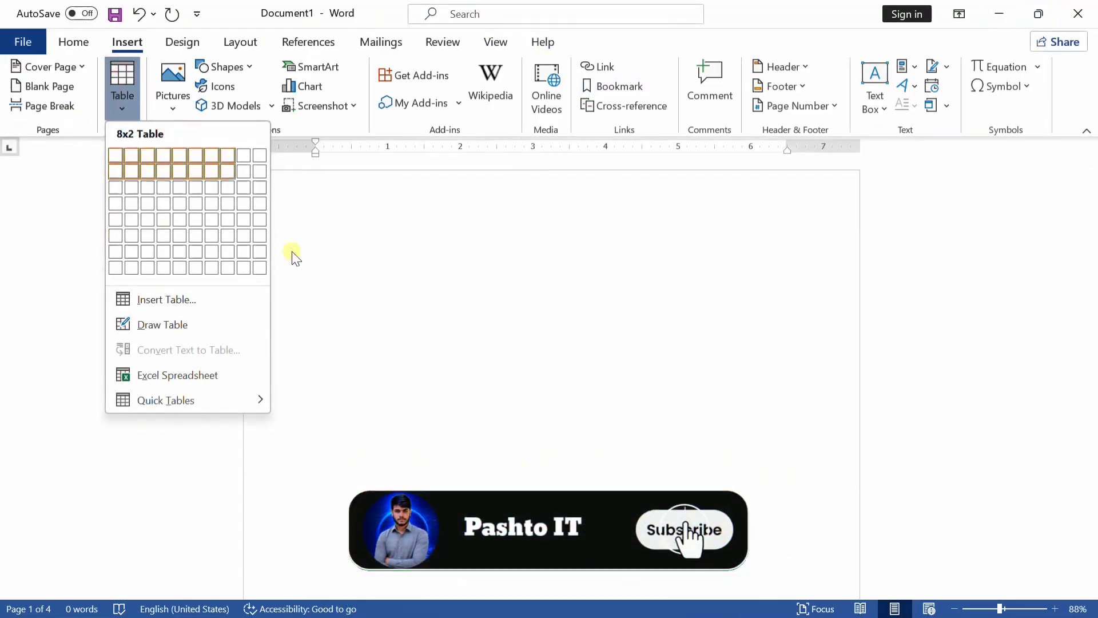
pyautogui.click(368, 284)
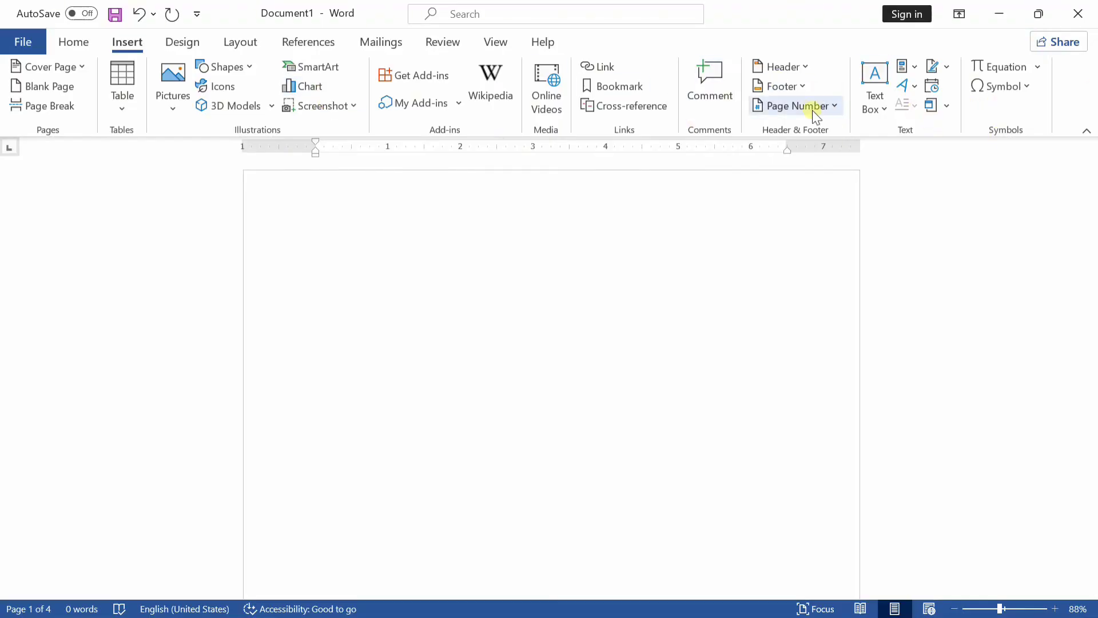
pyautogui.rightClick(508, 226)
# Step: Write the heading "What is table?" on the first page with the indented line "The collection of rows and column is called table." below it
pyautogui.click(441, 260)
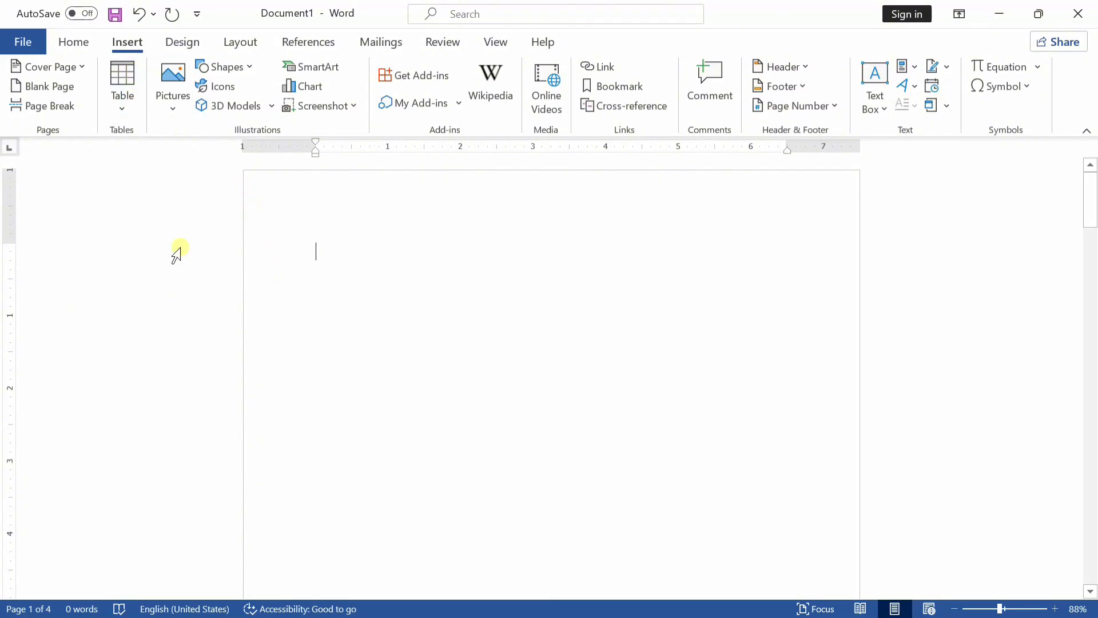
pyautogui.write('What is table?')
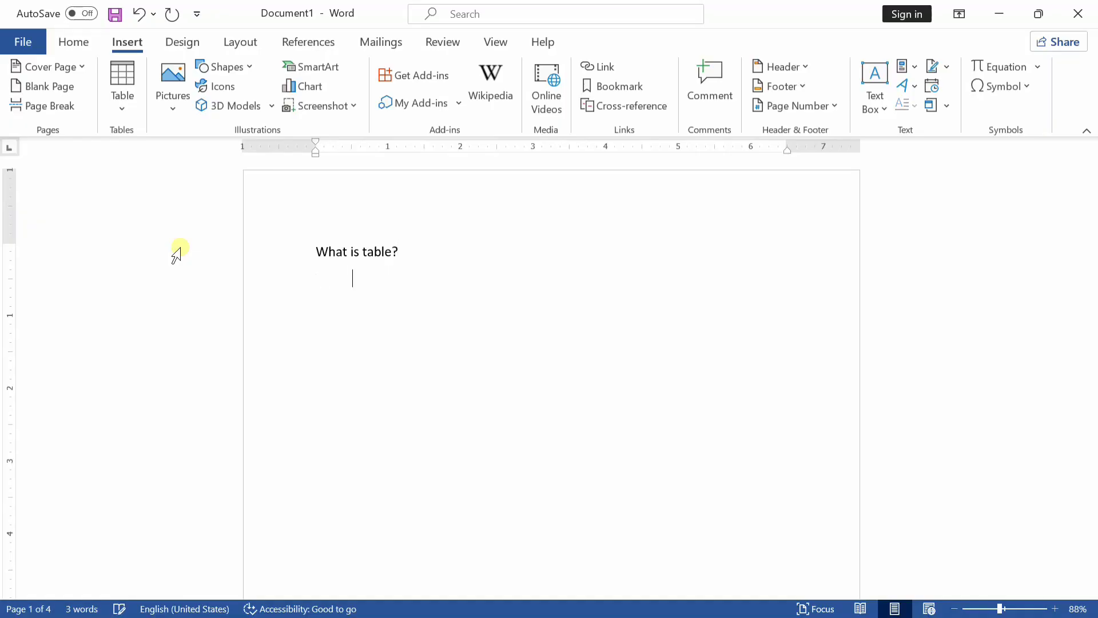
pyautogui.write(' The c')
pyautogui.write('ollection of rows and col')
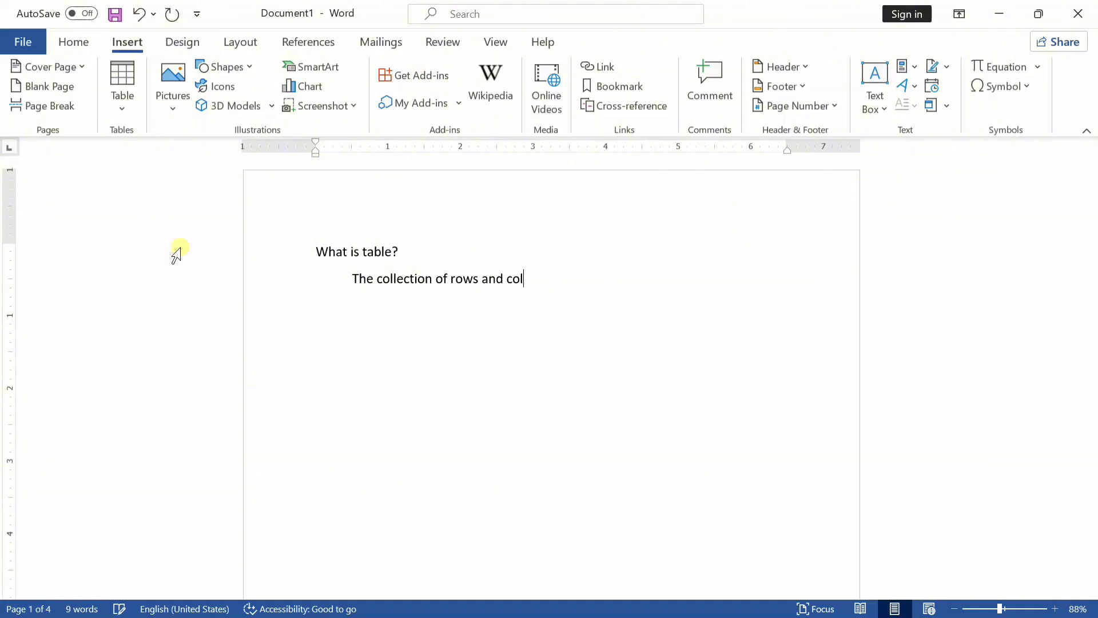
pyautogui.write('is called table.')
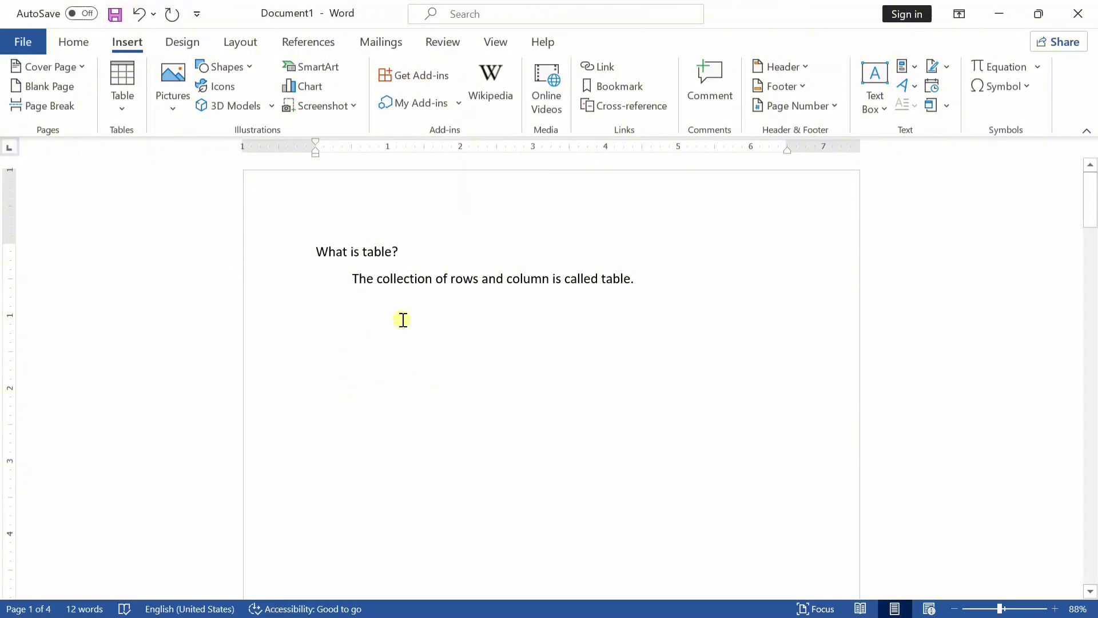
pyautogui.moveTo(434, 283); pyautogui.dragTo(514, 273)
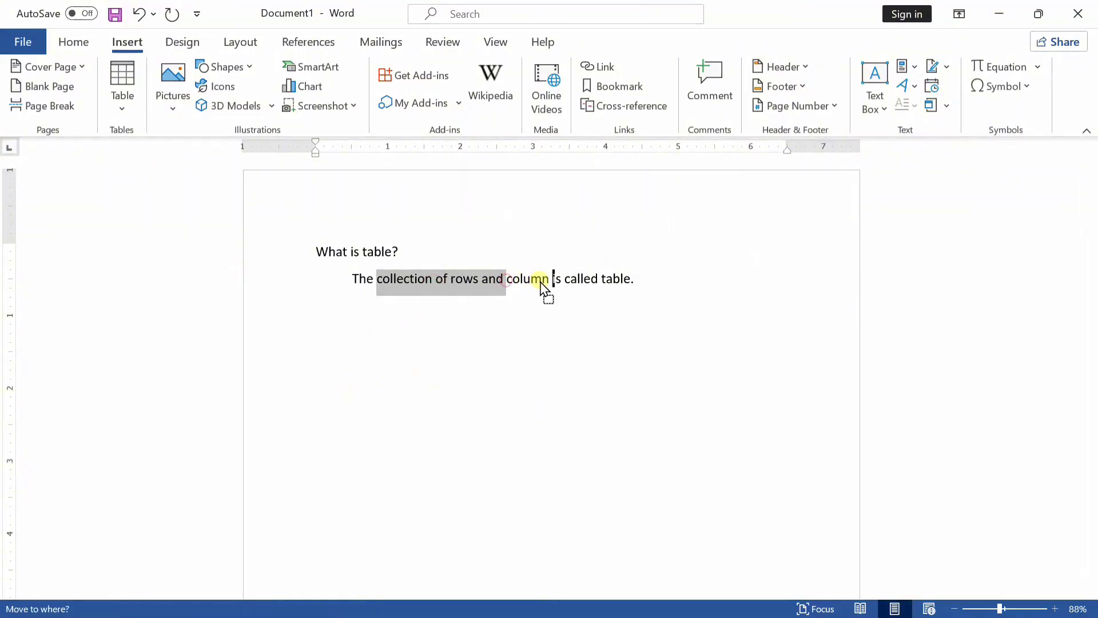
pyautogui.click(478, 278)
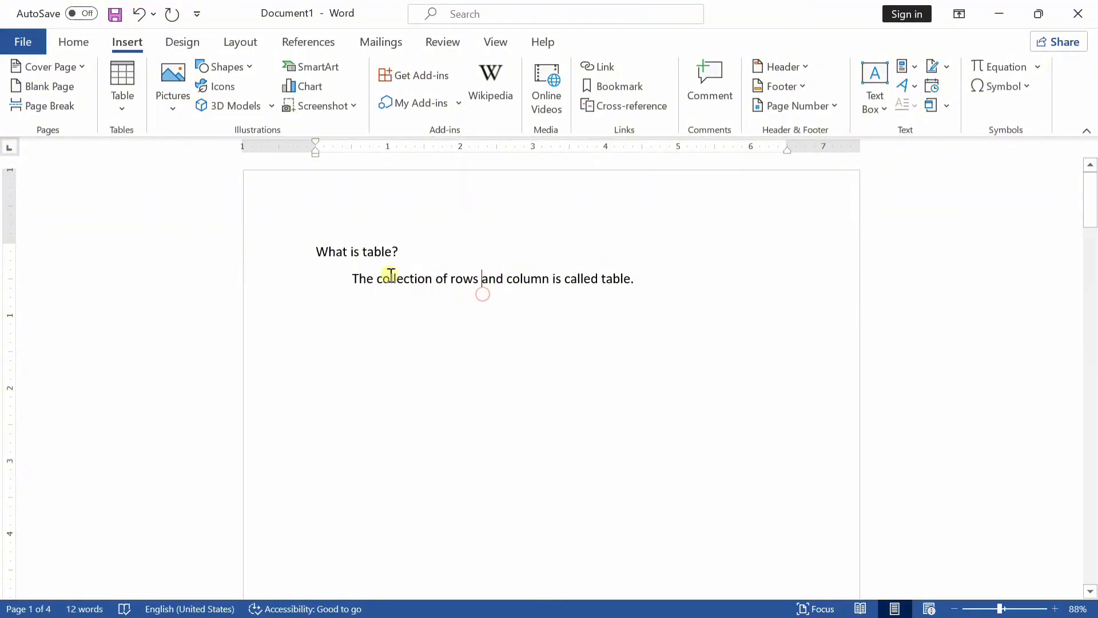
pyautogui.scroll(-2, 380, 270)
pyautogui.scroll(2, 228, 209)
pyautogui.moveTo(448, 282); pyautogui.dragTo(484, 283)
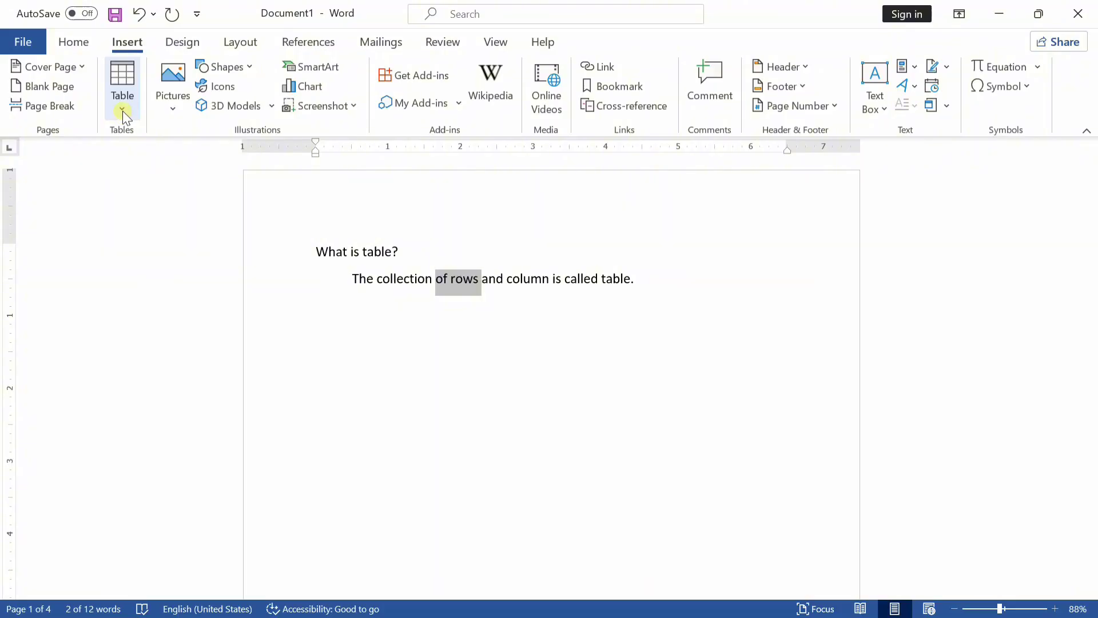
pyautogui.click(561, 275)
# Step: Start a new line after the table definition and insert a table with three columns and three rows there
pyautogui.click(677, 286)
pyautogui.press('Return')
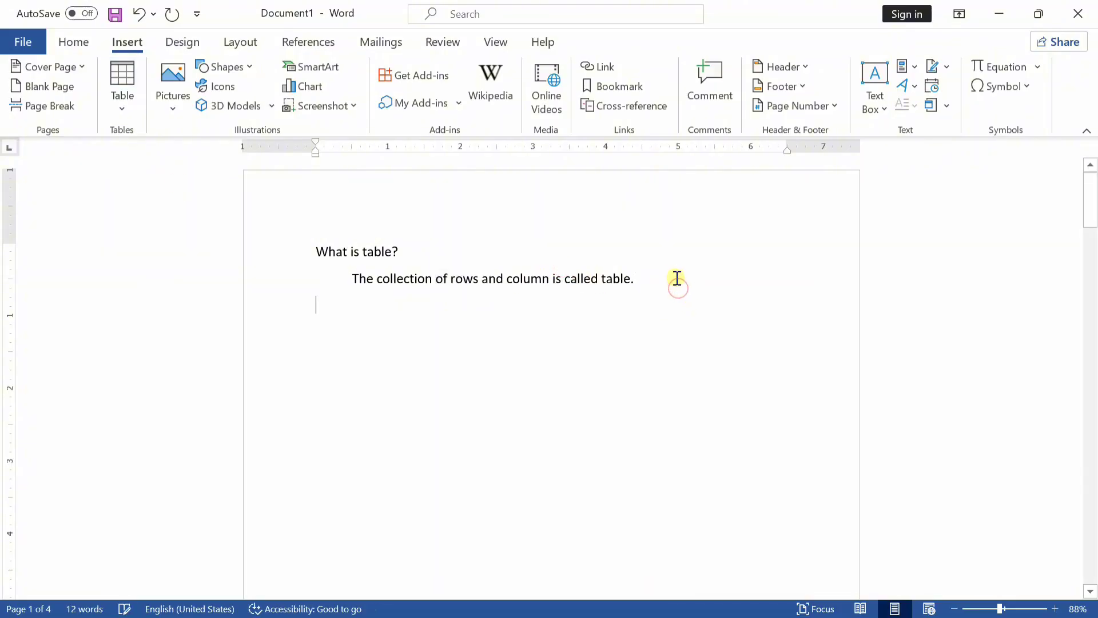
pyautogui.click(131, 104)
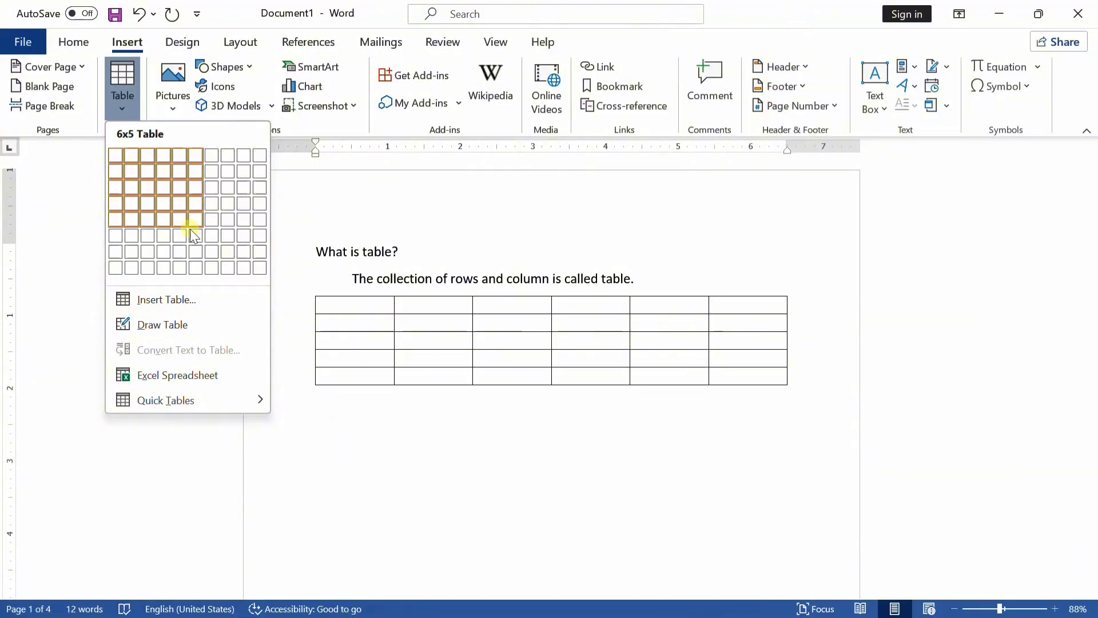
pyautogui.click(152, 187)
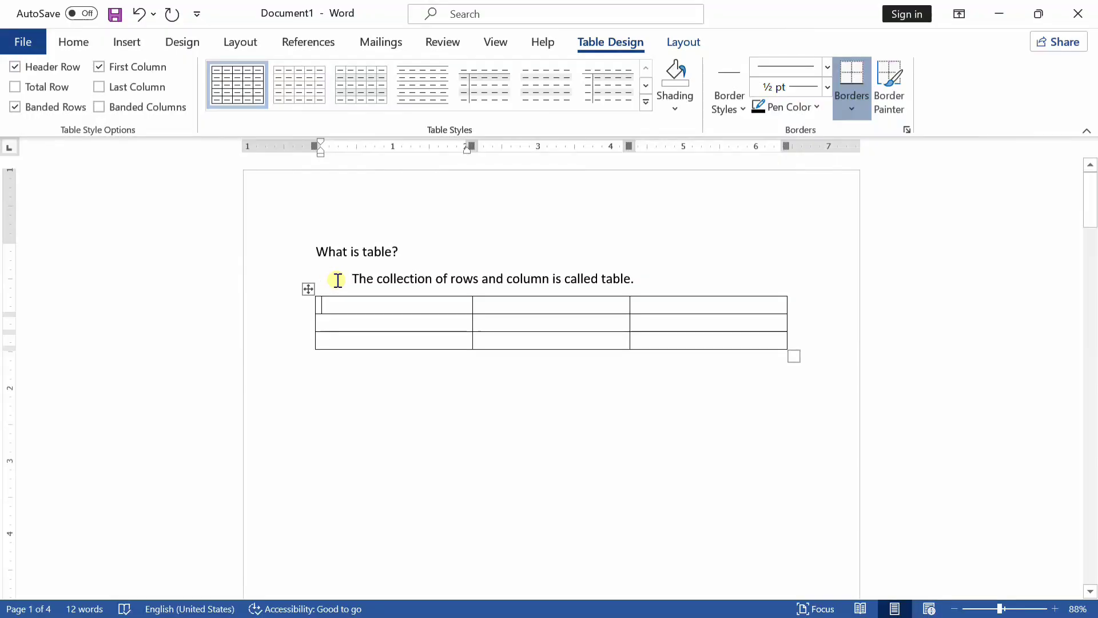
# Step: Fill the table's first row with the headings Name, Window and Cmd
pyautogui.write('a')
pyautogui.press('BackSpace')
pyautogui.write('nae')
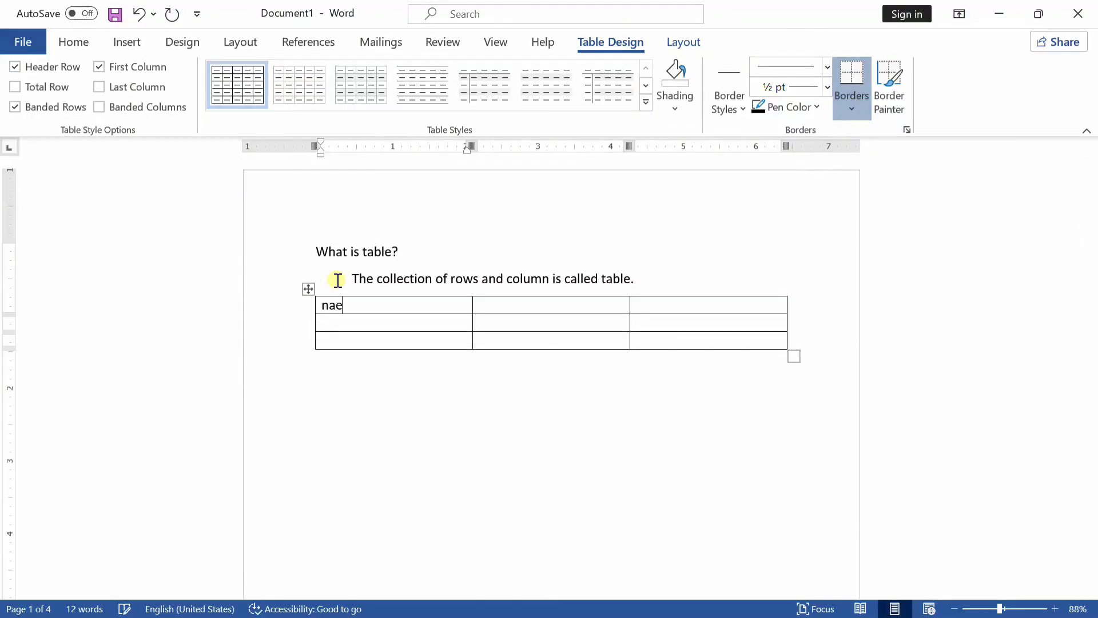
pyautogui.write('me')
pyautogui.press('Tab')
pyautogui.write('windo')
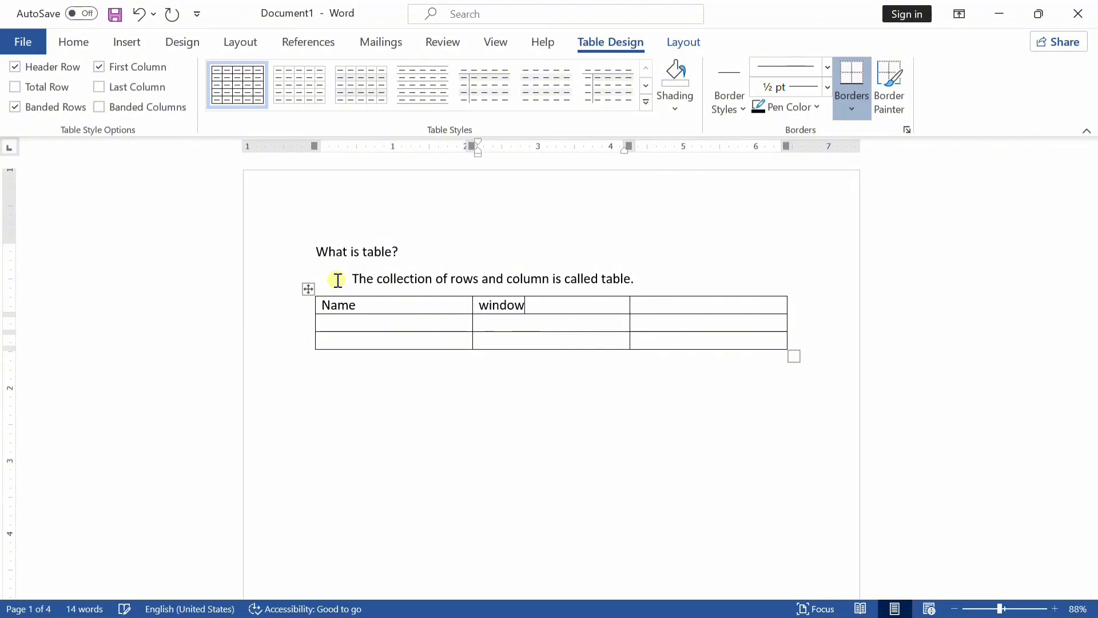
pyautogui.press('Tab')
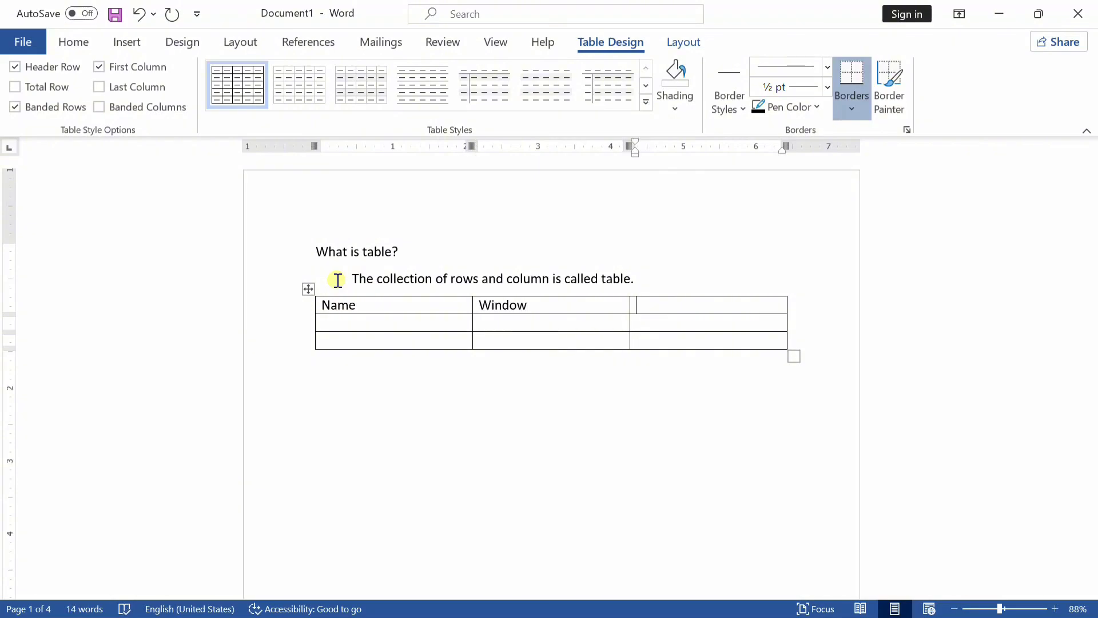
pyautogui.write('cmd')
# Step: Fill the table's second row with a person's name, 80 under Window and 90 under Cmd
pyautogui.press('Down')
pyautogui.press('Down')
pyautogui.press('Down')
pyautogui.press('Up')
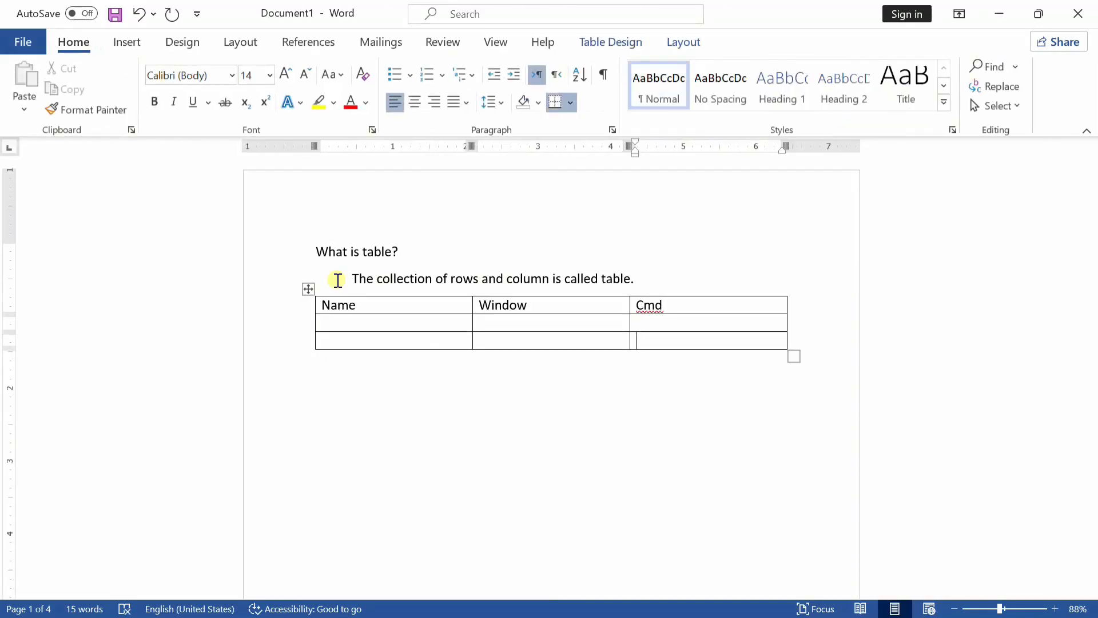
pyautogui.click(345, 318)
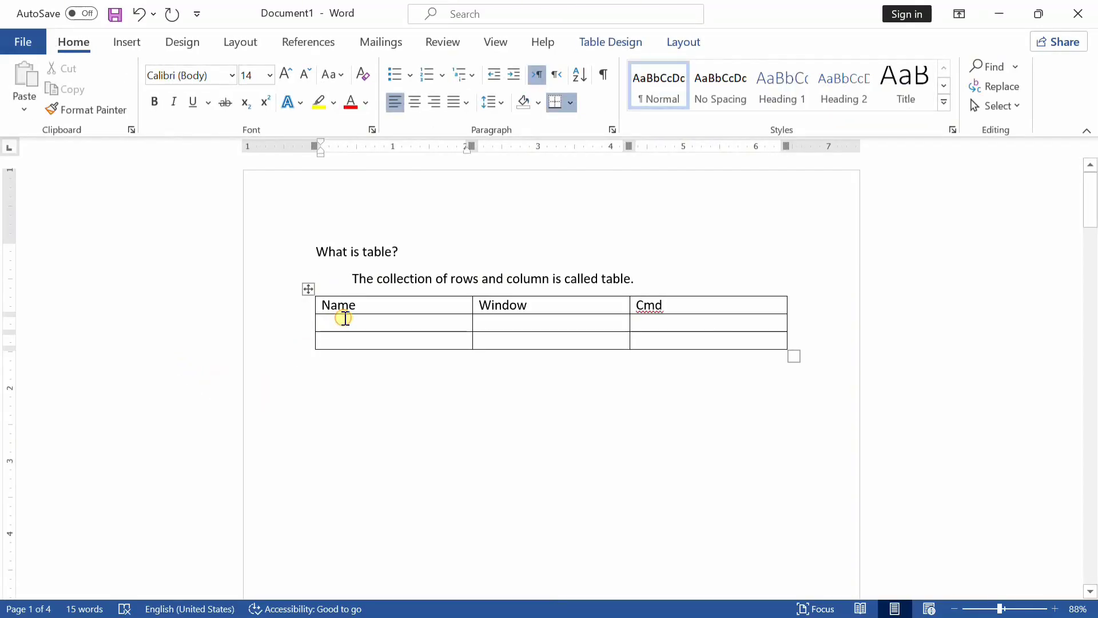
pyautogui.write('khan')
pyautogui.press('Tab')
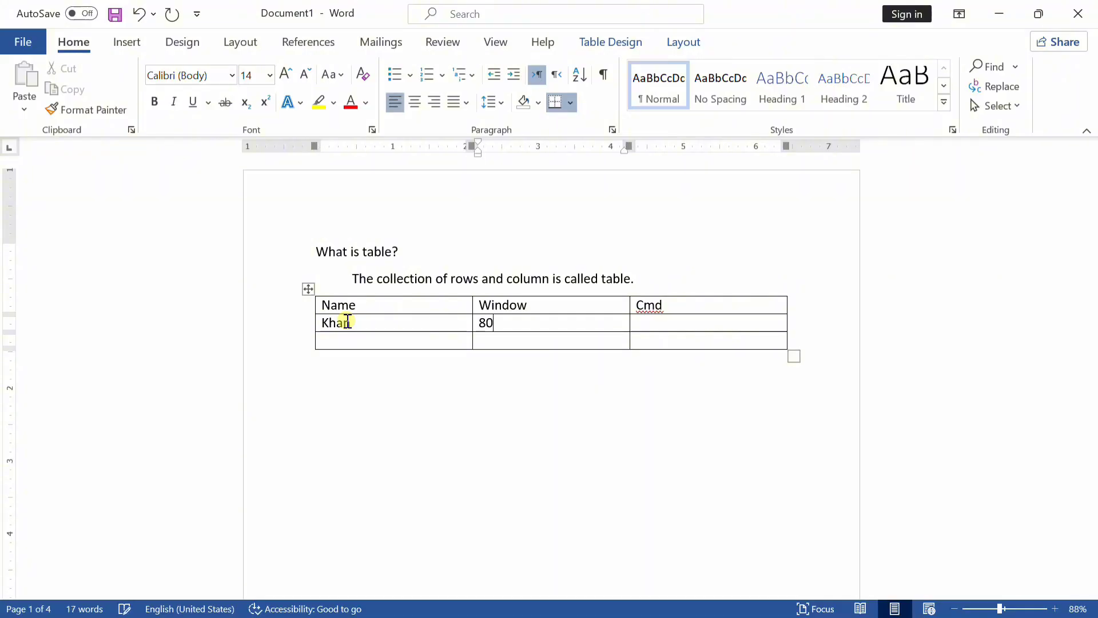
pyautogui.press('Tab')
pyautogui.write('90')
# Step: Fill the table's third row with a person's name, 60 under Window and 50 under Cmd
pyautogui.press('Left')
pyautogui.press('Left')
pyautogui.write('Jan')
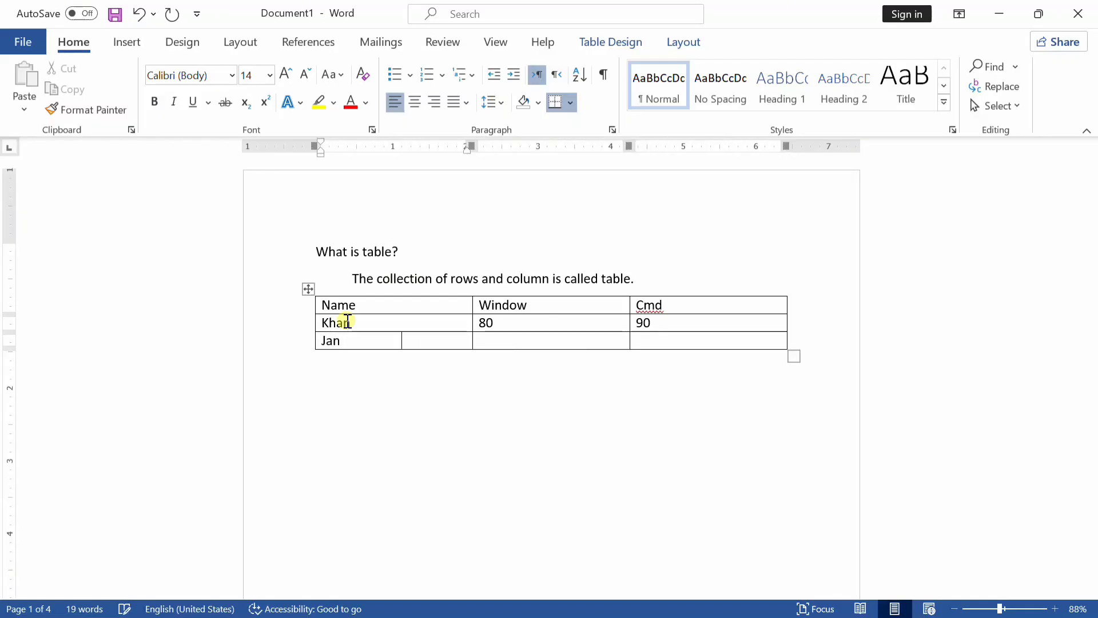
pyautogui.press('Tab')
pyautogui.write('60')
pyautogui.press('Tab')
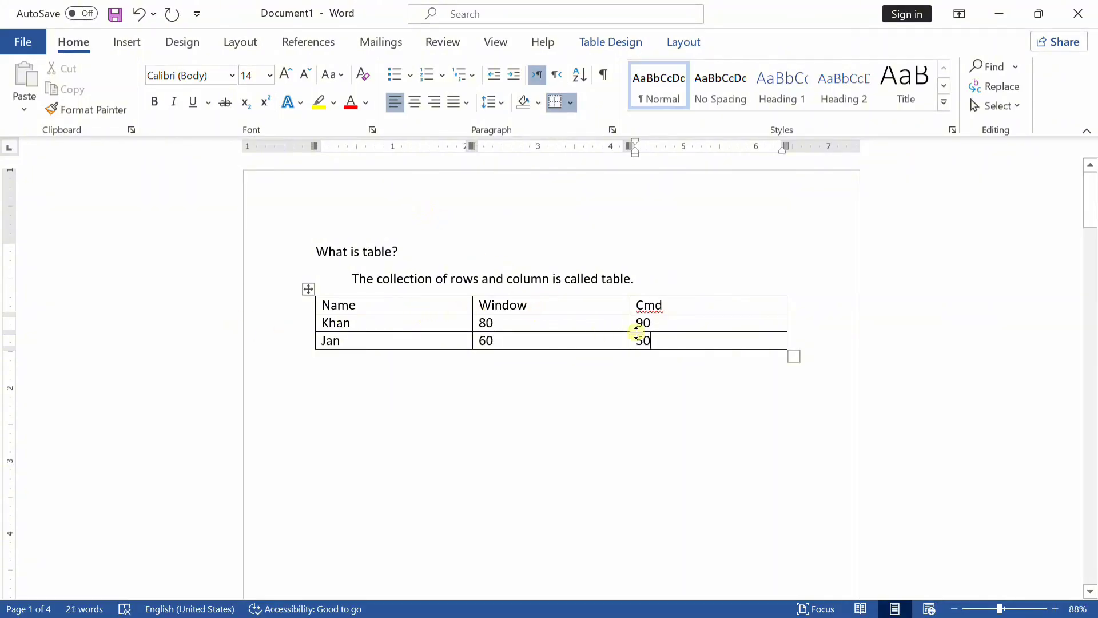
# Step: Select the table's first column and its header row in turn to examine what a column and a row are
pyautogui.click(129, 42)
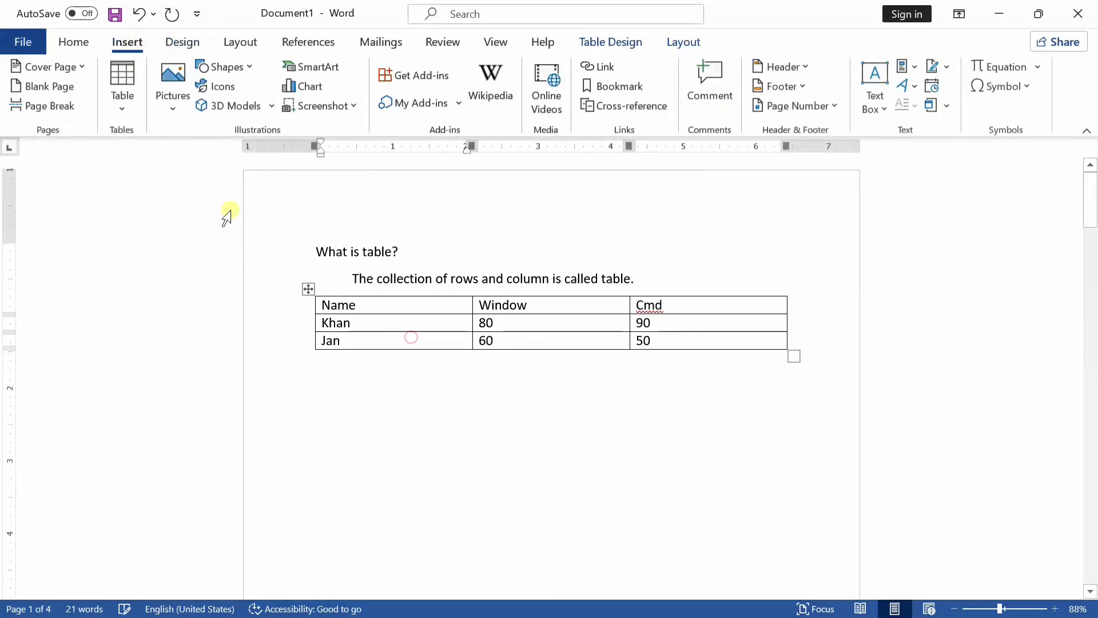
pyautogui.click(396, 292)
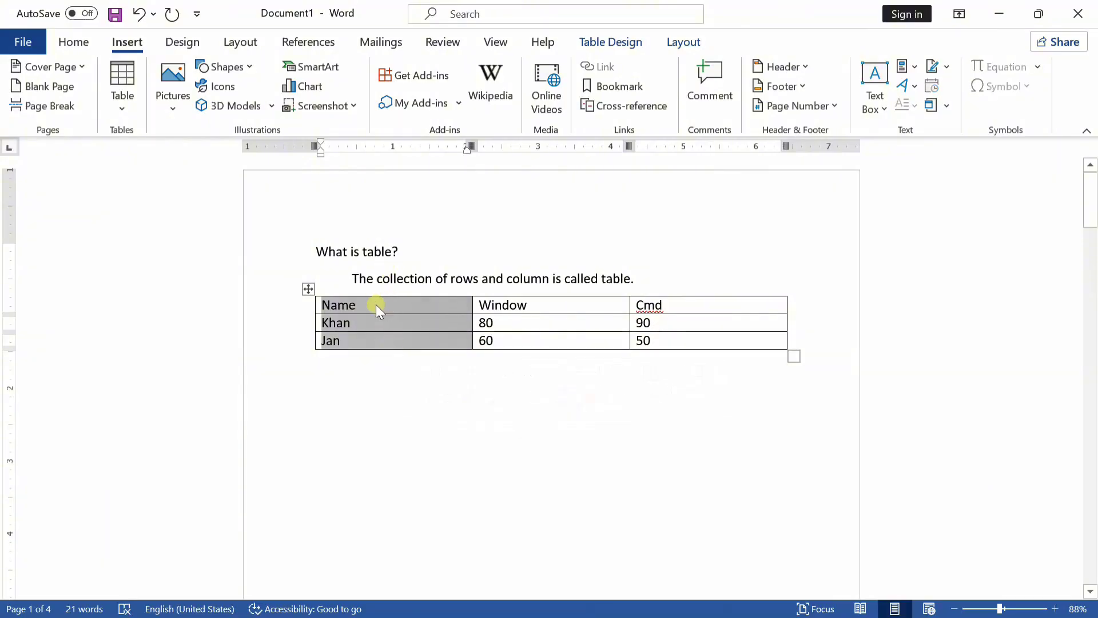
pyautogui.moveTo(376, 304); pyautogui.dragTo(699, 300)
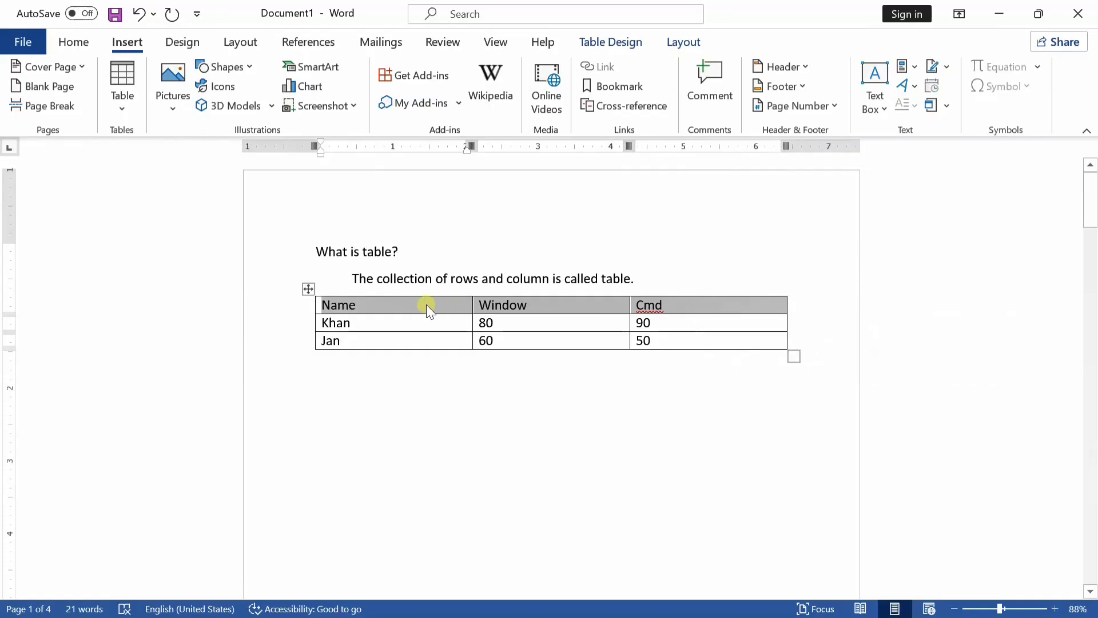
pyautogui.moveTo(418, 300)
pyautogui.mouseDown()
pyautogui.moveTo(422, 363)
pyautogui.moveTo(430, 317)
pyautogui.mouseUp()
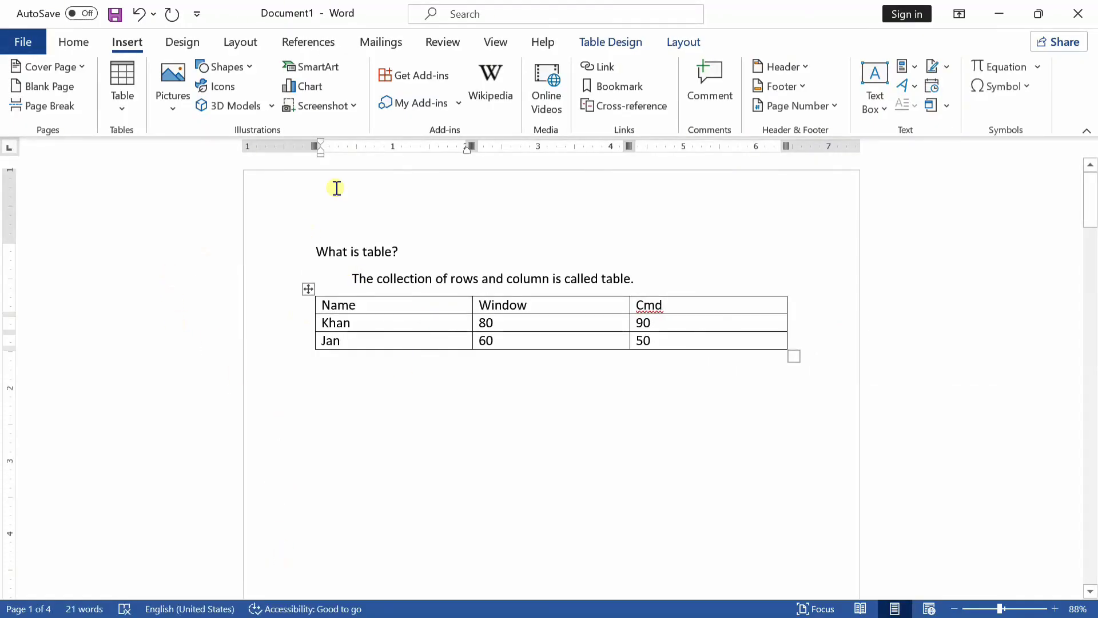
pyautogui.moveTo(384, 315); pyautogui.dragTo(390, 344)
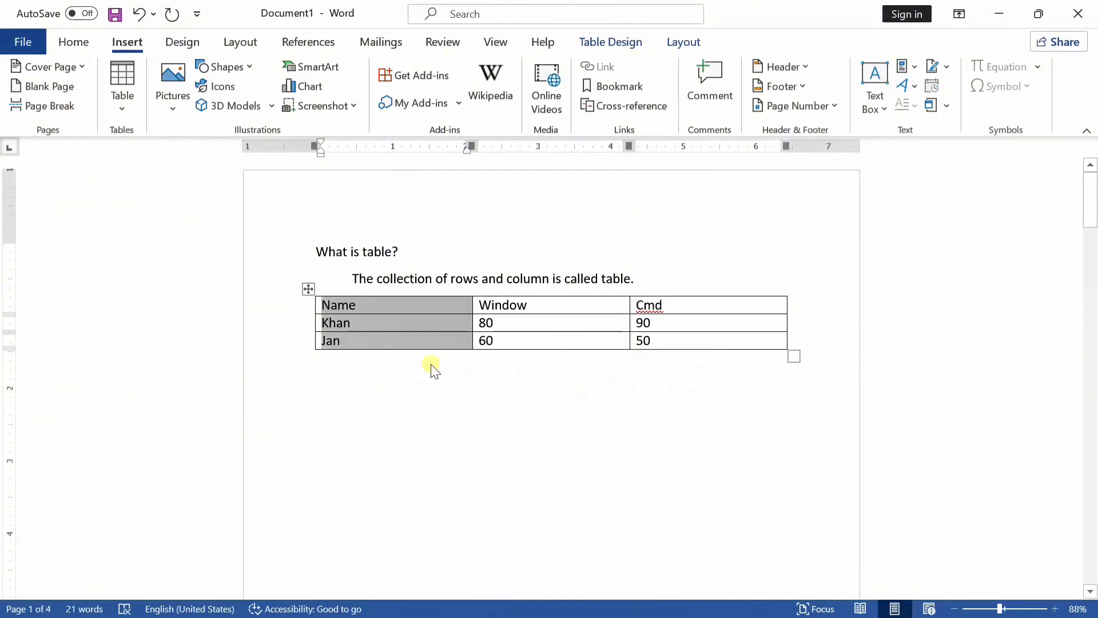
pyautogui.moveTo(421, 303); pyautogui.dragTo(721, 294)
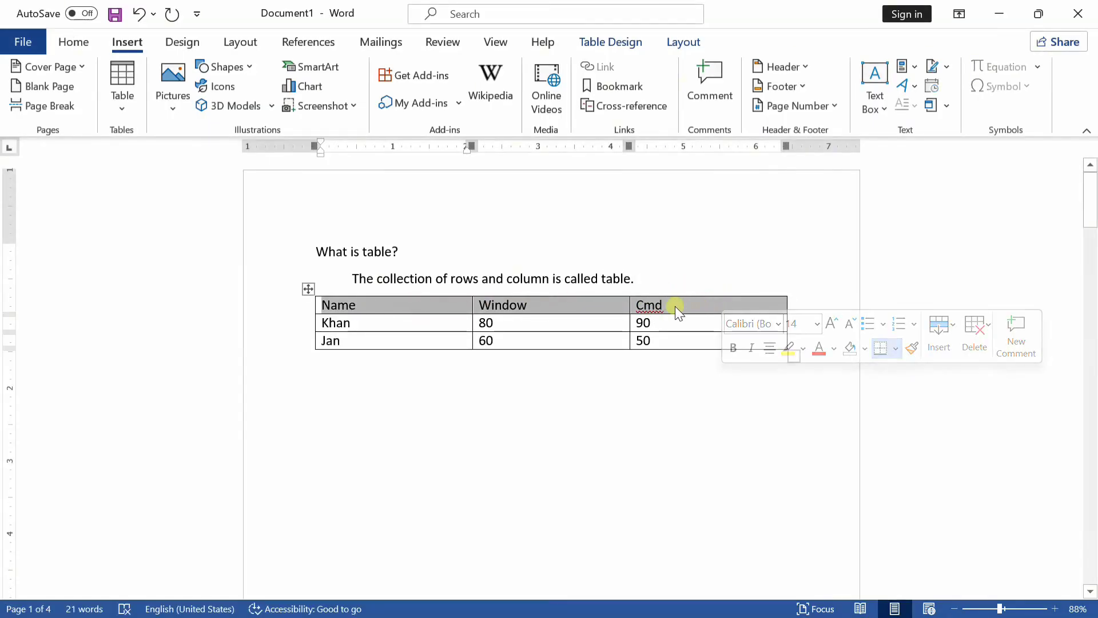
pyautogui.click(437, 307)
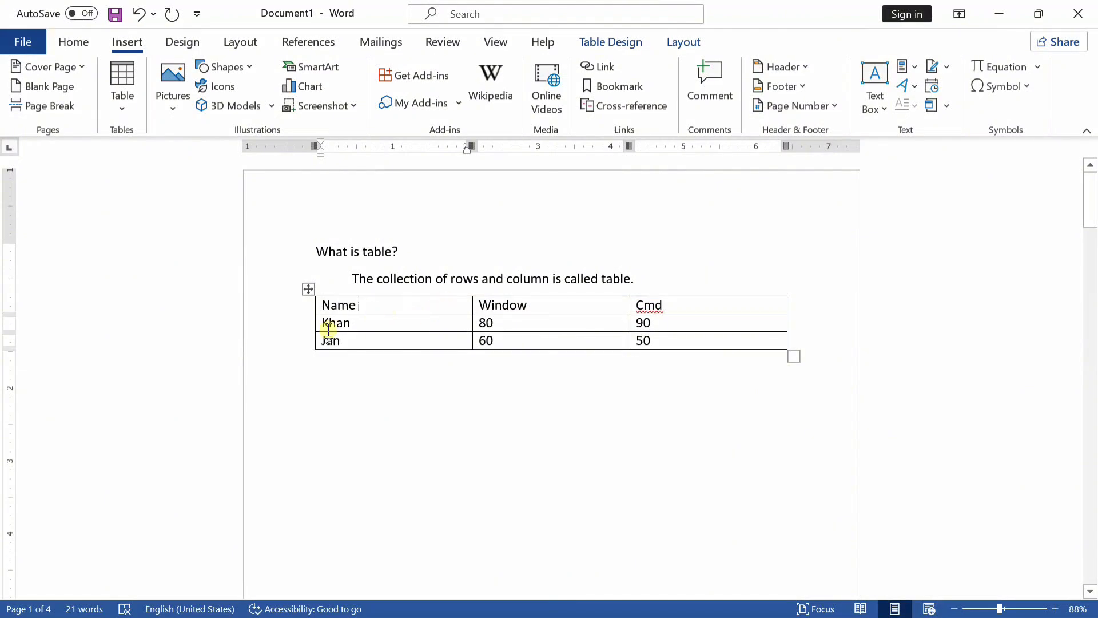
pyautogui.click(123, 82)
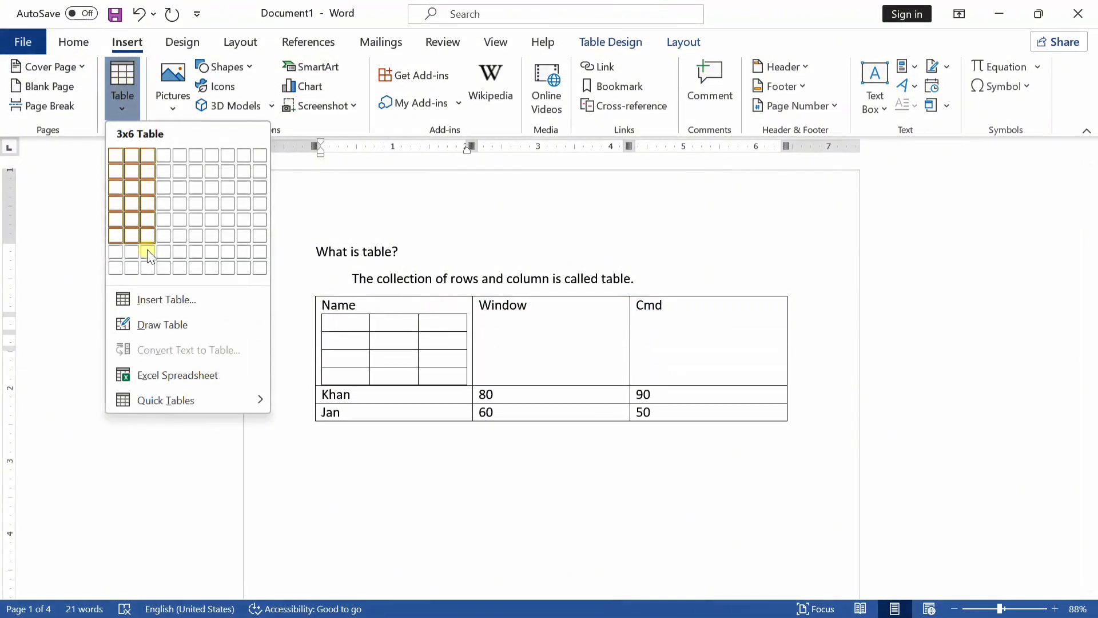
pyautogui.click(214, 300)
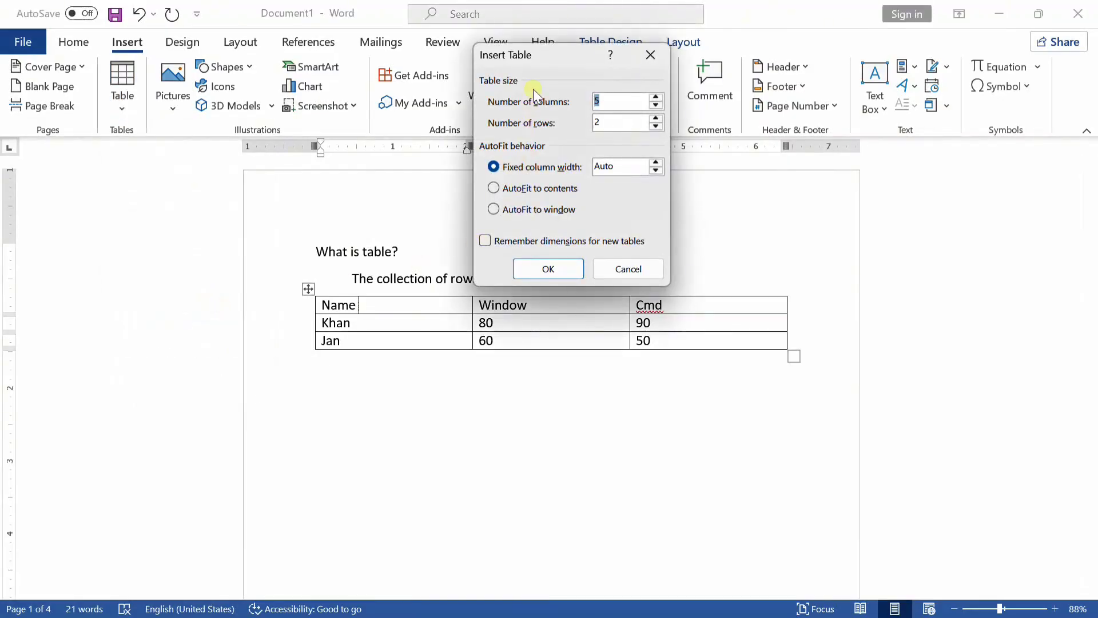
pyautogui.moveTo(548, 68); pyautogui.dragTo(676, 96)
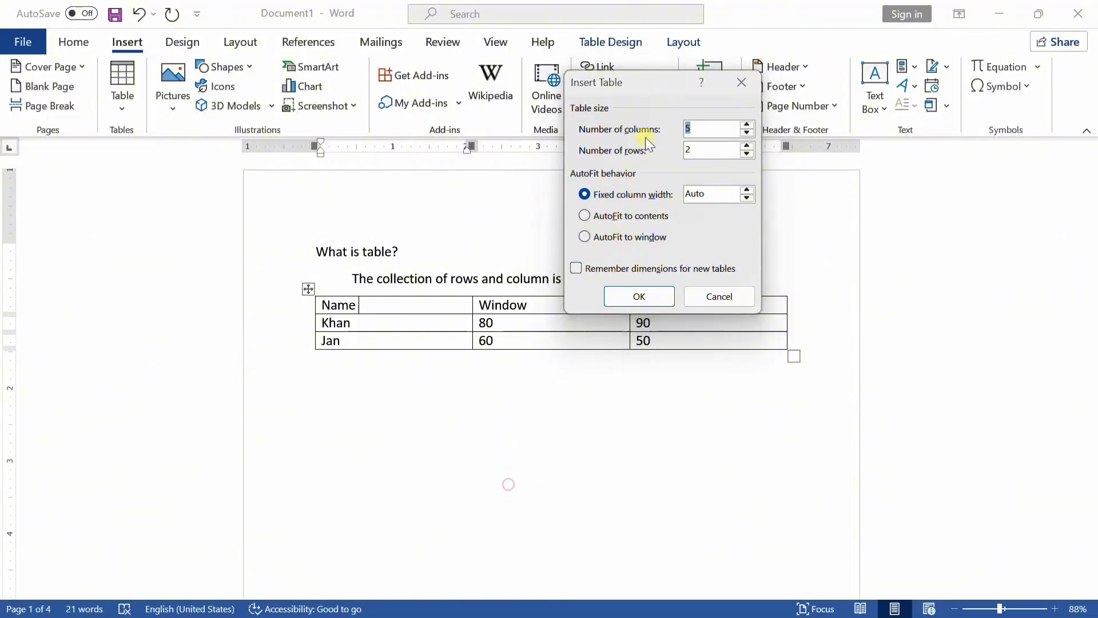
pyautogui.click(742, 83)
# Step: Go to the second page and insert a table with 4 columns and 3 rows there, keeping the automatic fixed column width
pyautogui.click(529, 387)
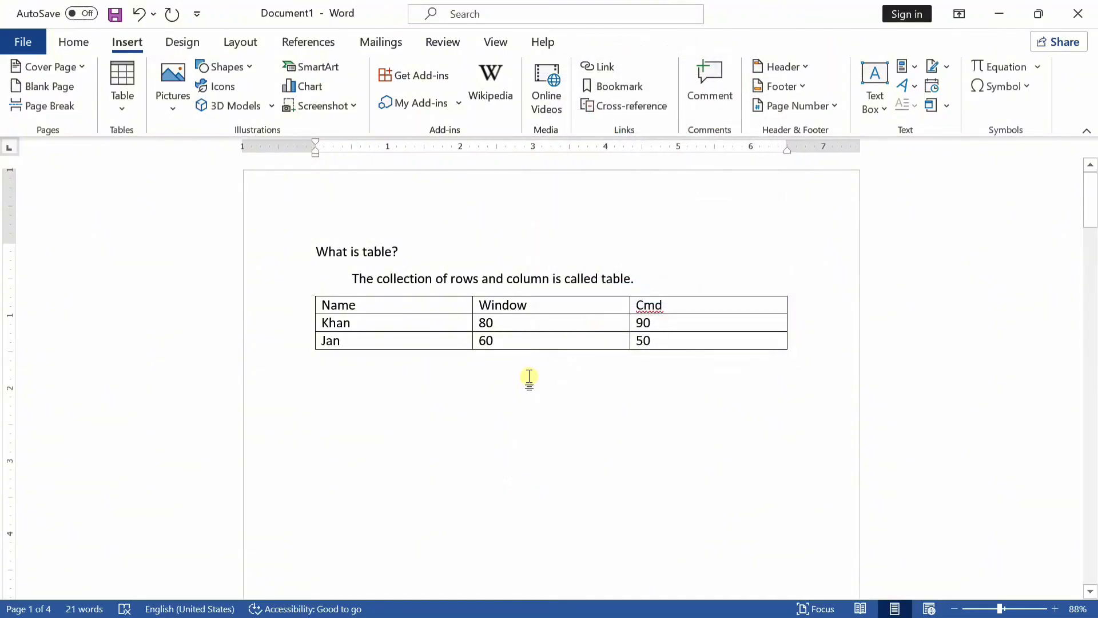
pyautogui.hotkey('ctrl', 'Return')
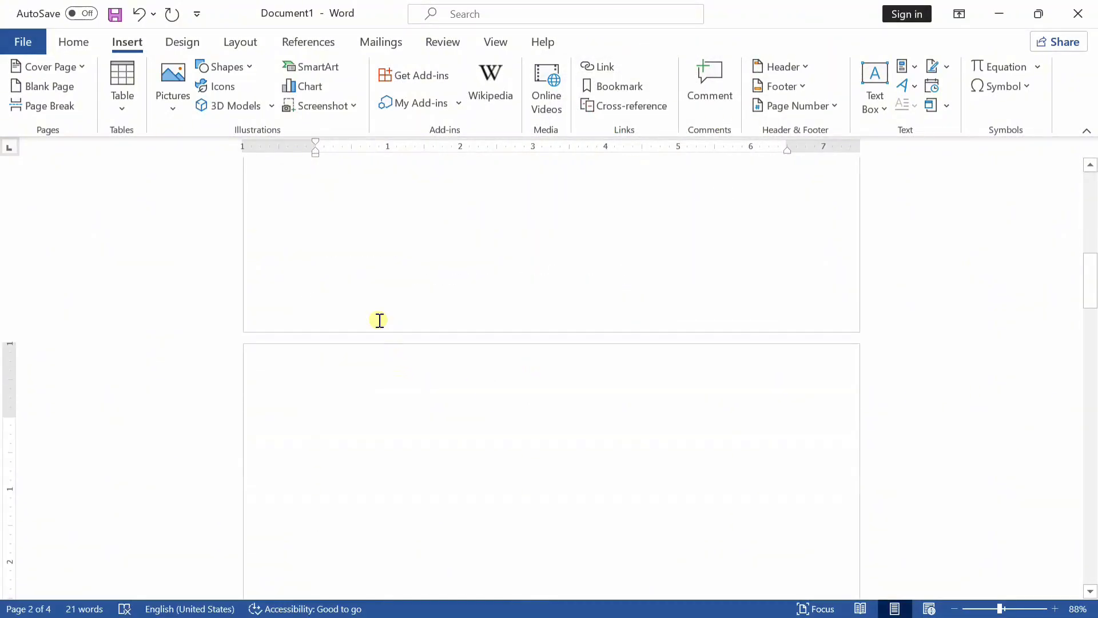
pyautogui.click(135, 108)
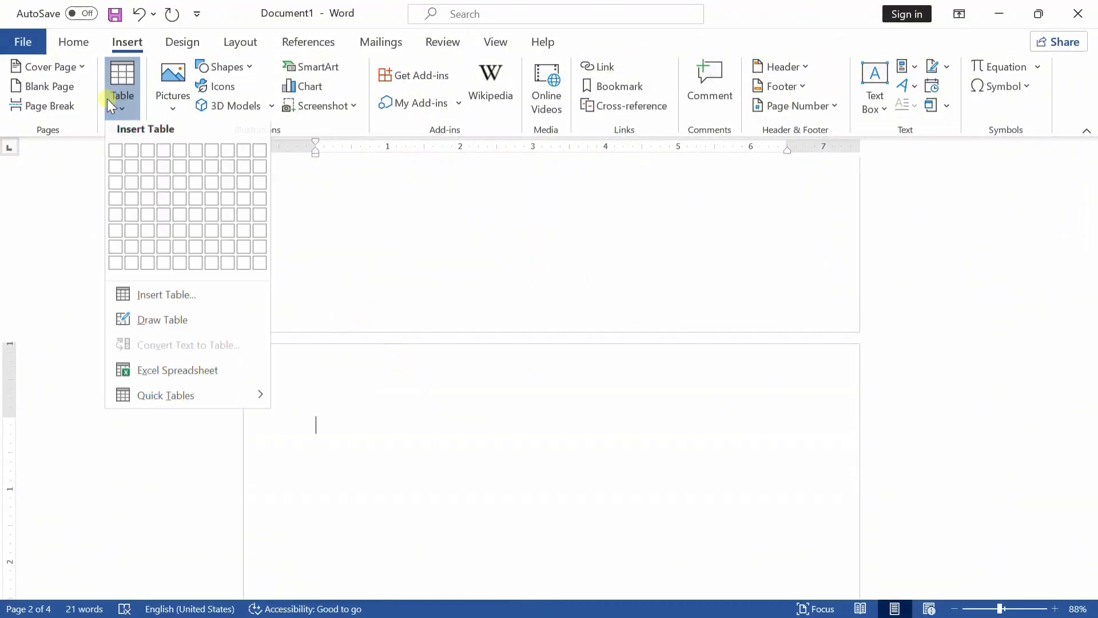
pyautogui.click(154, 295)
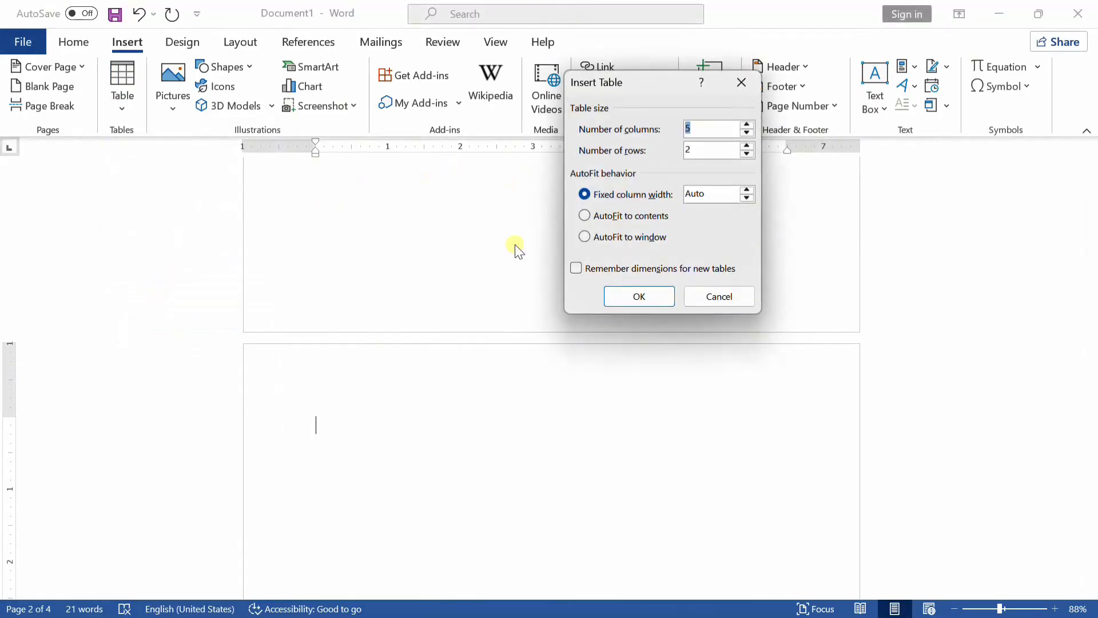
pyautogui.moveTo(630, 72); pyautogui.dragTo(575, 53)
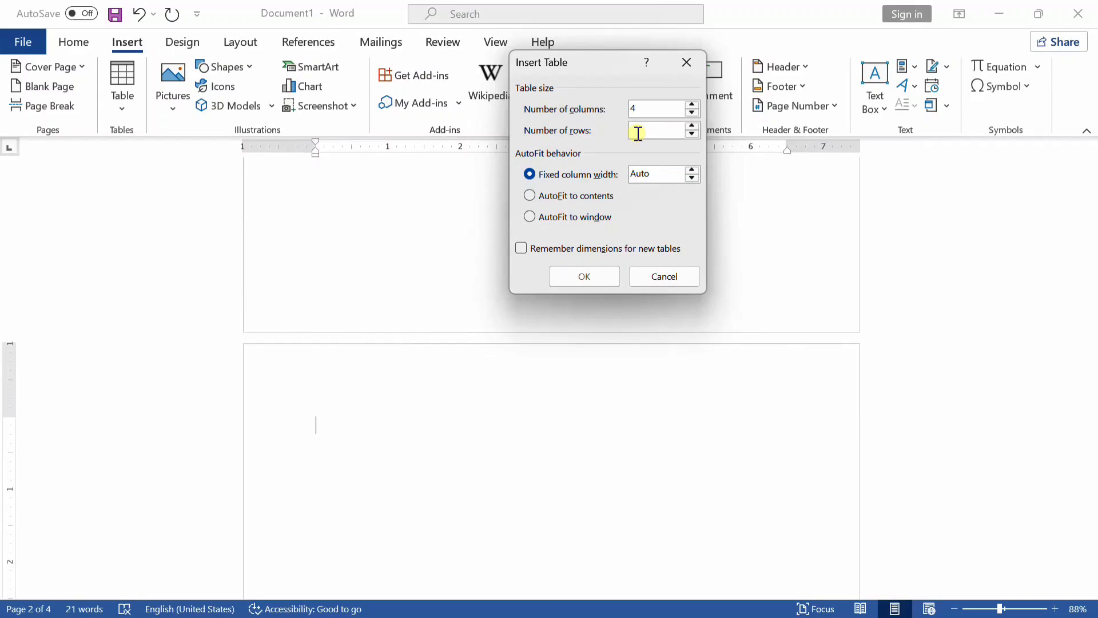
pyautogui.write('3')
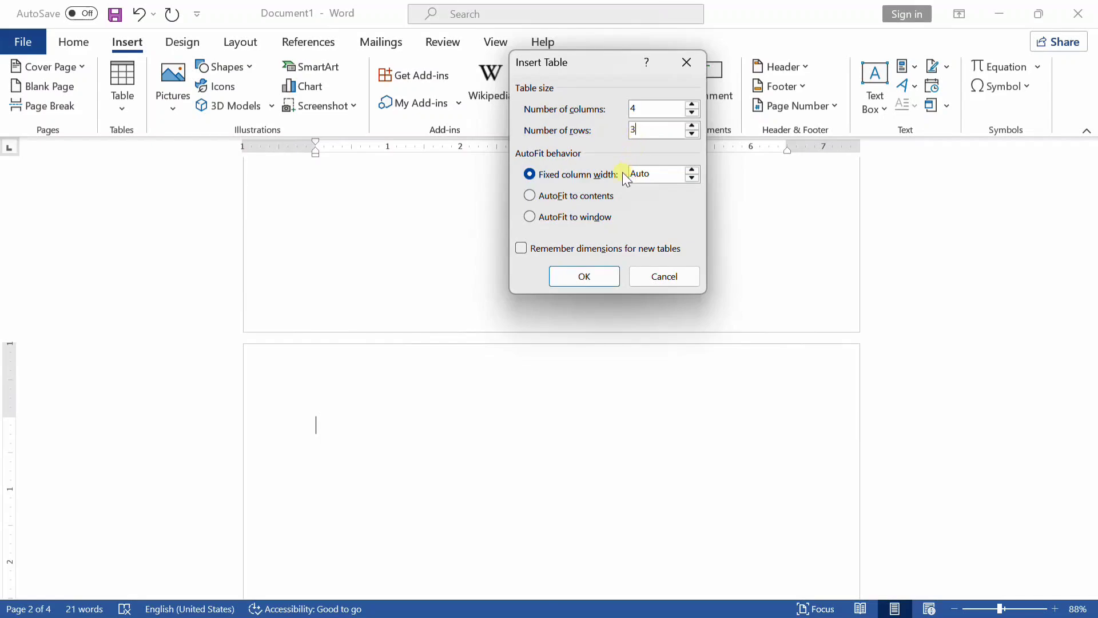
pyautogui.click(584, 279)
# Step: Fill the four-column table's first row with the headings Name, f/name, Program and total
pyautogui.scroll(-1, 570, 395)
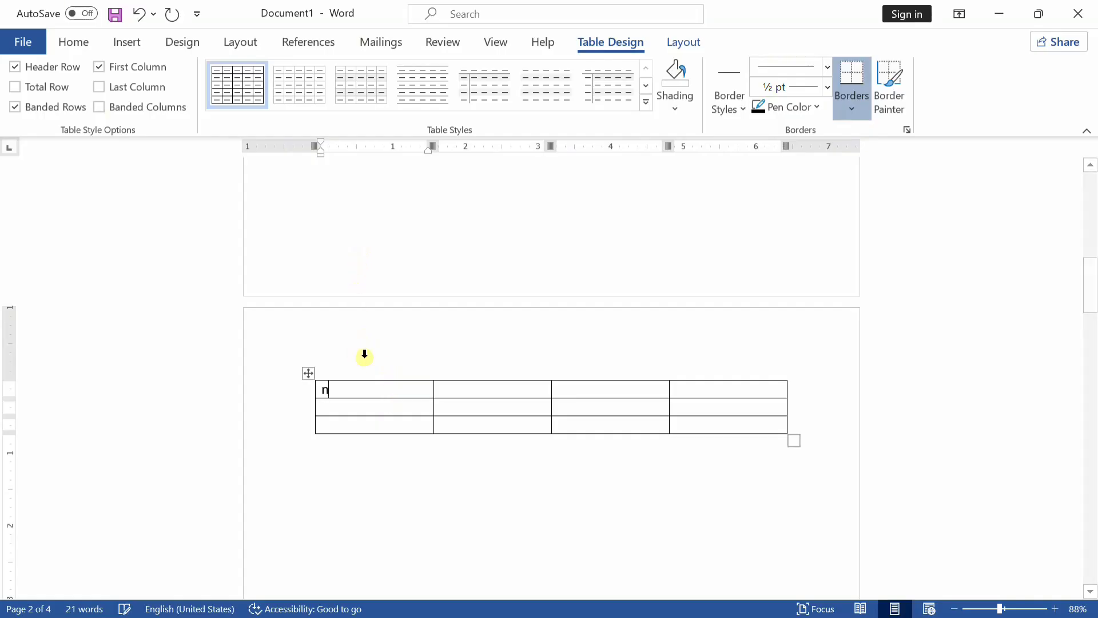
pyautogui.write('ae')
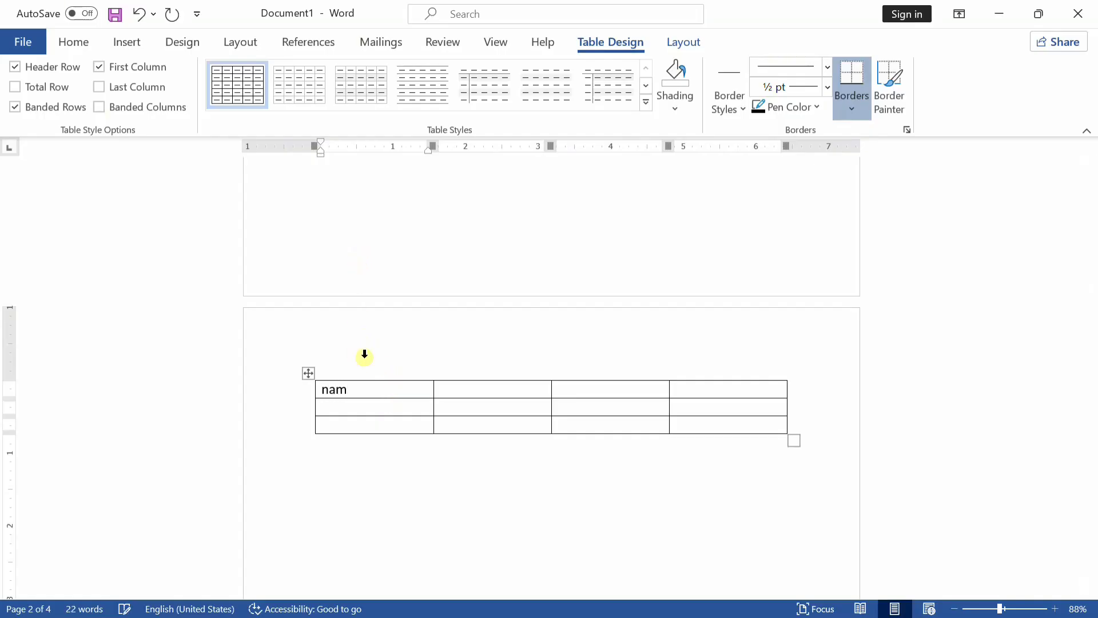
pyautogui.press('Tab')
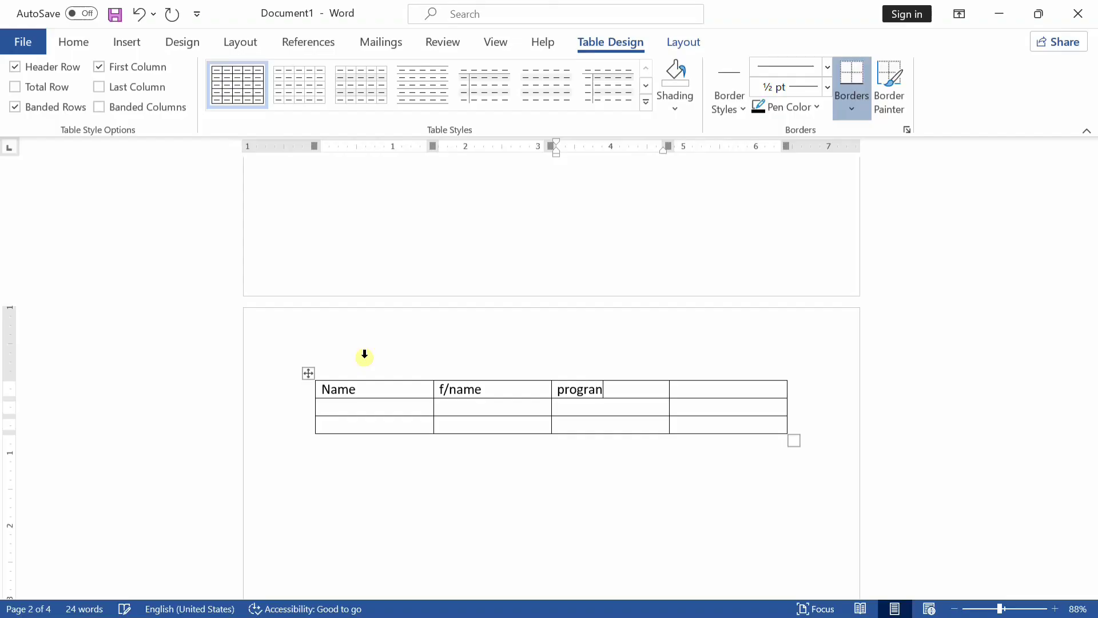
pyautogui.press('Tab')
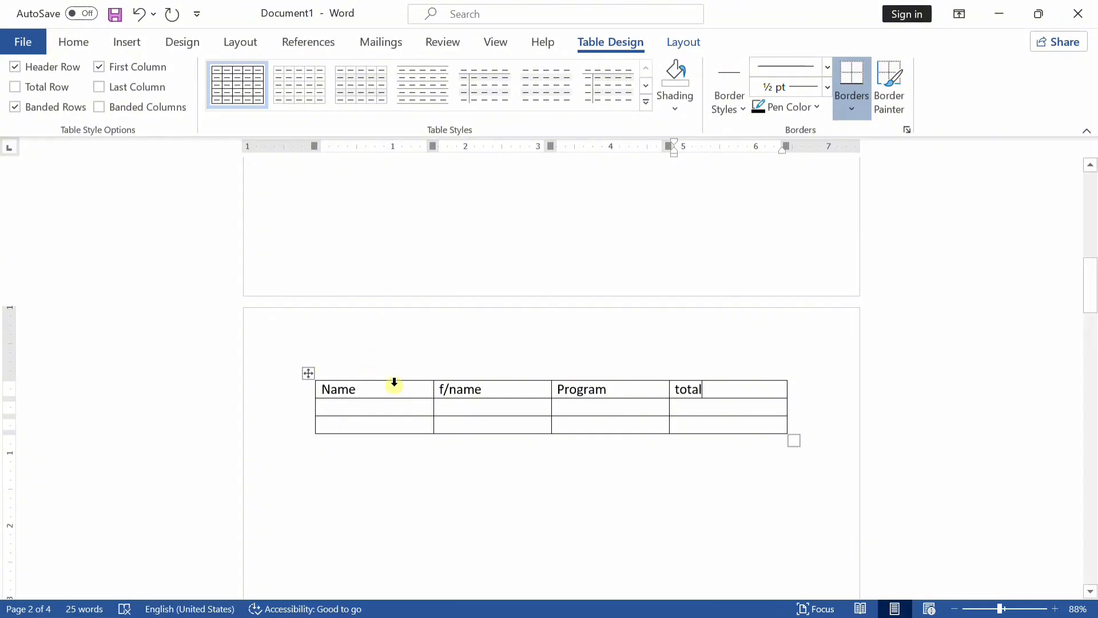
# Step: Draw a freehand table outline about 6.8 inches wide and 3.24 inches high below the four-column table
pyautogui.scroll(-3, 466, 486)
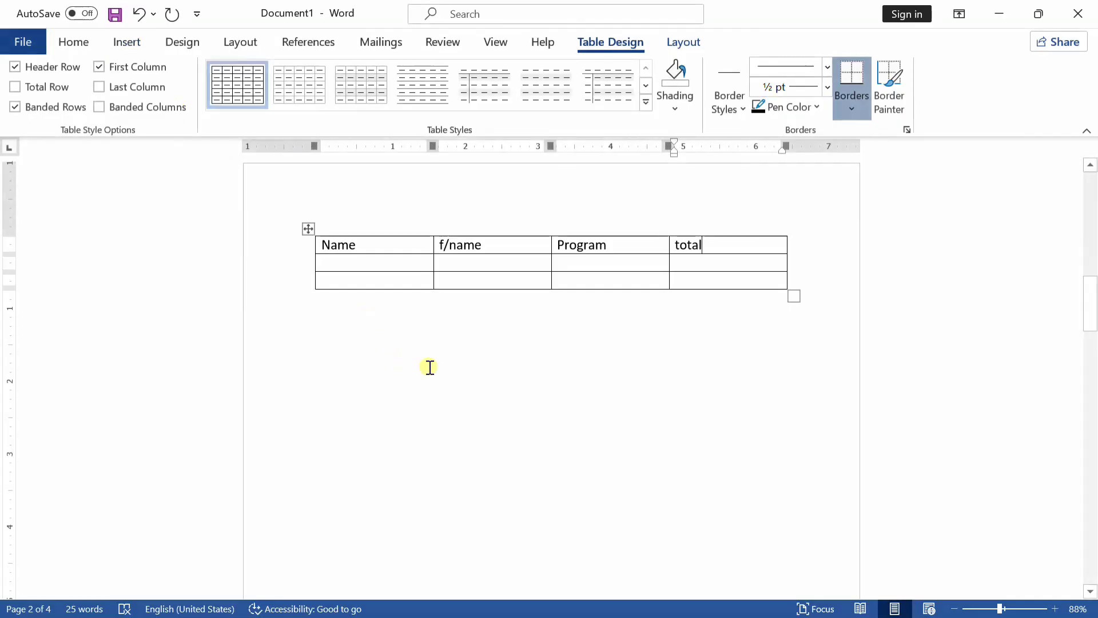
pyautogui.click(429, 368)
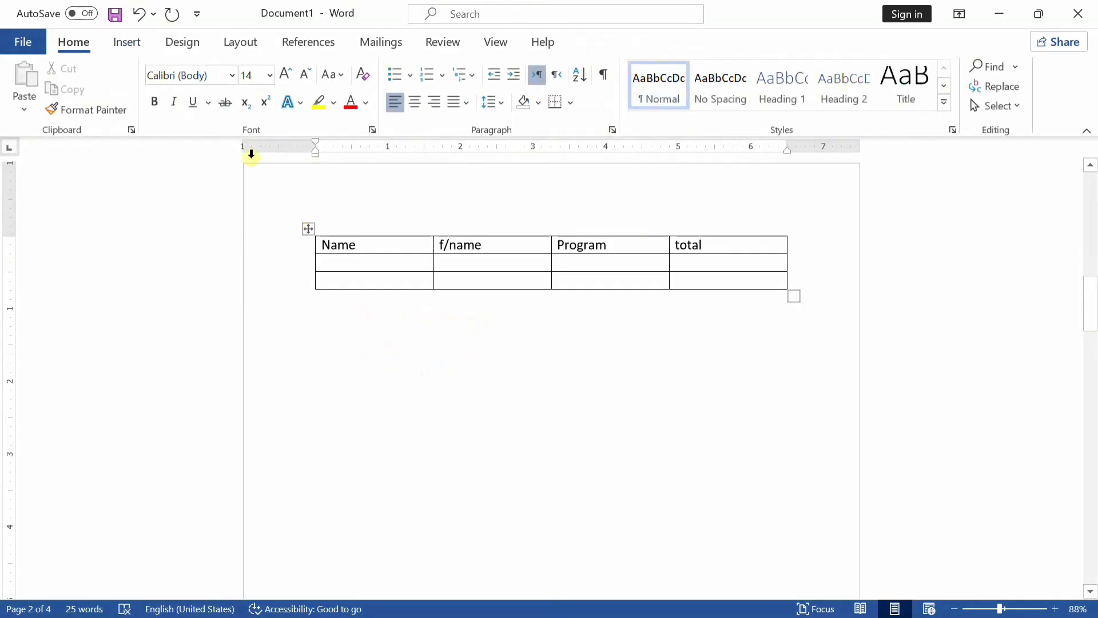
pyautogui.click(122, 46)
pyautogui.click(124, 105)
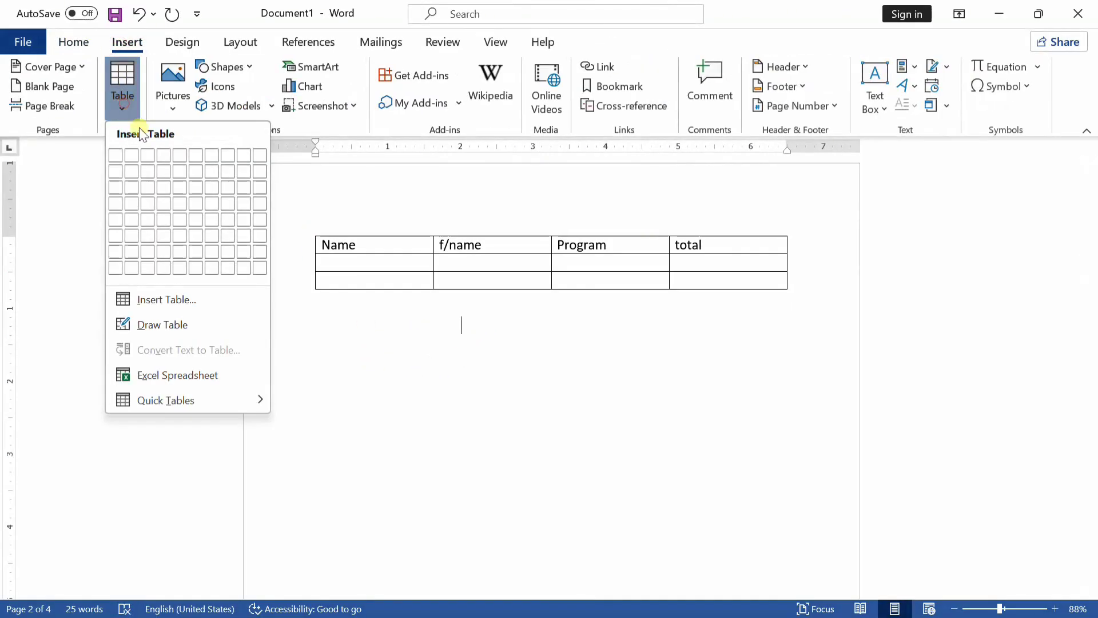
pyautogui.click(233, 324)
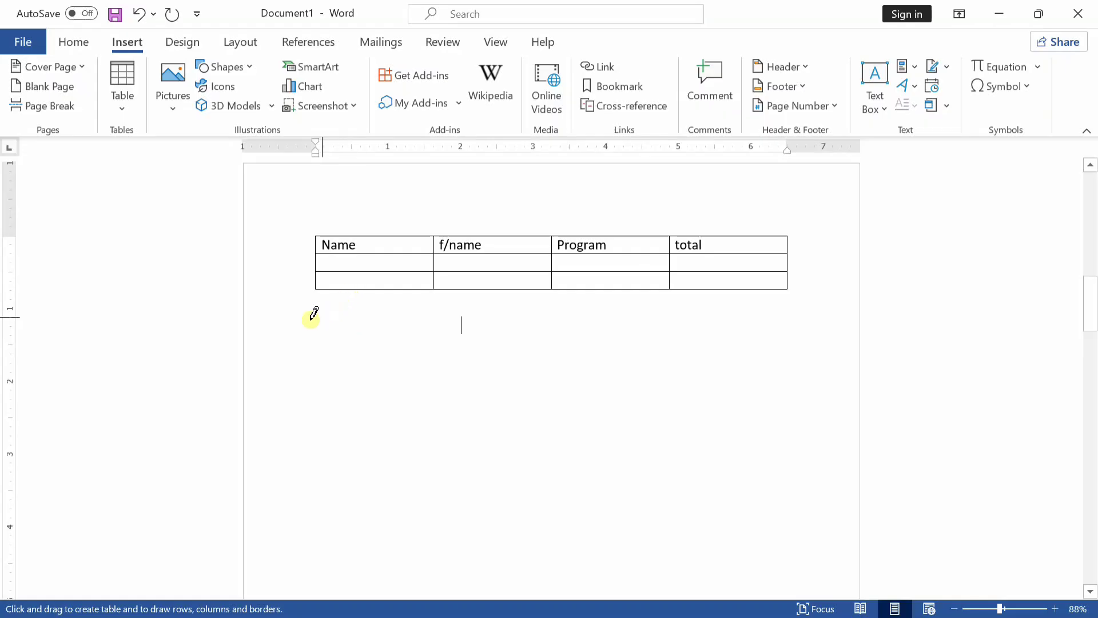
pyautogui.scroll(-3, 321, 373)
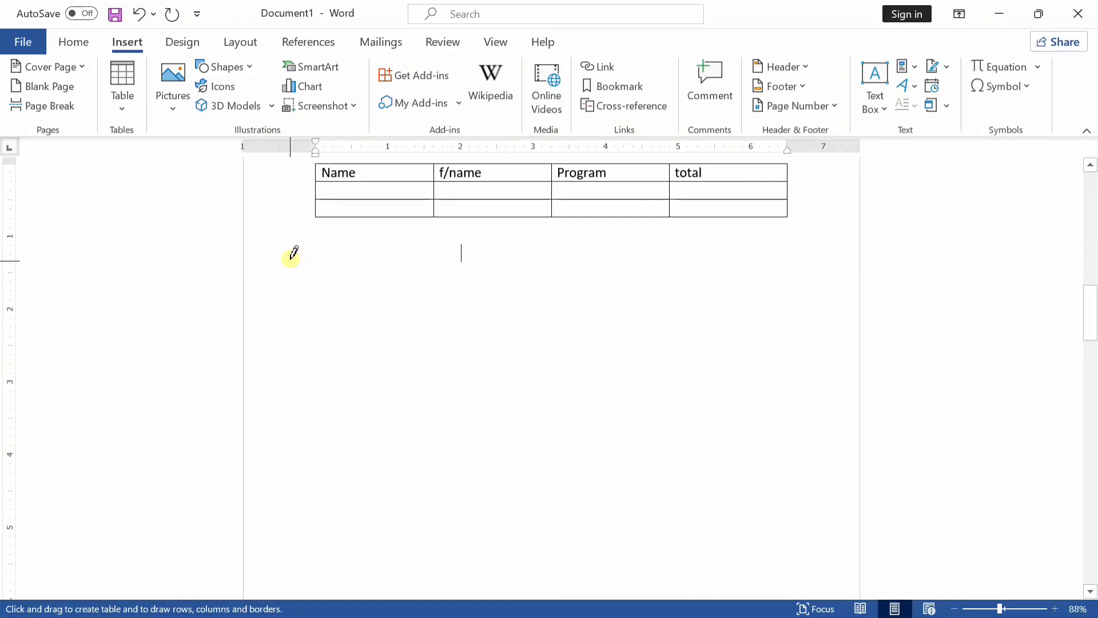
pyautogui.moveTo(292, 255)
pyautogui.mouseDown()
pyautogui.moveTo(306, 321)
pyautogui.moveTo(421, 388)
pyautogui.moveTo(729, 459)
pyautogui.moveTo(787, 490)
pyautogui.mouseUp()
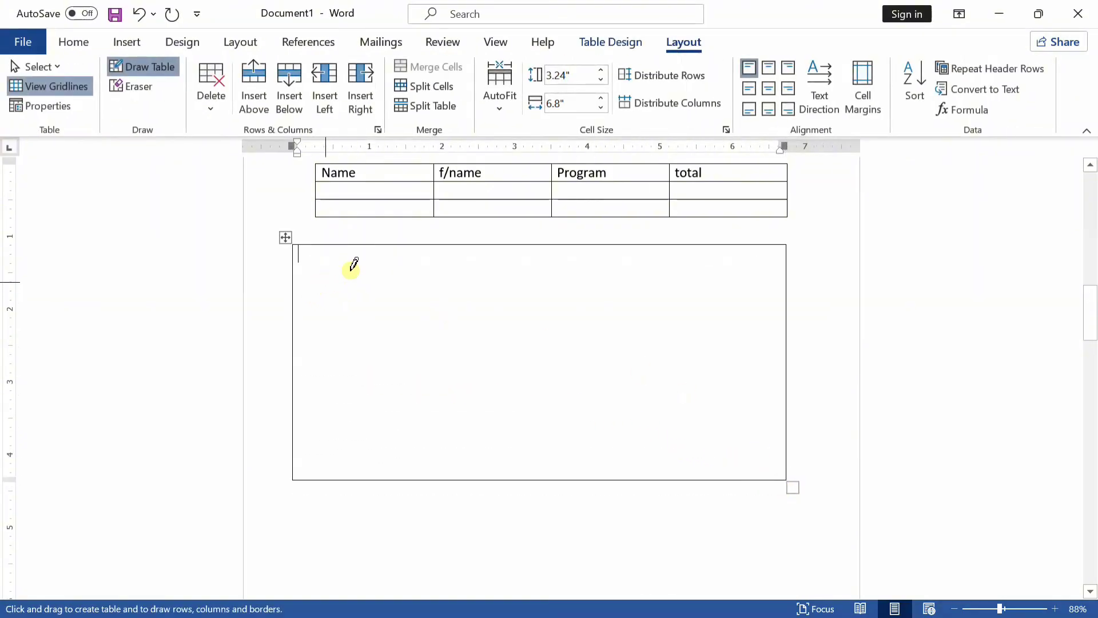
# Step: Draw four vertical lines inside the freehand table outline to divide it into five columns
pyautogui.moveTo(392, 244); pyautogui.dragTo(401, 422)
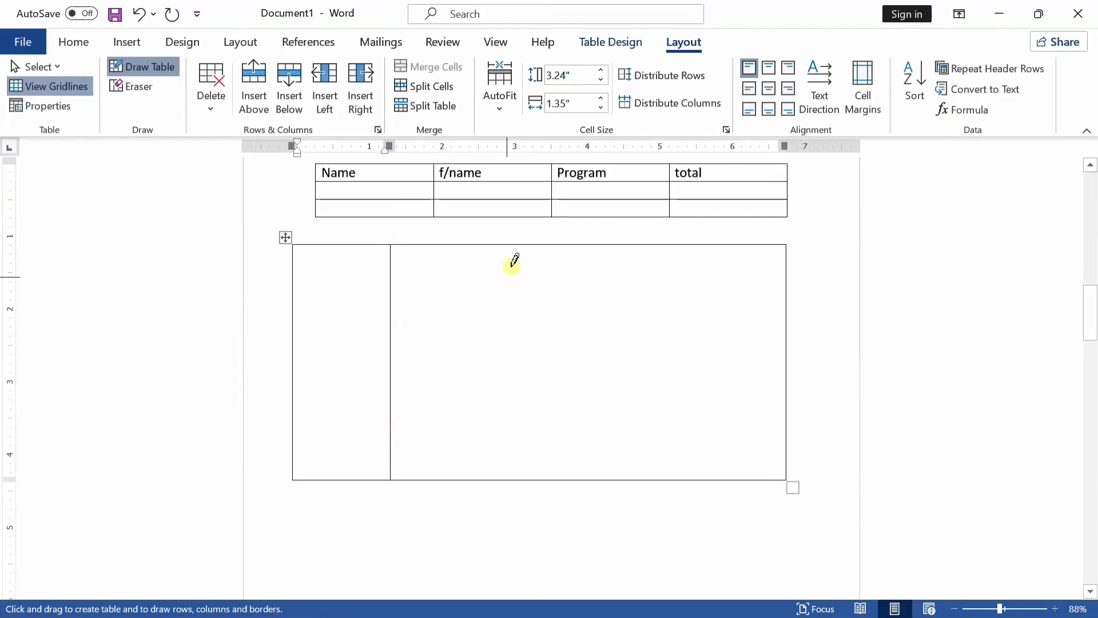
pyautogui.moveTo(497, 247); pyautogui.dragTo(501, 395)
pyautogui.moveTo(602, 245)
pyautogui.mouseDown()
pyautogui.moveTo(603, 360)
pyautogui.moveTo(620, 393)
pyautogui.mouseUp()
pyautogui.moveTo(702, 246)
pyautogui.mouseDown()
pyautogui.moveTo(724, 464)
pyautogui.moveTo(708, 478)
pyautogui.mouseUp()
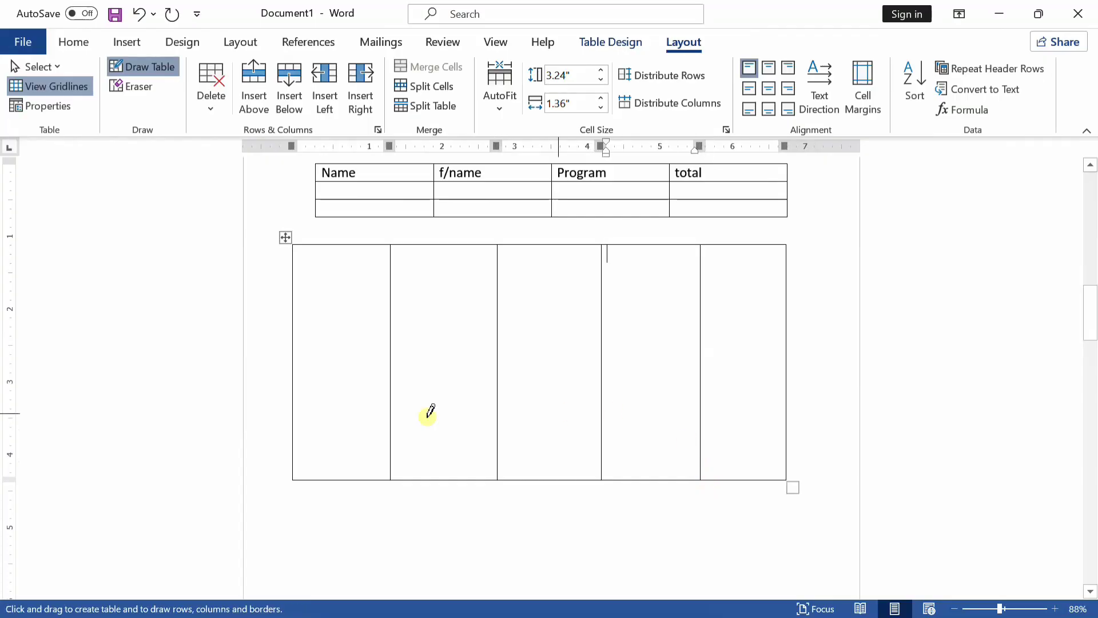
# Step: Draw four horizontal lines across the drawn table to divide it into five rows, leaving the last row the tallest
pyautogui.moveTo(298, 264); pyautogui.dragTo(738, 256)
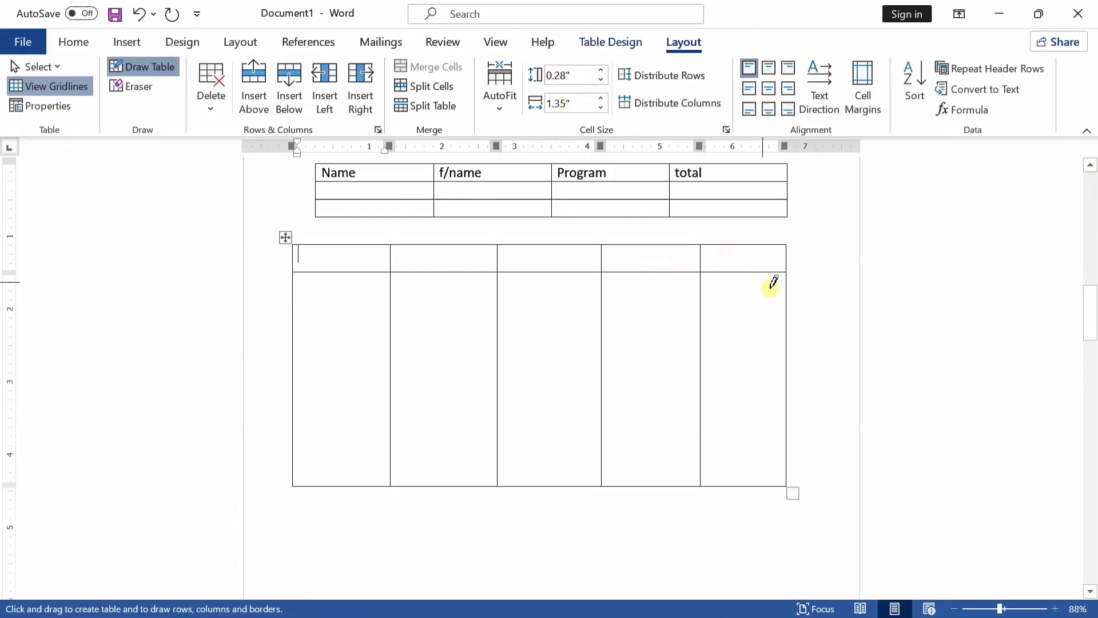
pyautogui.moveTo(785, 289)
pyautogui.mouseDown()
pyautogui.moveTo(578, 292)
pyautogui.moveTo(175, 111)
pyautogui.moveTo(181, 201)
pyautogui.moveTo(326, 474)
pyautogui.moveTo(345, 534)
pyautogui.moveTo(327, 578)
pyautogui.mouseUp()
pyautogui.scroll(-5, 358, 529)
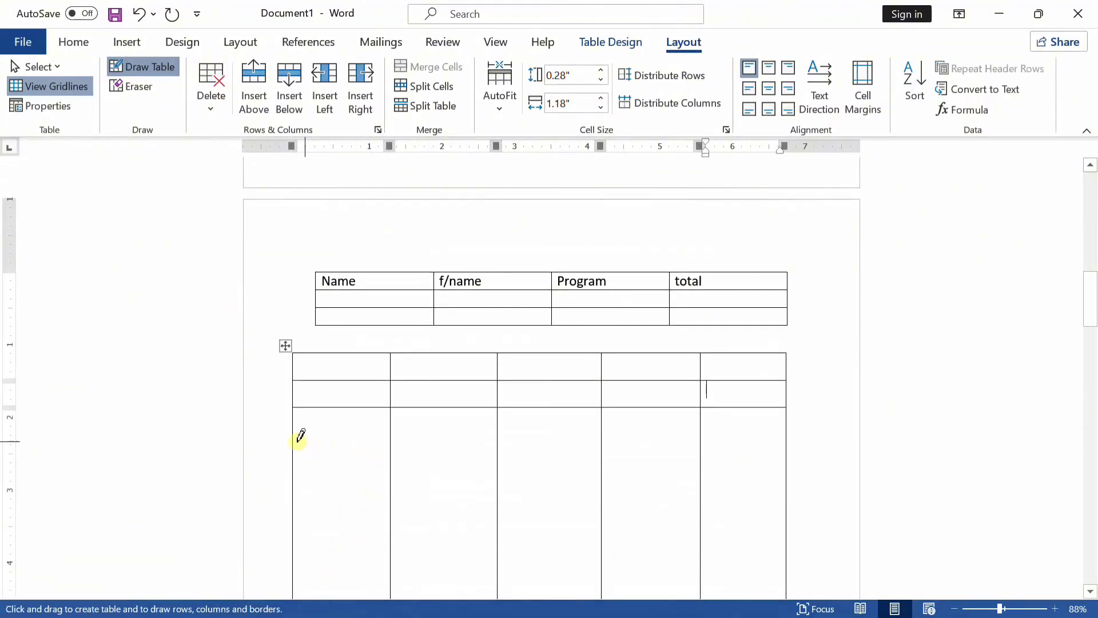
pyautogui.moveTo(294, 441); pyautogui.dragTo(726, 433)
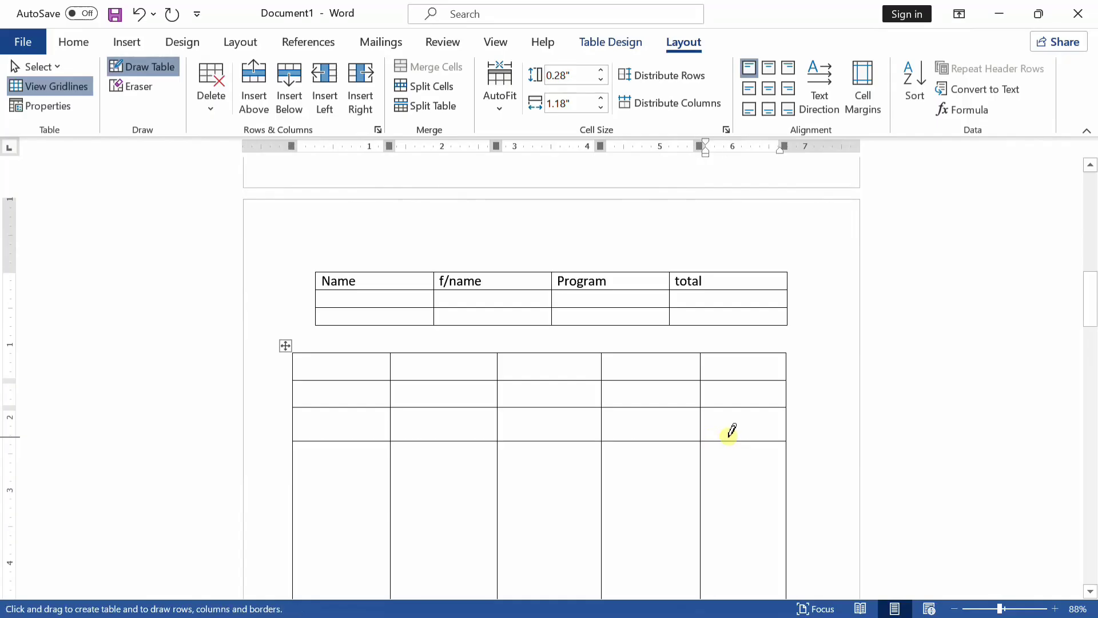
pyautogui.scroll(-2, 744, 446)
pyautogui.moveTo(781, 395); pyautogui.dragTo(340, 402)
# Step: Fill the drawn table's first row with the headings Name, f/name, Job, Salary and Over time
pyautogui.click(314, 297)
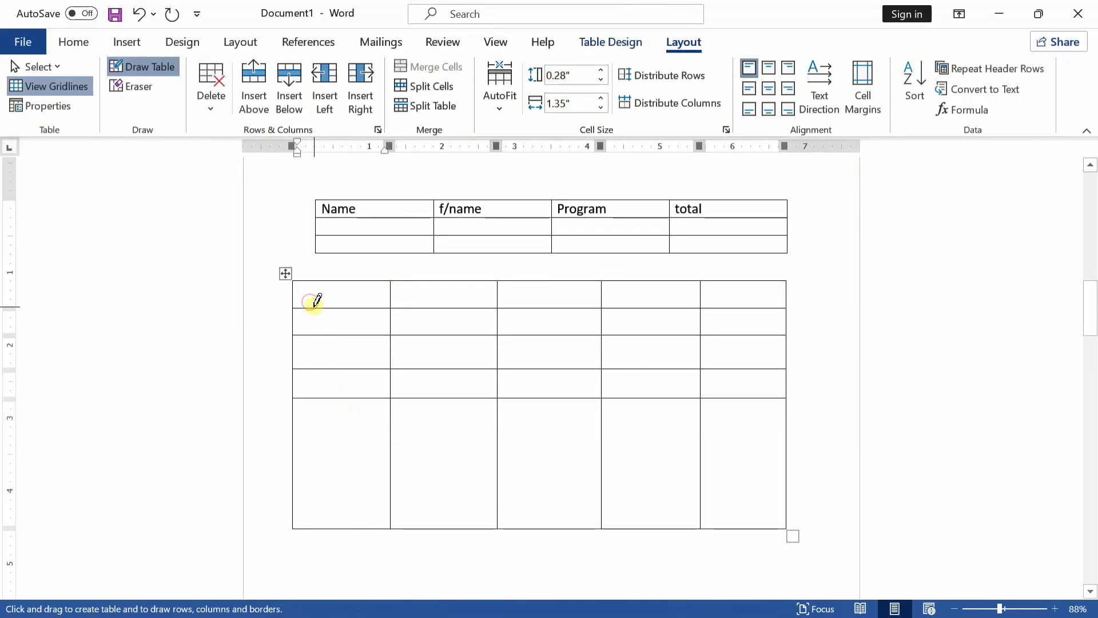
pyautogui.write('s')
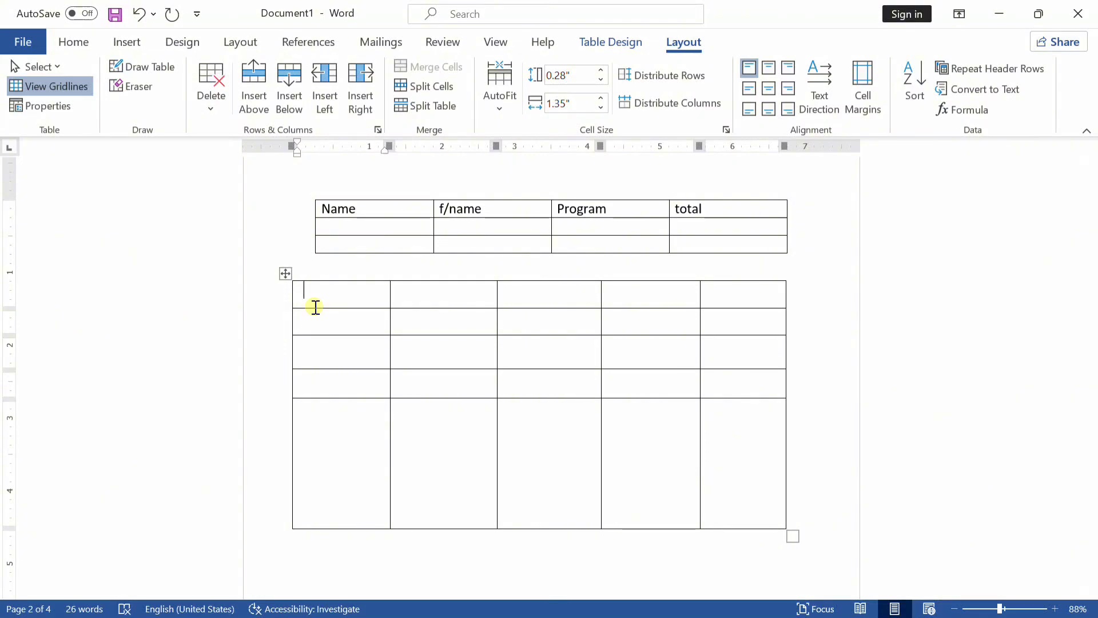
pyautogui.write('ame')
pyautogui.press('Tab')
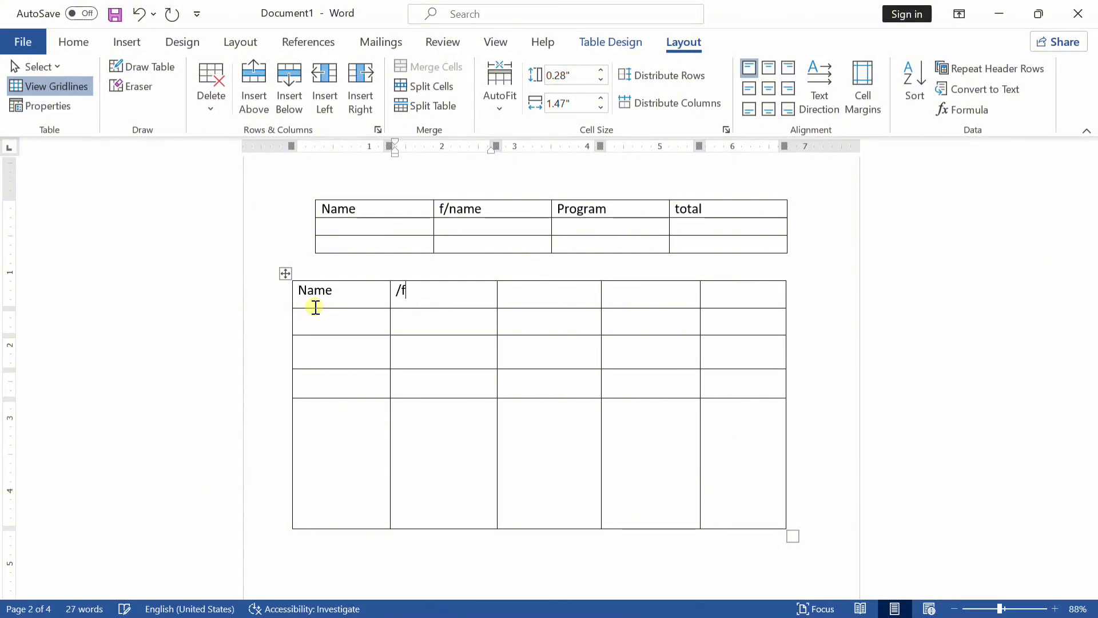
pyautogui.write('f/')
pyautogui.press('Tab')
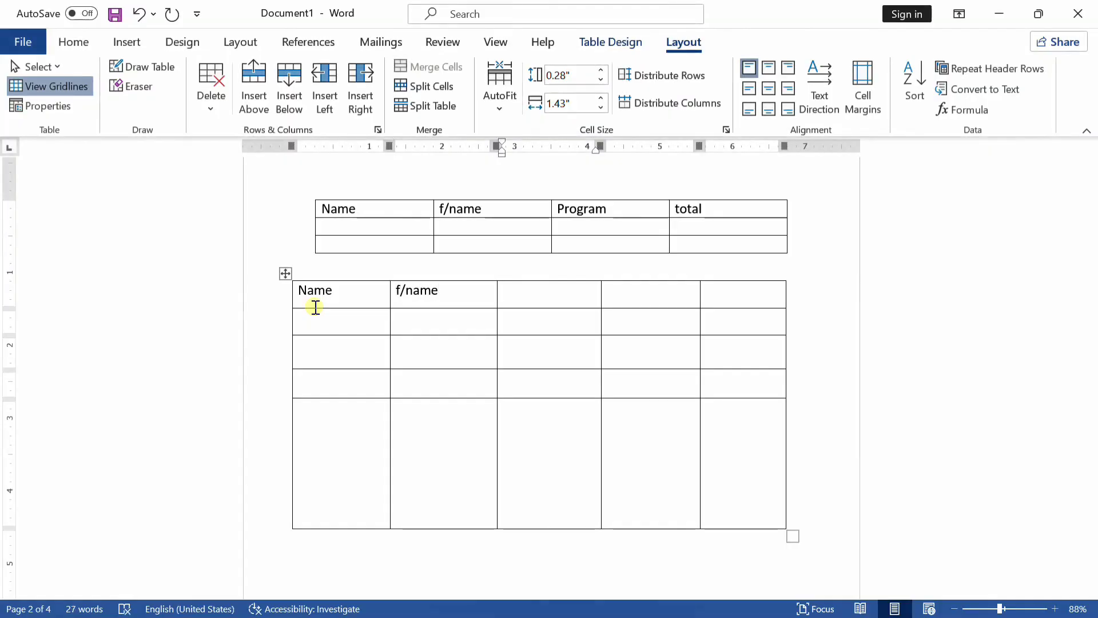
pyautogui.write('job')
pyautogui.press('Tab')
pyautogui.write('s')
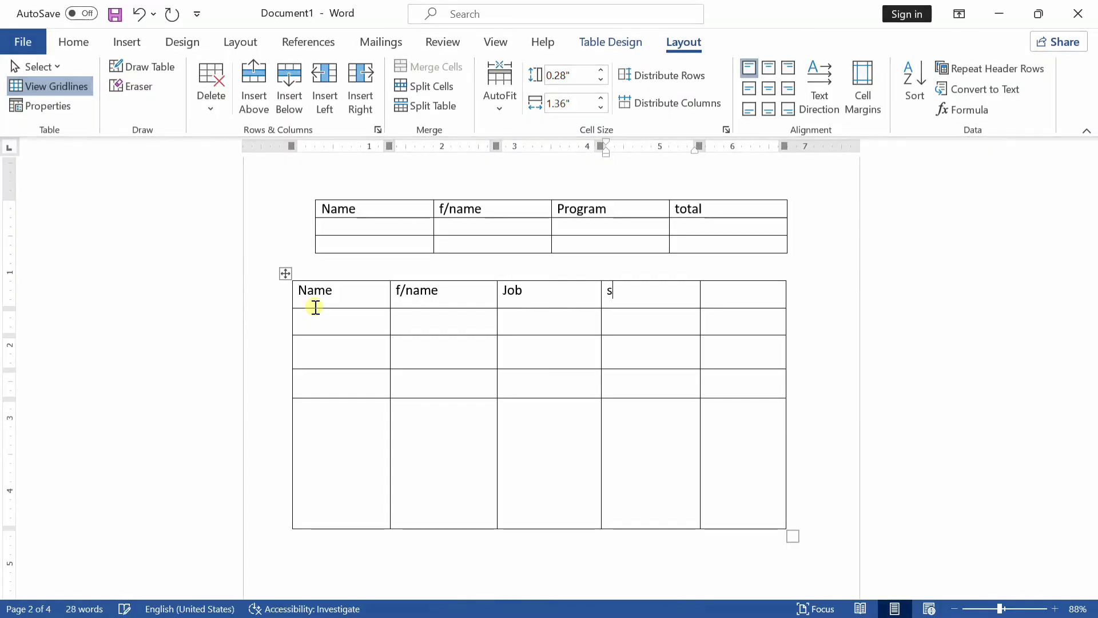
pyautogui.write('u')
pyautogui.press('BackSpace')
pyautogui.write('ala')
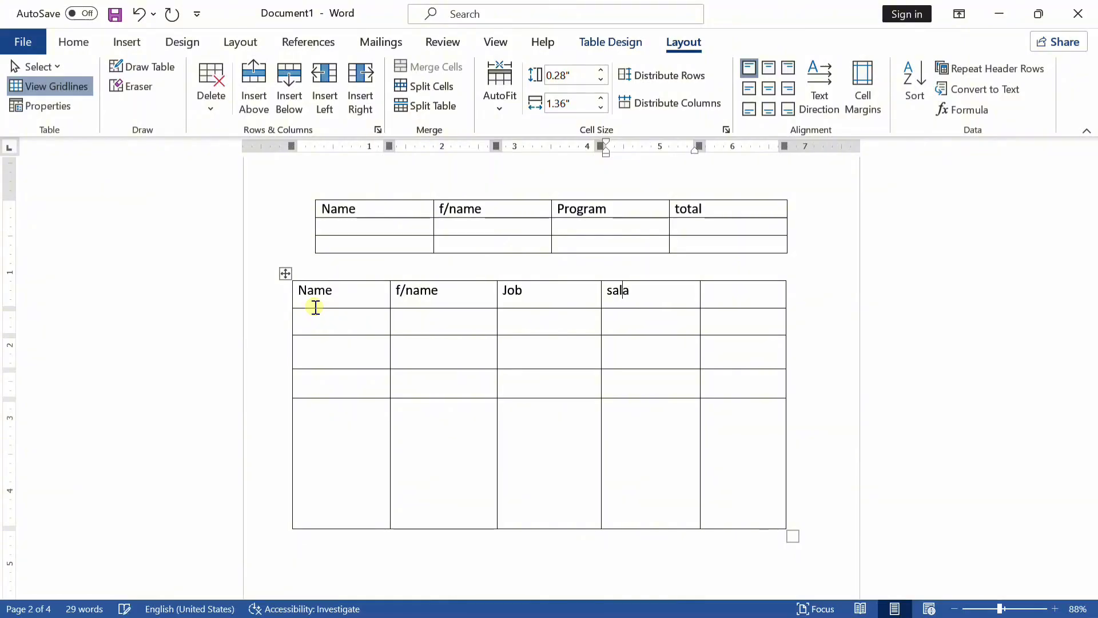
pyautogui.write('ry')
pyautogui.press('Tab')
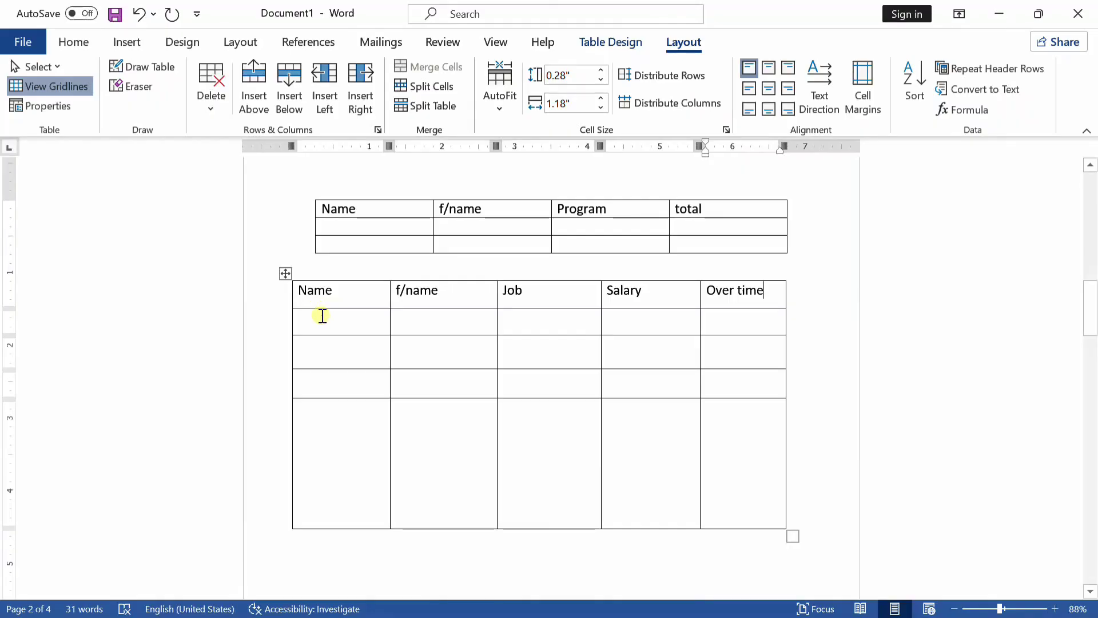
# Step: Examine the table insertion options, including Convert Text to Table, without choosing one
pyautogui.scroll(-3, 353, 302)
pyautogui.scroll(4, 353, 302)
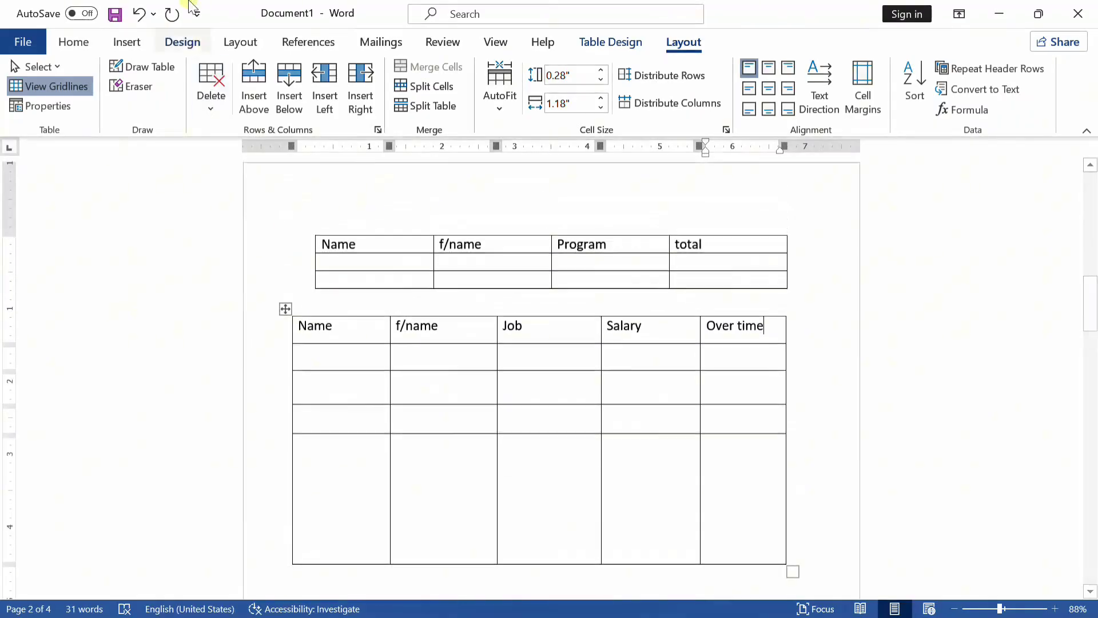
pyautogui.click(127, 41)
pyautogui.click(124, 96)
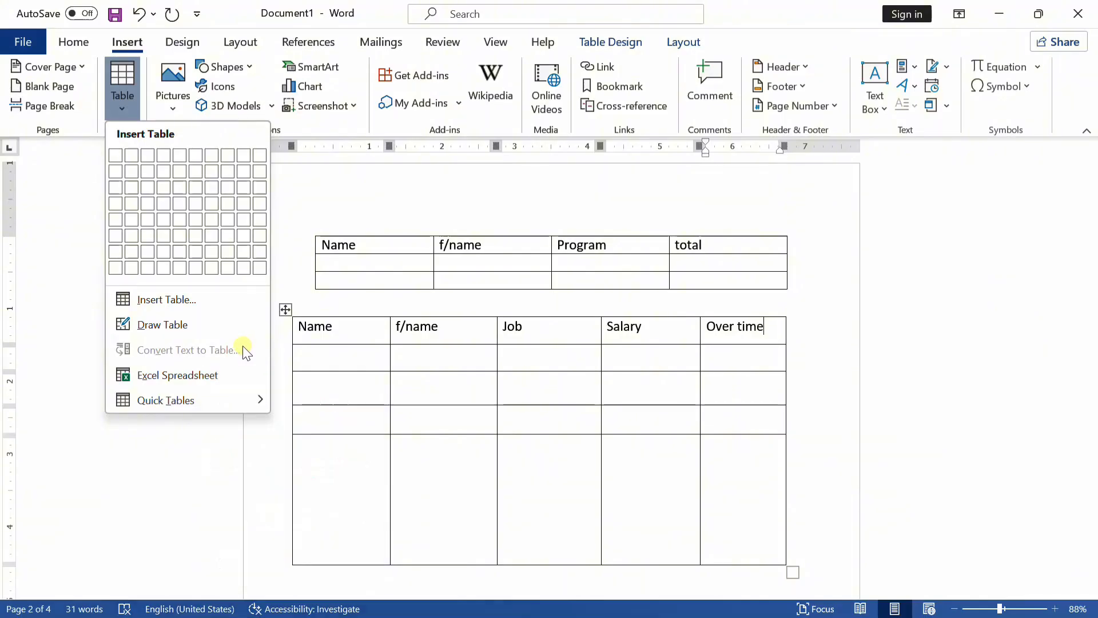
pyautogui.scroll(-6, 382, 345)
pyautogui.click(382, 345)
pyautogui.scroll(10, 398, 354)
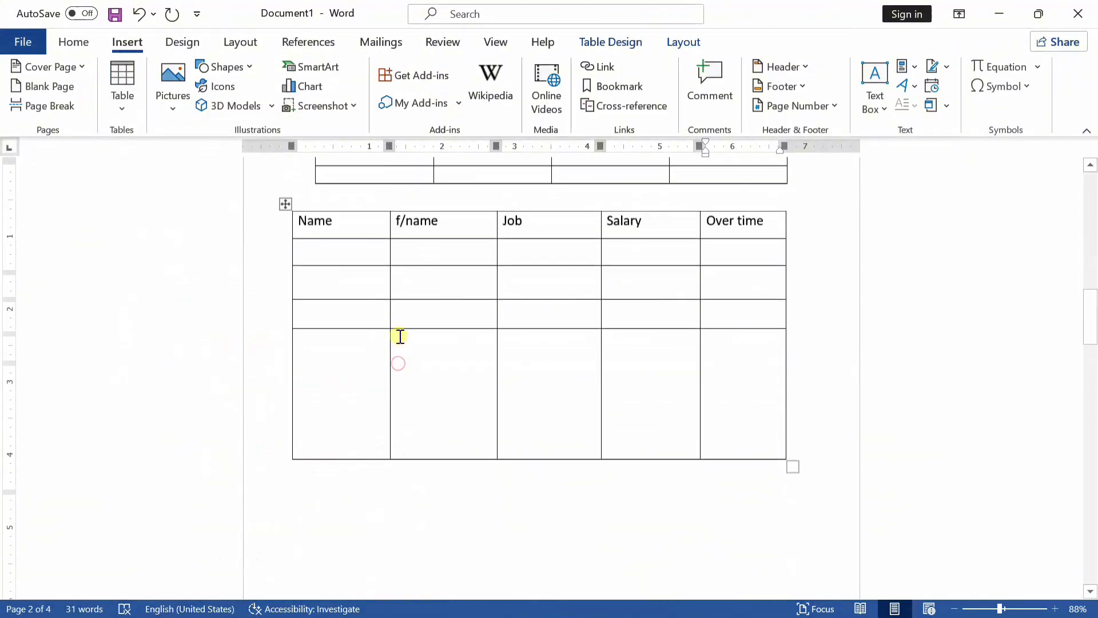
pyautogui.moveTo(1091, 228); pyautogui.dragTo(1090, 206)
pyautogui.click(517, 318)
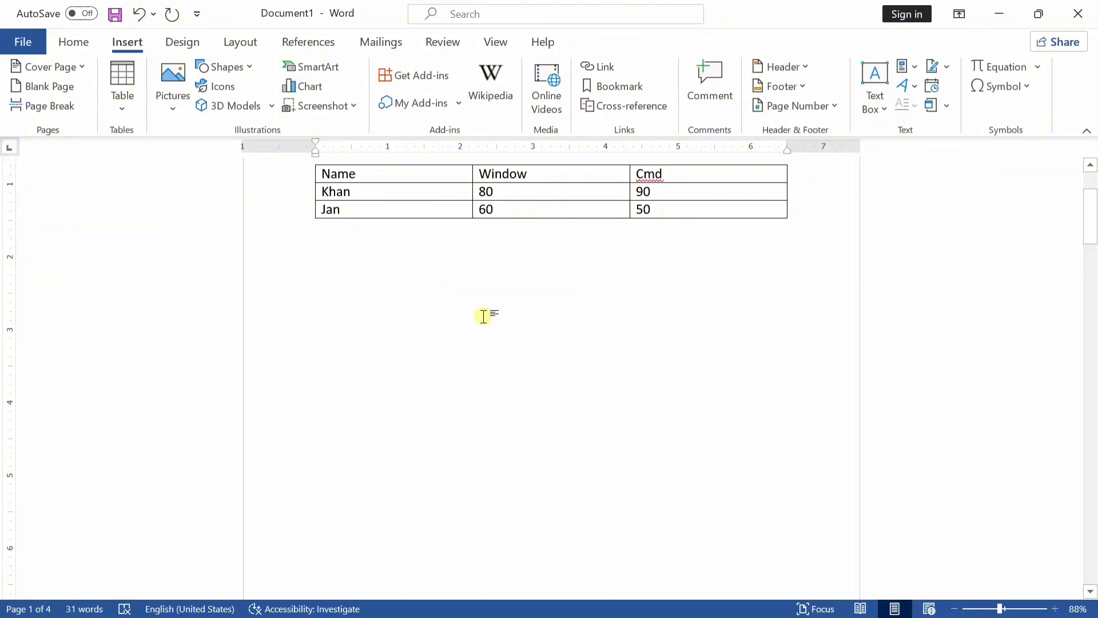
pyautogui.hotkey('ctrl', 'f')
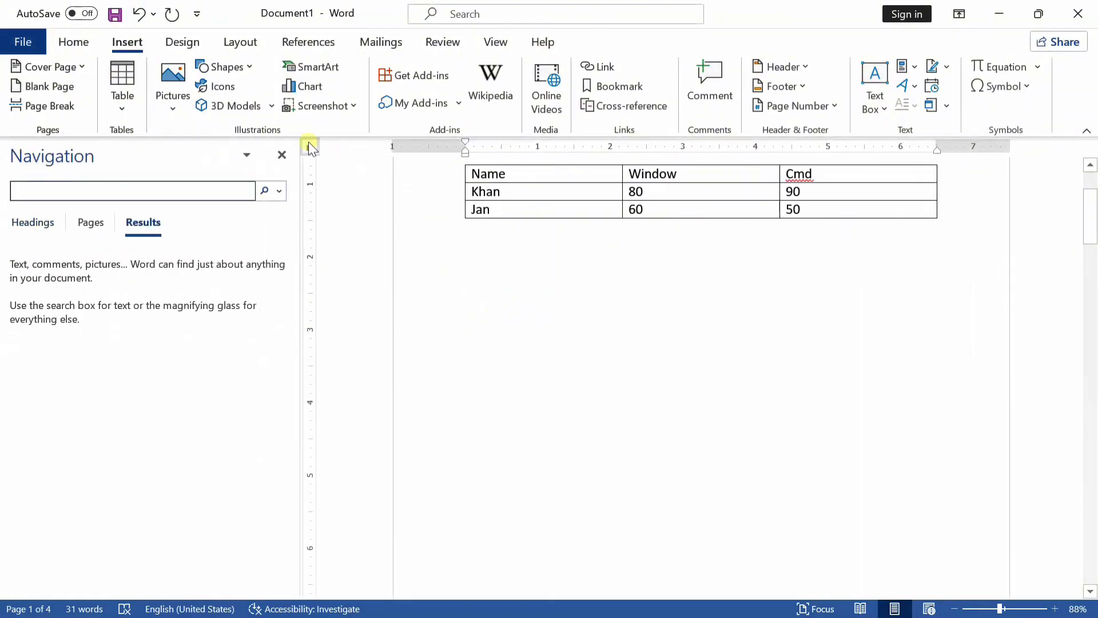
pyautogui.click(281, 155)
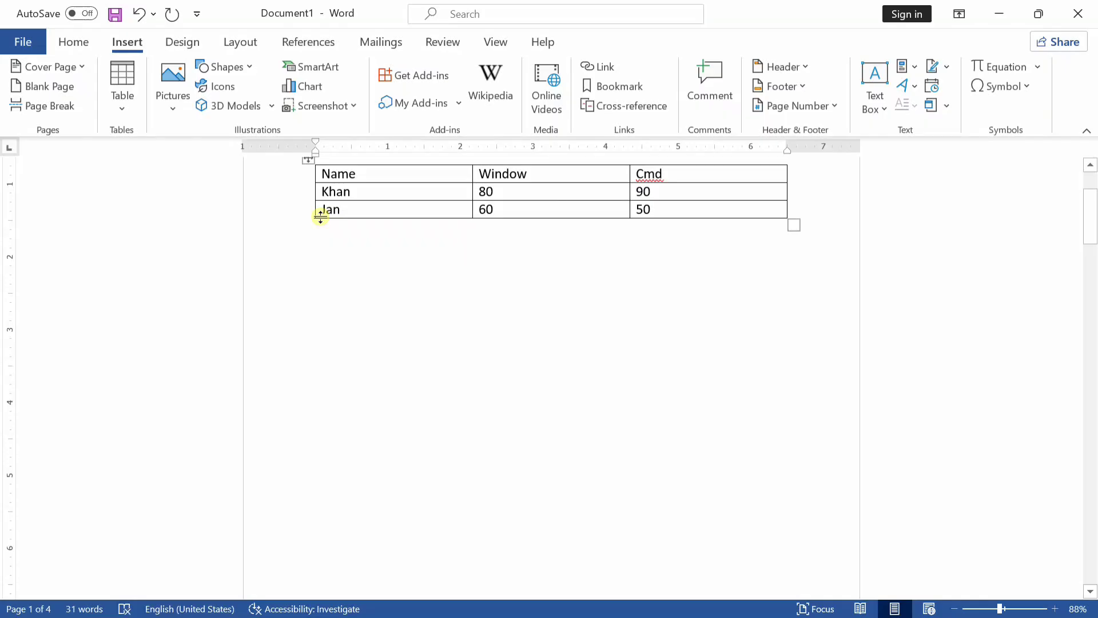
pyautogui.scroll(-8, 320, 216)
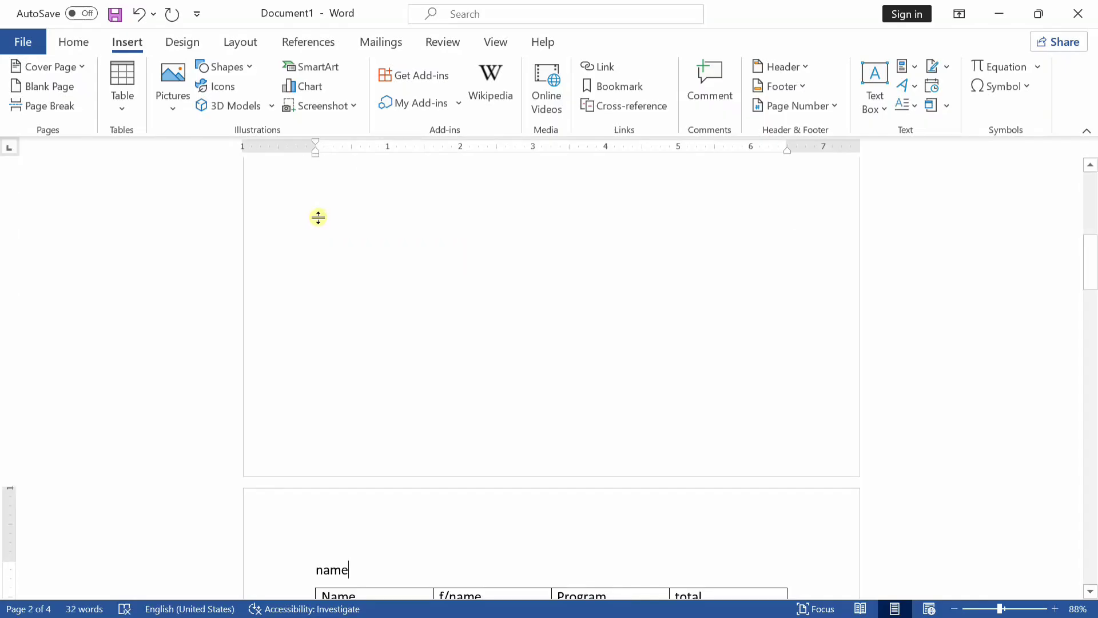
pyautogui.scroll(-9, 314, 216)
pyautogui.moveTo(1093, 319); pyautogui.dragTo(1091, 355)
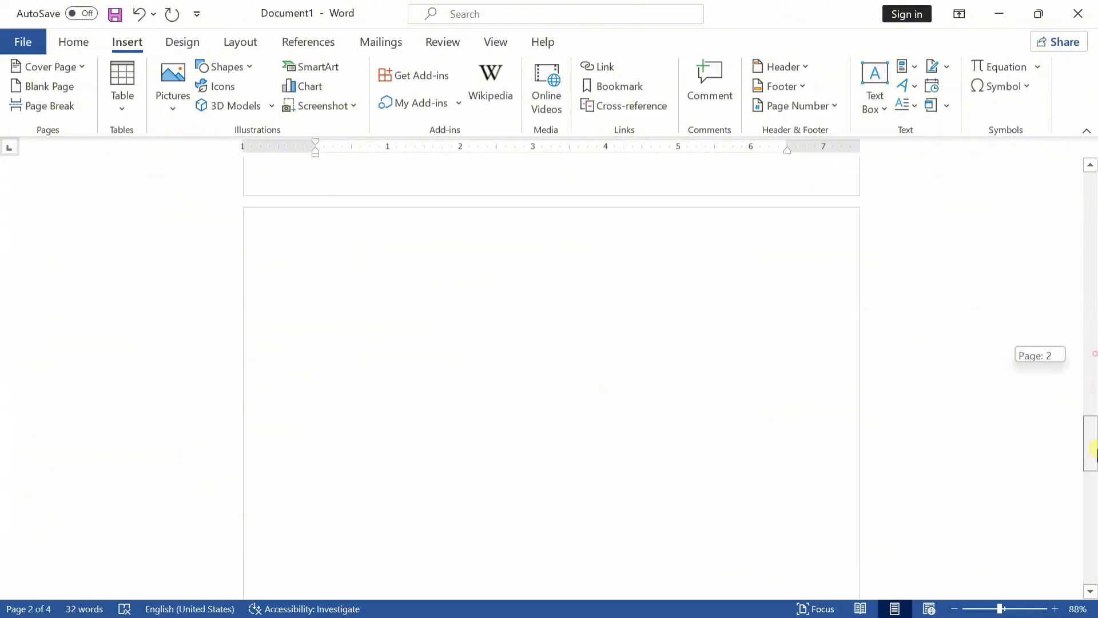
pyautogui.write('naem')
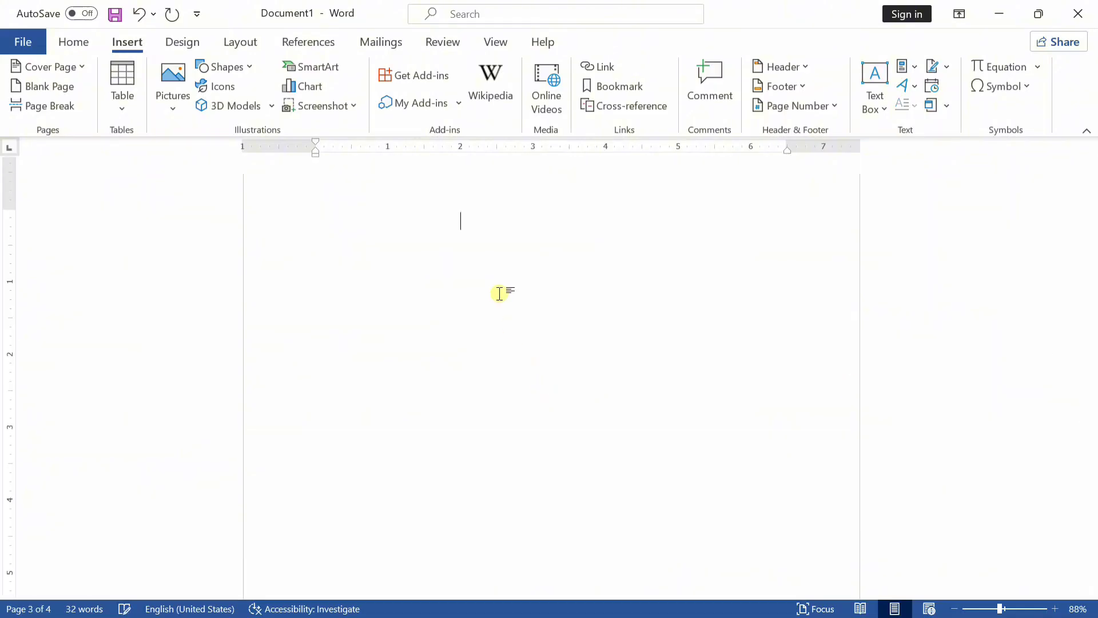
pyautogui.press('BackSpace')
pyautogui.press('BackSpace')
pyautogui.press('BackSpace')
pyautogui.press('BackSpace')
pyautogui.press('BackSpace')
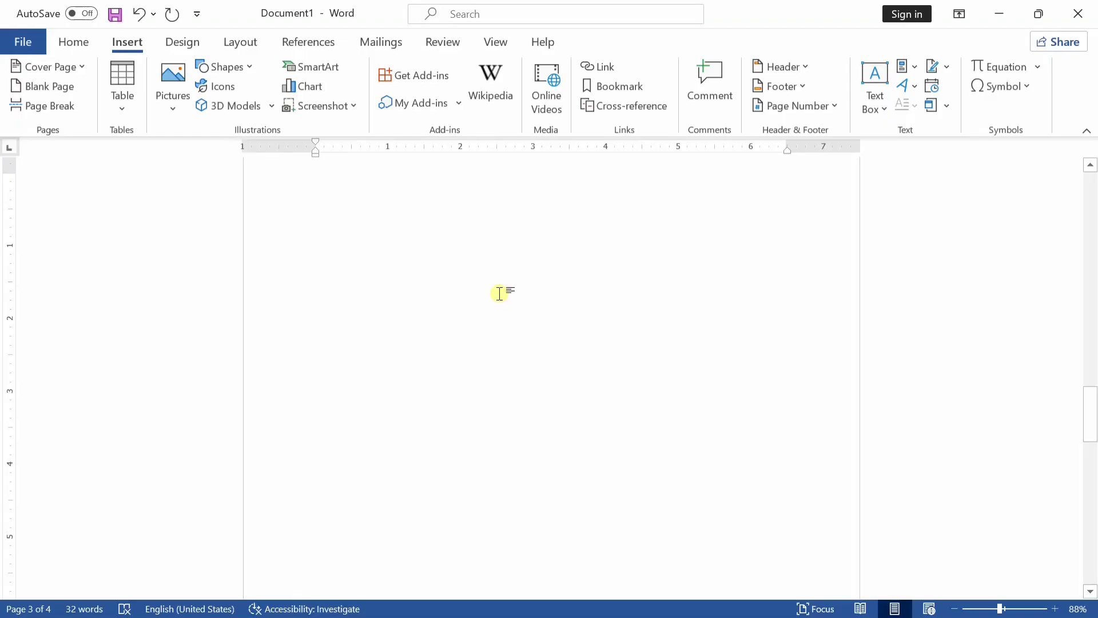
# Step: Enter the heading line "Name,f/name/job" at the start of the fourth page
pyautogui.scroll(-5, 499, 293)
pyautogui.write('naem')
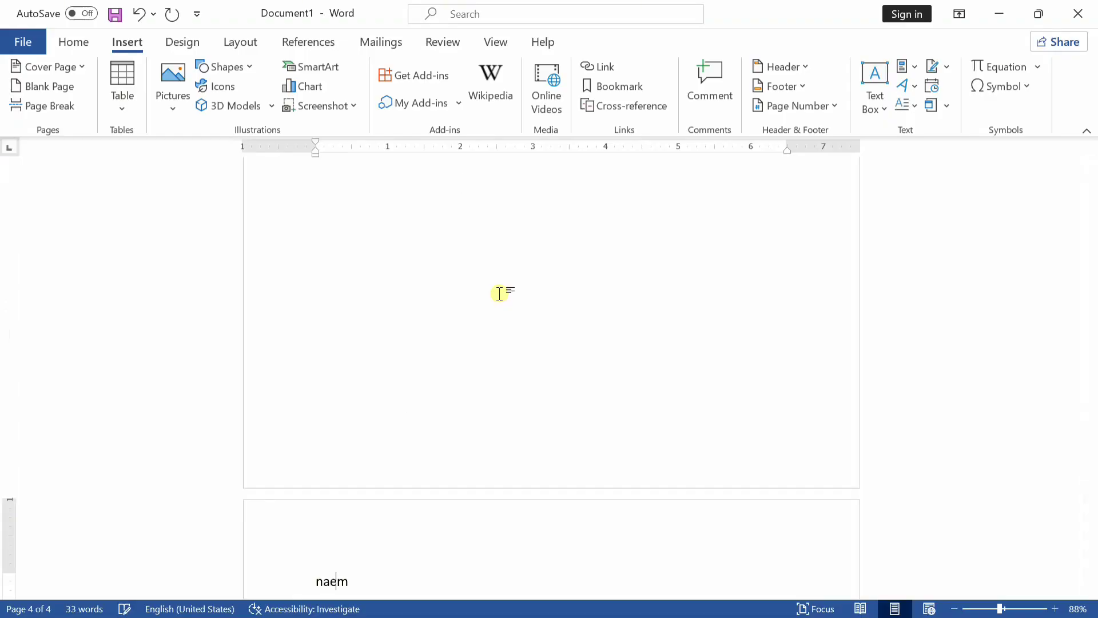
pyautogui.press('BackSpace')
pyautogui.press('BackSpace')
pyautogui.write('me')
pyautogui.write(',f')
pyautogui.write('i')
pyautogui.write('name')
pyautogui.write('/job')
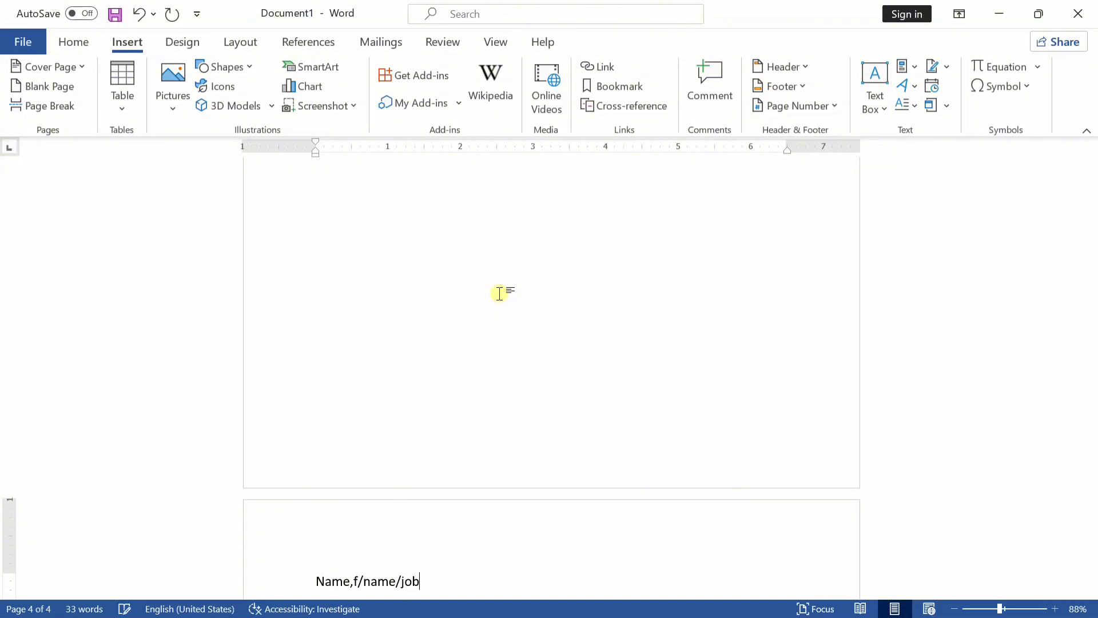
# Step: Add five people's names below the heading line, each on its own line
pyautogui.press('Return')
pyautogui.write('khan')
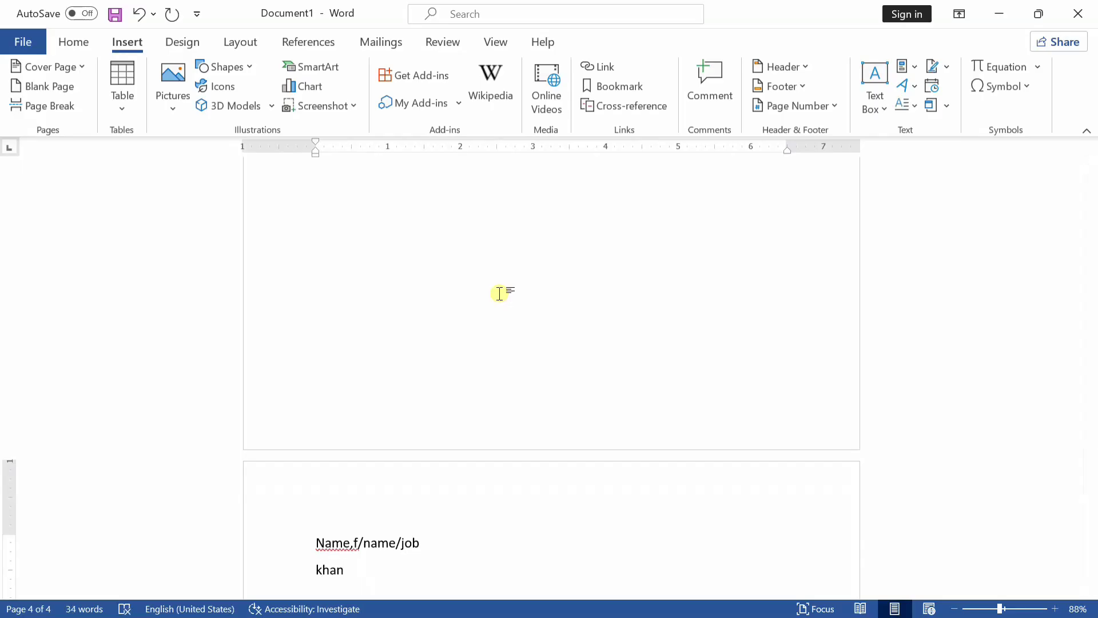
pyautogui.press('Return')
pyautogui.write('jan')
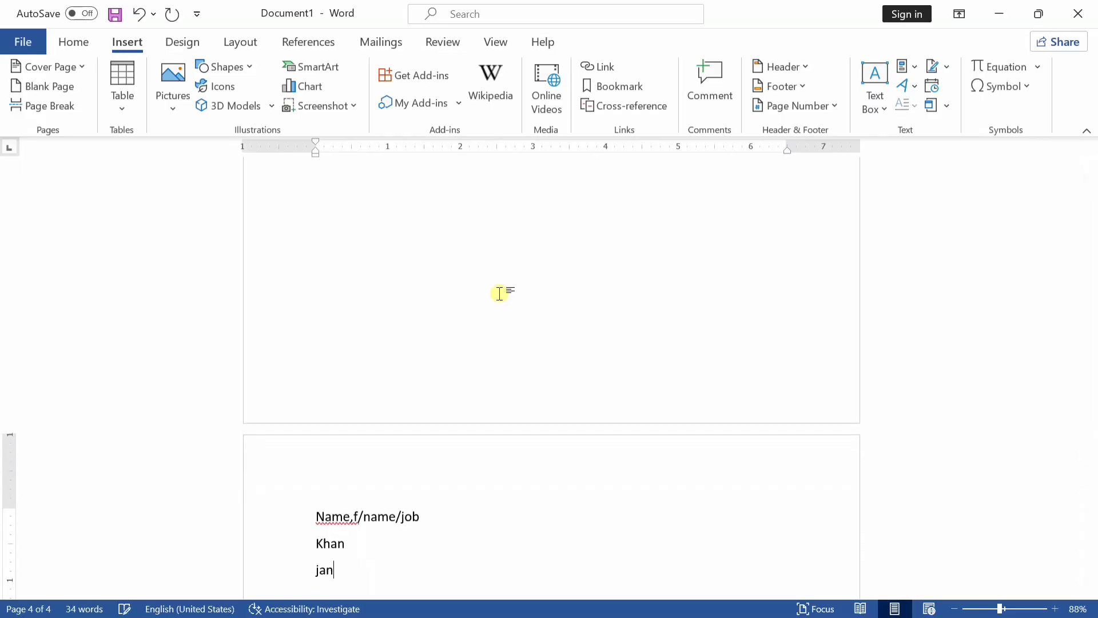
pyautogui.press('Return')
pyautogui.write('kamran]')
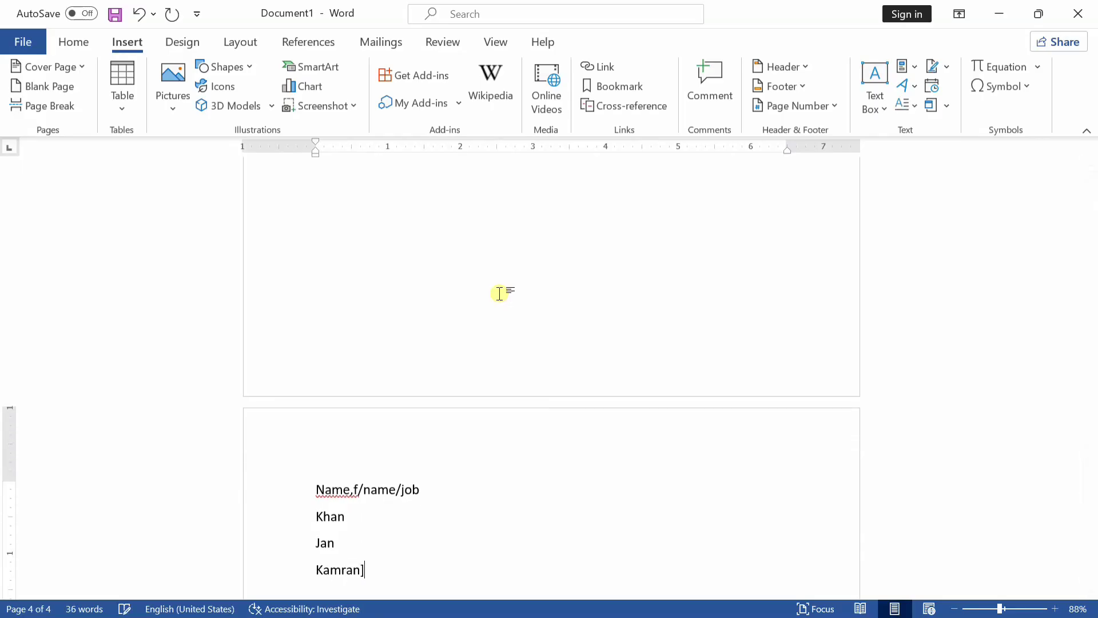
pyautogui.press('BackSpace')
pyautogui.press('Return')
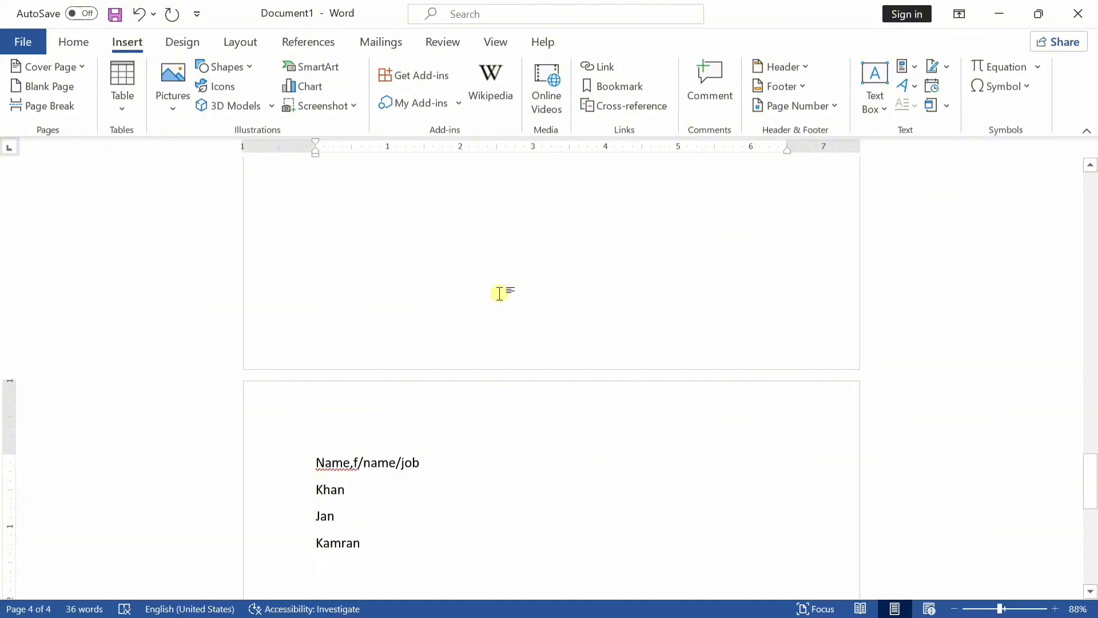
pyautogui.write('imran')
pyautogui.press('Return')
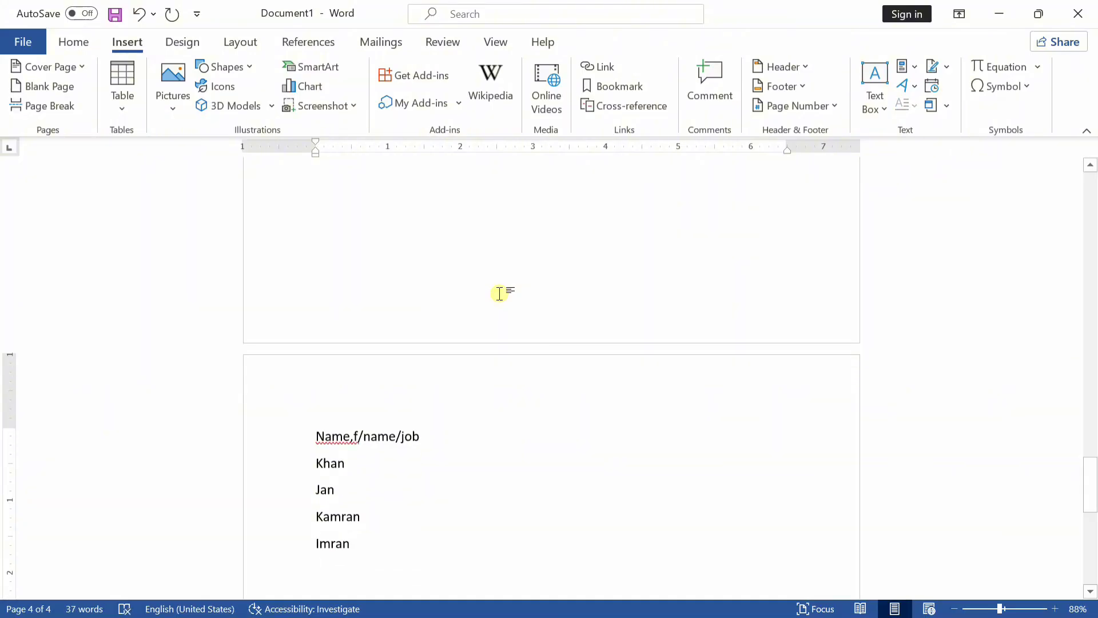
pyautogui.write('jahan')
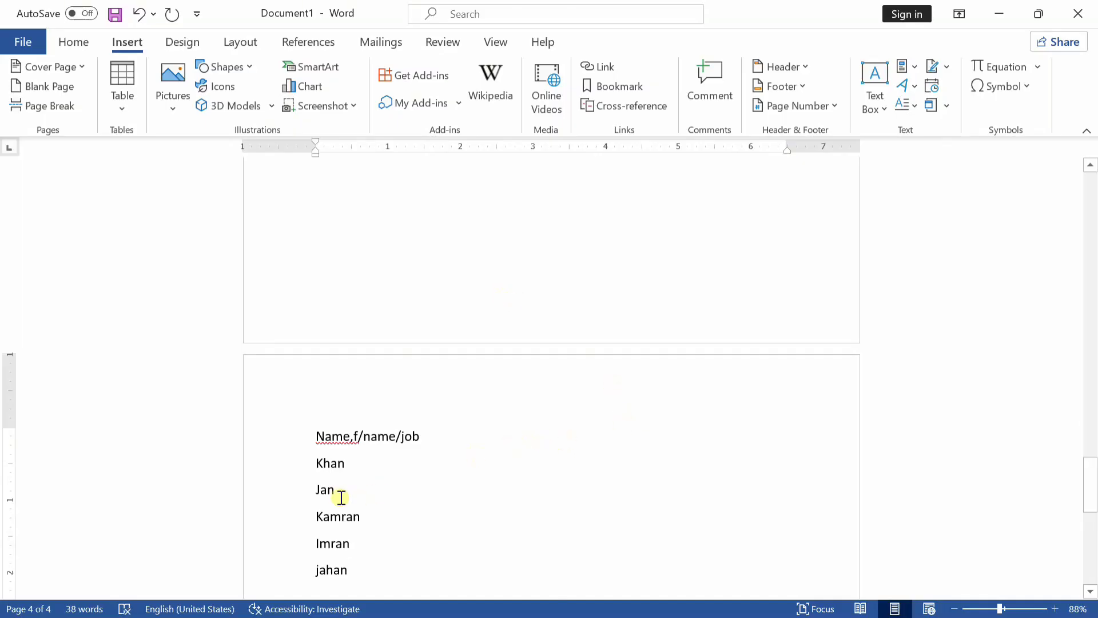
# Step: Append a comma-separated father's name and job to the first two name lines, with the jobs docter and eng
pyautogui.click(355, 471)
pyautogui.write(',')
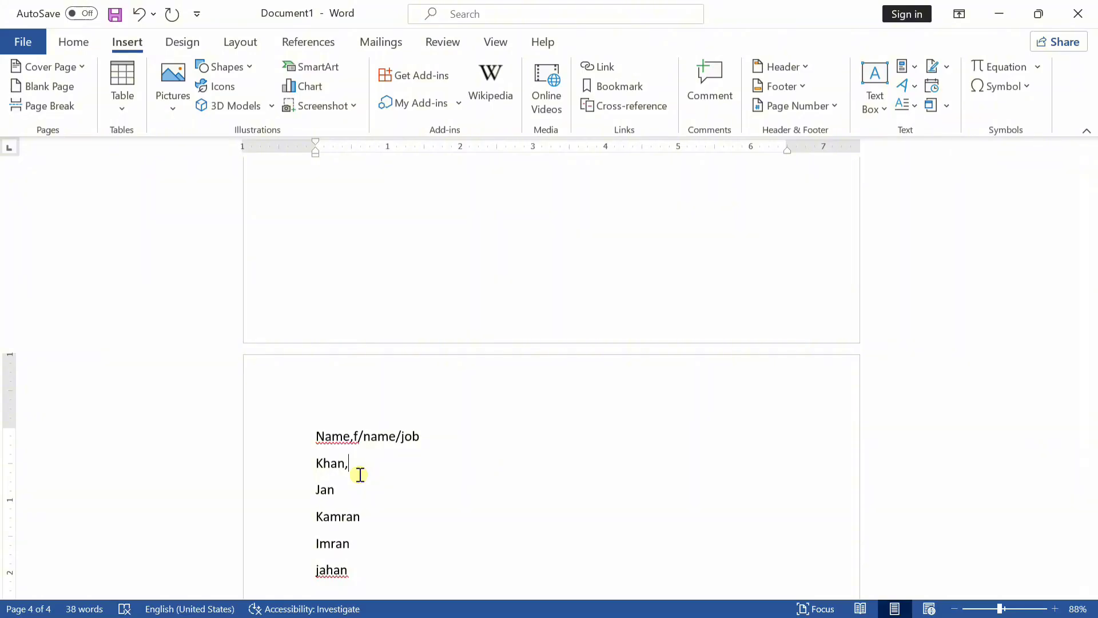
pyautogui.write('a sad,docter')
pyautogui.press('Down')
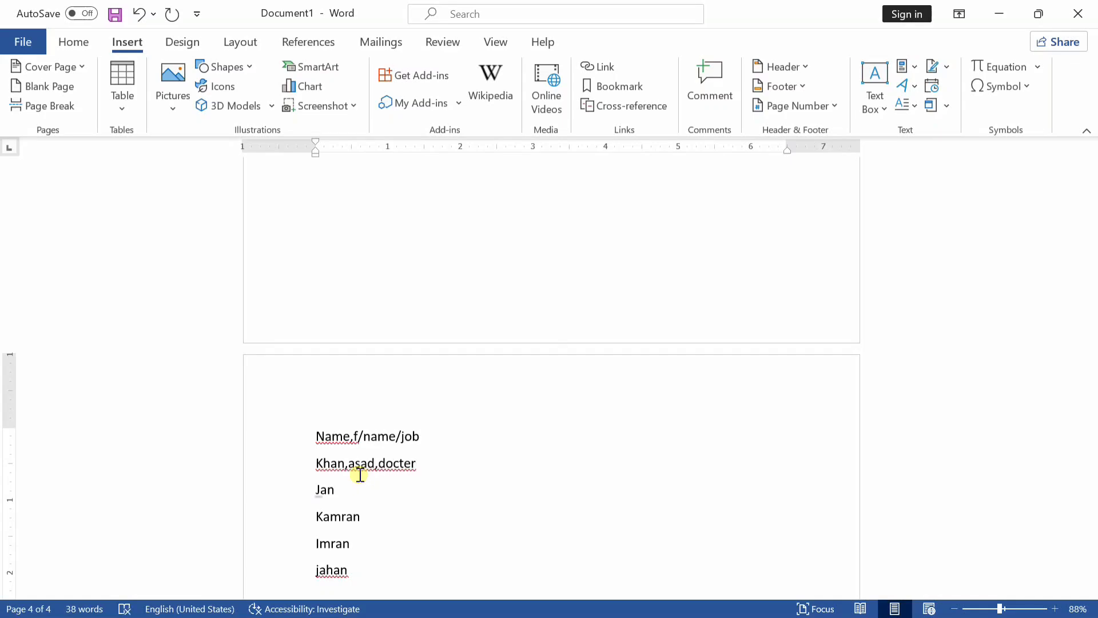
pyautogui.write(',khan,eng')
pyautogui.press('Down')
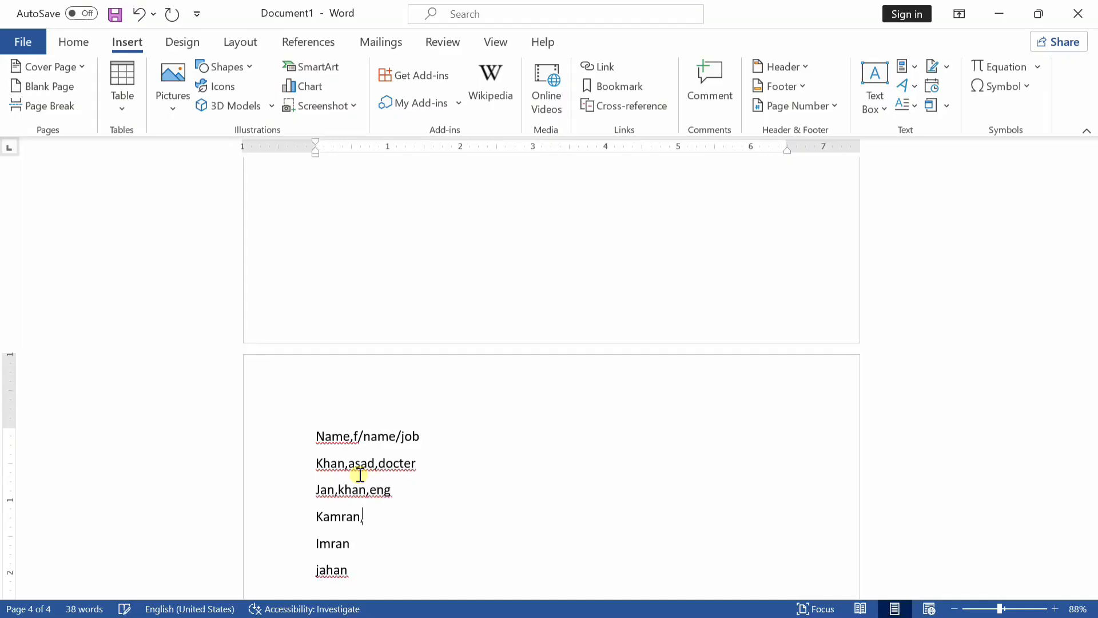
# Step: Append a comma-separated father's name and job to the third and fourth name lines, with the jobs doc and eng
pyautogui.write(',')
pyautogui.write('mujib,doc')
pyautogui.press('Down')
pyautogui.write(',')
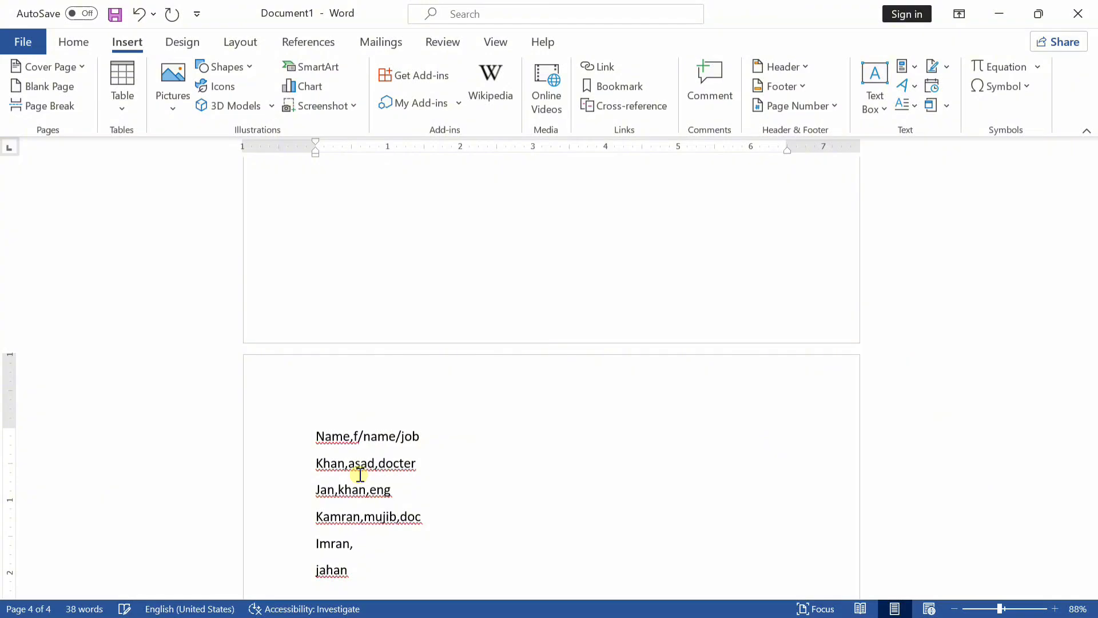
pyautogui.write('khan,eng')
pyautogui.press('Down')
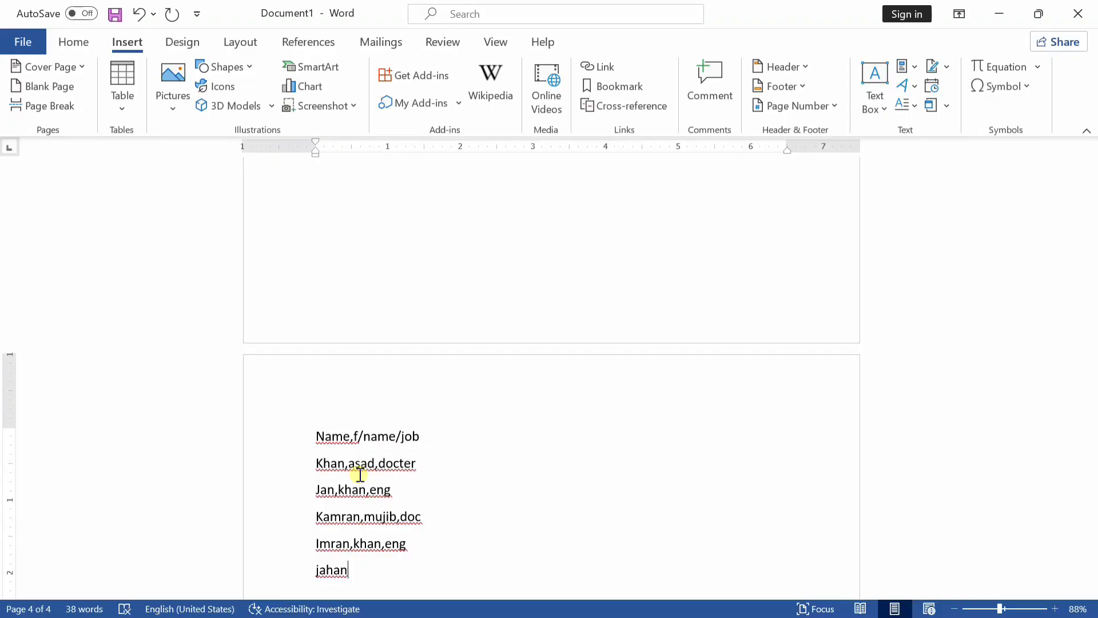
# Step: Append a comma-separated father's name and the job doc to the fifth name line
pyautogui.write(',imdad,')
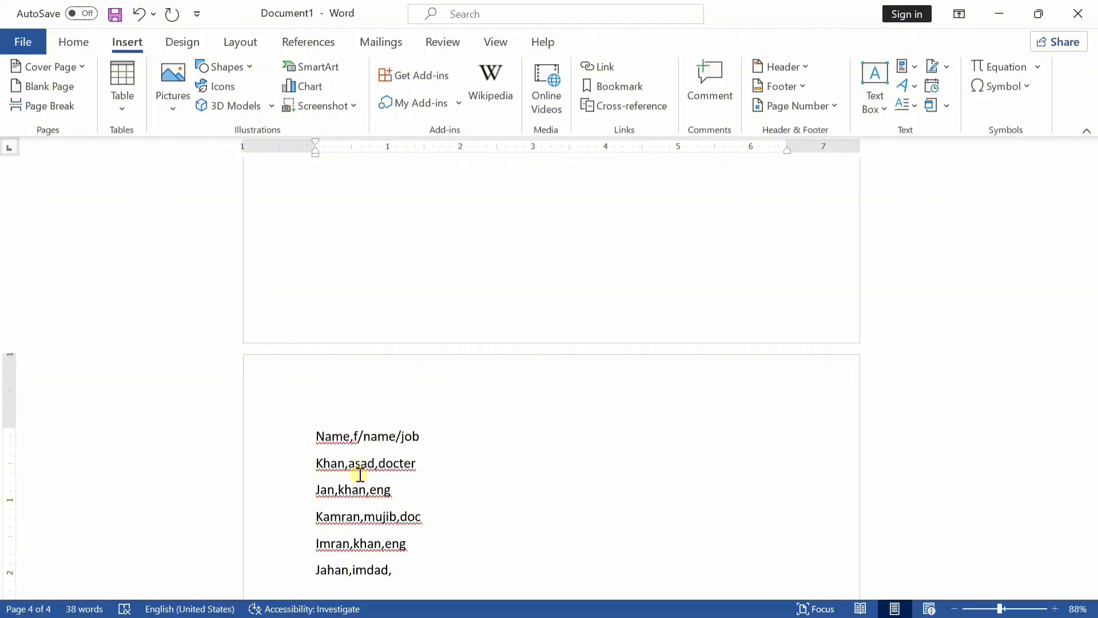
pyautogui.write('dc')
pyautogui.write('oc')
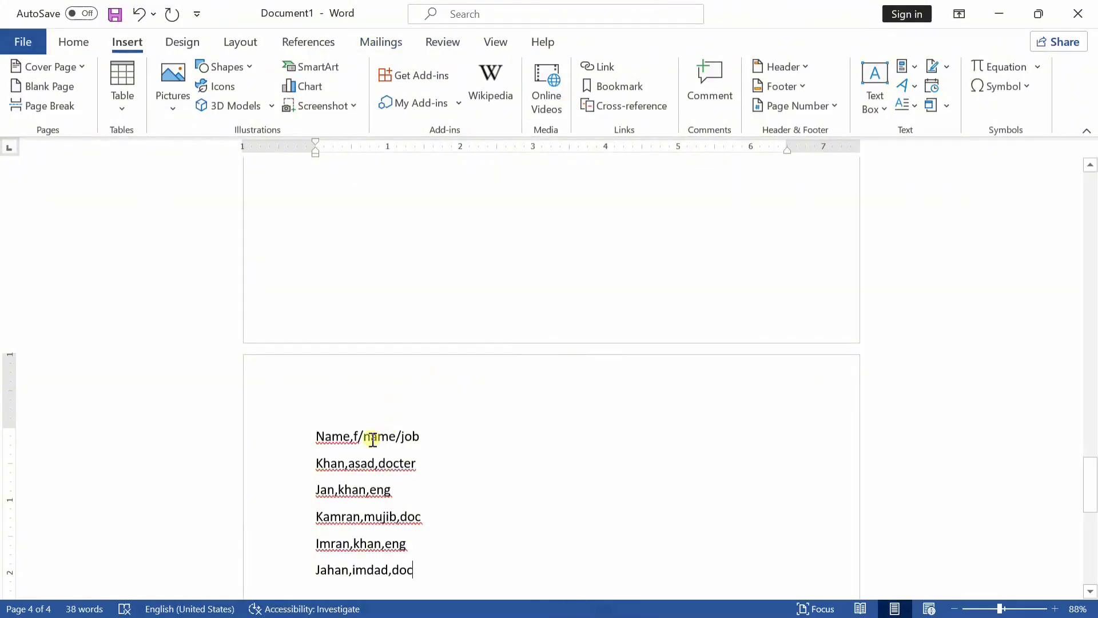
# Step: Compare the availability of the text-to-table conversion with the six lines selected and with no text selected
pyautogui.scroll(-3, 343, 437)
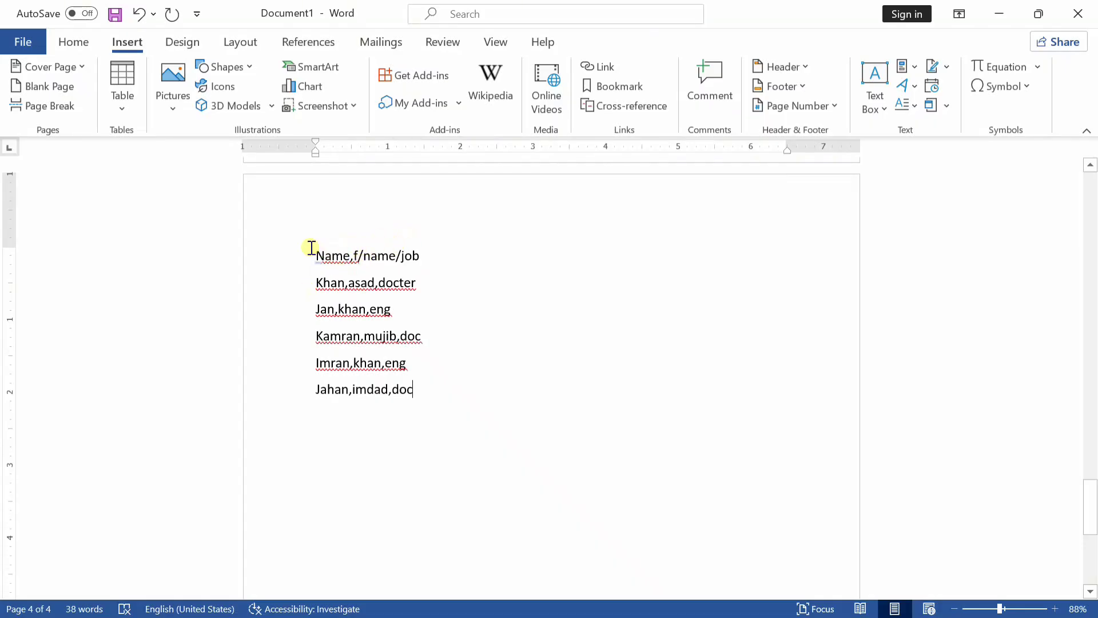
pyautogui.moveTo(311, 248); pyautogui.dragTo(417, 382)
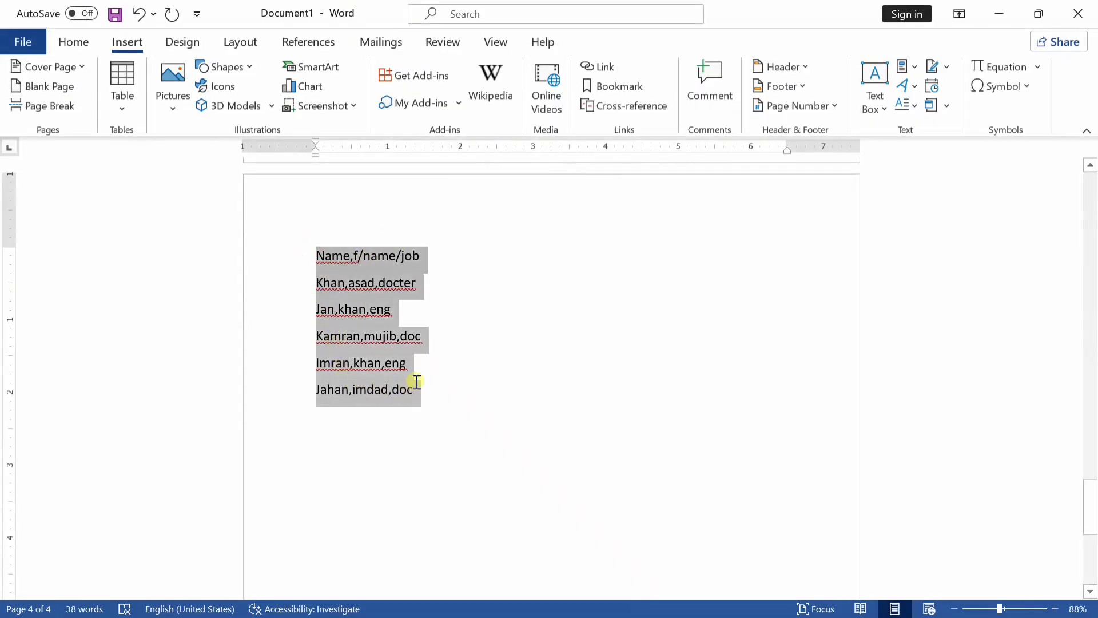
pyautogui.click(414, 278)
pyautogui.scroll(-2, 371, 281)
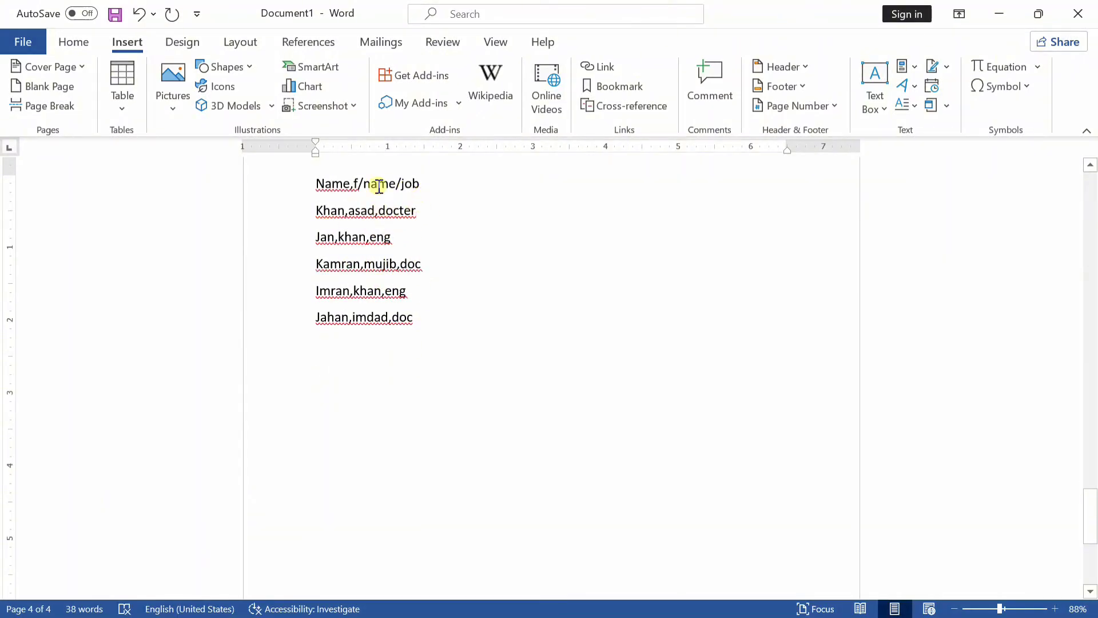
pyautogui.moveTo(424, 318); pyautogui.dragTo(323, 179)
pyautogui.click(119, 97)
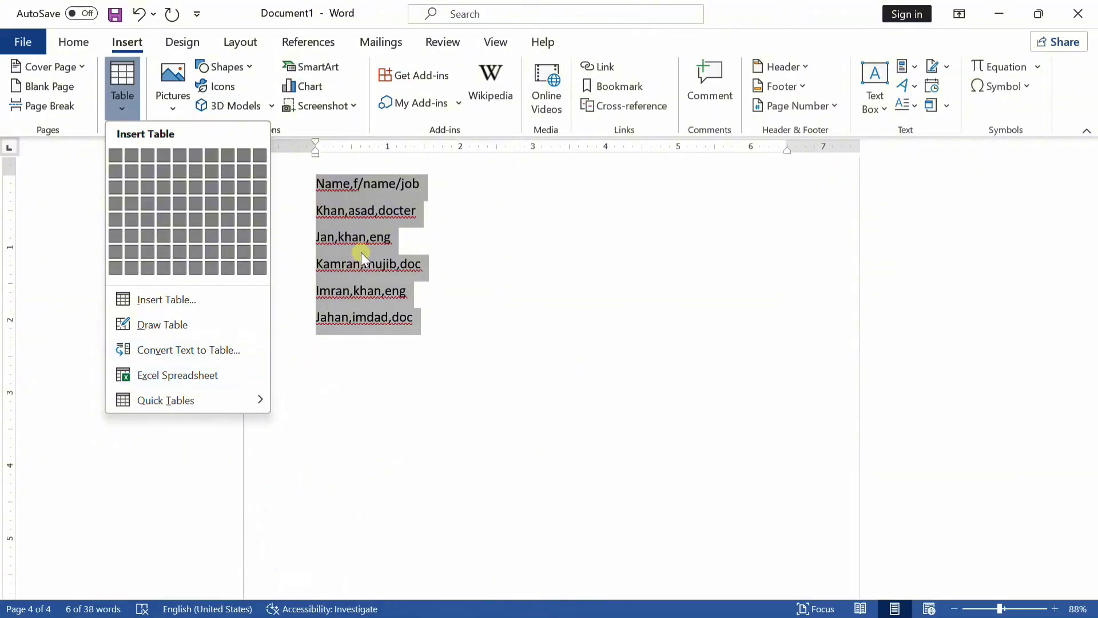
pyautogui.click(324, 291)
pyautogui.click(325, 289)
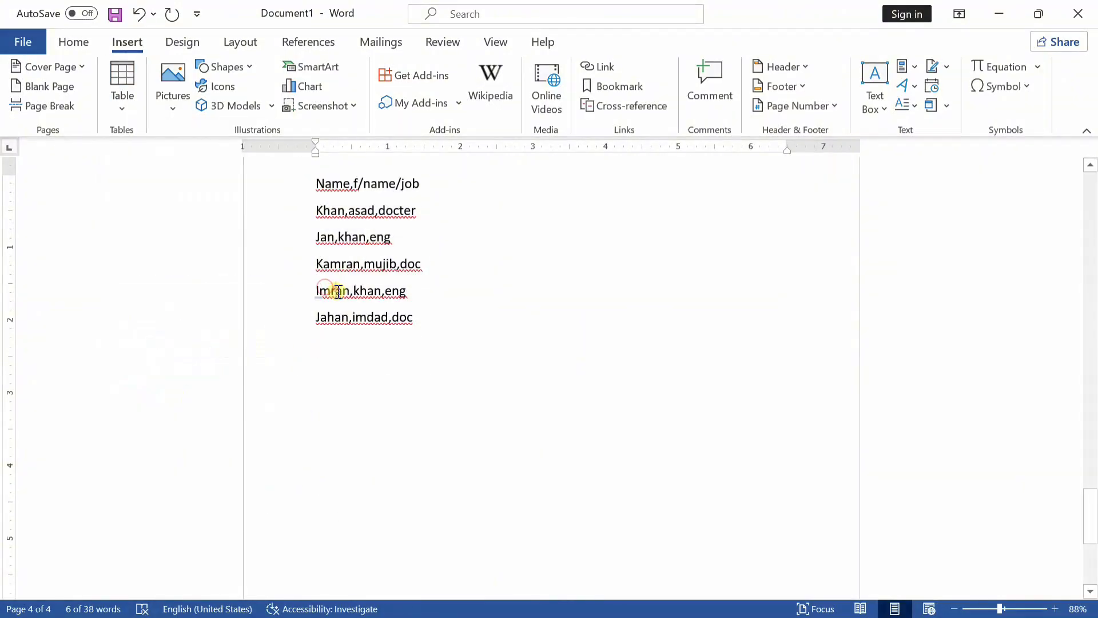
pyautogui.click(130, 98)
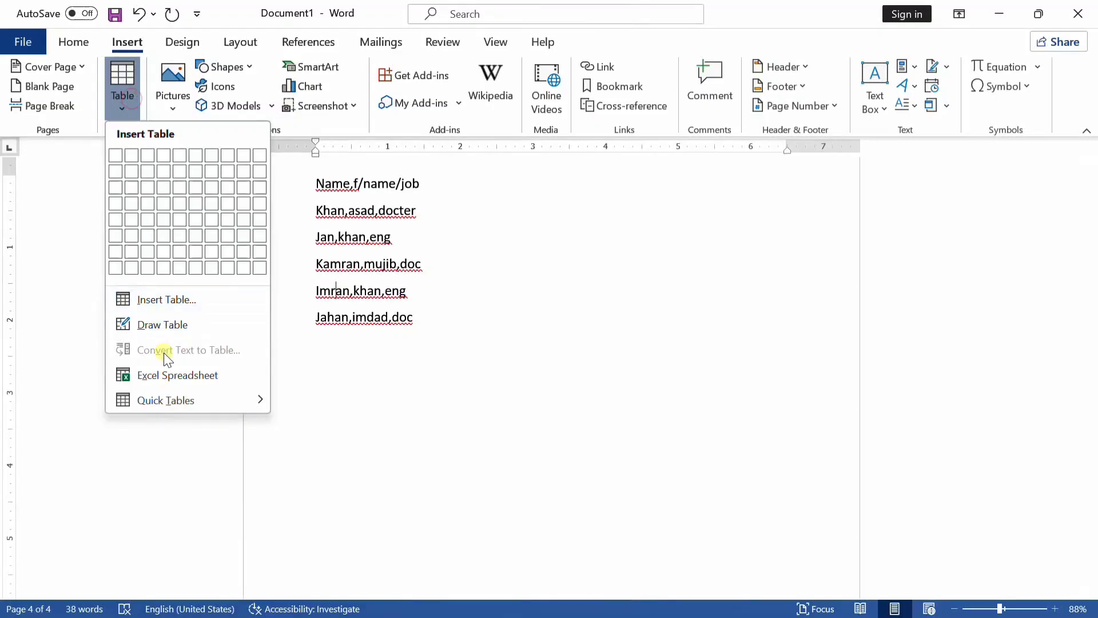
pyautogui.click(417, 340)
# Step: Convert the six comma-separated lines into a 3-column table with automatic fixed column width, separating the text at commas
pyautogui.moveTo(413, 319); pyautogui.dragTo(316, 181)
pyautogui.click(128, 99)
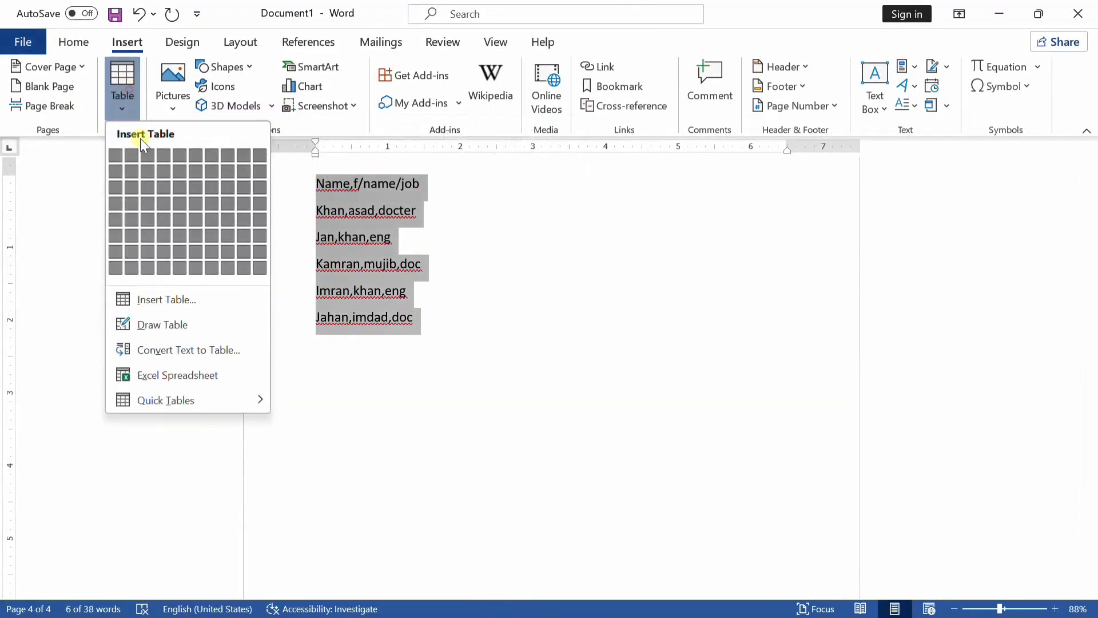
pyautogui.click(222, 347)
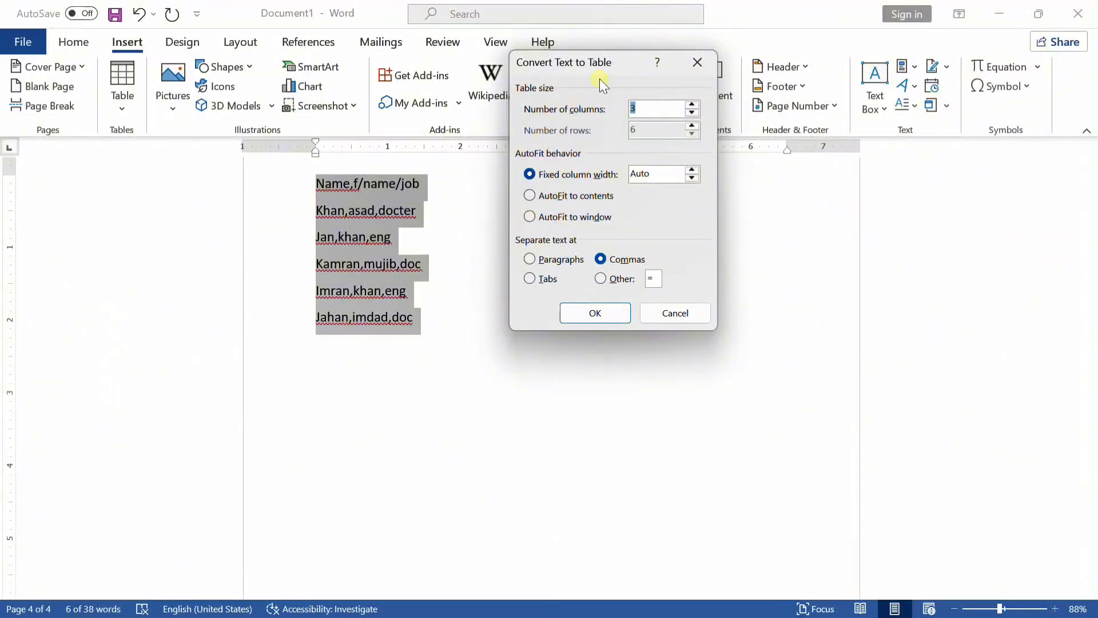
pyautogui.moveTo(600, 78); pyautogui.dragTo(618, 101)
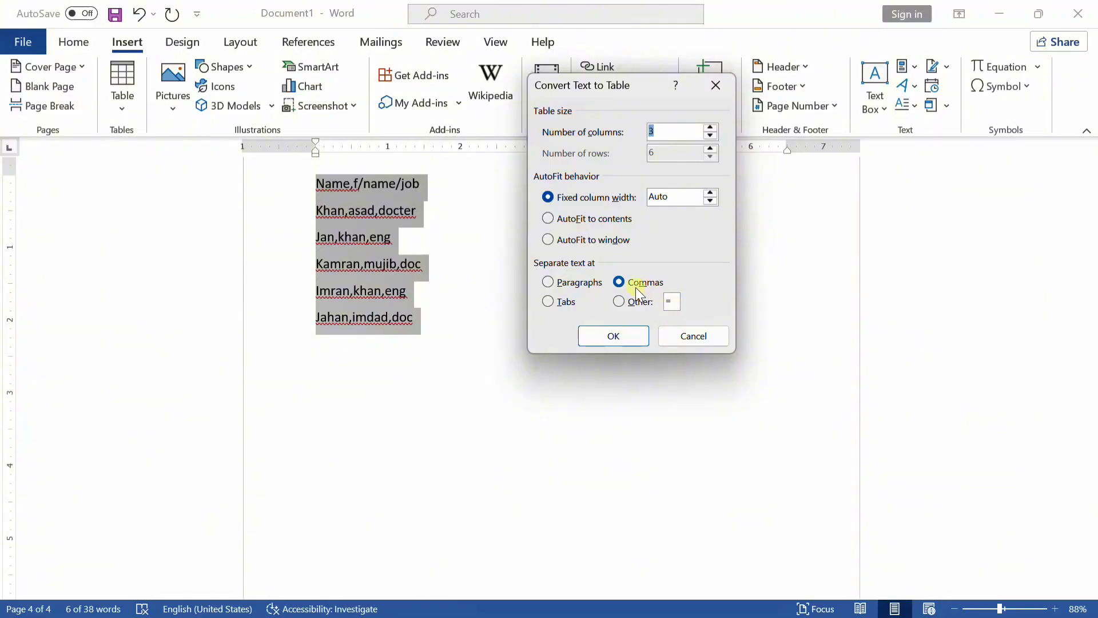
pyautogui.click(611, 335)
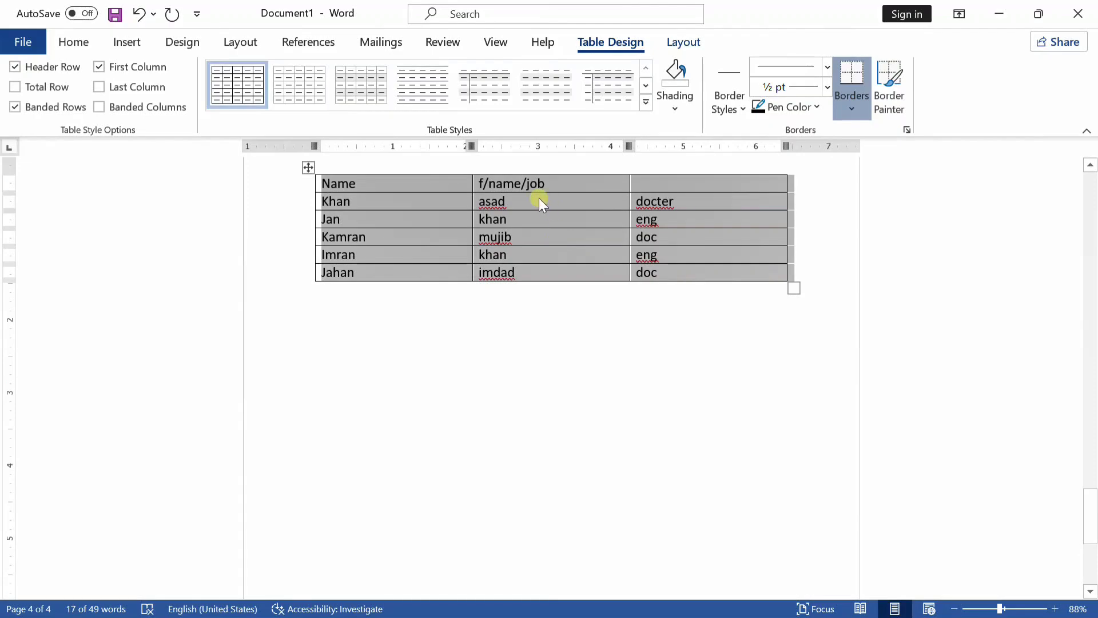
# Step: Move "job" from the second header cell to the empty third header cell and remove the slash after "f/name"
pyautogui.click(524, 182)
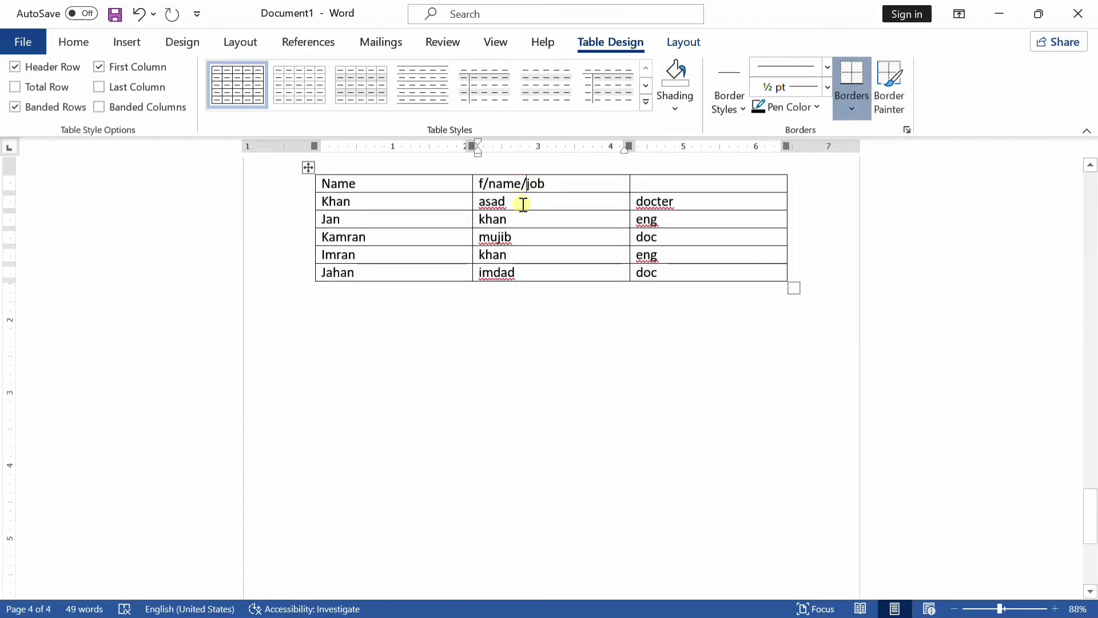
pyautogui.press('BackSpace')
pyautogui.moveTo(546, 181); pyautogui.dragTo(523, 184)
pyautogui.hotkey('ctrl', 'c')
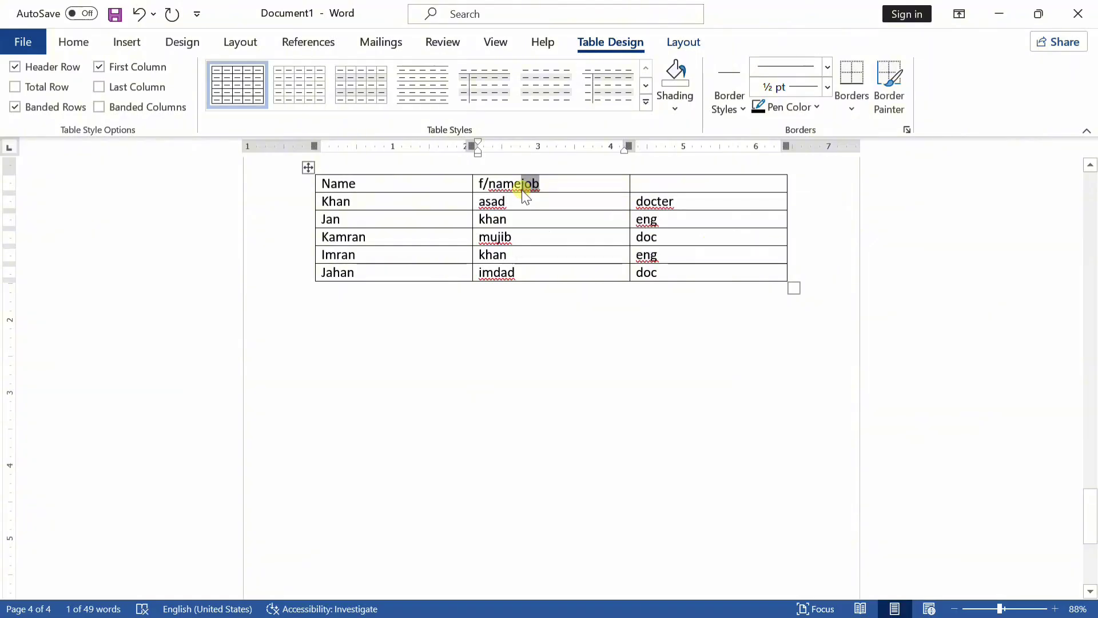
pyautogui.press('BackSpace')
pyautogui.click(649, 183)
pyautogui.hotkey('ctrl', 'v')
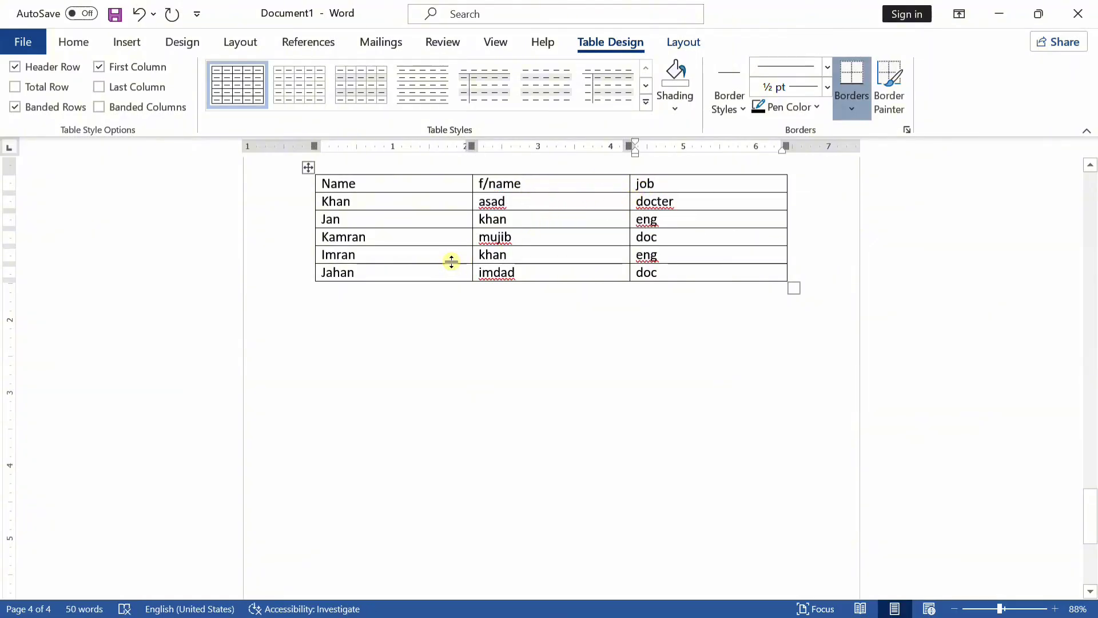
# Step: Insert an Excel spreadsheet in the table's job header cell and try to reposition its frame
pyautogui.scroll(2, 451, 261)
pyautogui.click(120, 41)
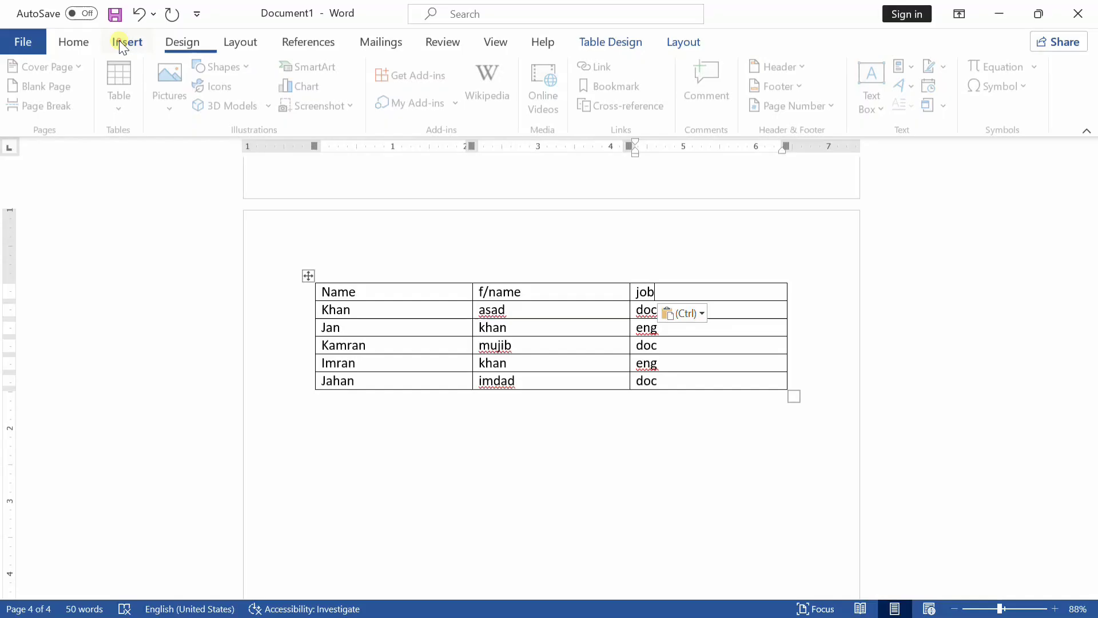
pyautogui.click(131, 112)
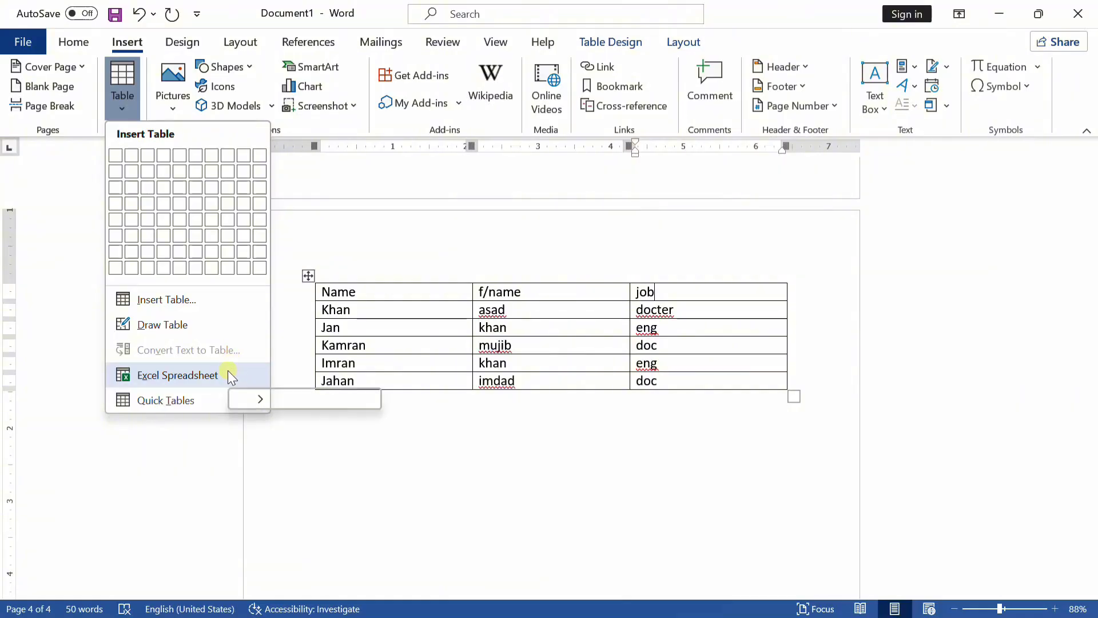
pyautogui.click(228, 374)
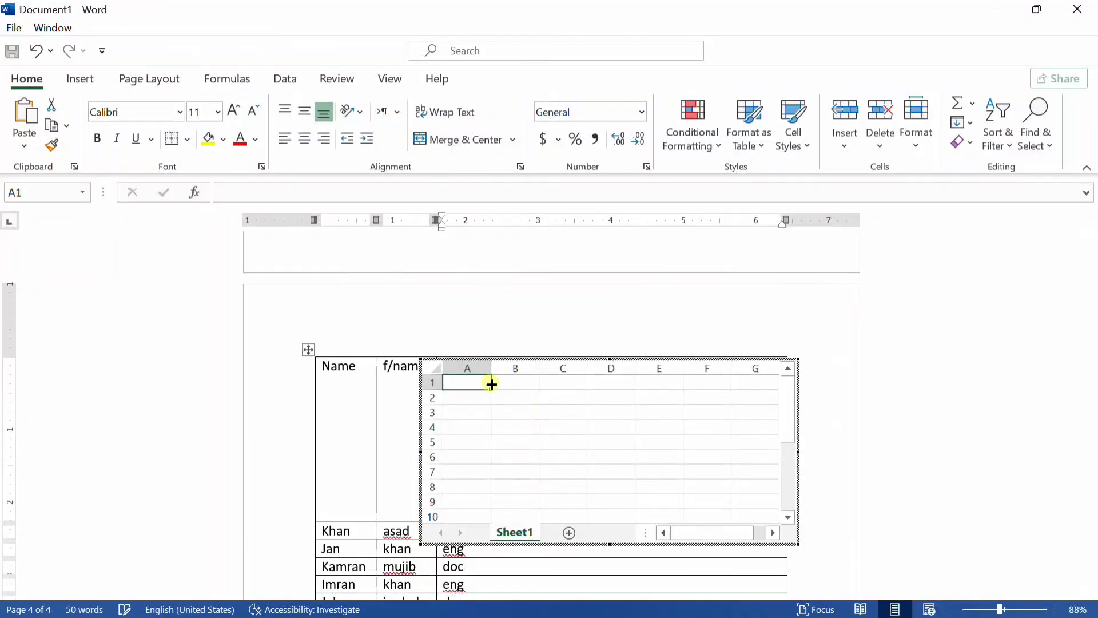
pyautogui.moveTo(491, 361)
pyautogui.mouseDown()
pyautogui.moveTo(490, 300)
pyautogui.moveTo(494, 341)
pyautogui.mouseUp()
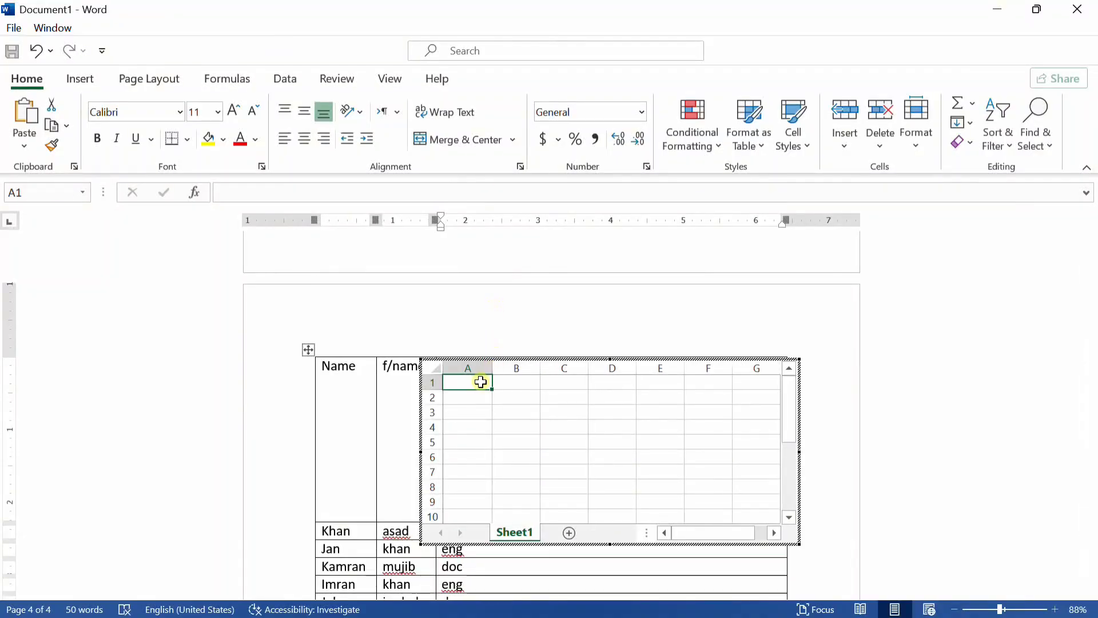
# Step: Enter the headings name, job and salary in cells A1 to C1 of the embedded spreadsheet
pyautogui.write('name')
pyautogui.press('Tab')
pyautogui.write('h')
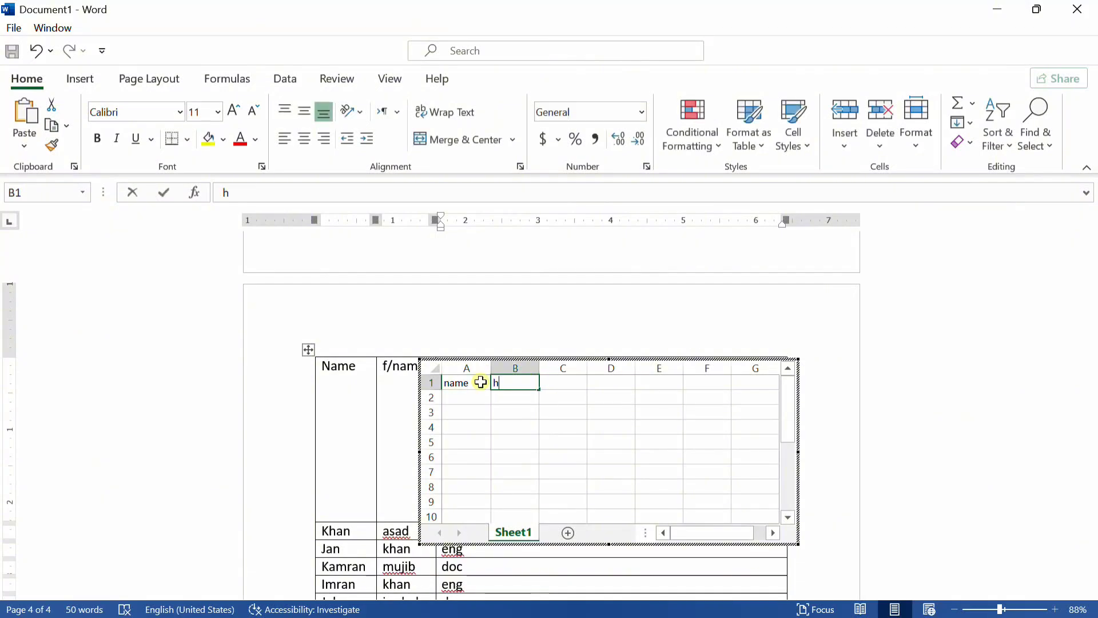
pyautogui.write('=jan')
pyautogui.press('BackSpace')
pyautogui.press('BackSpace')
pyautogui.press('BackSpace')
pyautogui.press('BackSpace')
pyautogui.press('BackSpace')
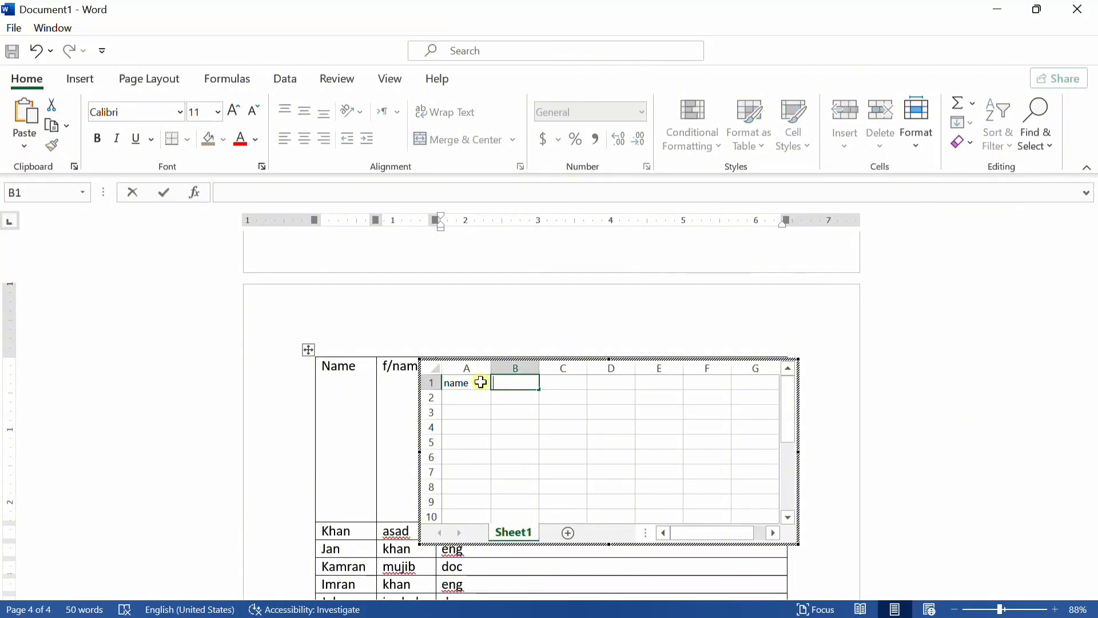
pyautogui.write('jon')
pyautogui.press('BackSpace')
pyautogui.write('b')
pyautogui.press('Tab')
pyautogui.write('sal')
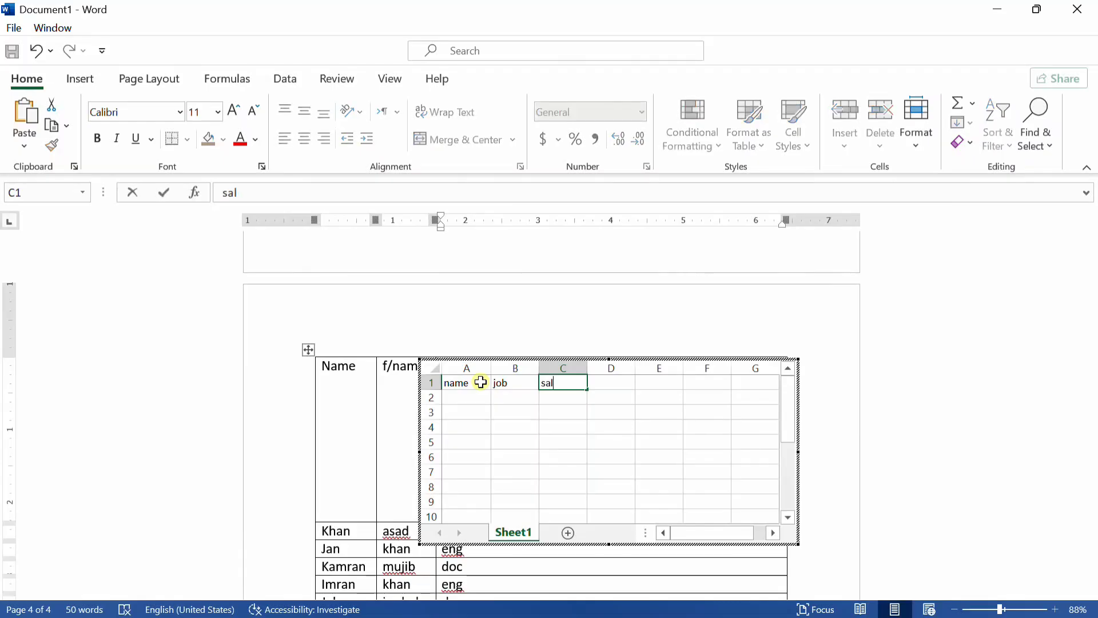
pyautogui.write('ary')
pyautogui.press('Return')
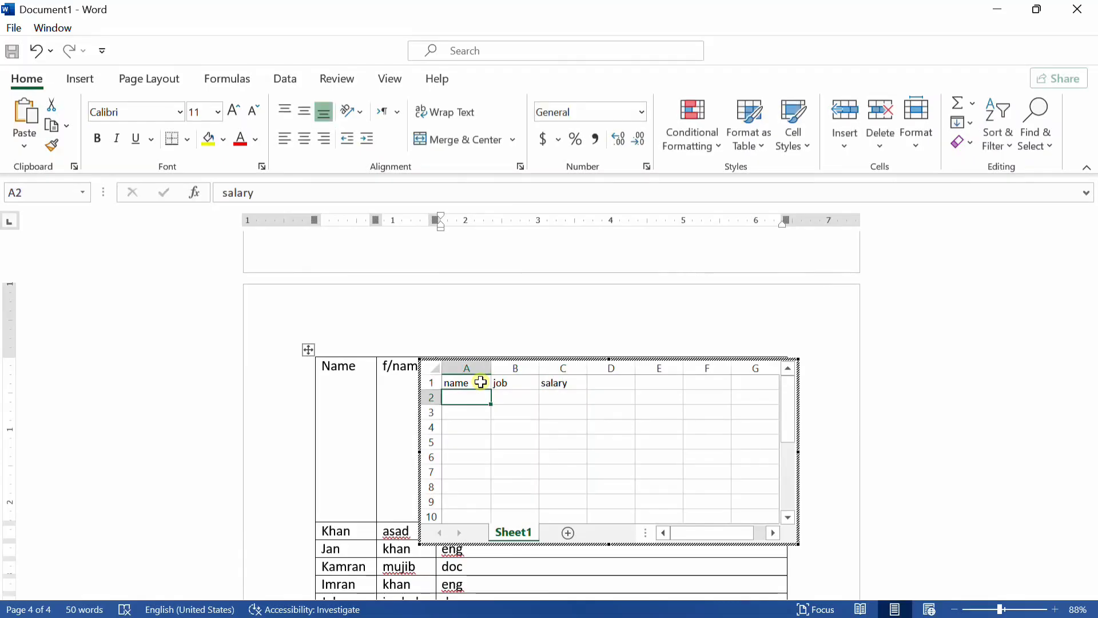
# Step: Enter three people's names in cells A2 to A4 of the spreadsheet, leaving A5 empty
pyautogui.write('khan')
pyautogui.press('Return')
pyautogui.write('jan\\')
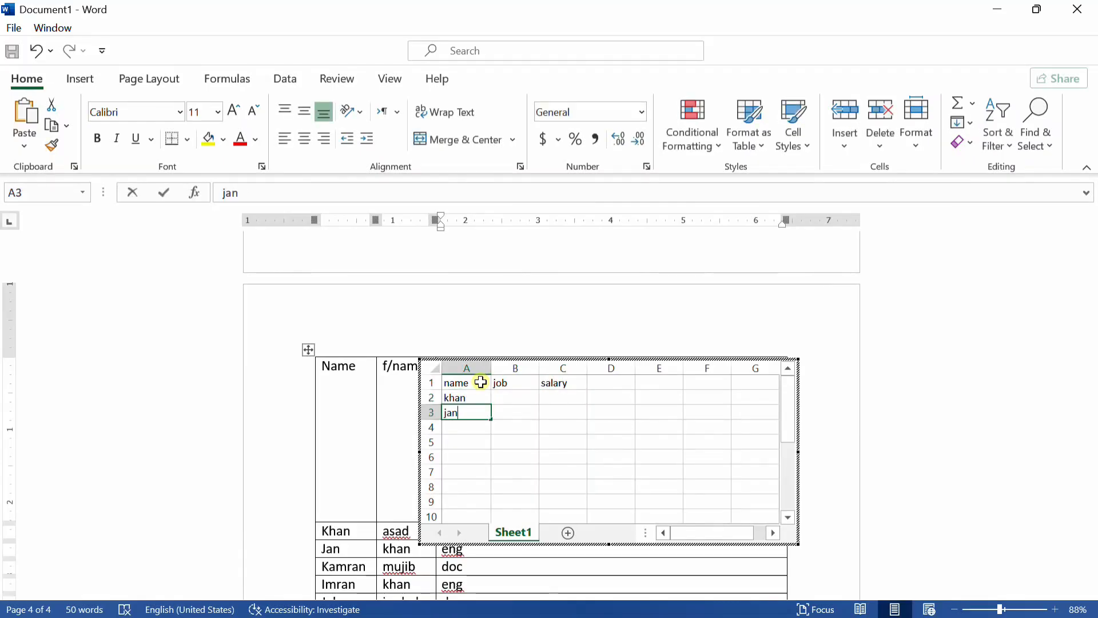
pyautogui.press('Return')
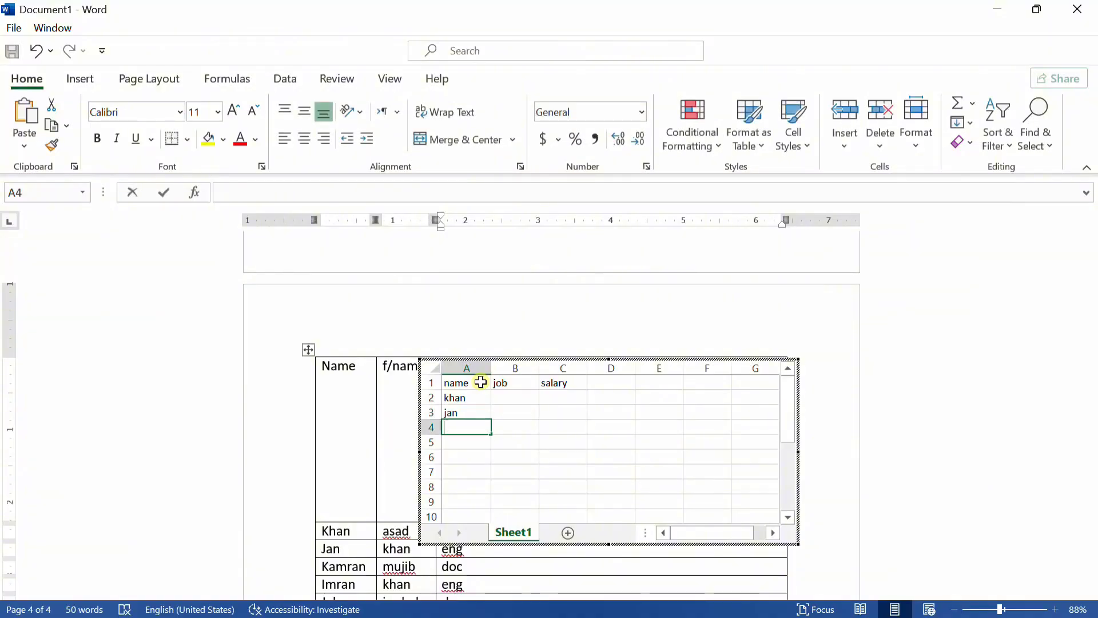
pyautogui.write('kamran')
pyautogui.press('Return')
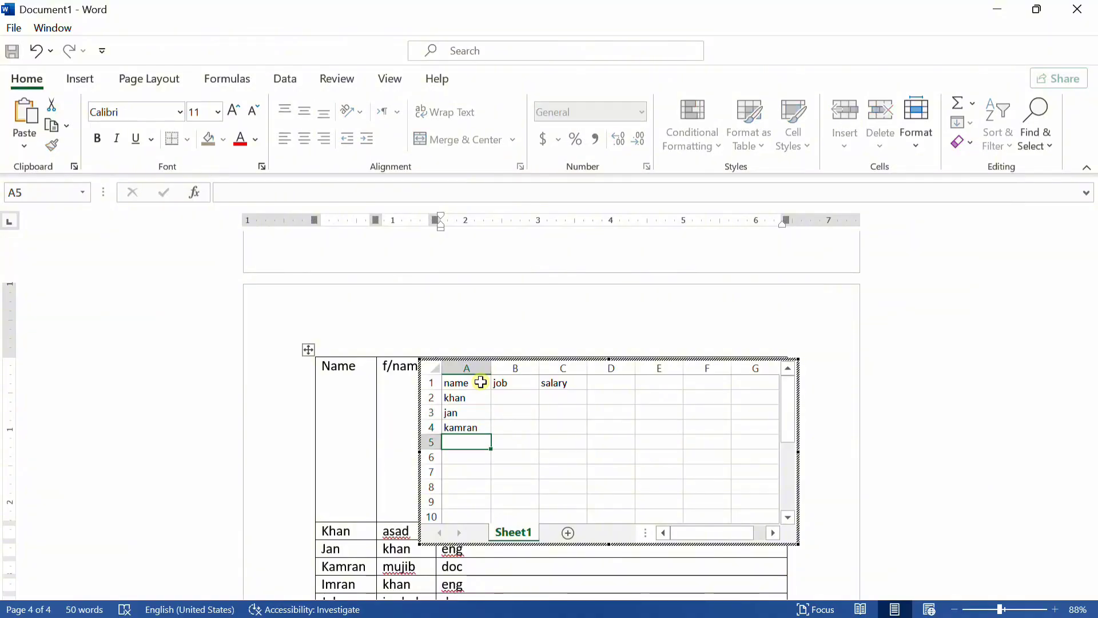
pyautogui.write('im')
pyautogui.press('BackSpace')
pyautogui.press('BackSpace')
# Step: Fill the job column cells B2 to B4 with doc, eng and doc
pyautogui.press('pagedown')
pyautogui.press('Up')
pyautogui.press('Up')
pyautogui.press('Up')
pyautogui.press('Up')
pyautogui.press('Up')
pyautogui.press('Up')
pyautogui.press('Up')
pyautogui.press('Up')
pyautogui.press('Up')
pyautogui.press('Up')
pyautogui.press('Up')
pyautogui.press('Up')
pyautogui.press('Up')
pyautogui.press('Up')
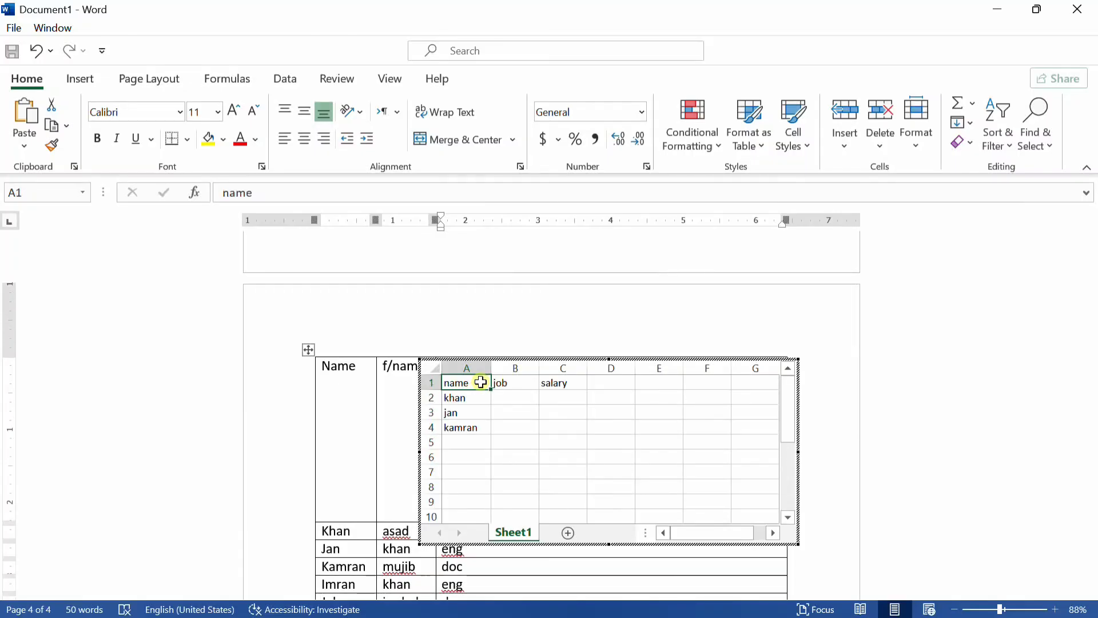
pyautogui.press('Right')
pyautogui.press('Down')
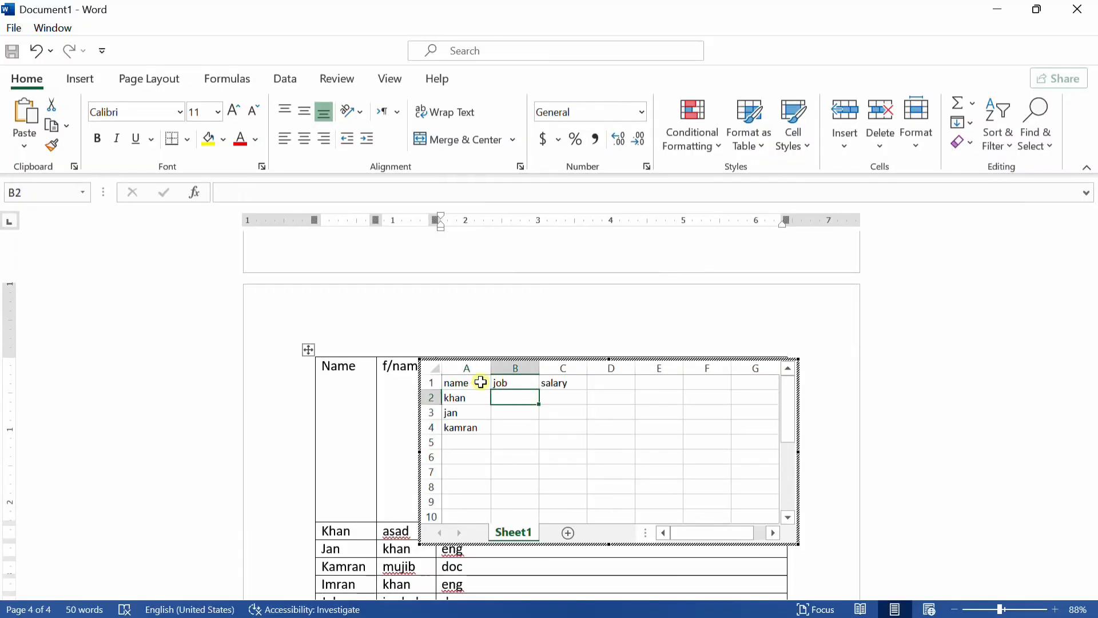
pyautogui.write('doc')
pyautogui.press('Return')
pyautogui.write('em')
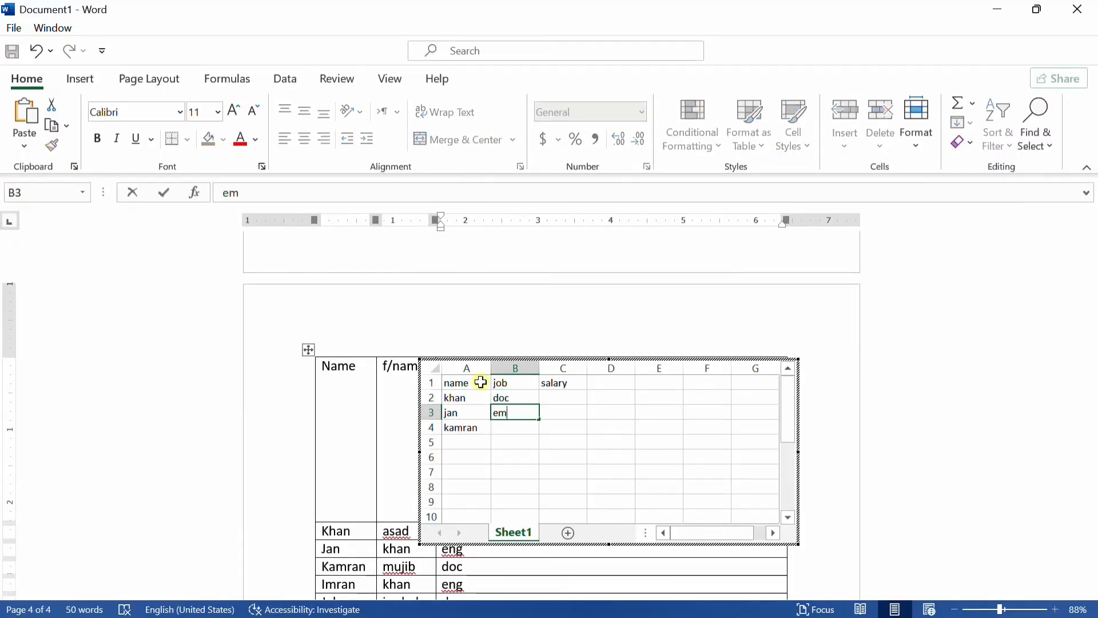
pyautogui.write('g')
pyautogui.press('Return')
pyautogui.write('doc')
pyautogui.press('Tab')
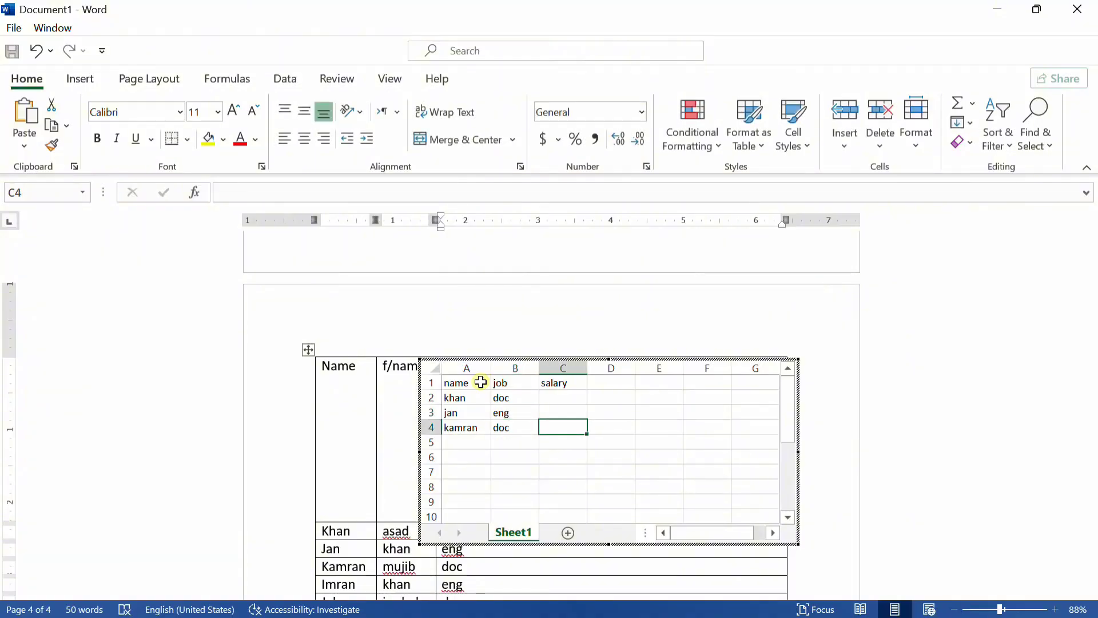
# Step: Enter the salaries 9000 in C2 and 8000 in C3 of the spreadsheet
pyautogui.press('Down')
pyautogui.press('Down')
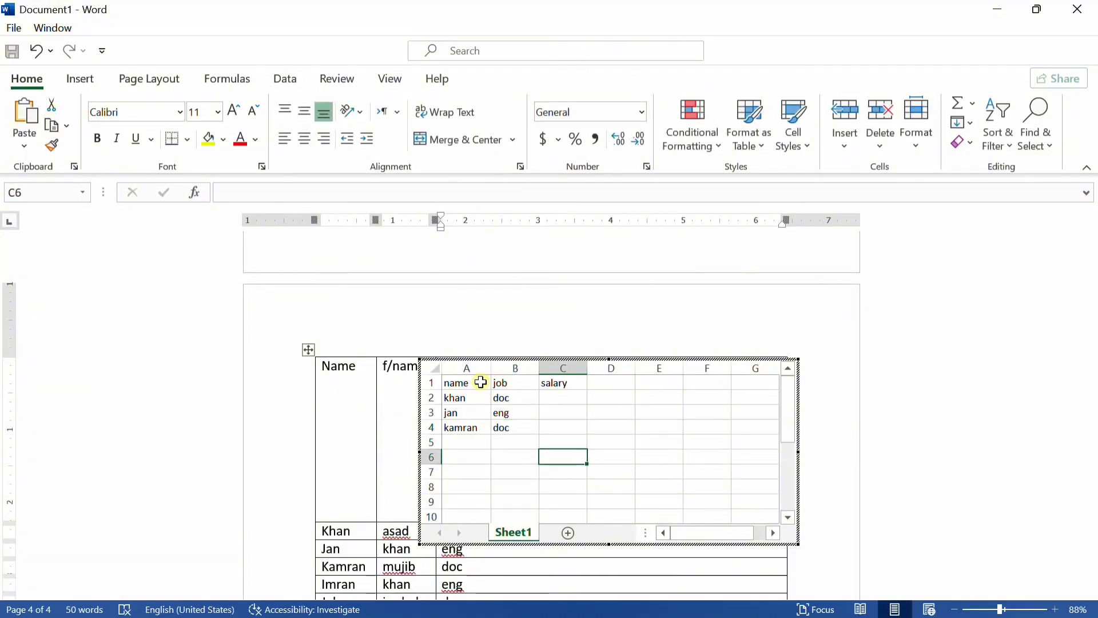
pyautogui.press('Up')
pyautogui.press('Up')
pyautogui.press('Up')
pyautogui.press('Up')
pyautogui.press('Up')
pyautogui.press('Down')
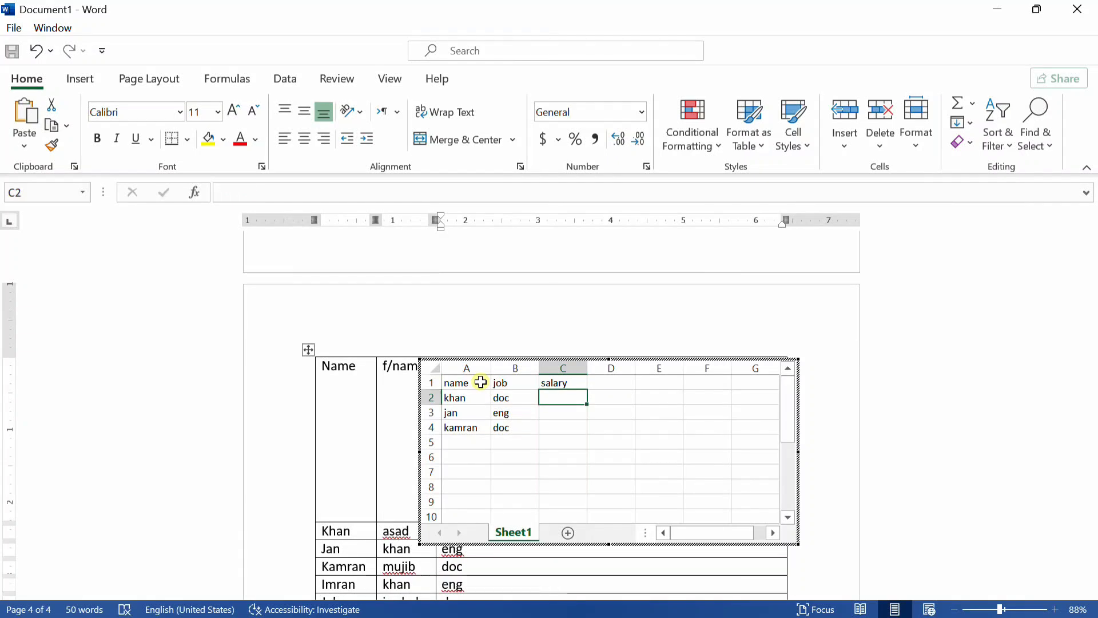
pyautogui.write('90')
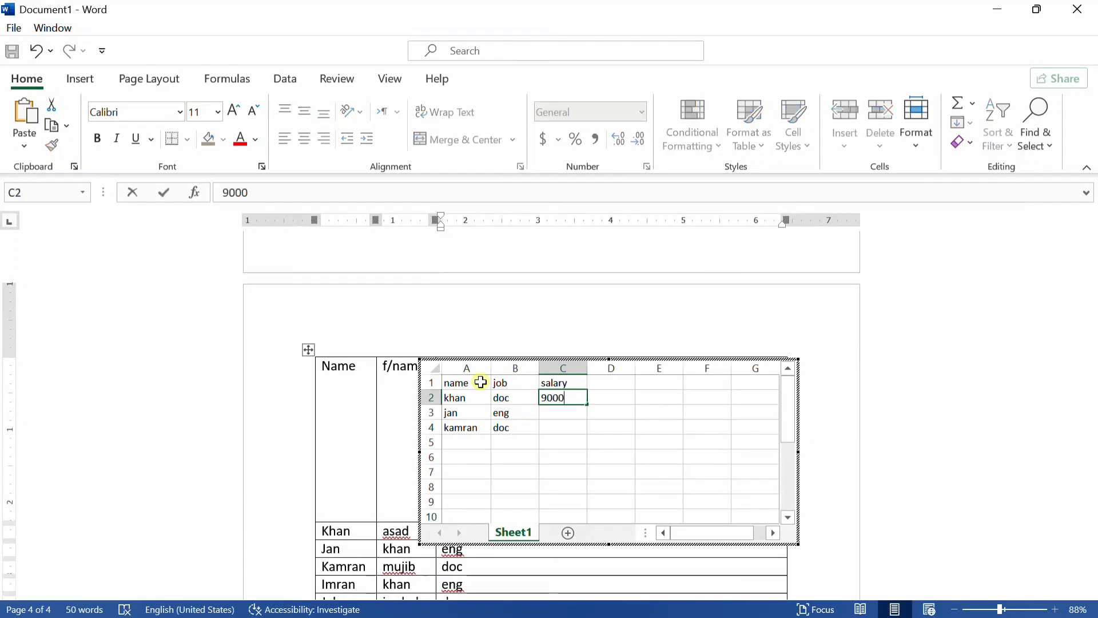
pyautogui.write('00')
pyautogui.press('Return')
pyautogui.write('800')
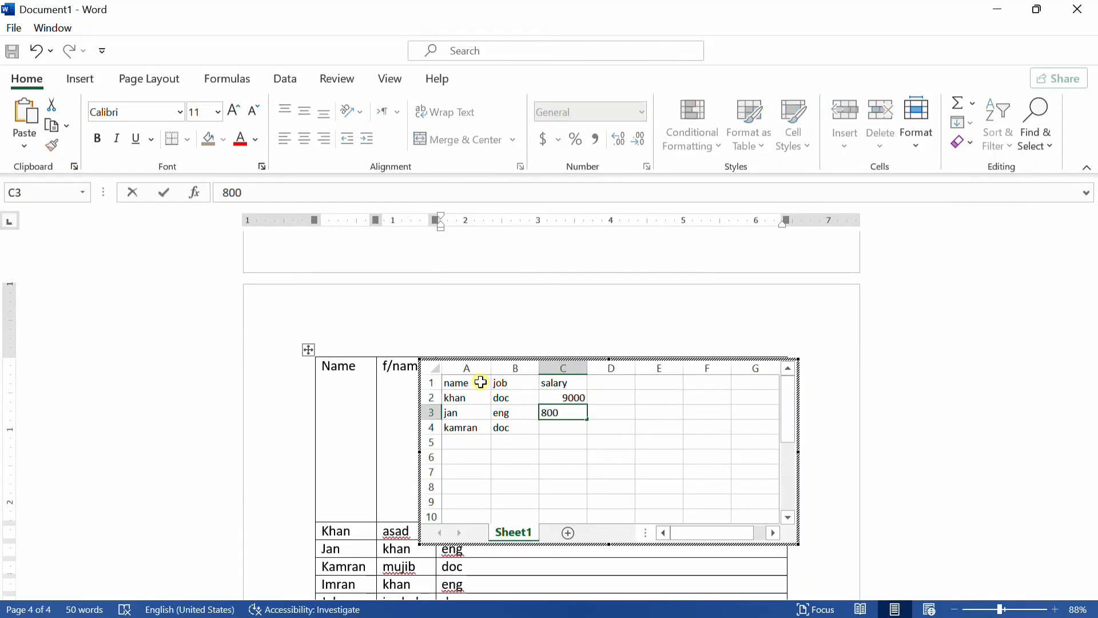
pyautogui.write('0')
pyautogui.press('Return')
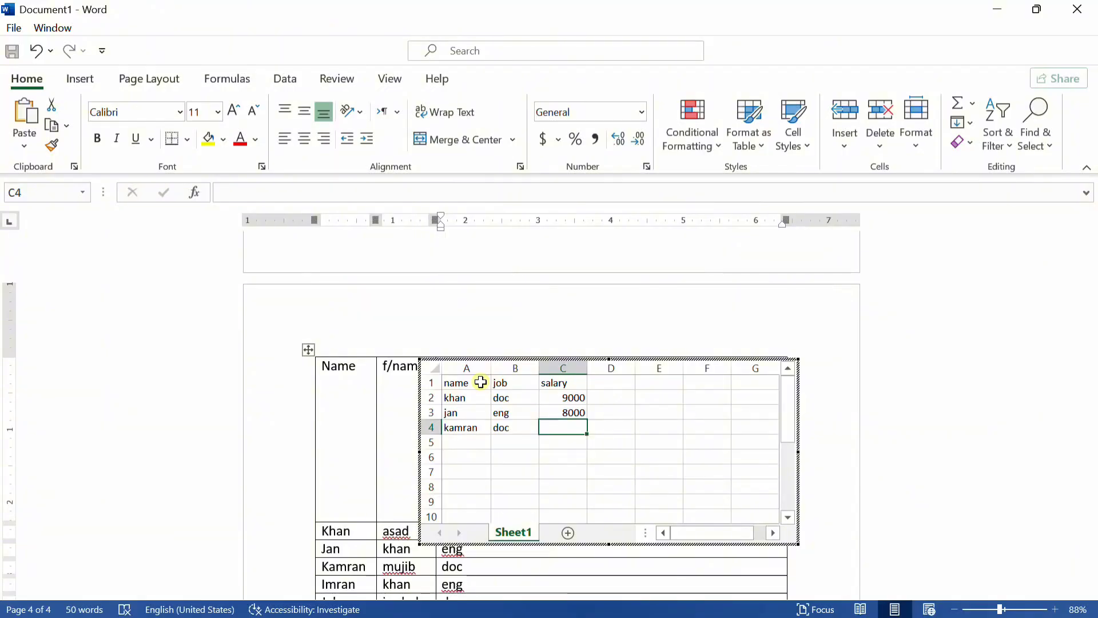
# Step: Enter the salary 8900 in cell C4 and return from the embedded spreadsheet to the document
pyautogui.write('8900')
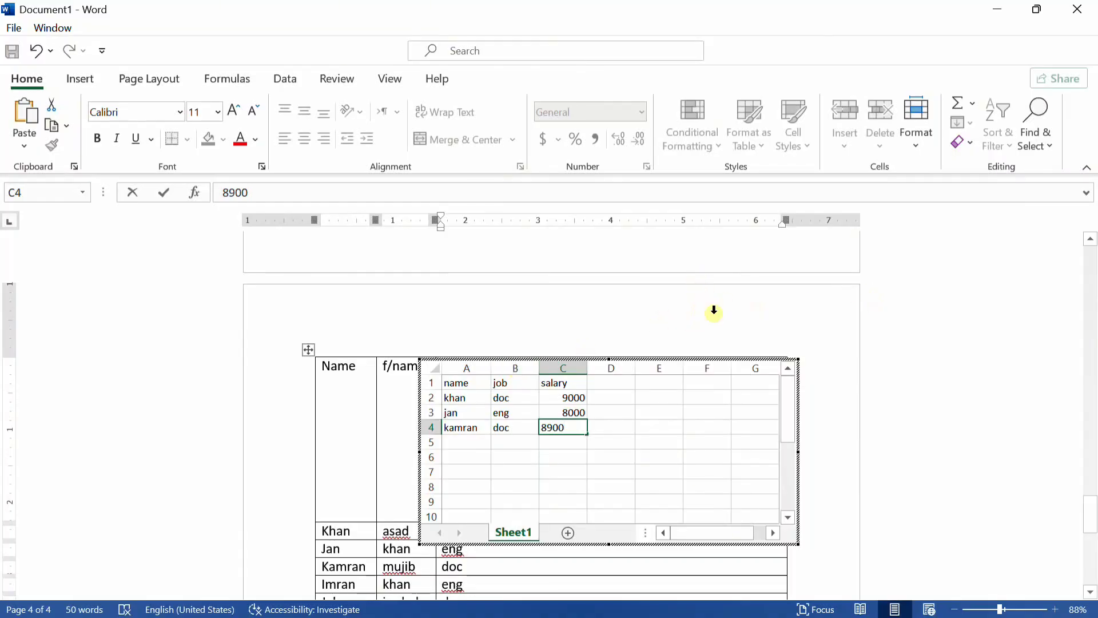
pyautogui.click(696, 300)
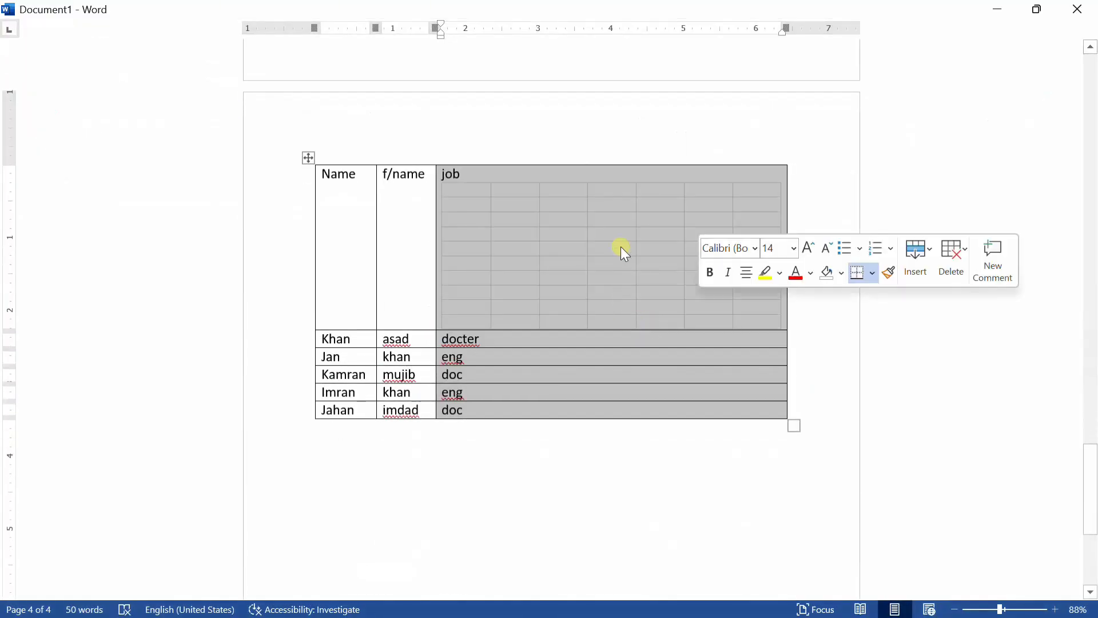
pyautogui.click(500, 362)
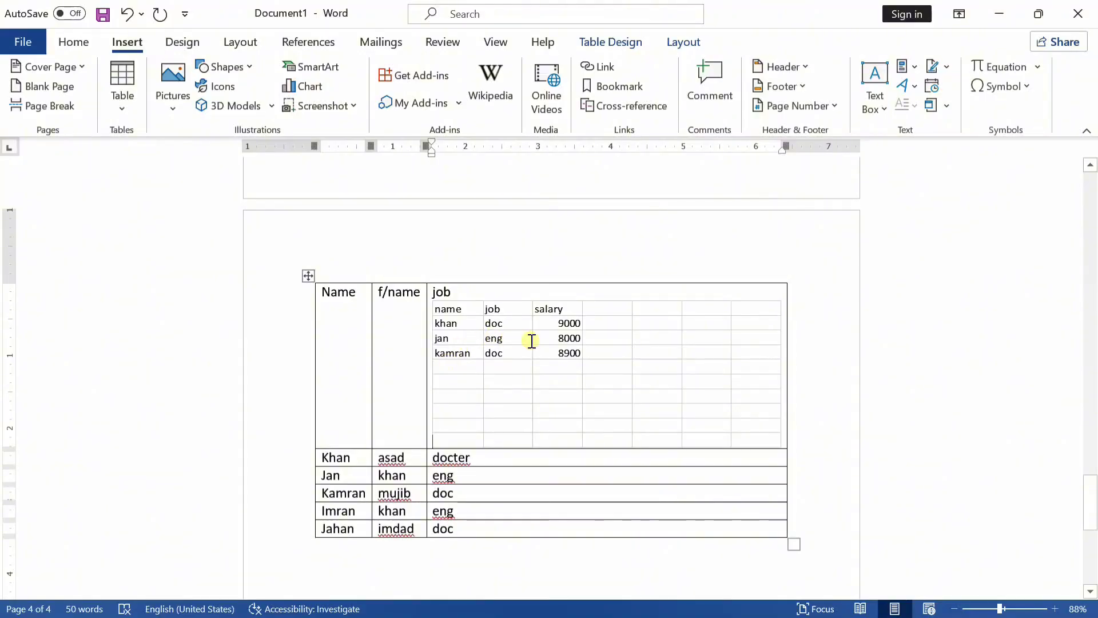
pyautogui.click(535, 282)
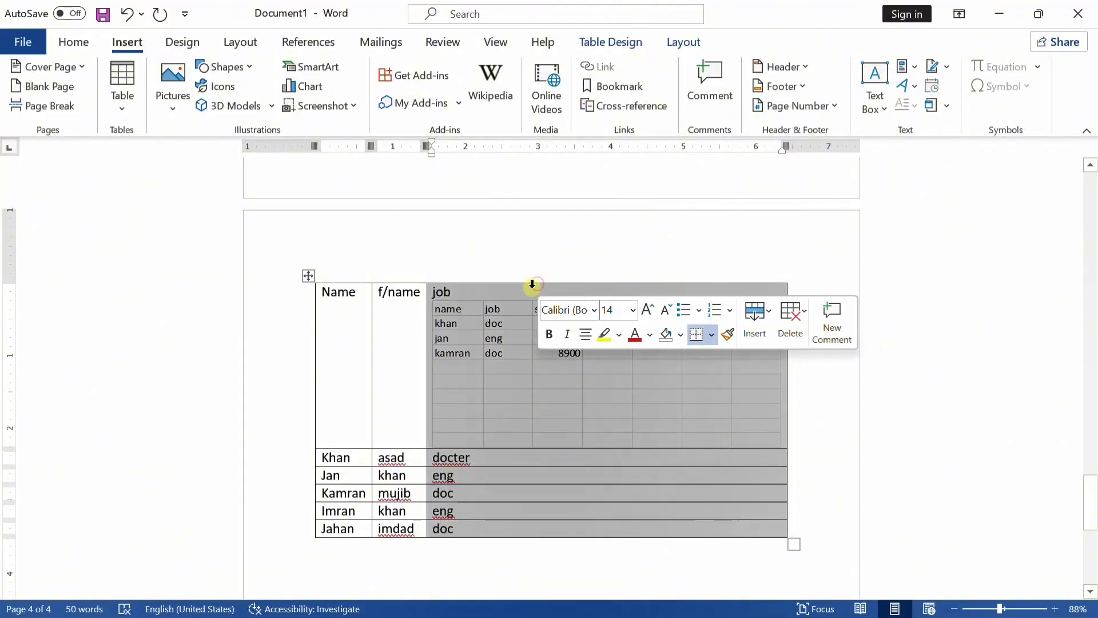
# Step: Reopen the embedded spreadsheet for editing and look through its rows
pyautogui.doubleClick(458, 312)
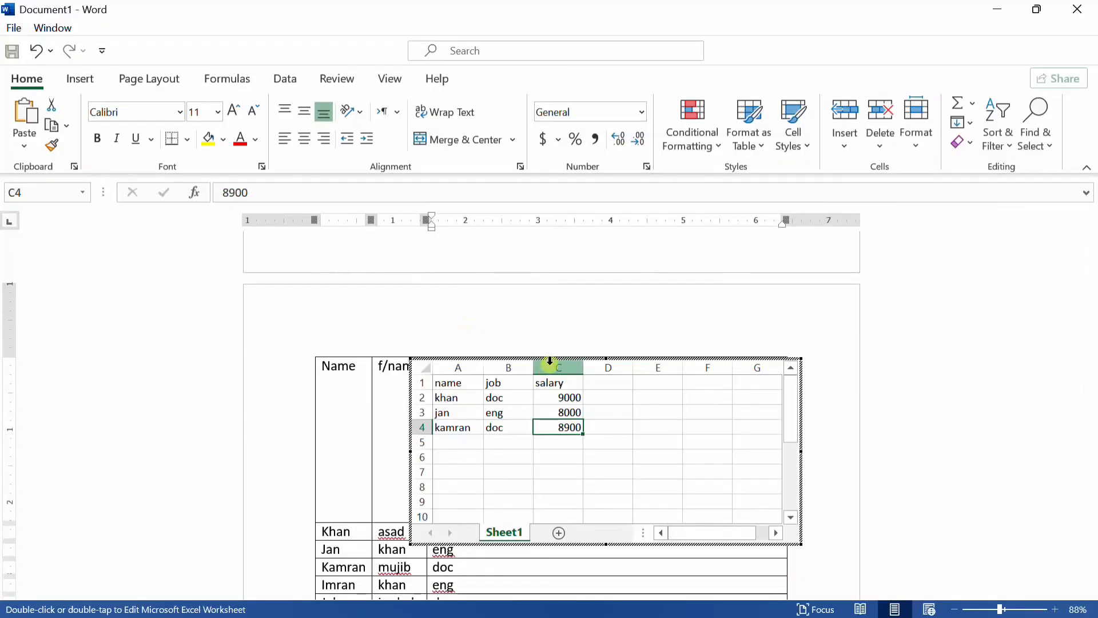
pyautogui.scroll(-2, 550, 355)
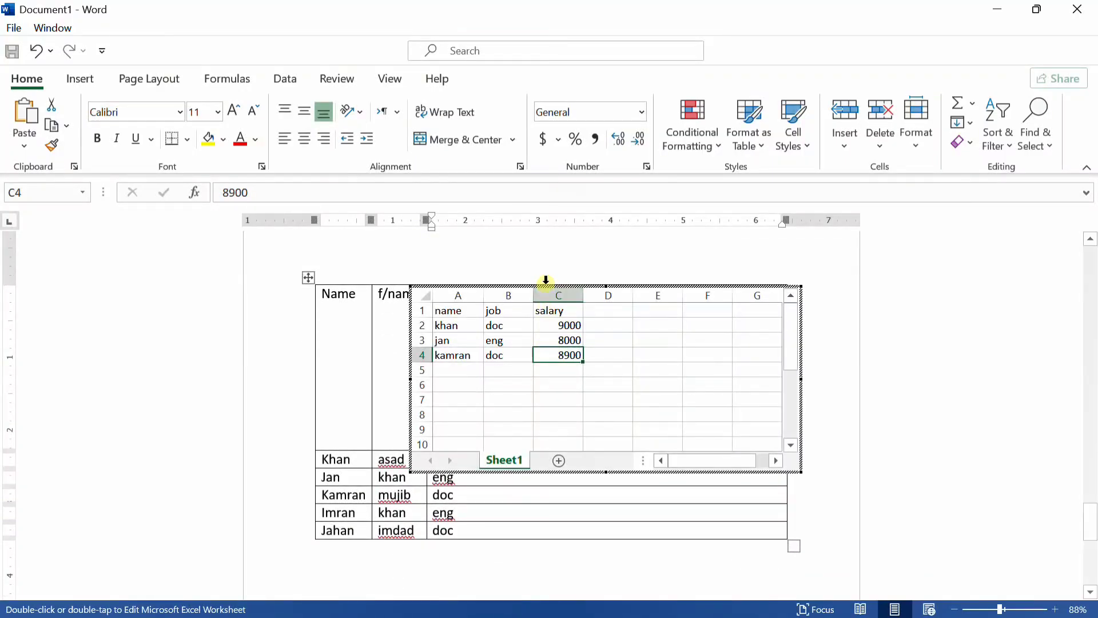
pyautogui.scroll(-5, 522, 352)
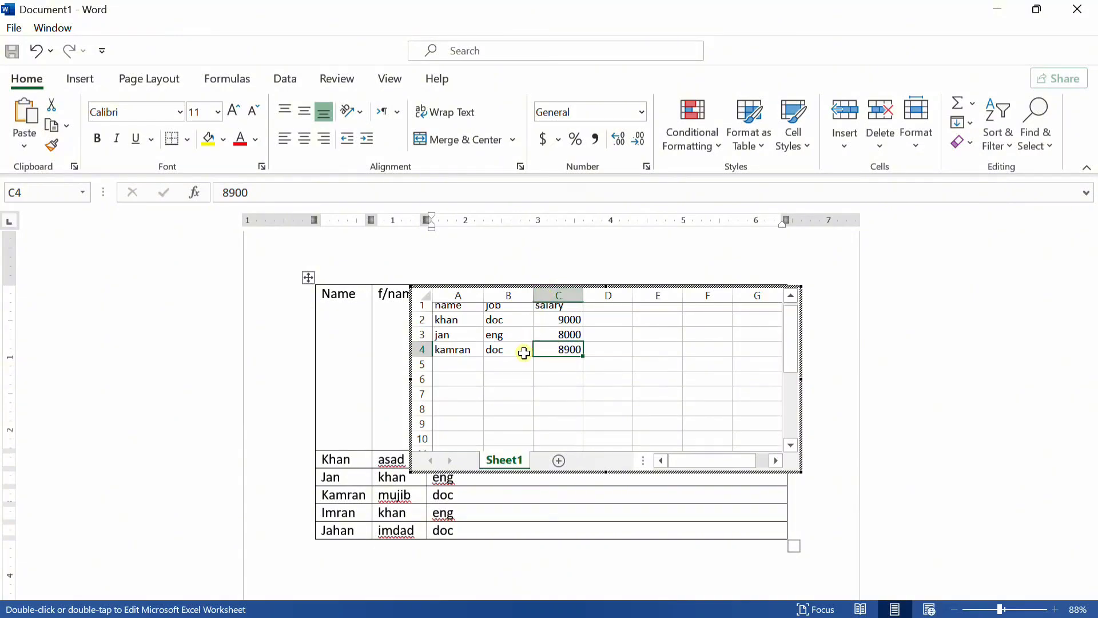
pyautogui.scroll(-2, 520, 360)
pyautogui.scroll(3, 522, 360)
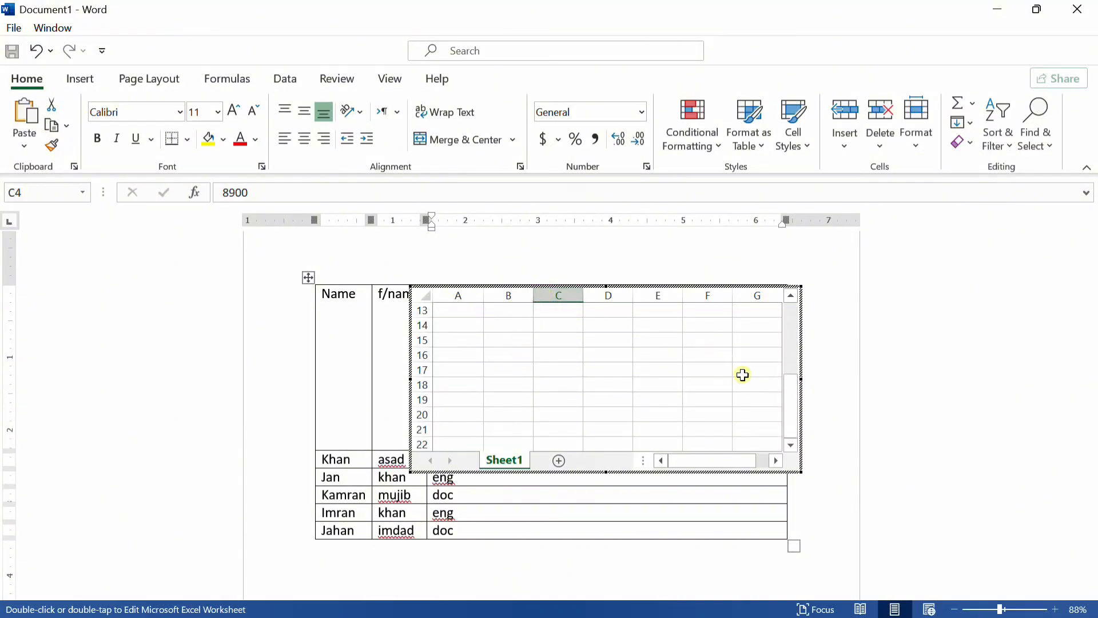
pyautogui.moveTo(789, 390); pyautogui.dragTo(784, 286)
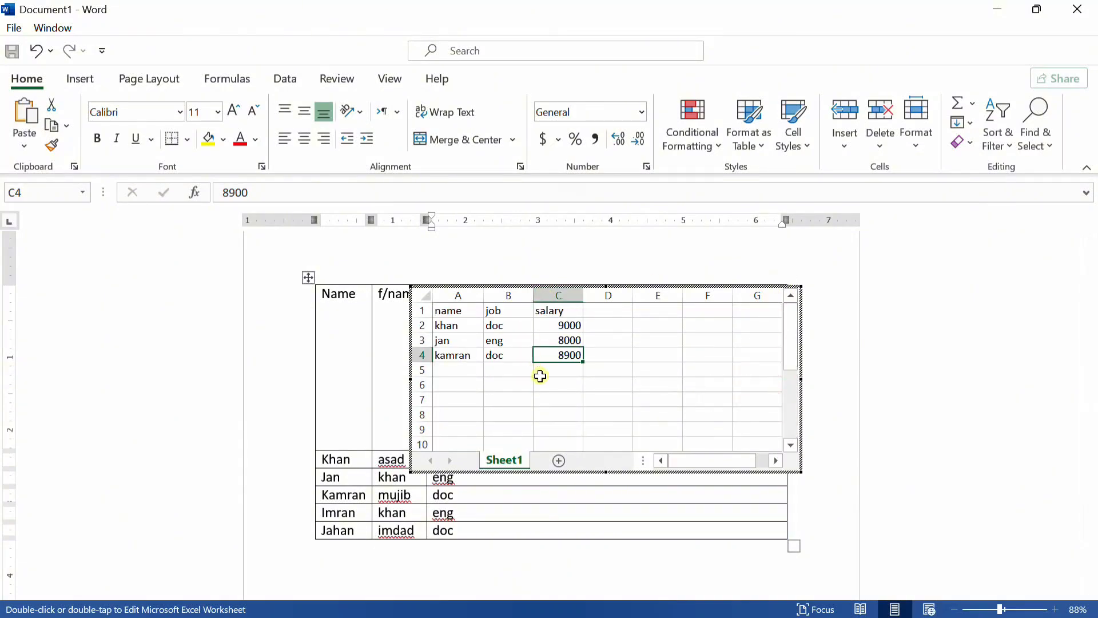
# Step: Fill row 5 of the spreadsheet with a person's name, the job eng and the salary 6000, and return to the document
pyautogui.click(466, 381)
pyautogui.click(466, 373)
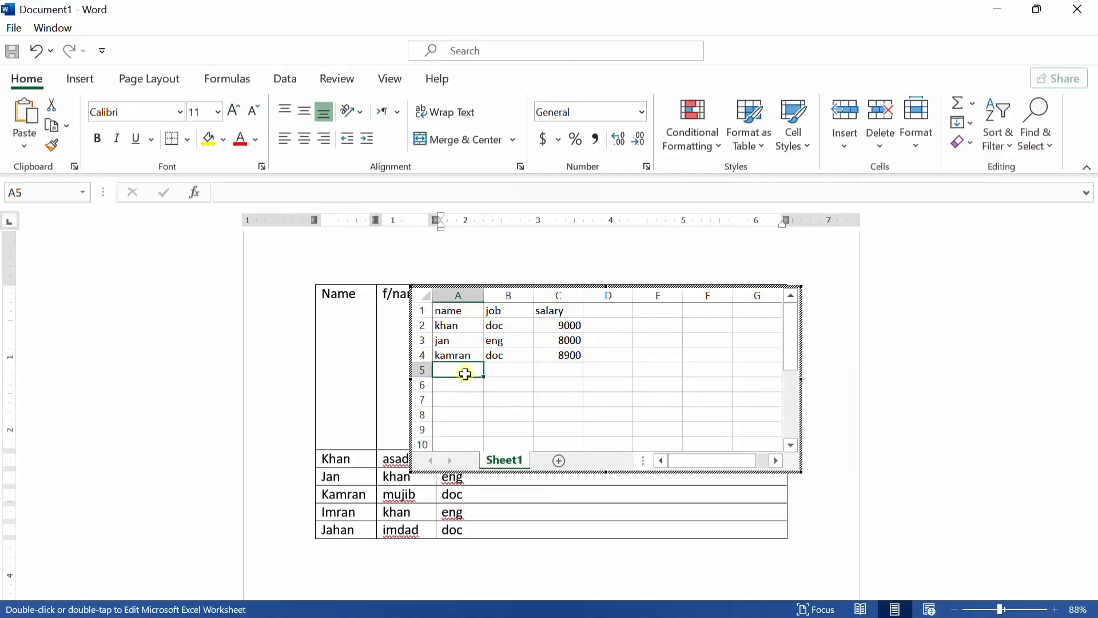
pyautogui.write('jan')
pyautogui.press('Tab')
pyautogui.write('eng')
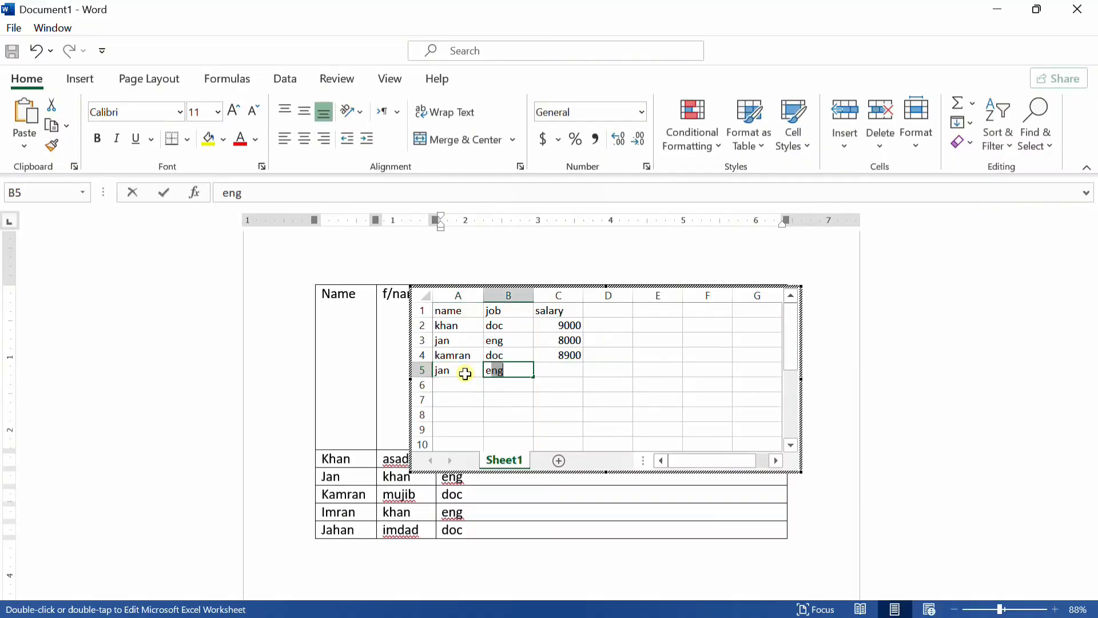
pyautogui.press('Tab')
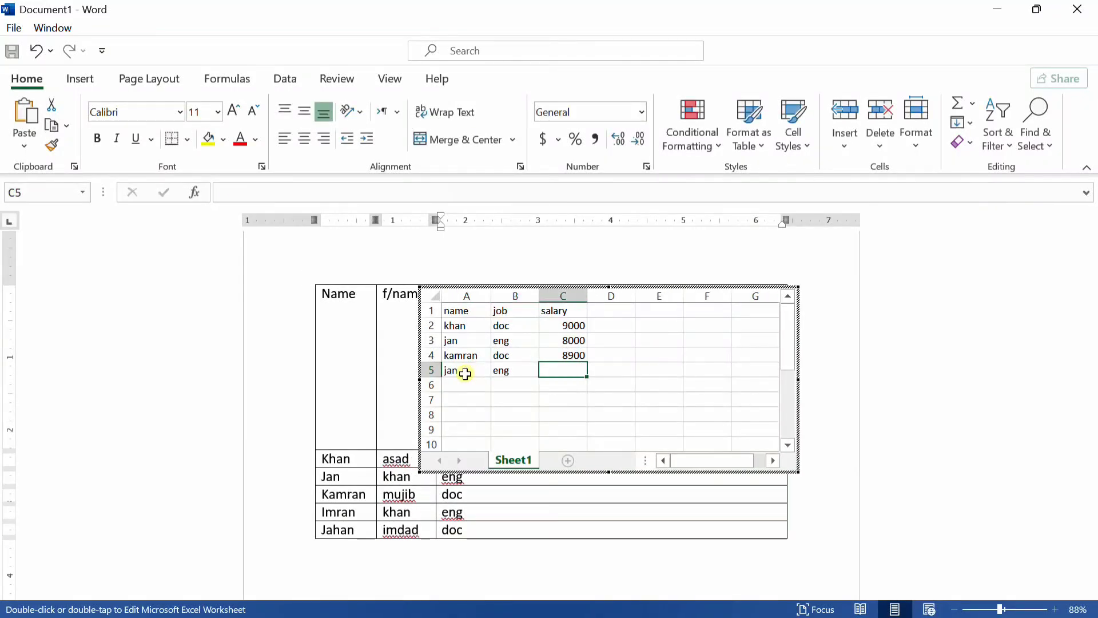
pyautogui.write('6000')
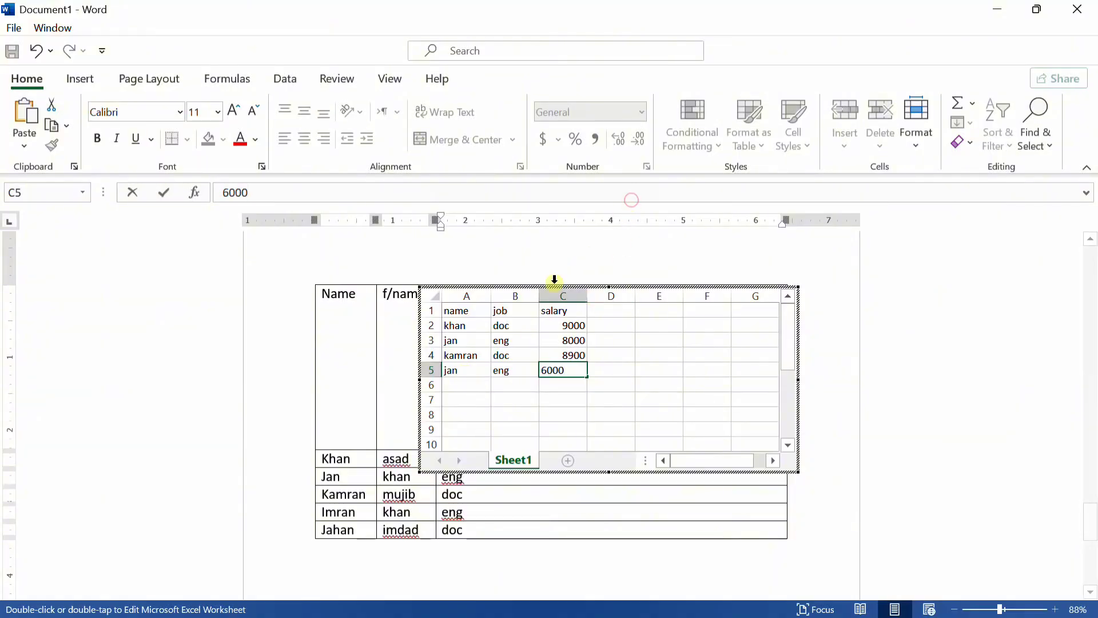
pyautogui.click(610, 260)
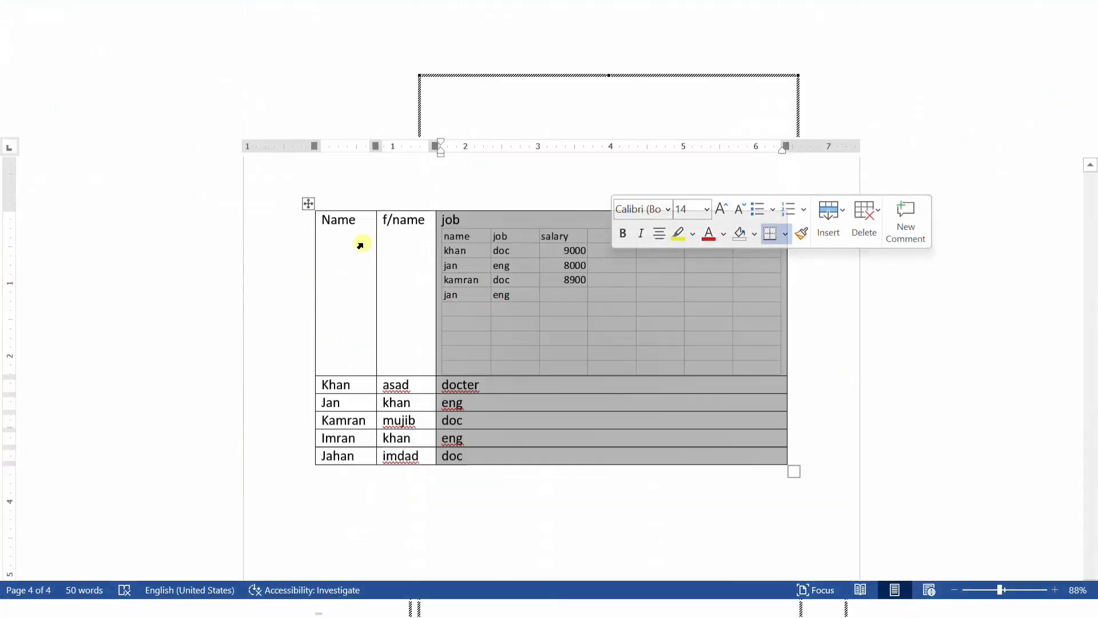
pyautogui.click(360, 263)
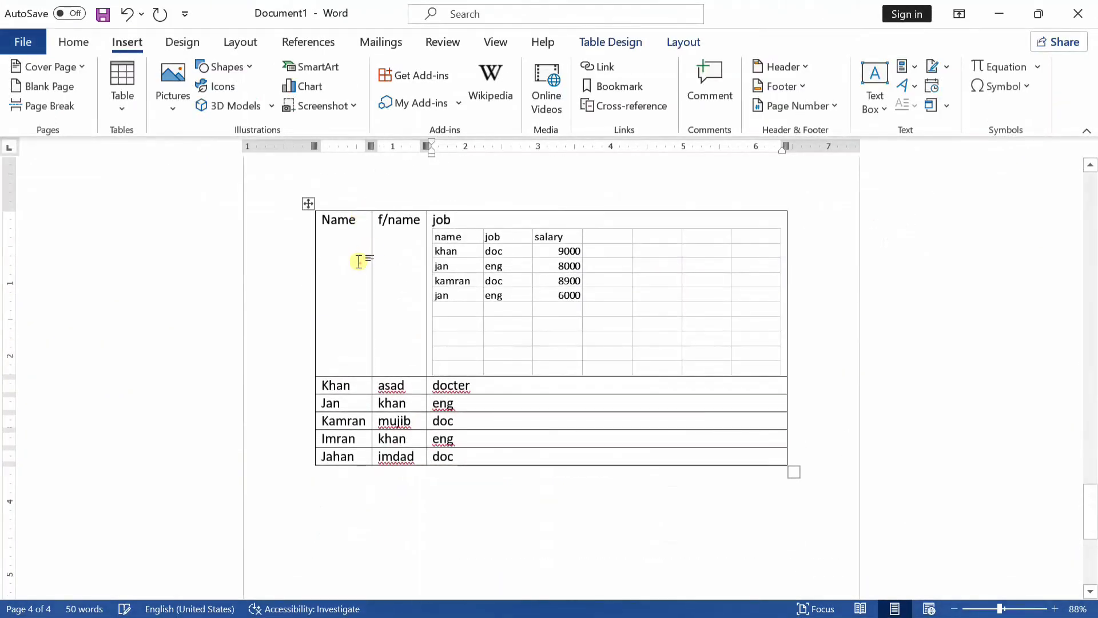
pyautogui.click(366, 206)
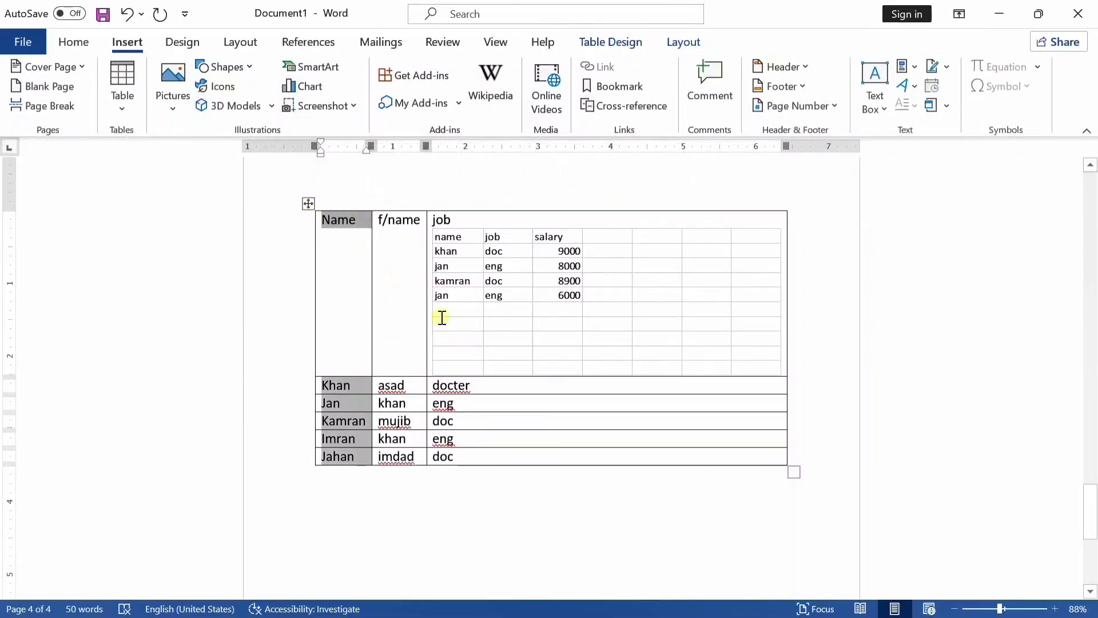
pyautogui.scroll(-2, 600, 331)
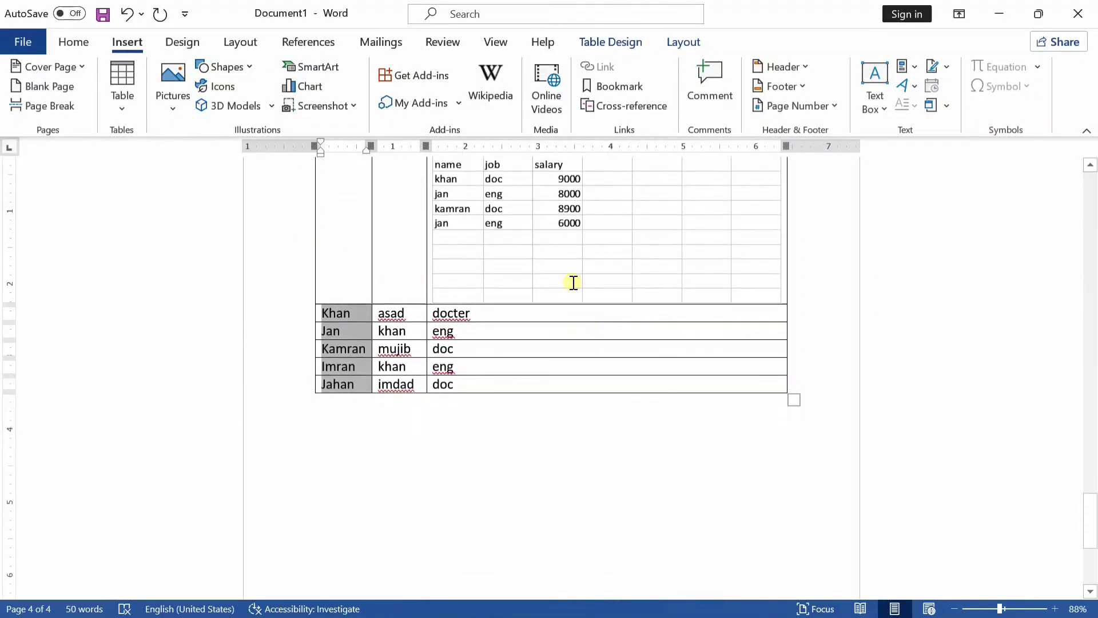
pyautogui.scroll(2, 572, 284)
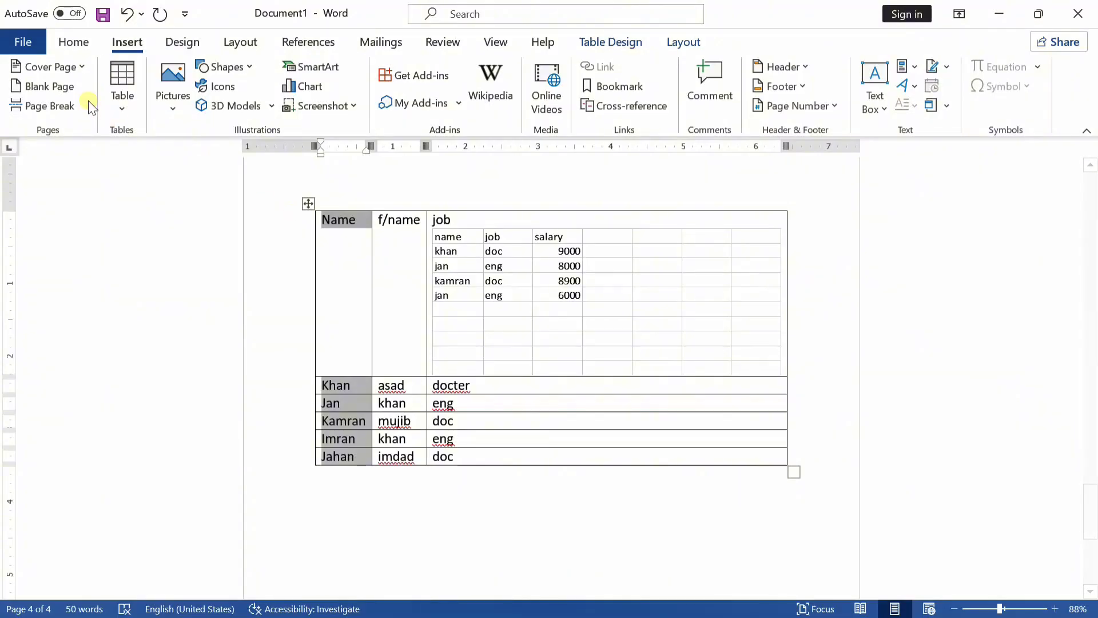
pyautogui.click(122, 97)
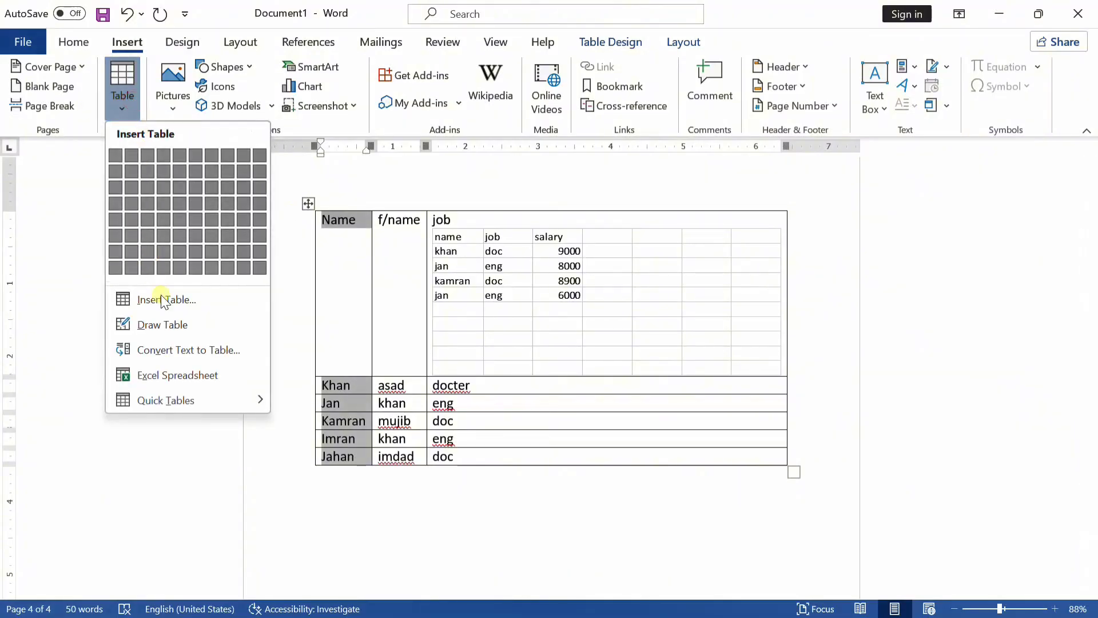
pyautogui.moveTo(204, 397)
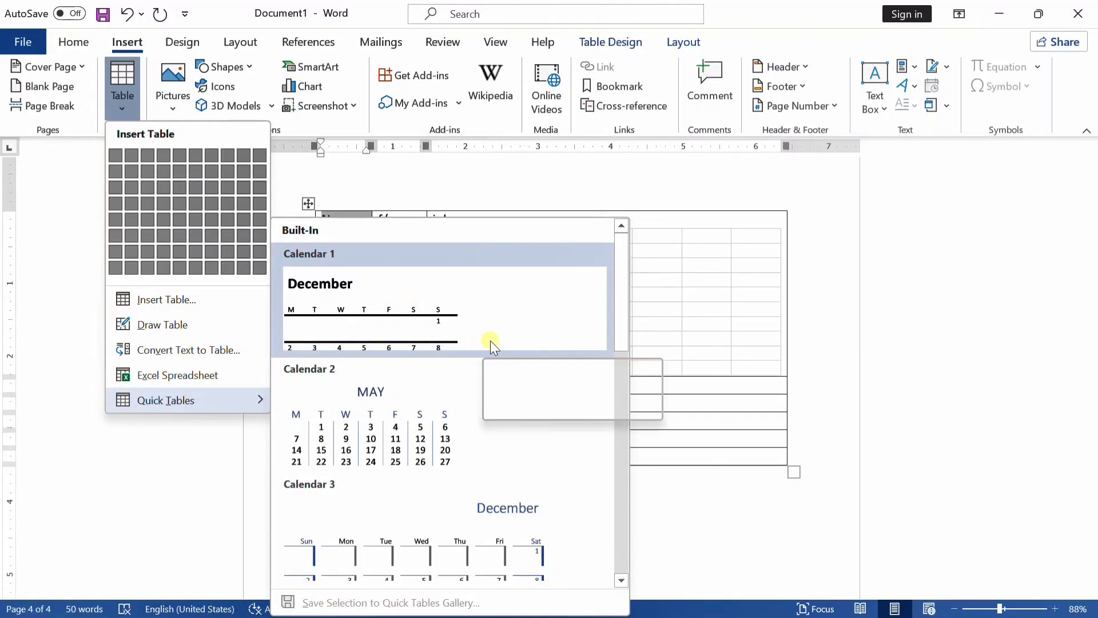
pyautogui.scroll(-3, 819, 364)
pyautogui.click(1074, 225)
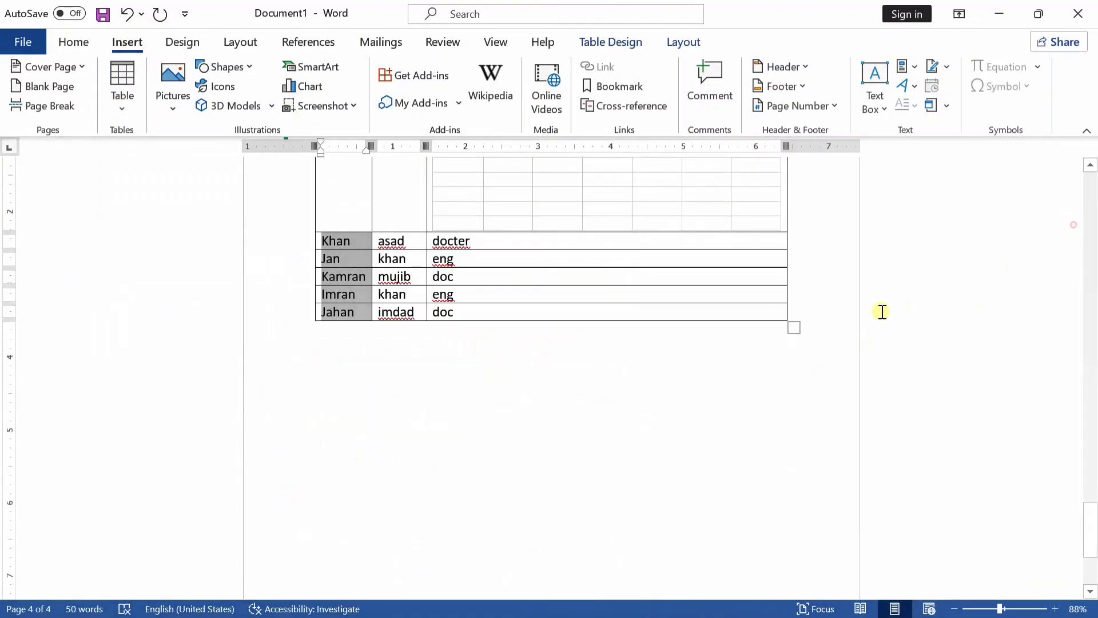
pyautogui.scroll(-3, 766, 345)
pyautogui.scroll(-1, 768, 342)
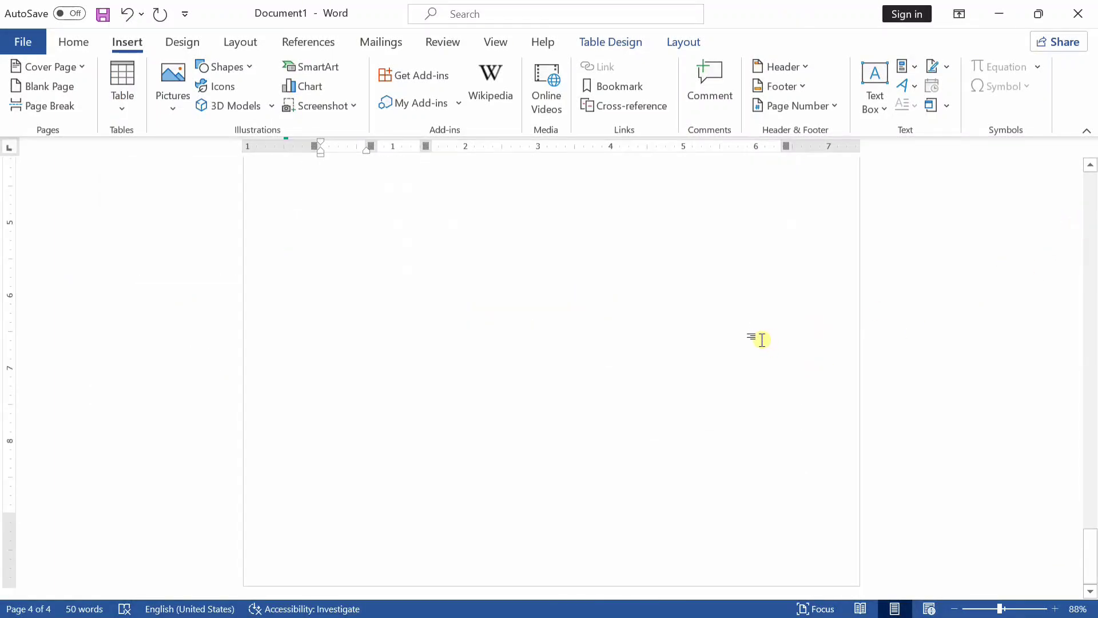
# Step: Create a new blank document and insert the built-in quick table With Subheads 1
pyautogui.hotkey('ctrl', 'n')
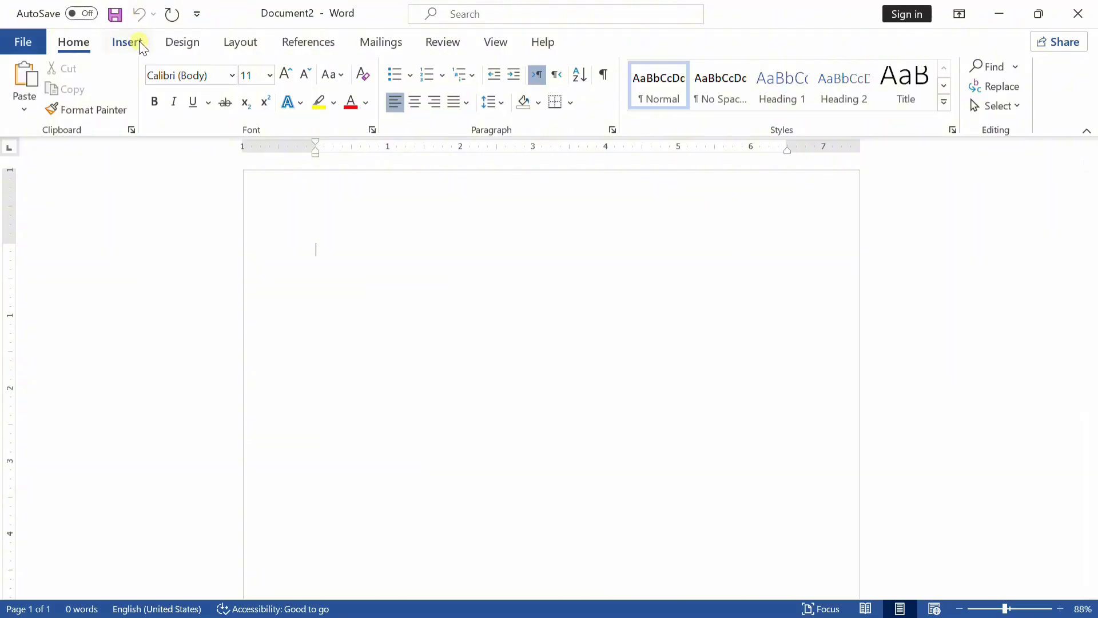
pyautogui.click(137, 44)
pyautogui.click(131, 106)
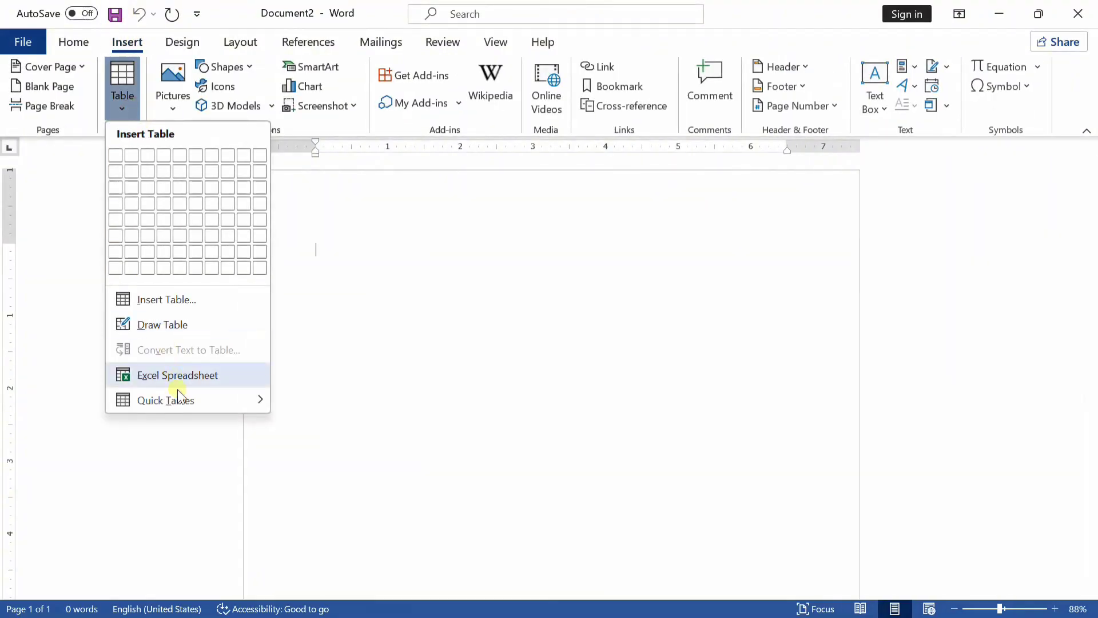
pyautogui.moveTo(197, 400)
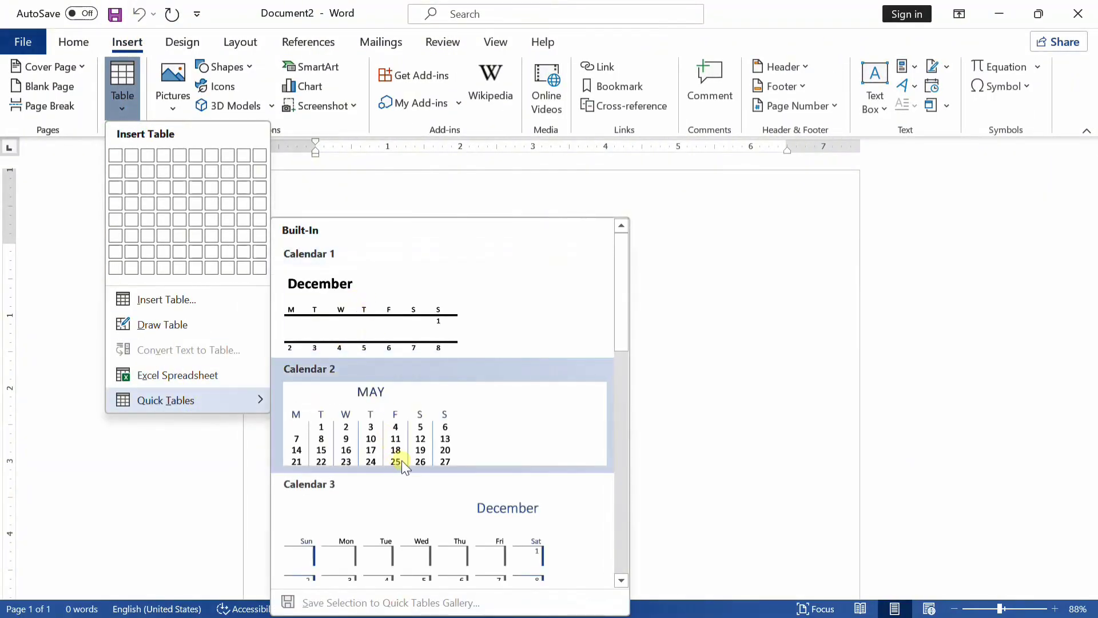
pyautogui.scroll(-5, 457, 429)
pyautogui.moveTo(621, 387); pyautogui.dragTo(611, 259)
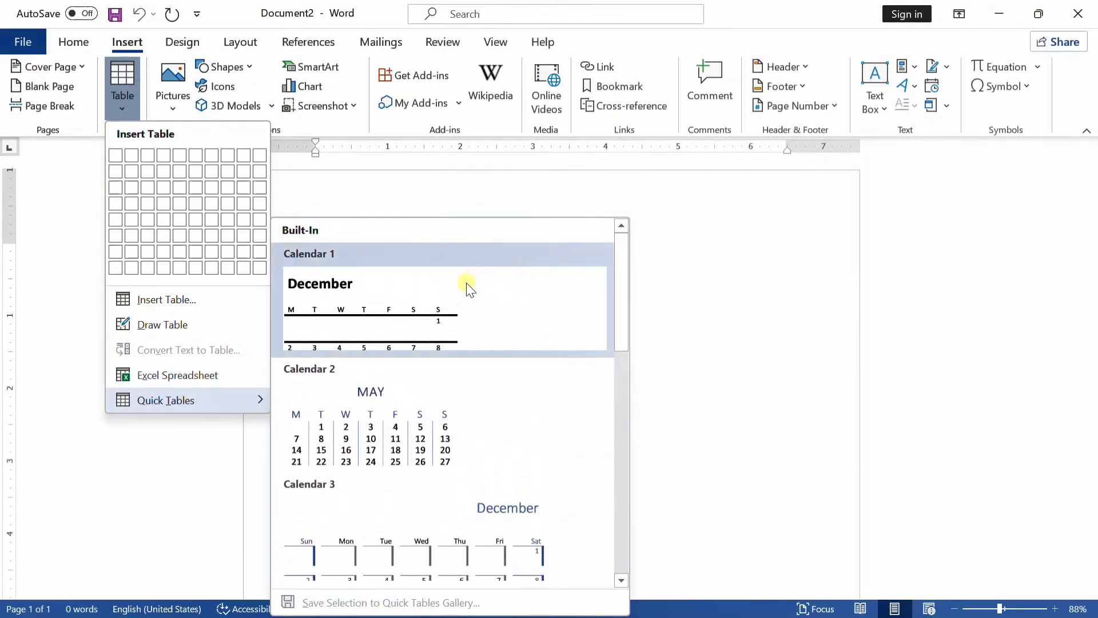
pyautogui.scroll(-10, 435, 355)
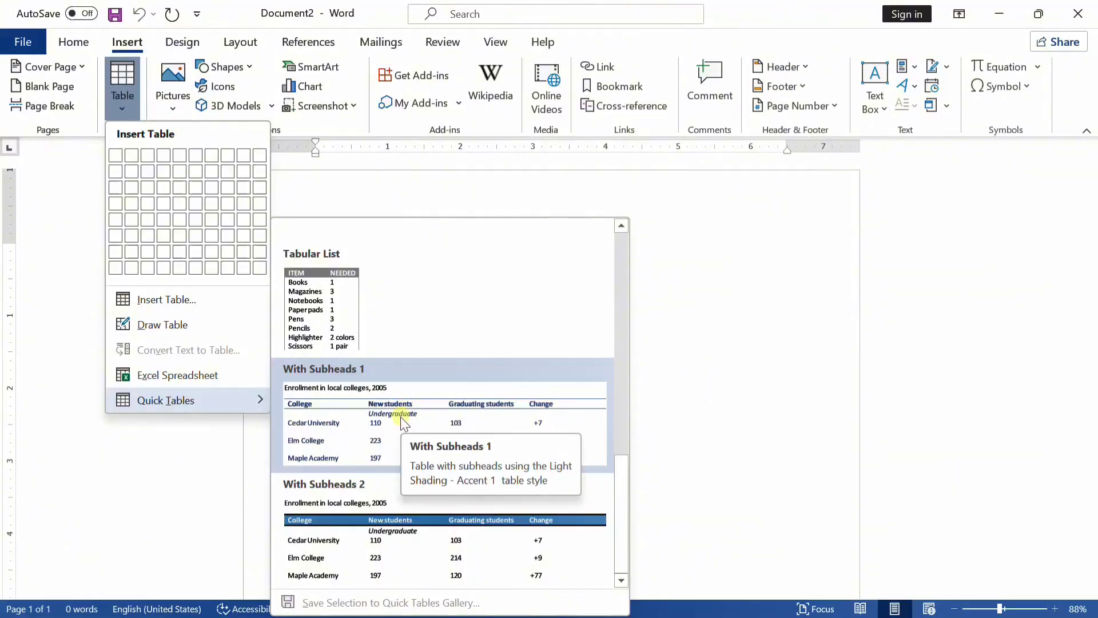
pyautogui.click(386, 424)
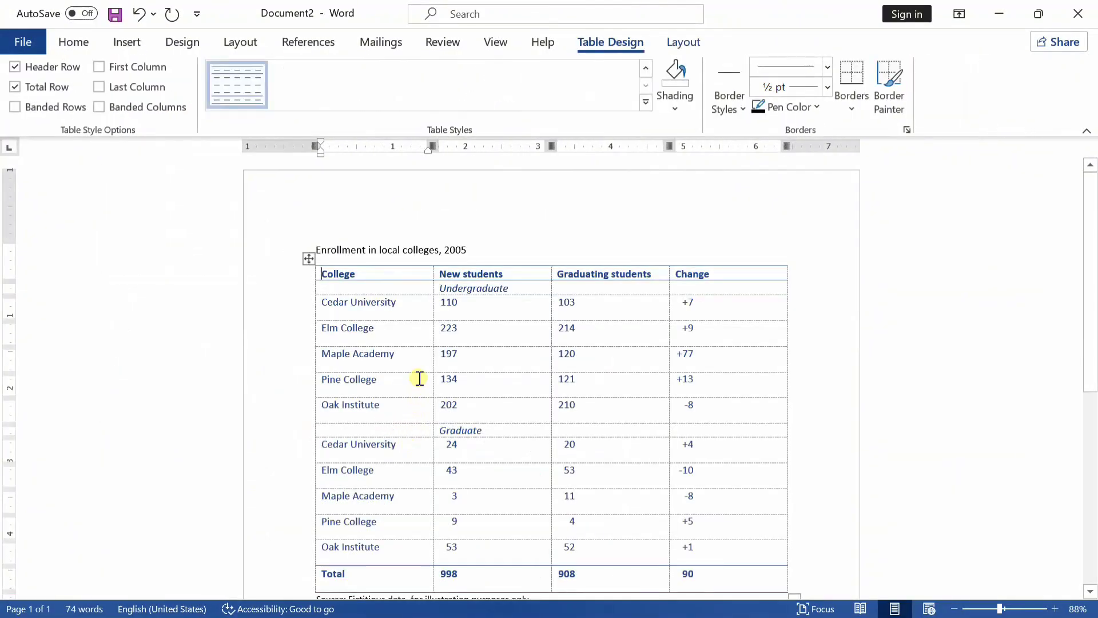
# Step: Replace the quick table's first two column headings with Student name and Class
pyautogui.scroll(-5, 348, 361)
pyautogui.scroll(5, 348, 366)
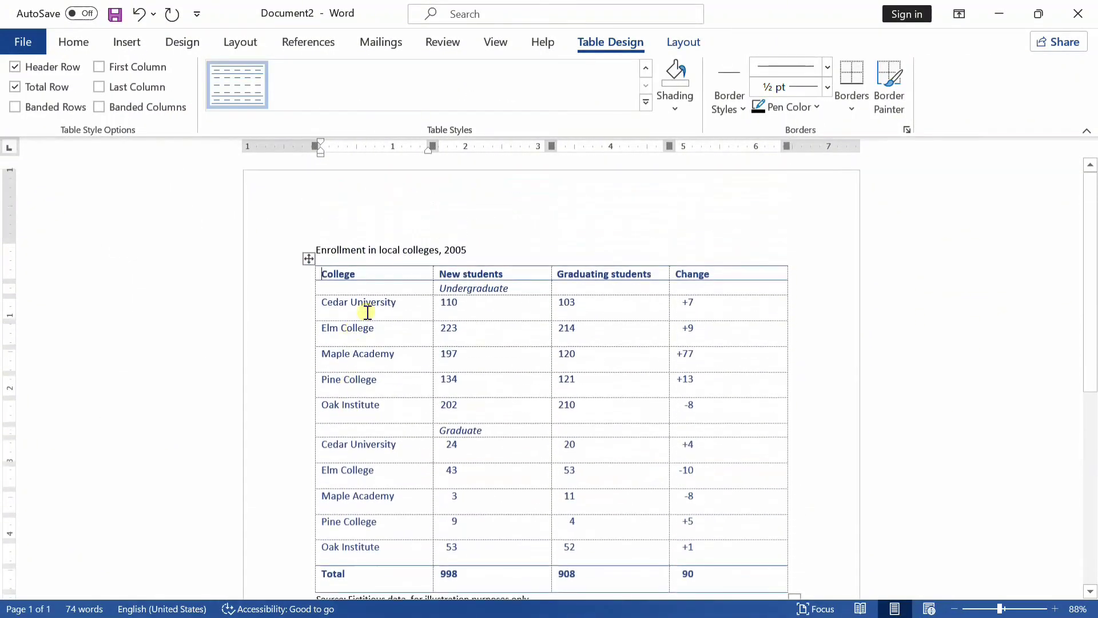
pyautogui.click(383, 275)
pyautogui.moveTo(384, 276); pyautogui.dragTo(312, 273)
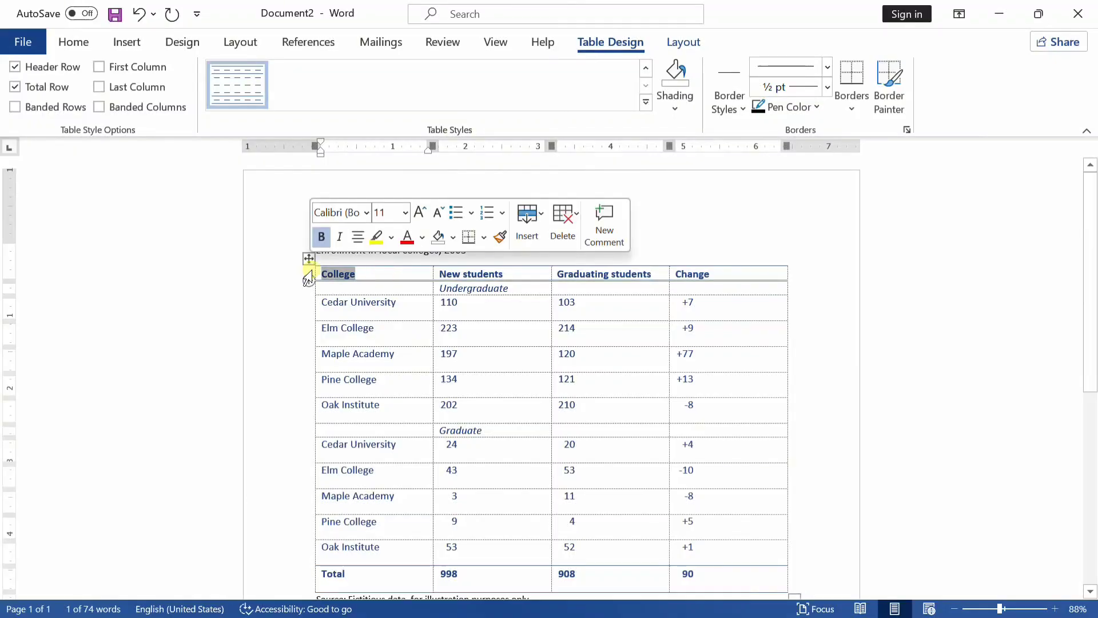
pyautogui.write('student')
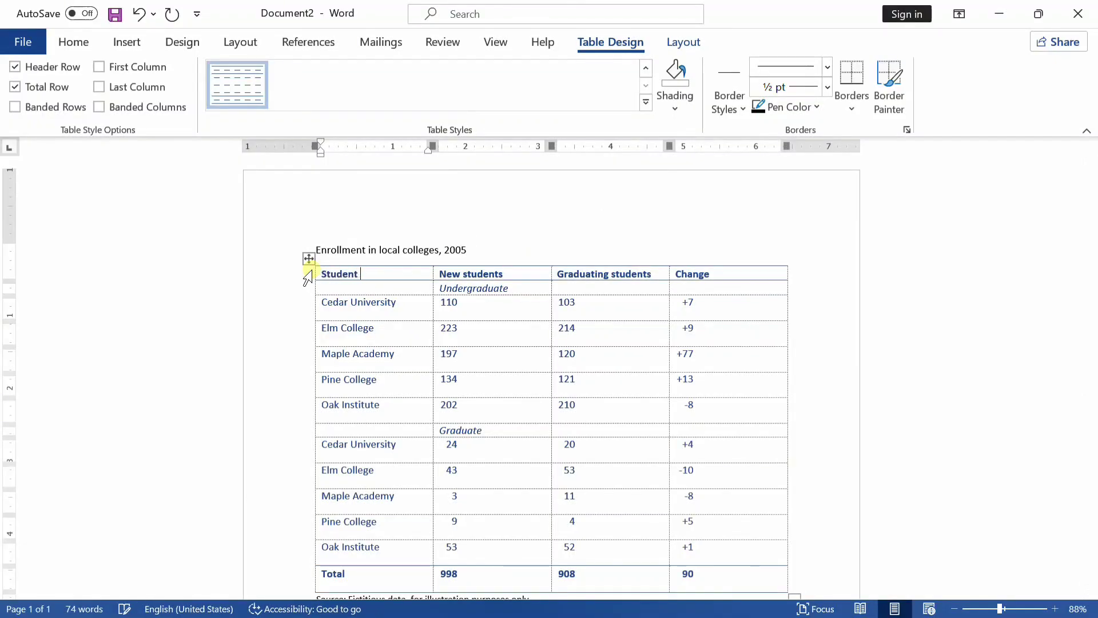
pyautogui.press('Tab')
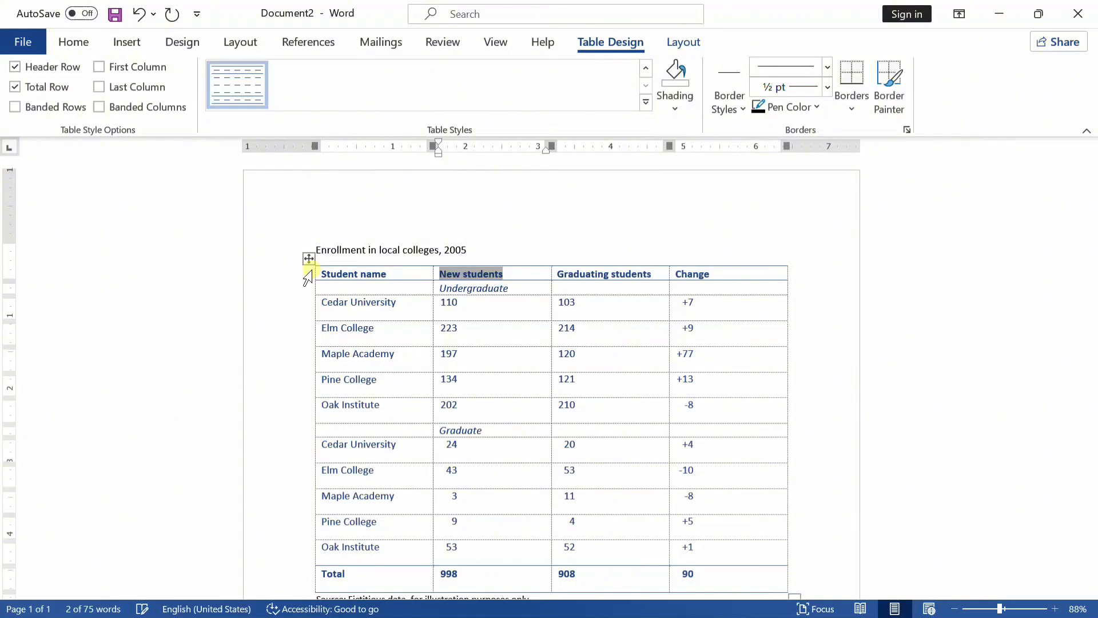
pyautogui.write('class')
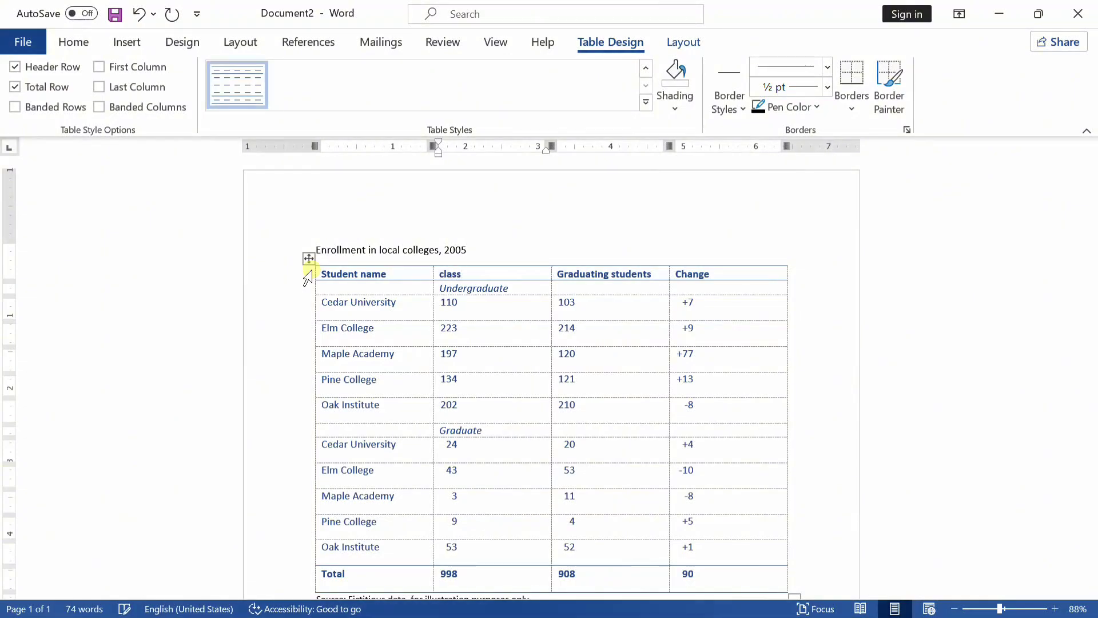
# Step: Replace the quick table's last two column headings with Degree and calass
pyautogui.press('Tab')
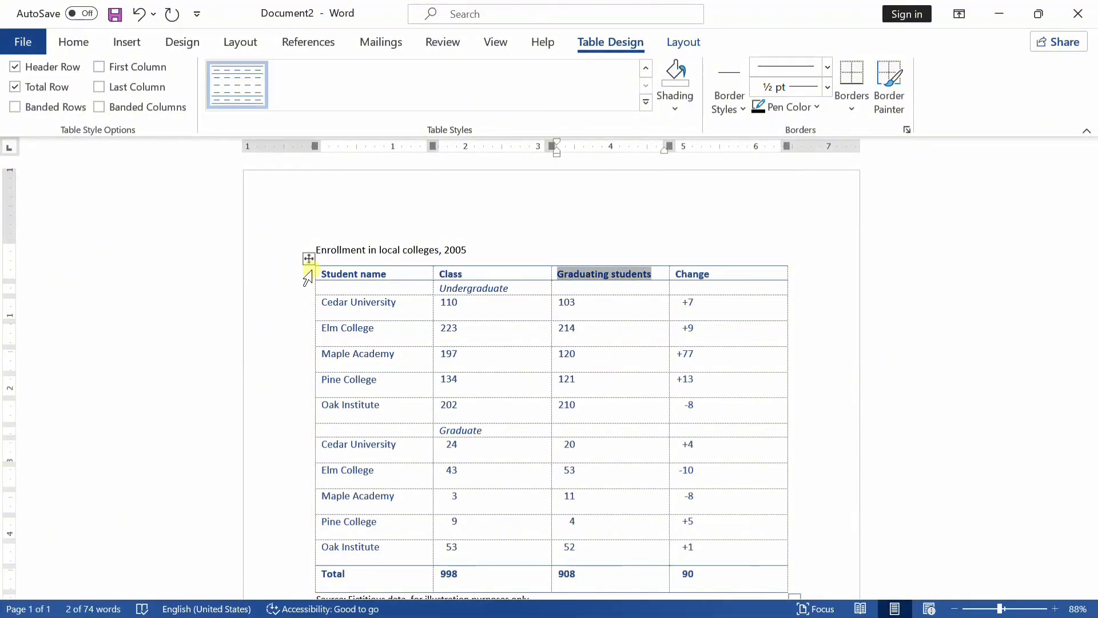
pyautogui.write('n')
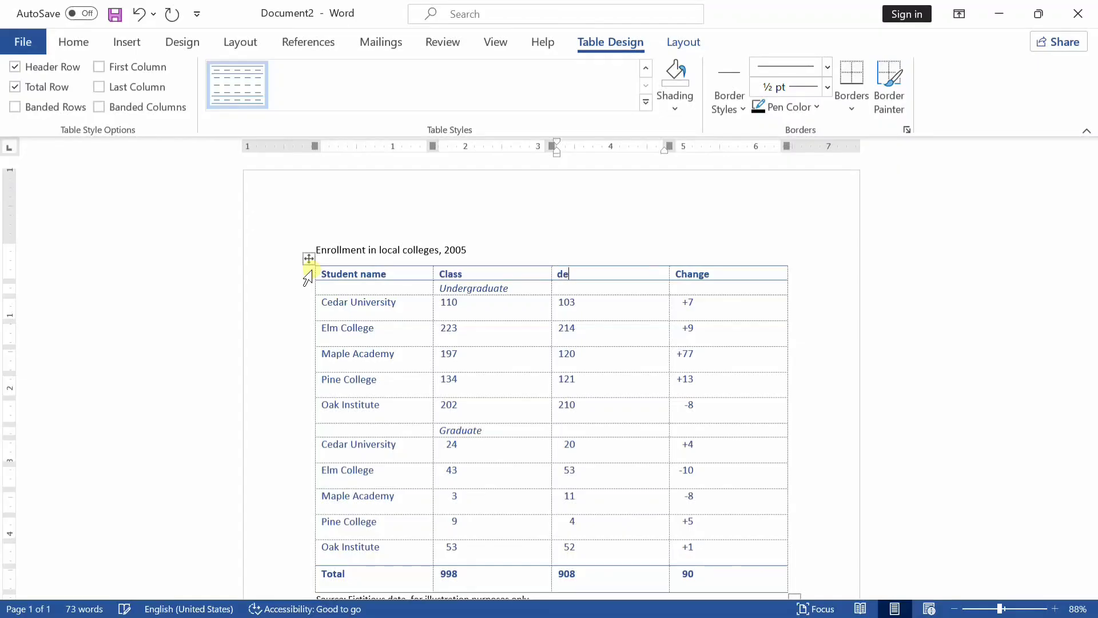
pyautogui.write('egree')
pyautogui.press('Tab')
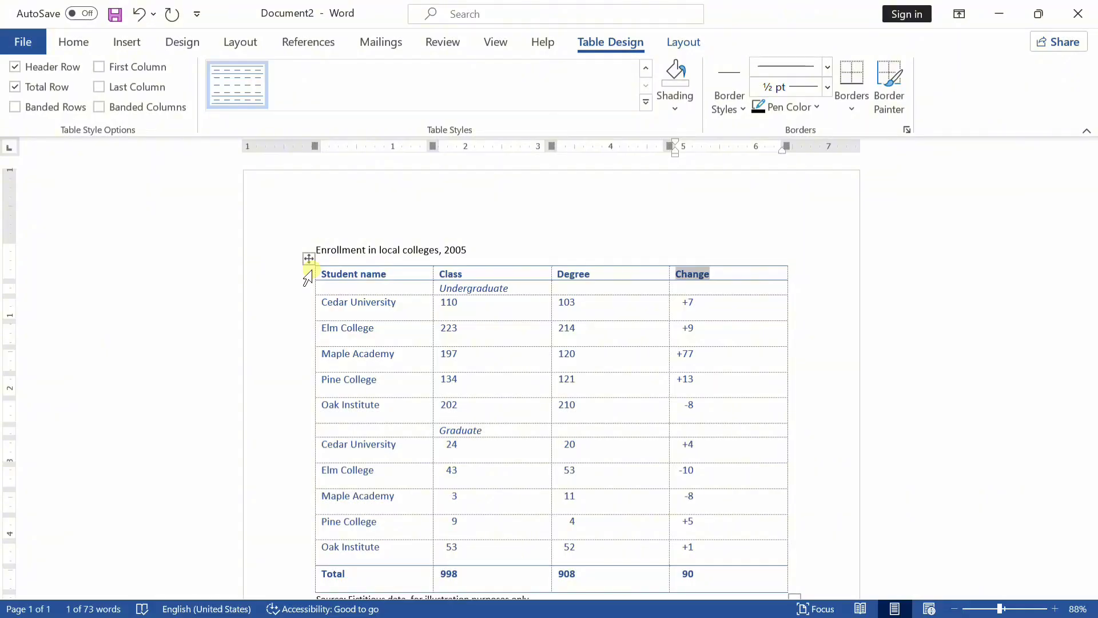
pyautogui.write('calass')
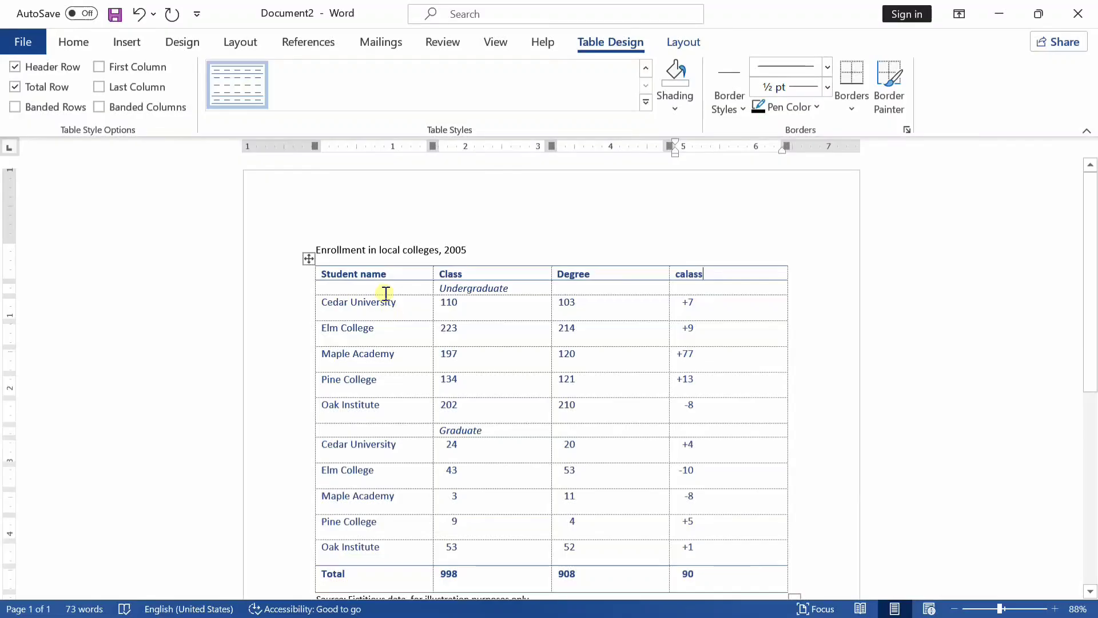
pyautogui.moveTo(376, 294); pyautogui.dragTo(420, 472)
pyautogui.click(469, 320)
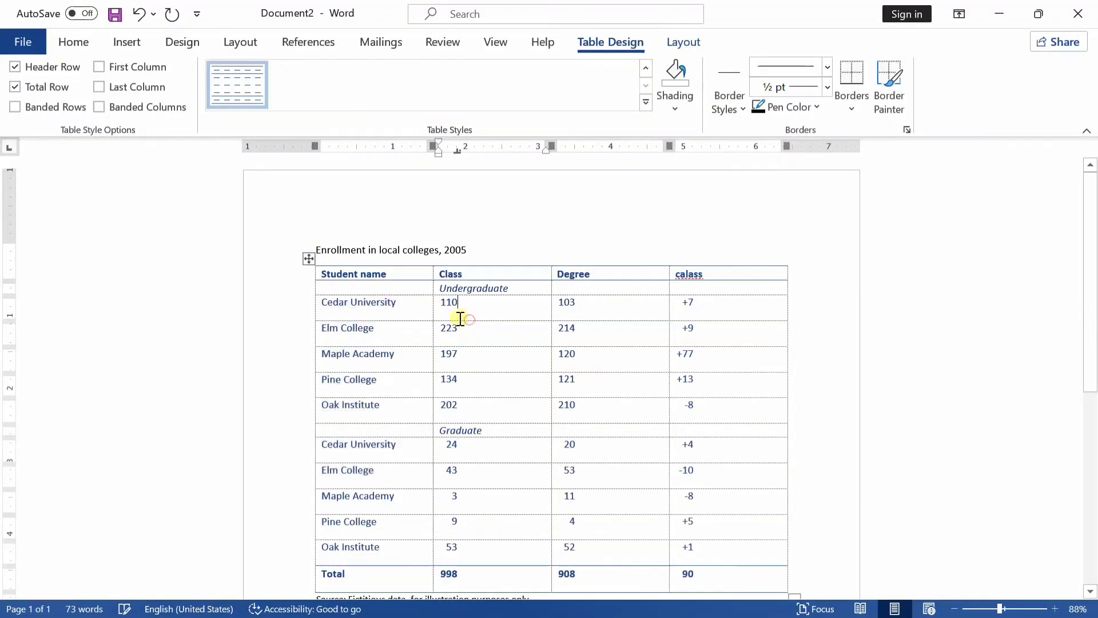
# Step: Look through the table insertion choices and the options for selecting parts of a table
pyautogui.click(127, 43)
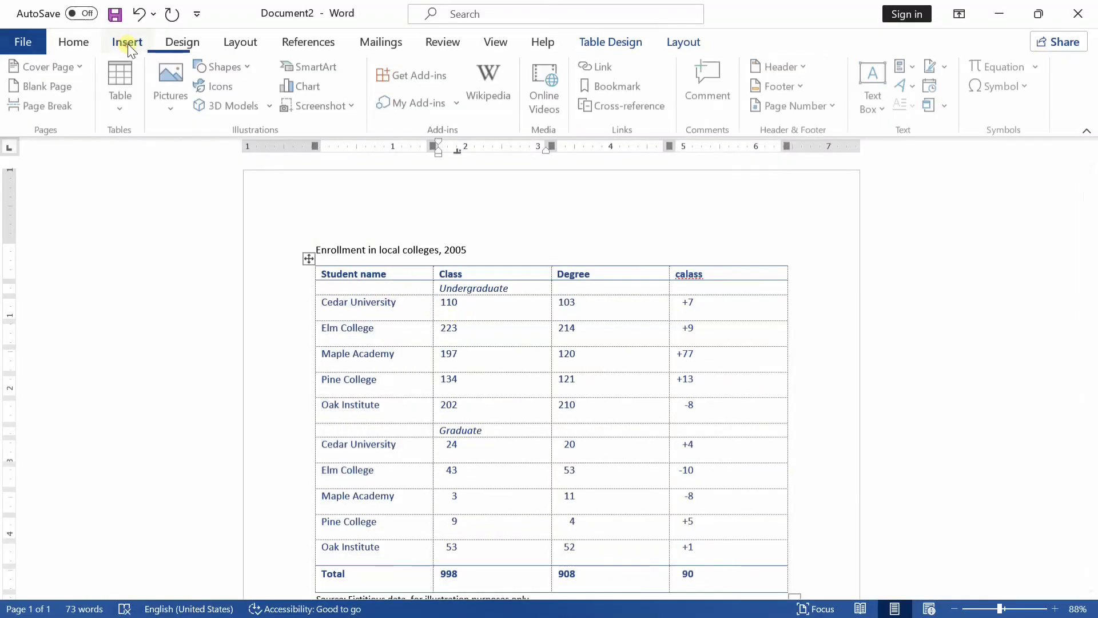
pyautogui.click(135, 100)
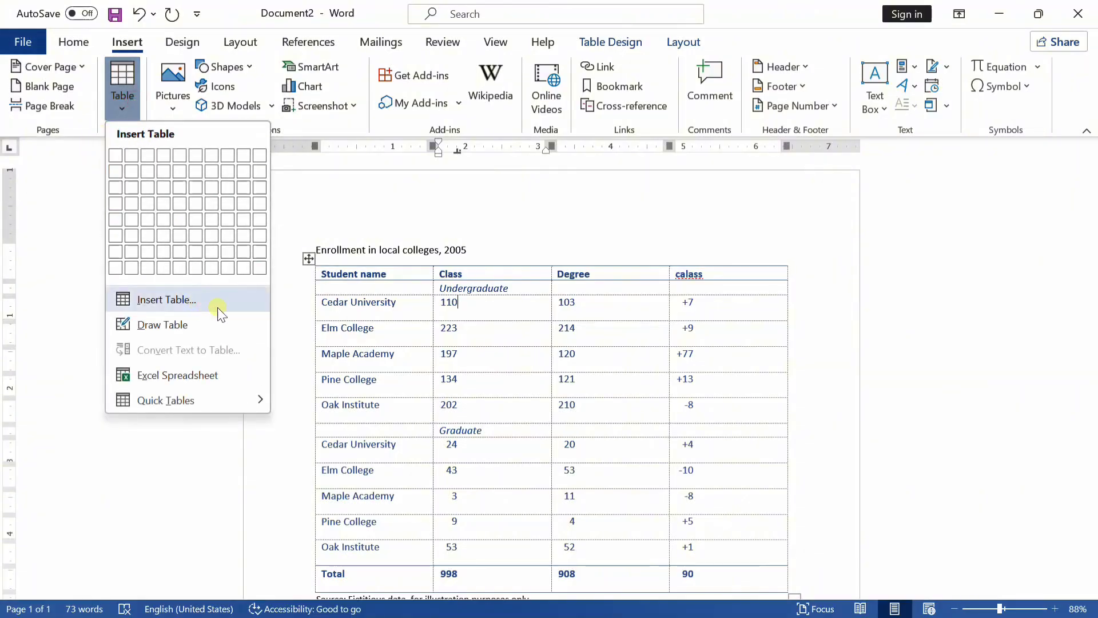
pyautogui.click(490, 303)
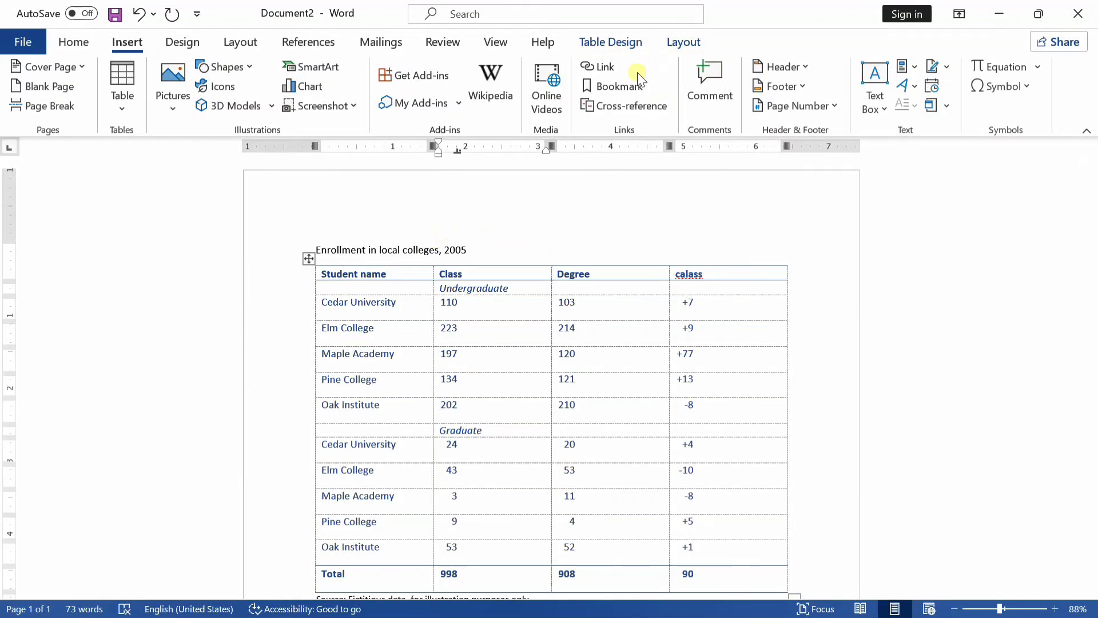
pyautogui.click(576, 175)
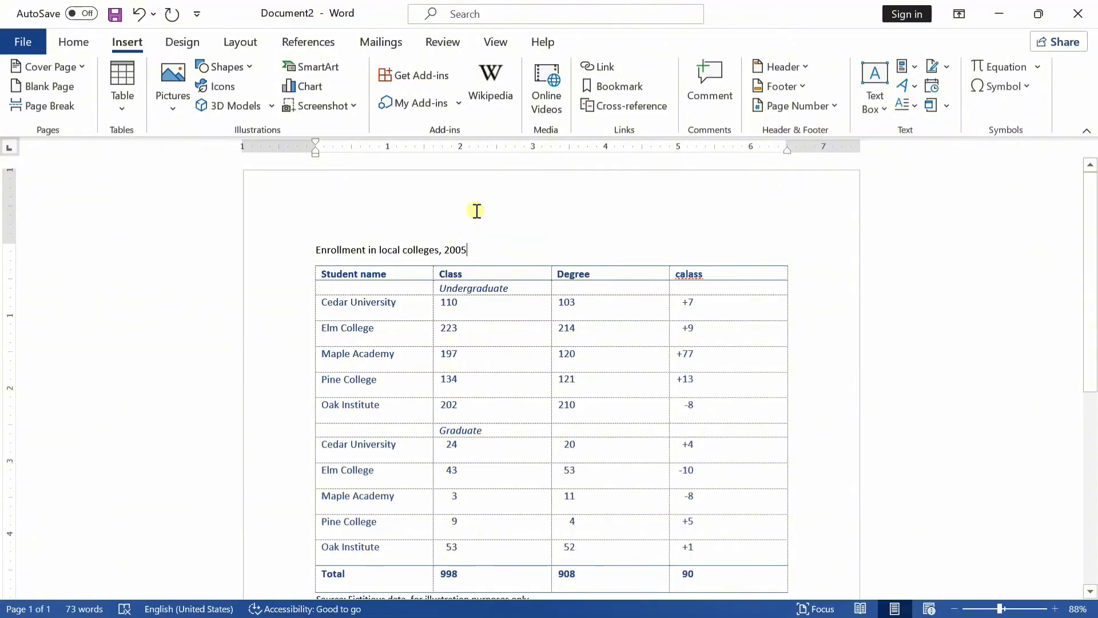
pyautogui.moveTo(1091, 207); pyautogui.dragTo(1058, 290)
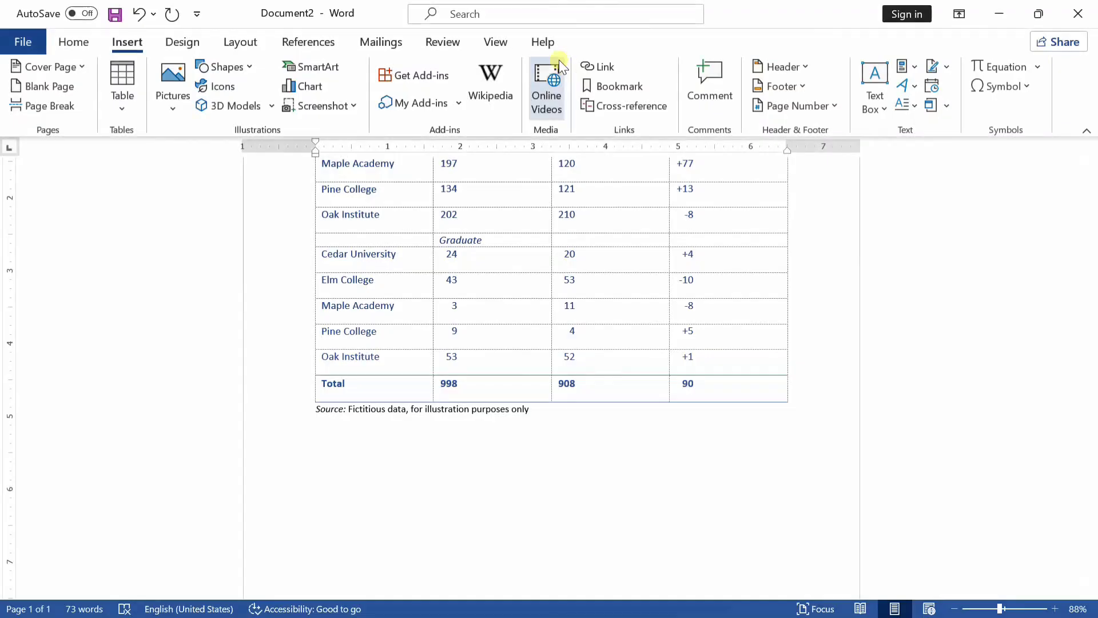
pyautogui.click(563, 164)
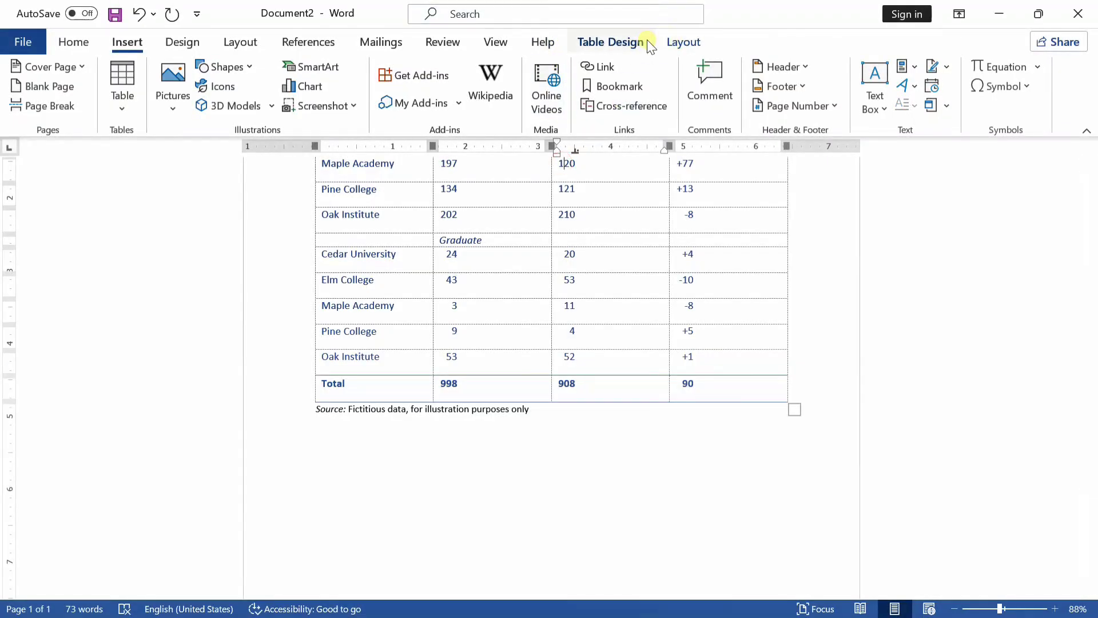
pyautogui.click(681, 43)
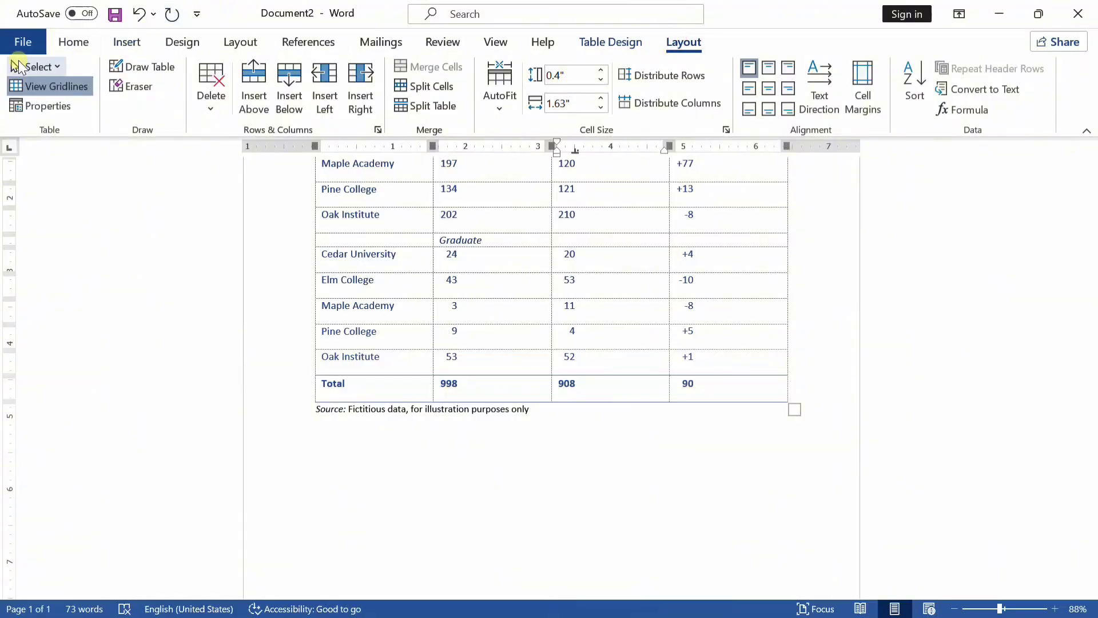
pyautogui.click(34, 67)
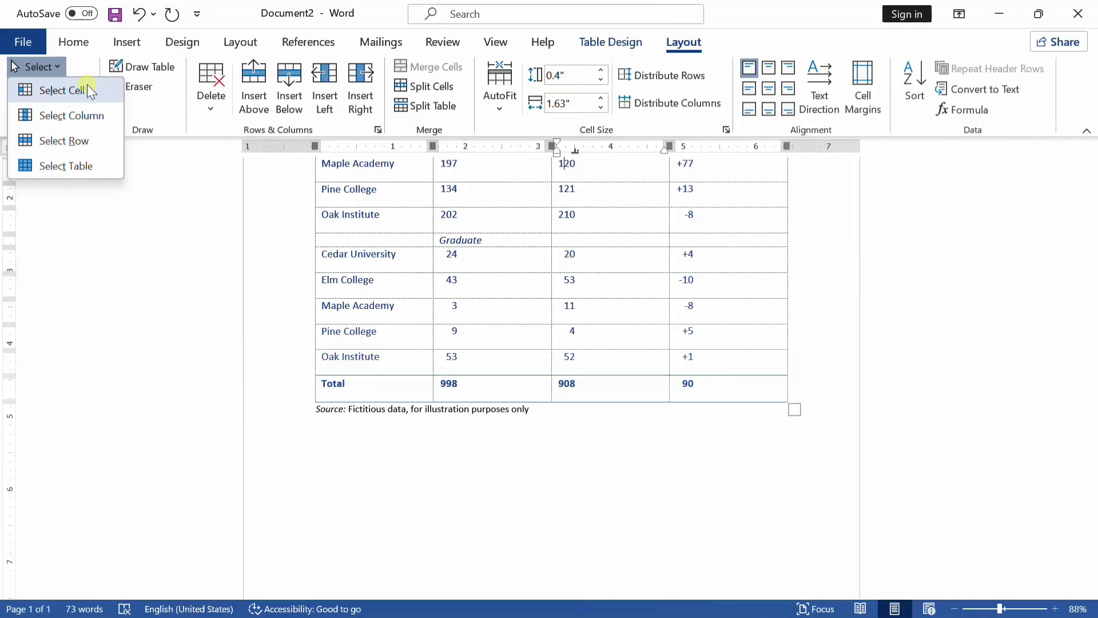
pyautogui.click(220, 172)
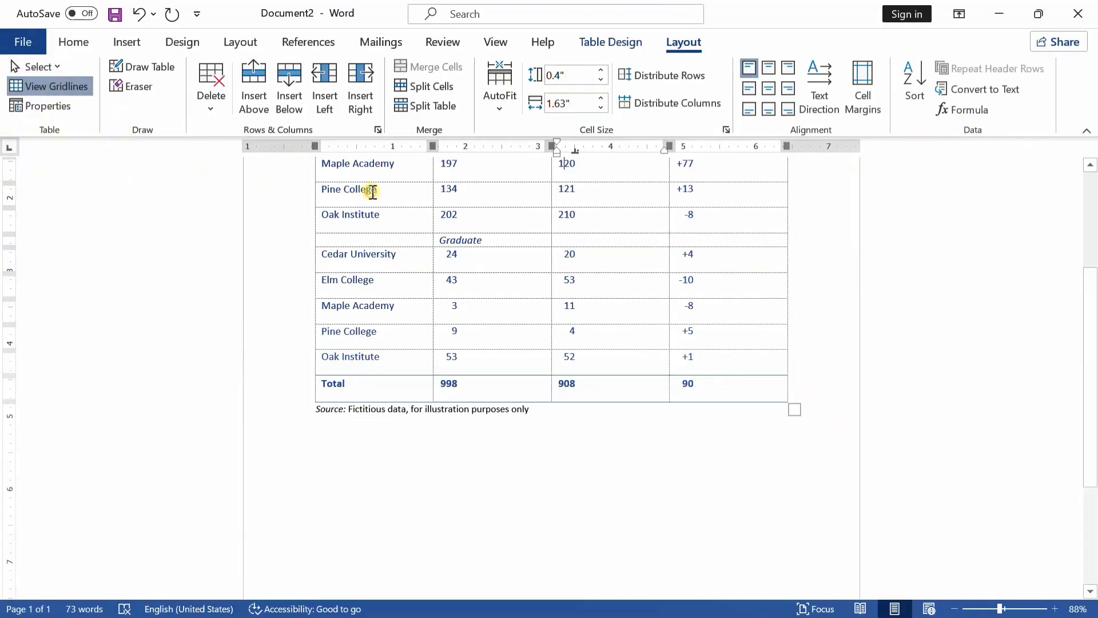
# Step: Insert a table with four columns and three rows on the empty line below the source note
pyautogui.scroll(5, 373, 192)
pyautogui.scroll(-4, 372, 191)
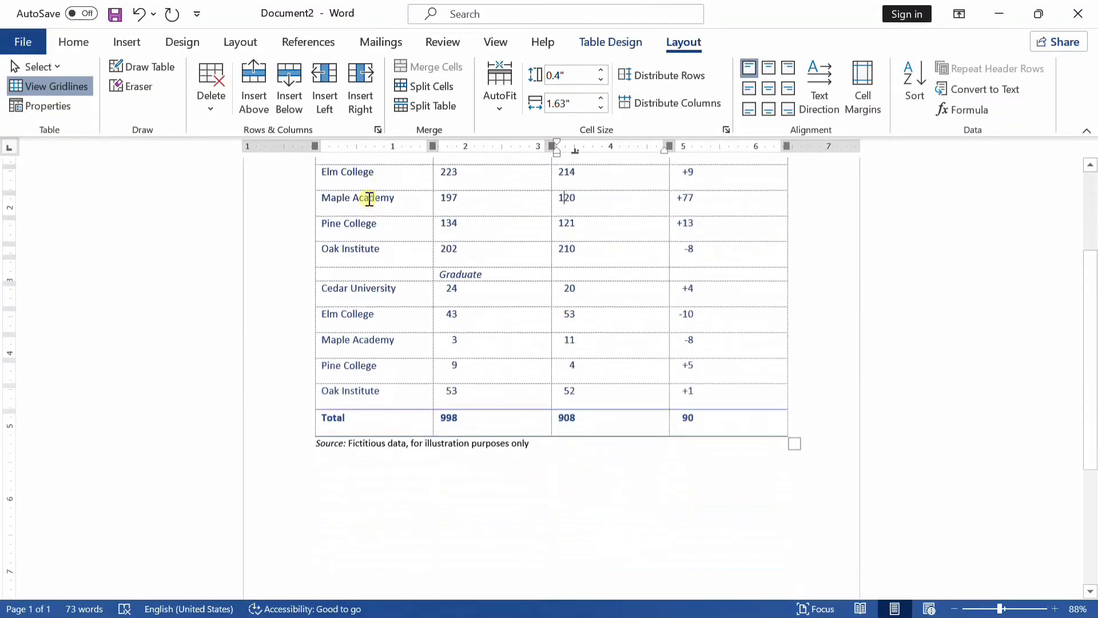
pyautogui.scroll(-4, 370, 200)
pyautogui.click(577, 242)
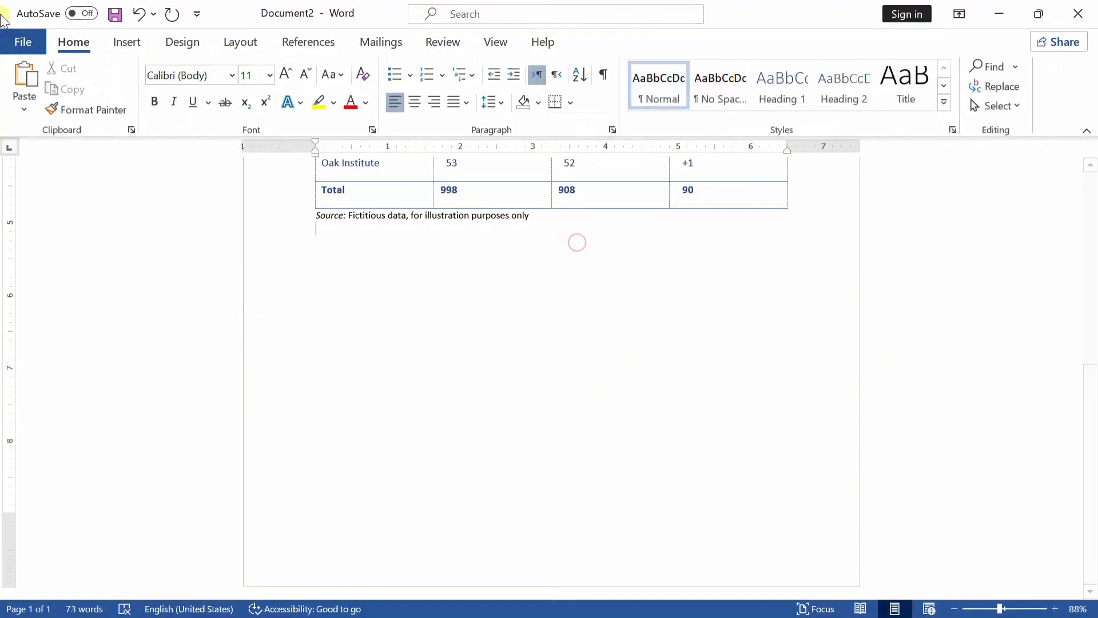
pyautogui.click(129, 42)
pyautogui.click(121, 86)
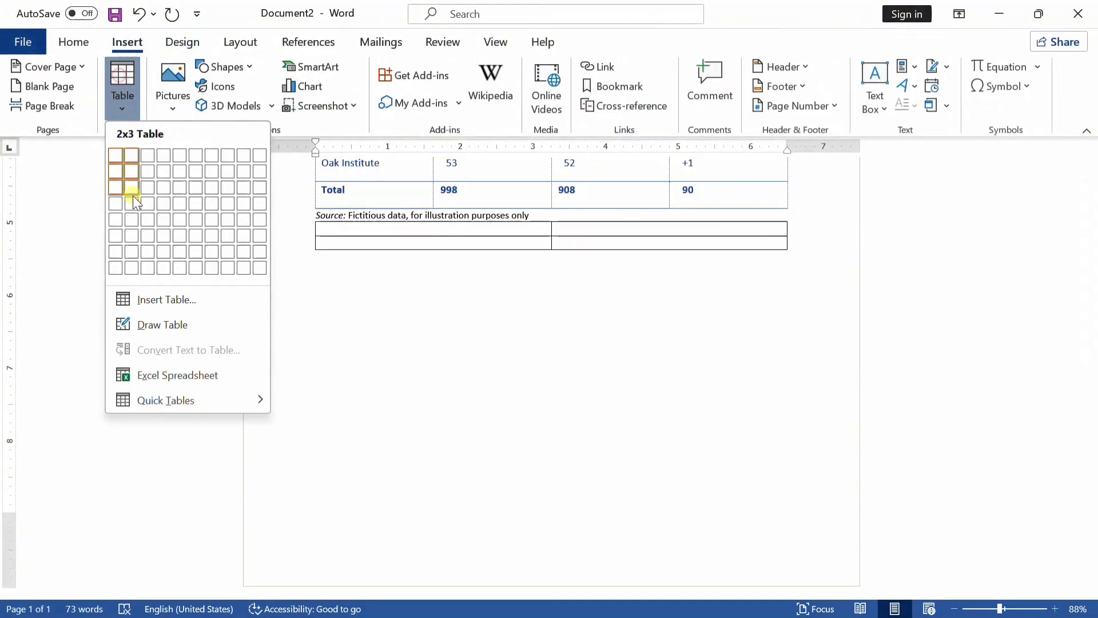
pyautogui.click(164, 193)
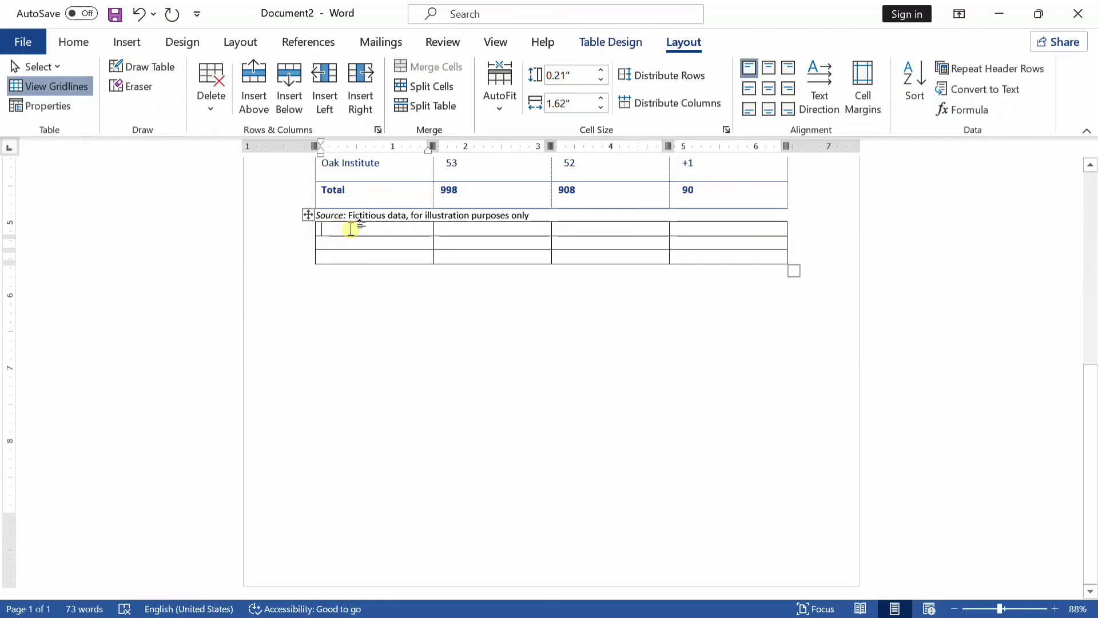
# Step: Select the new table's first cell, then its entire first column
pyautogui.click(64, 67)
pyautogui.click(72, 89)
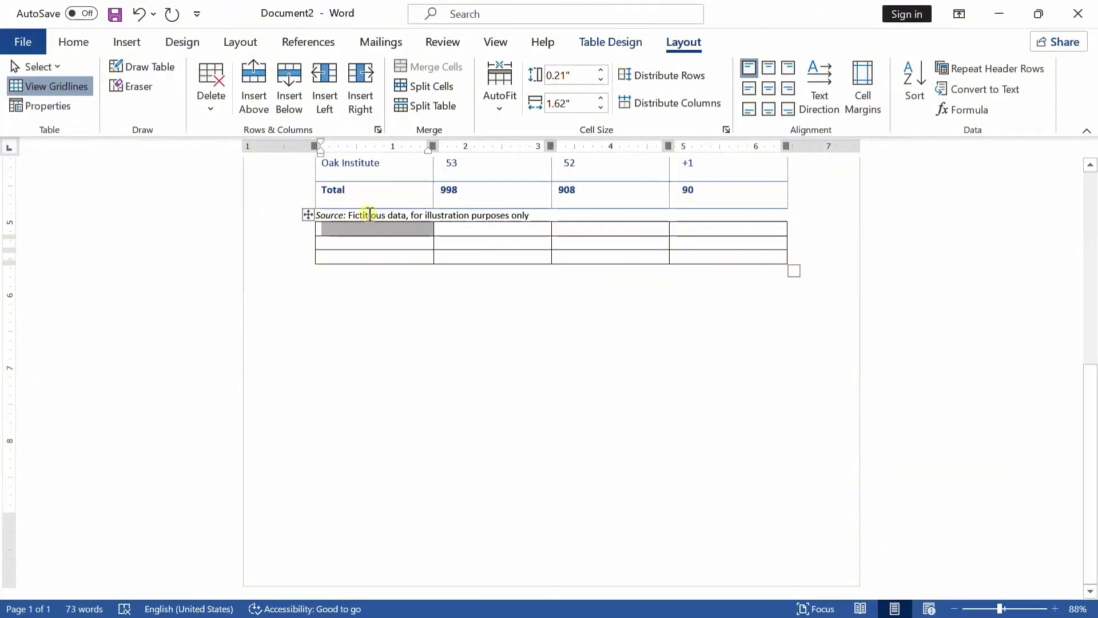
pyautogui.click(63, 63)
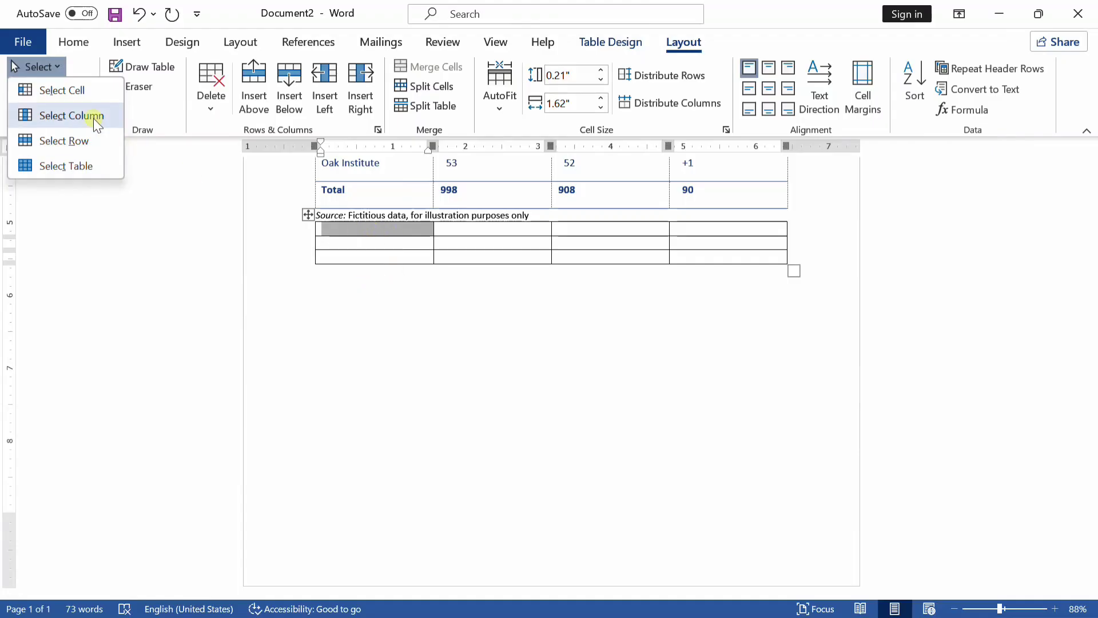
pyautogui.click(71, 115)
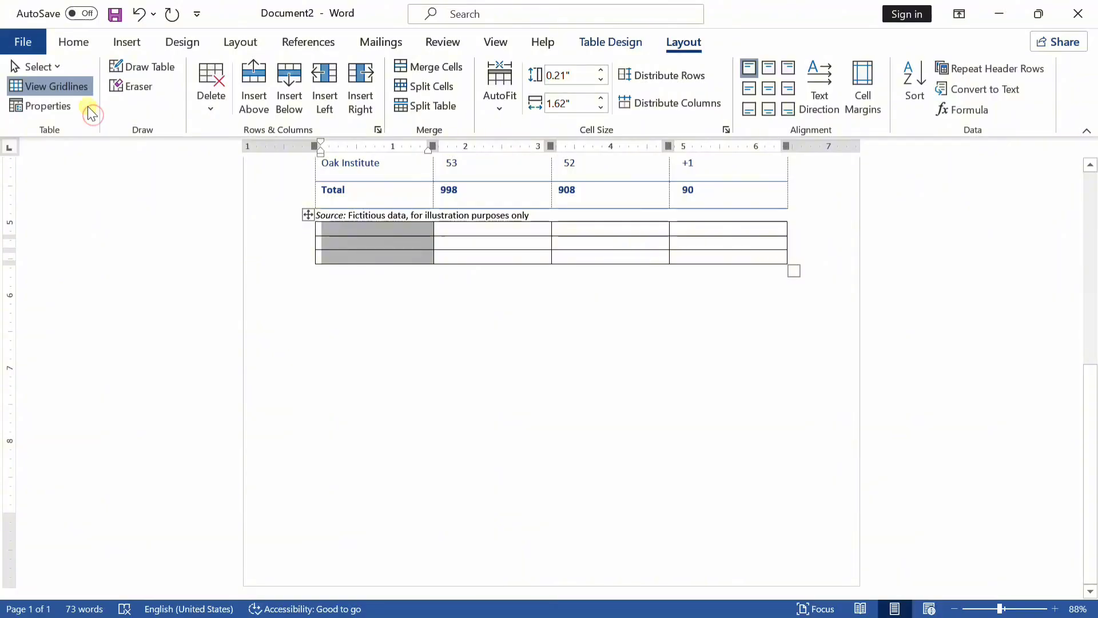
# Step: Apply row selection to the selected first column, then select the whole table from a cell in its second row
pyautogui.click(56, 62)
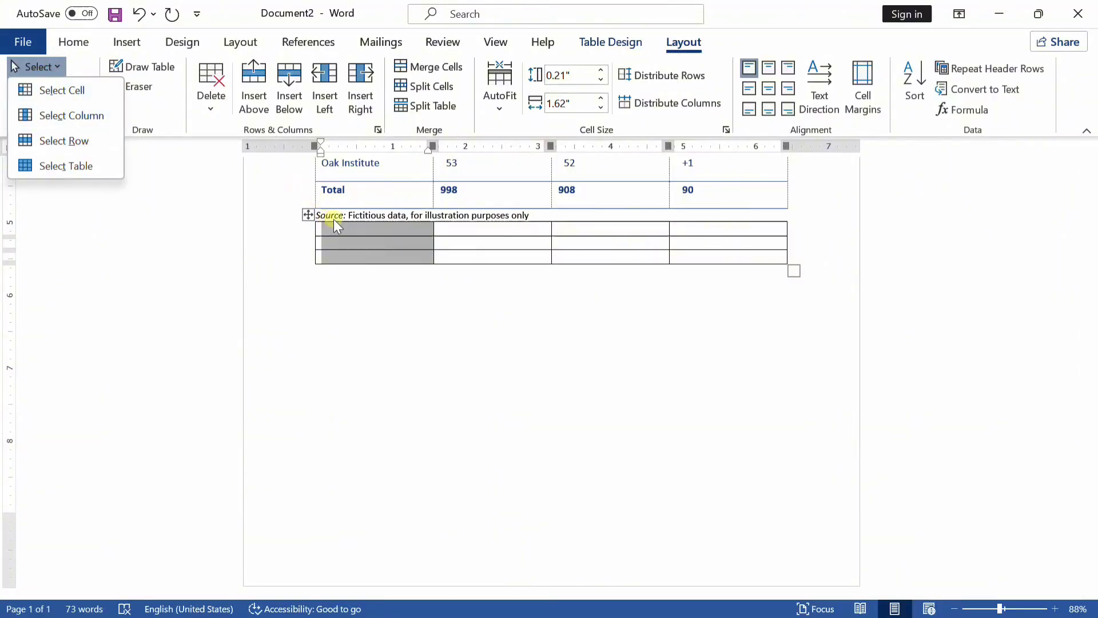
pyautogui.click(43, 142)
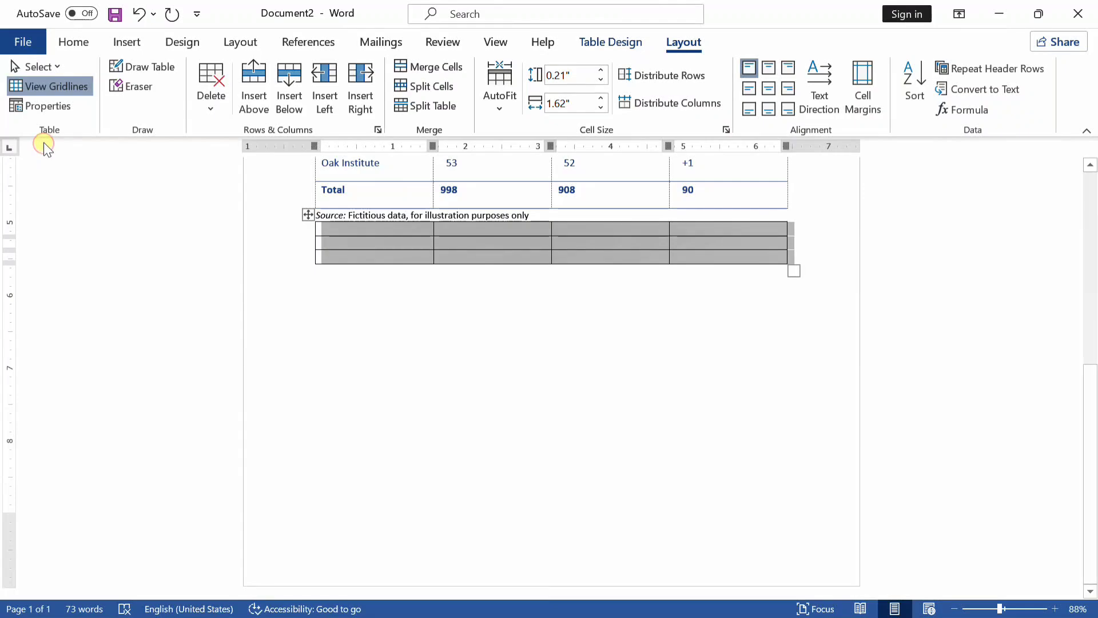
pyautogui.click(35, 66)
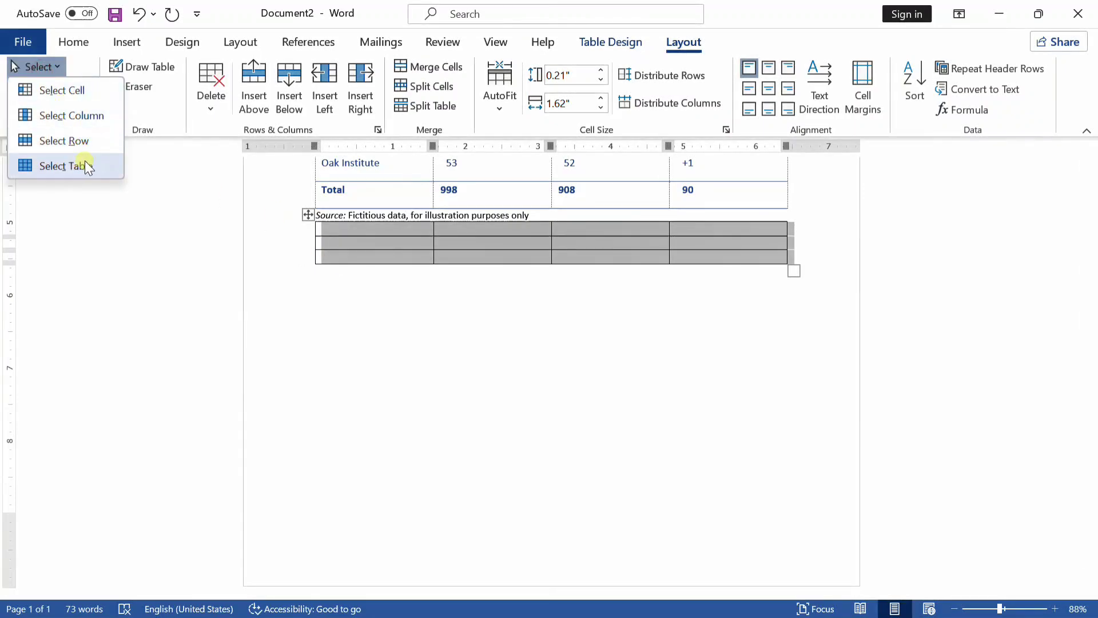
pyautogui.click(359, 243)
pyautogui.click(359, 242)
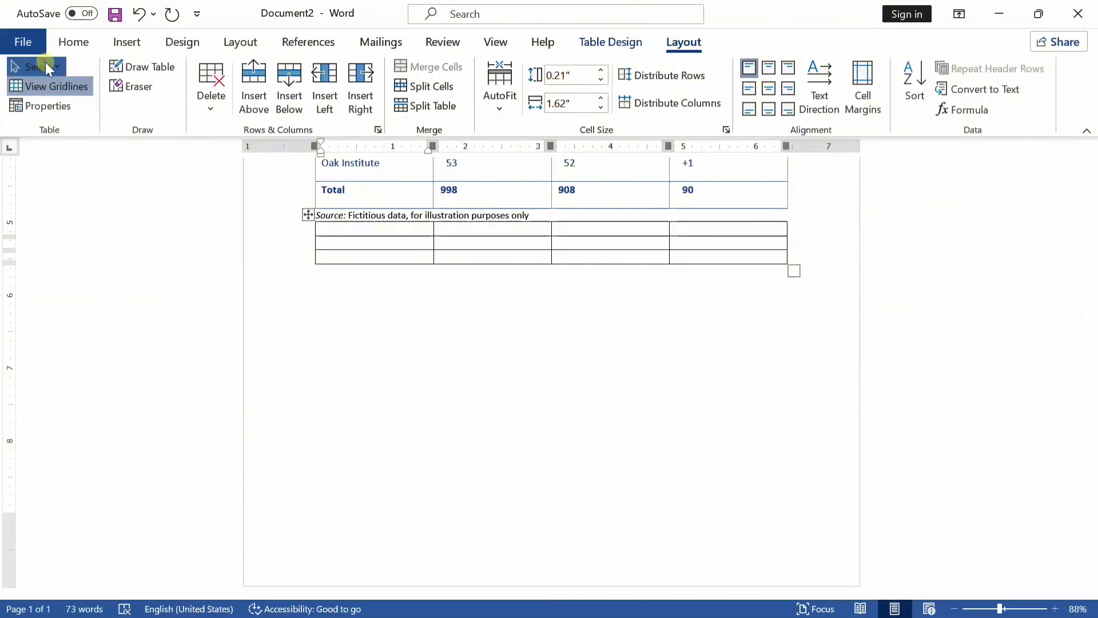
pyautogui.click(46, 65)
pyautogui.click(63, 166)
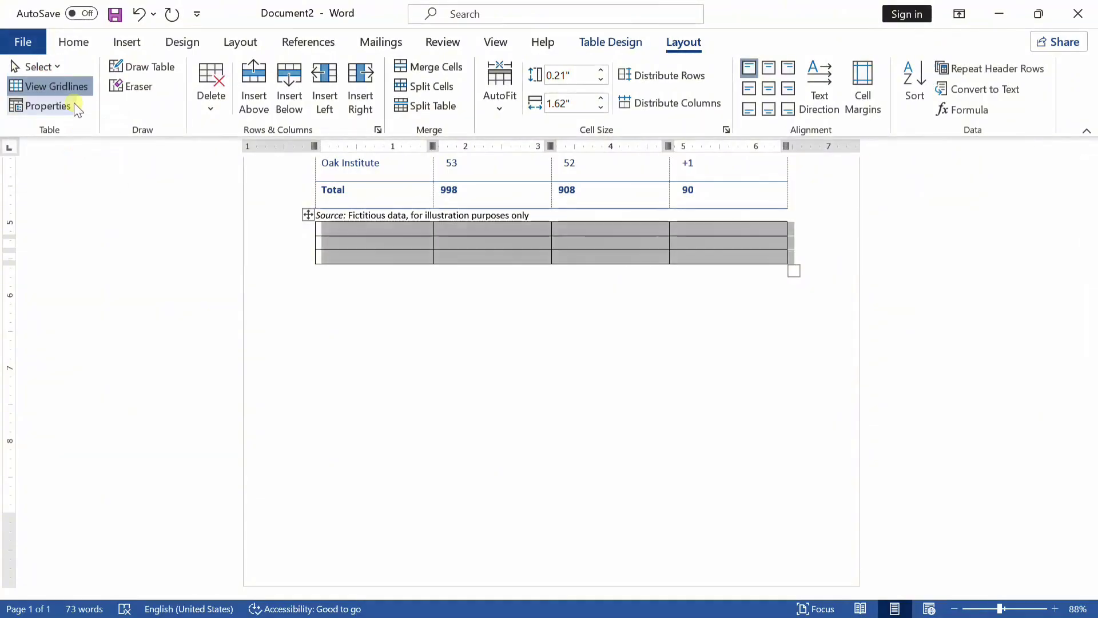
# Step: Turn off the display of table gridlines
pyautogui.click(70, 87)
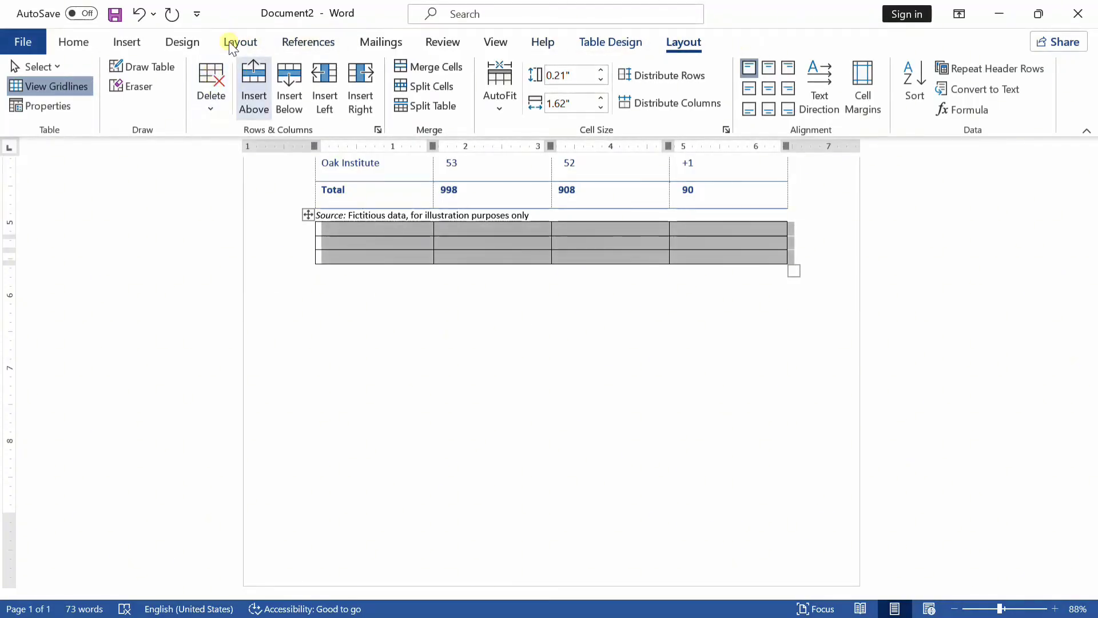
pyautogui.click(77, 88)
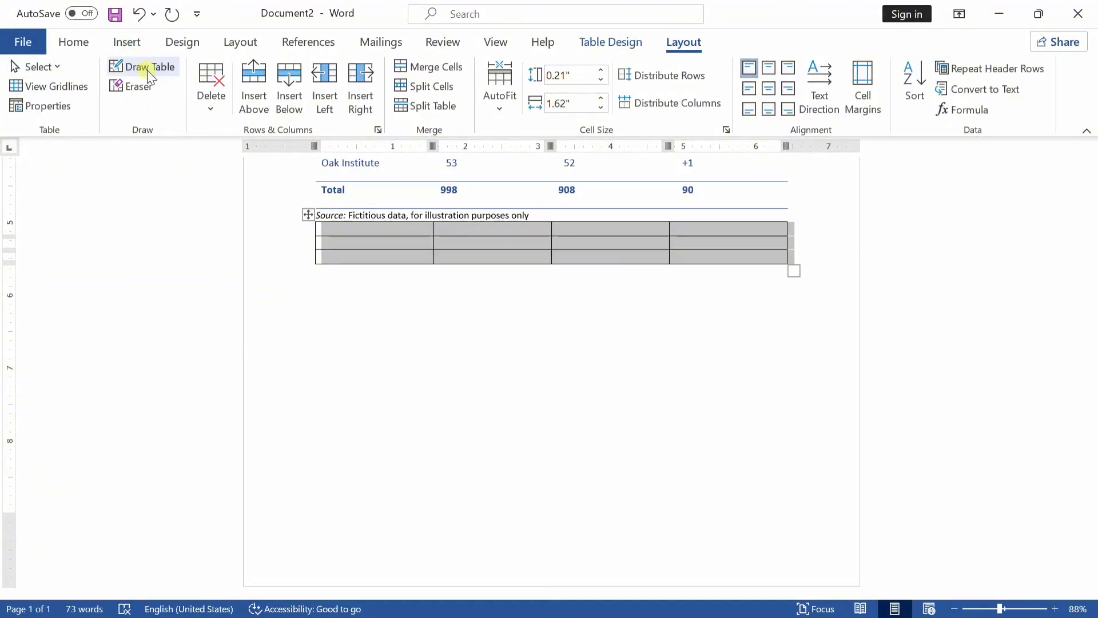
# Step: Draw a vertical line through each of the lower table's four columns, splitting every column in two with Draw Table
pyautogui.click(463, 259)
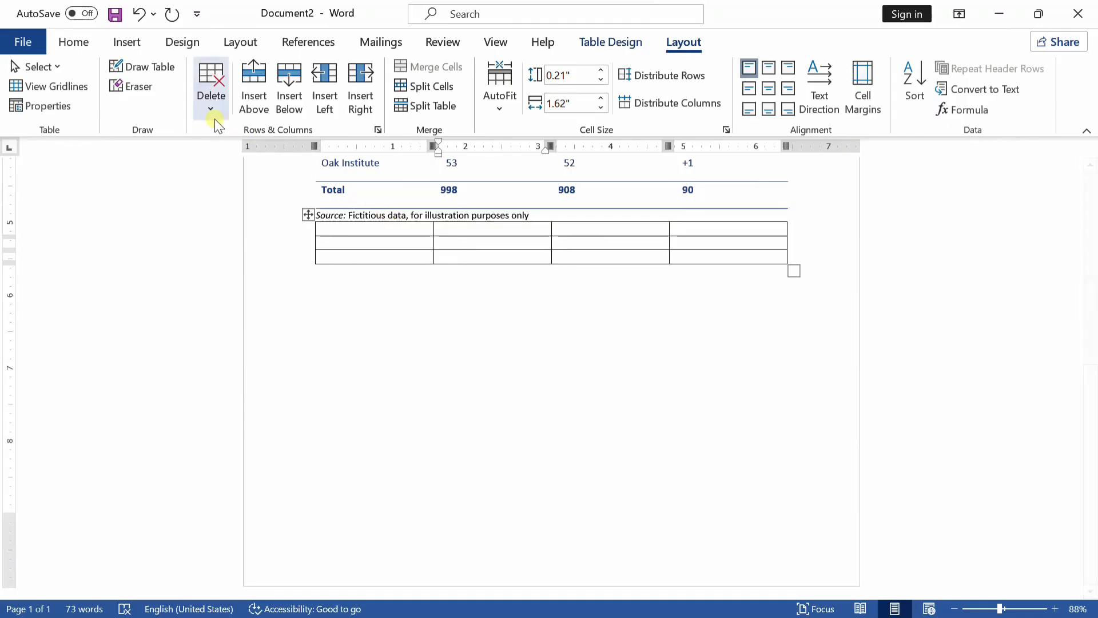
pyautogui.click(149, 67)
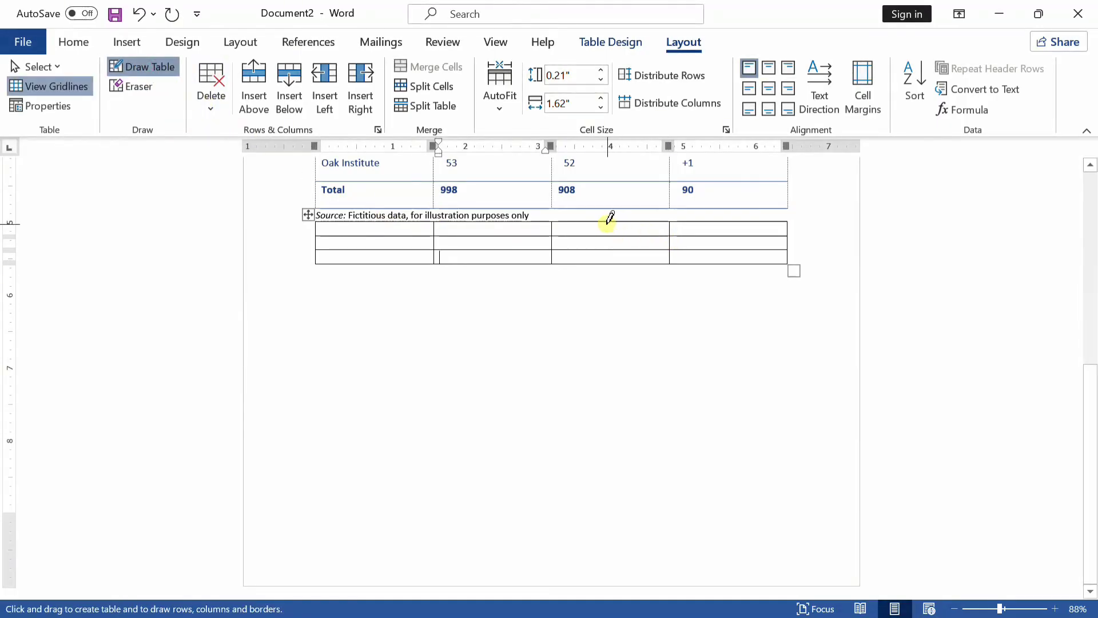
pyautogui.moveTo(607, 230); pyautogui.dragTo(607, 263)
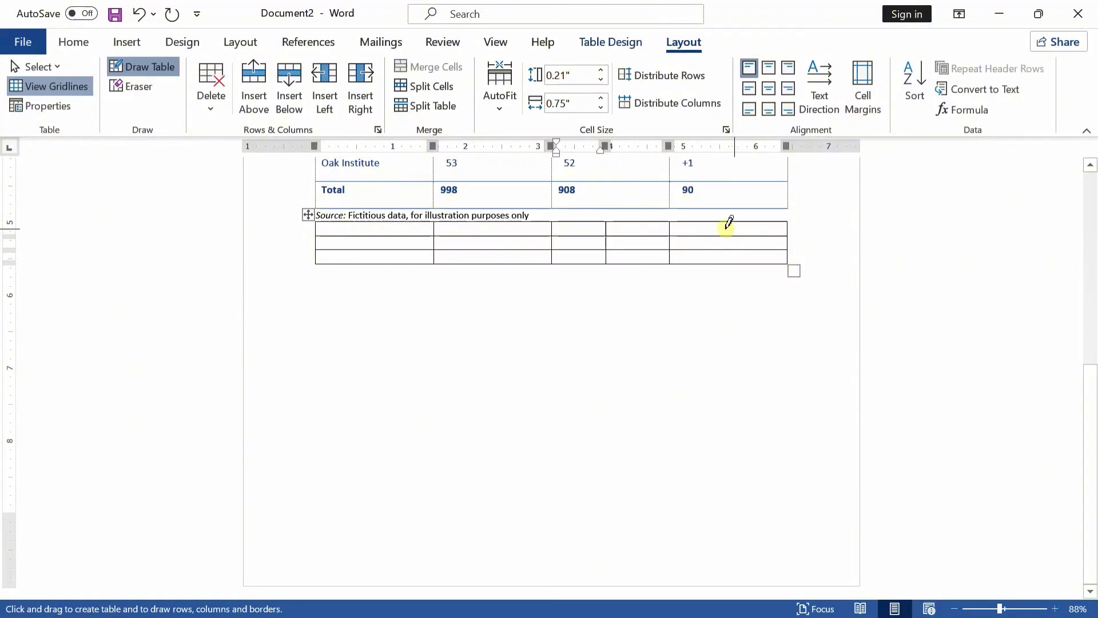
pyautogui.moveTo(729, 221); pyautogui.dragTo(729, 263)
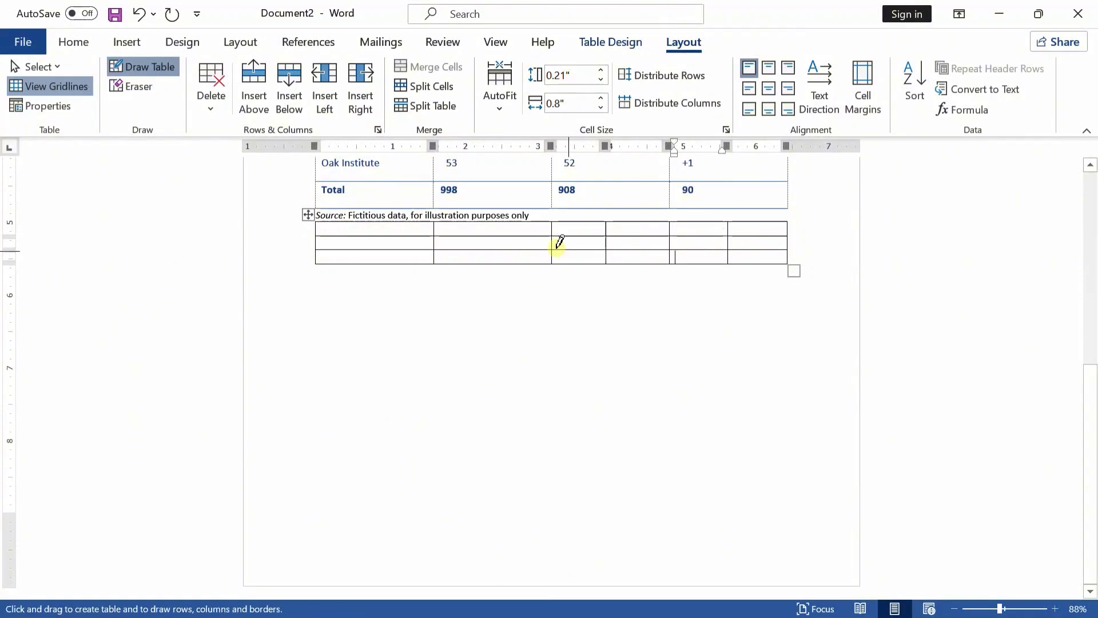
pyautogui.moveTo(493, 222); pyautogui.dragTo(492, 263)
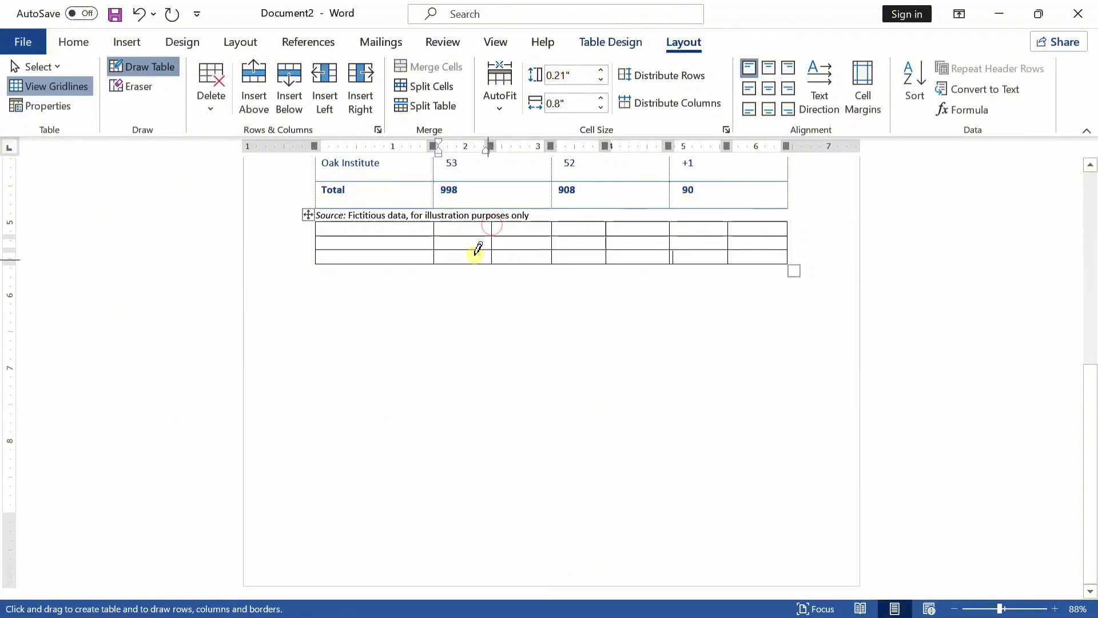
pyautogui.moveTo(367, 221); pyautogui.dragTo(366, 264)
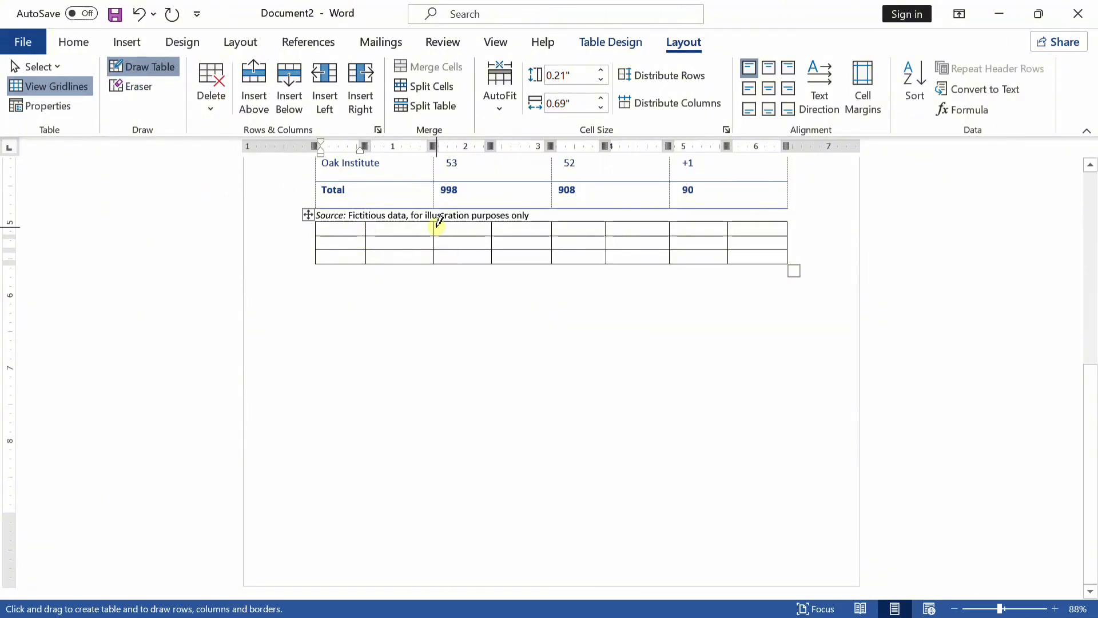
# Step: Erase the inner borders of the last two columns in the first two rows, merging the four cells into one
pyautogui.click(153, 96)
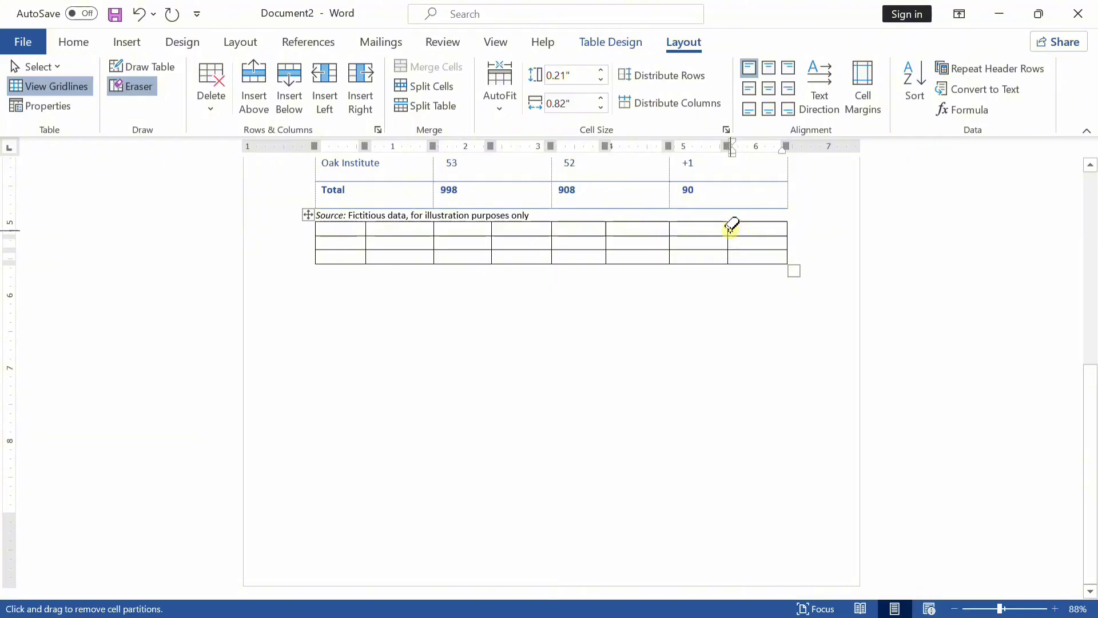
pyautogui.click(731, 230)
pyautogui.moveTo(732, 234); pyautogui.dragTo(732, 245)
pyautogui.click(733, 243)
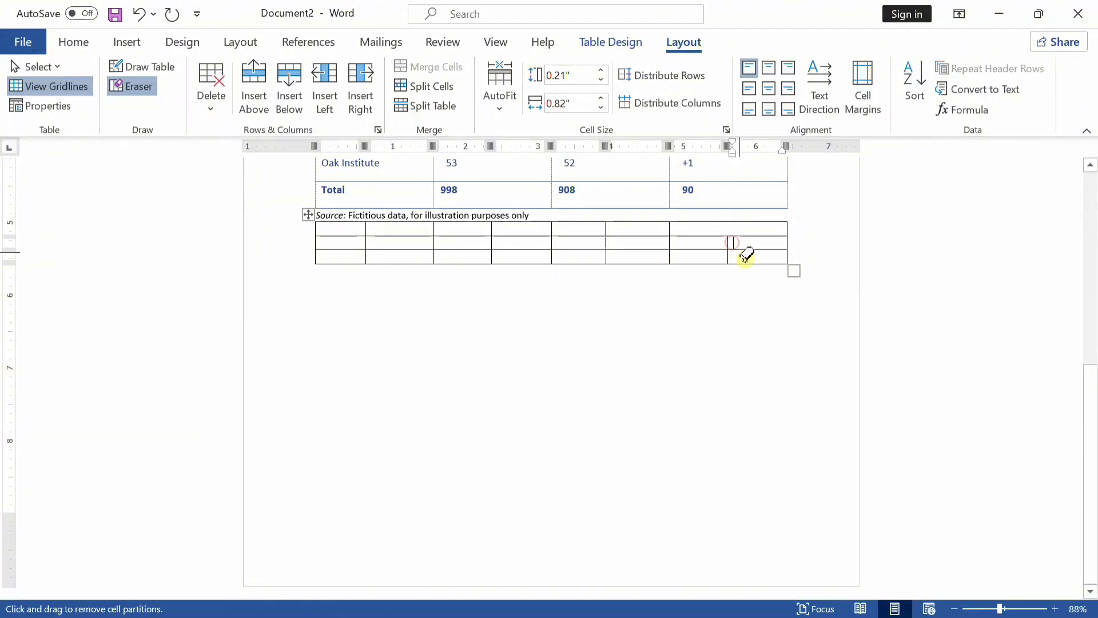
pyautogui.click(1028, 608)
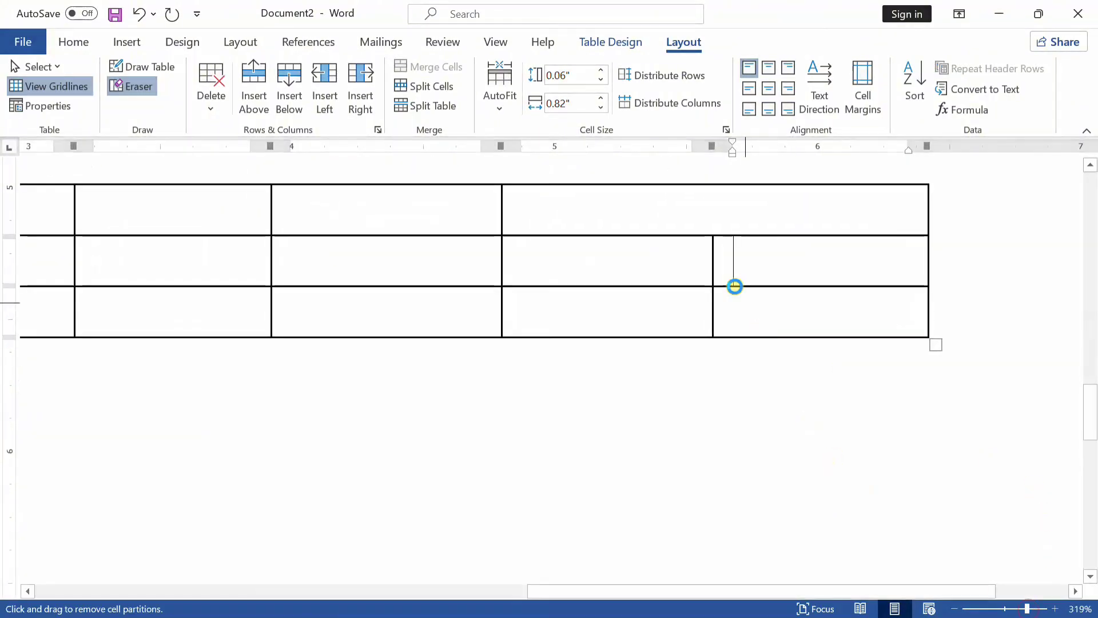
pyautogui.click(715, 264)
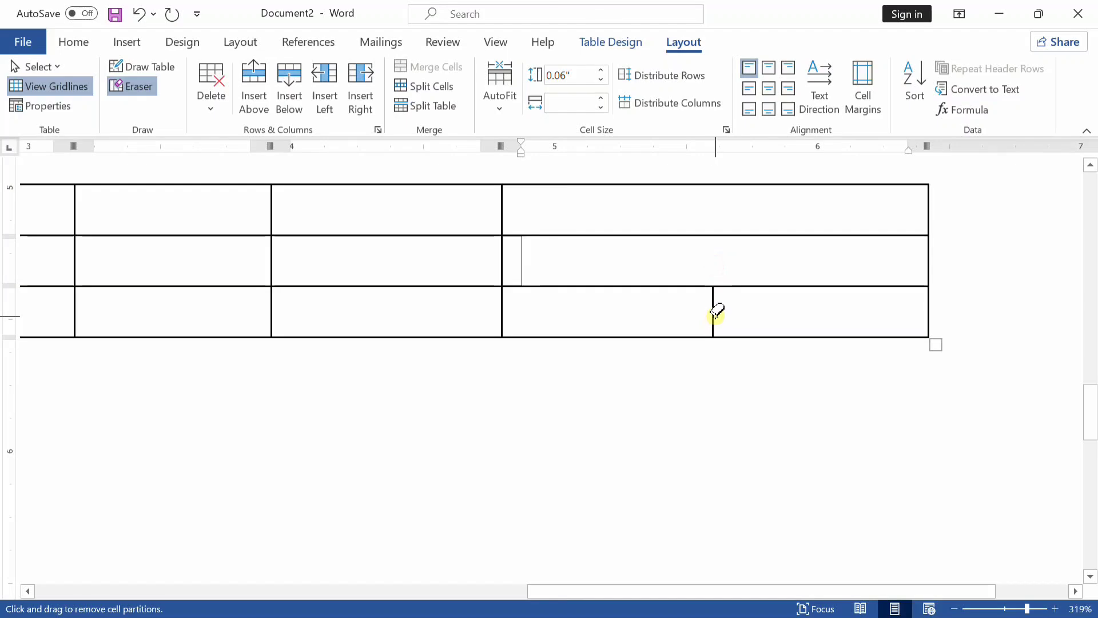
pyautogui.click(733, 239)
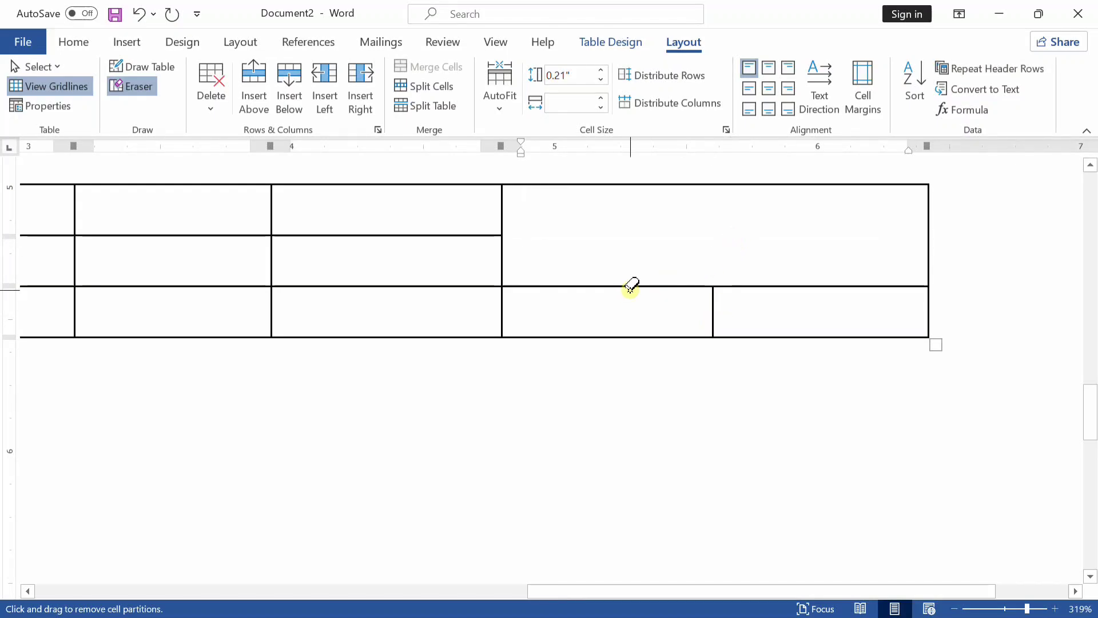
# Step: Enter "degree" in the merged cell and centre it horizontally
pyautogui.write('degree')
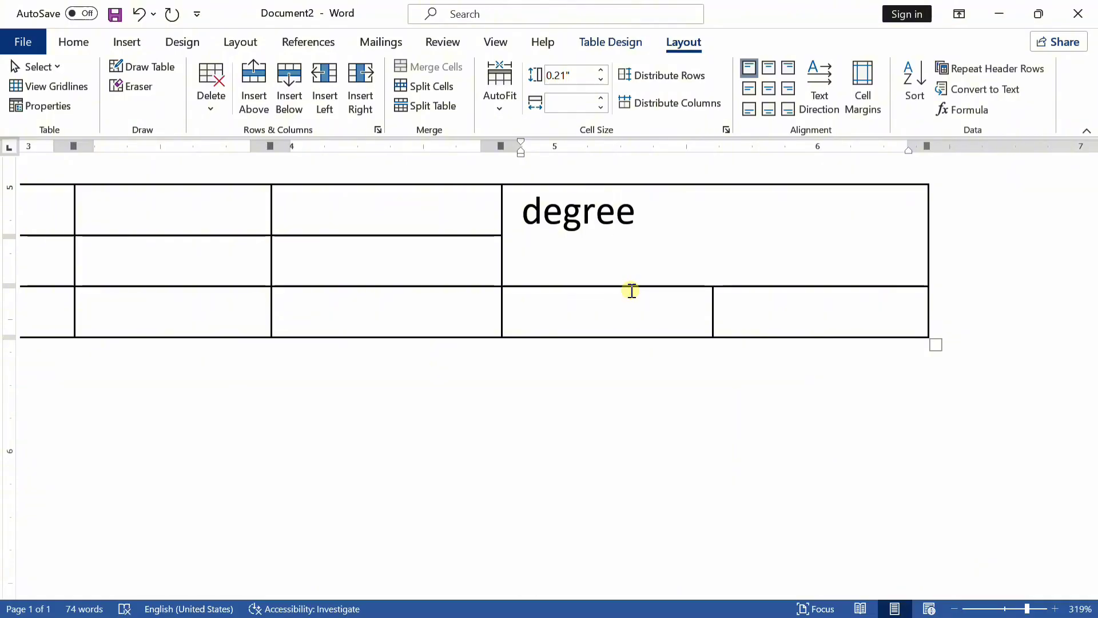
pyautogui.hotkey('alt', 'F4')
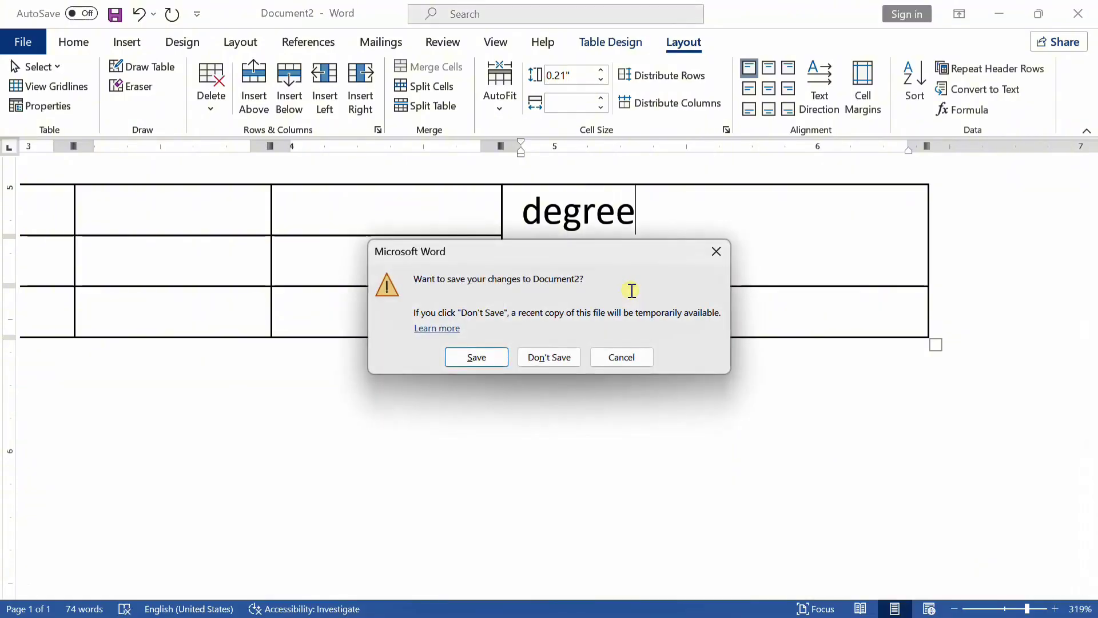
pyautogui.click(716, 251)
pyautogui.hotkey('ctrl', 'e')
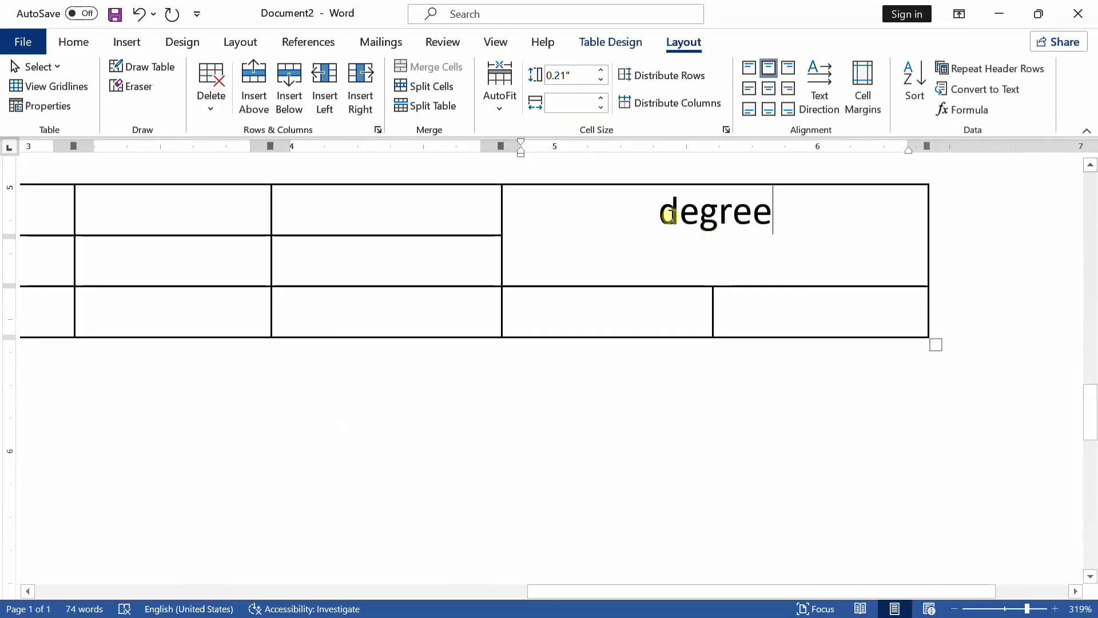
# Step: Erase the inner borders of the fifth and sixth columns in the first two rows to form one cell, and switch off the Eraser
pyautogui.scroll(3, 597, 218)
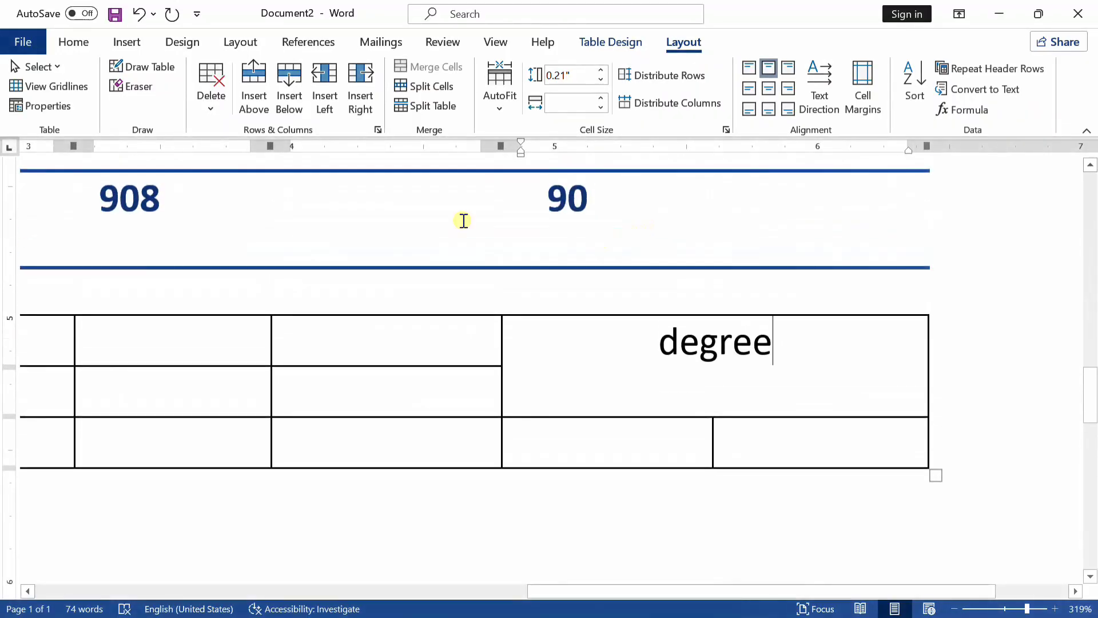
pyautogui.click(135, 86)
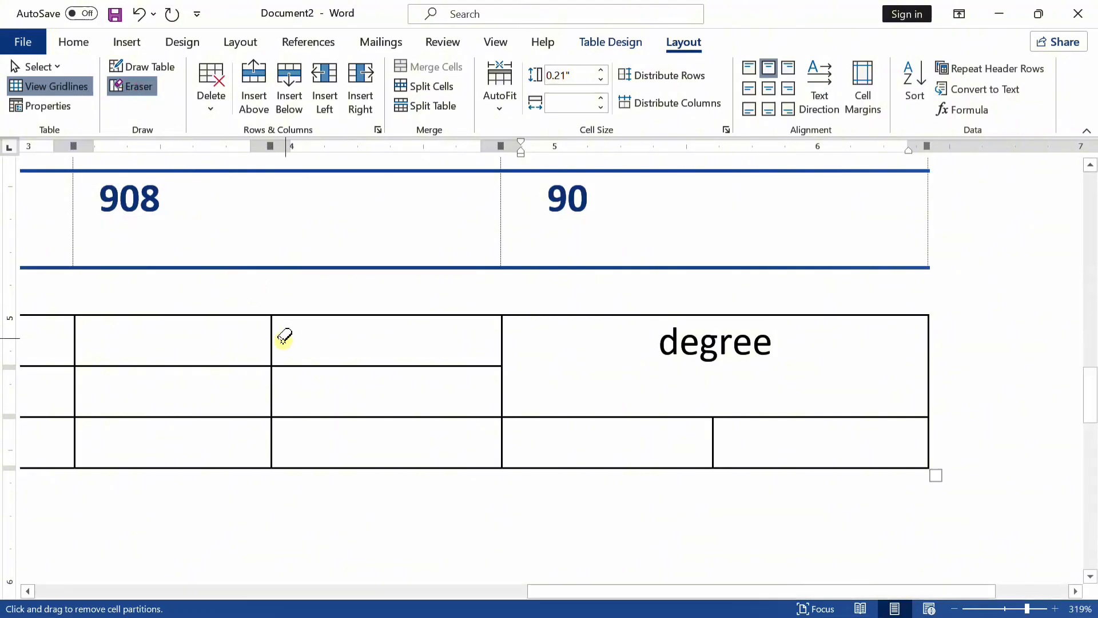
pyautogui.moveTo(271, 332); pyautogui.dragTo(277, 424)
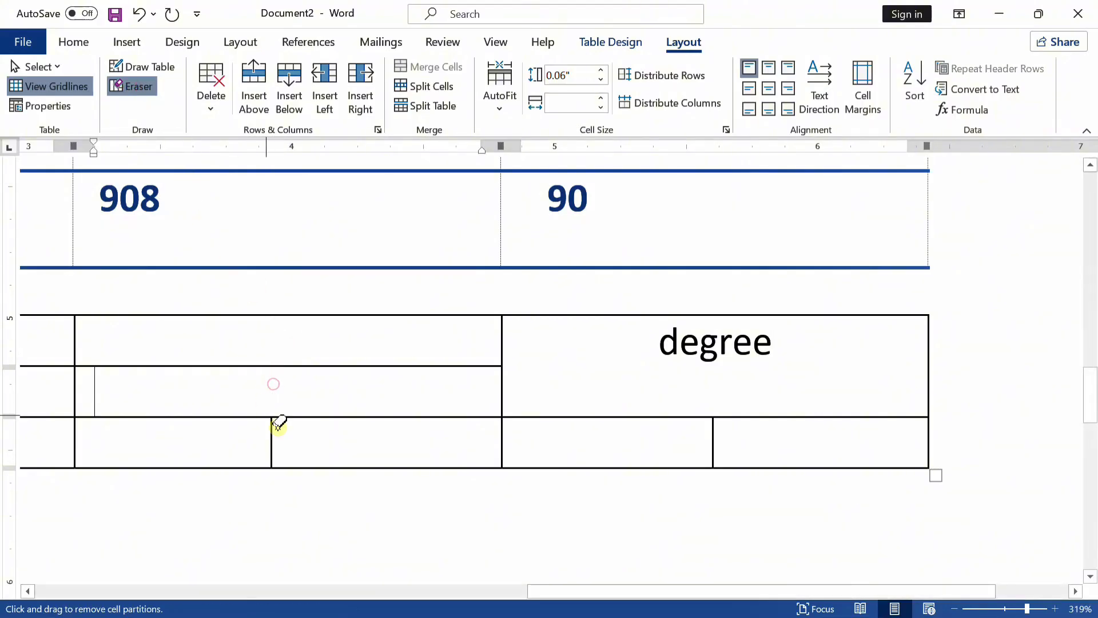
pyautogui.click(265, 365)
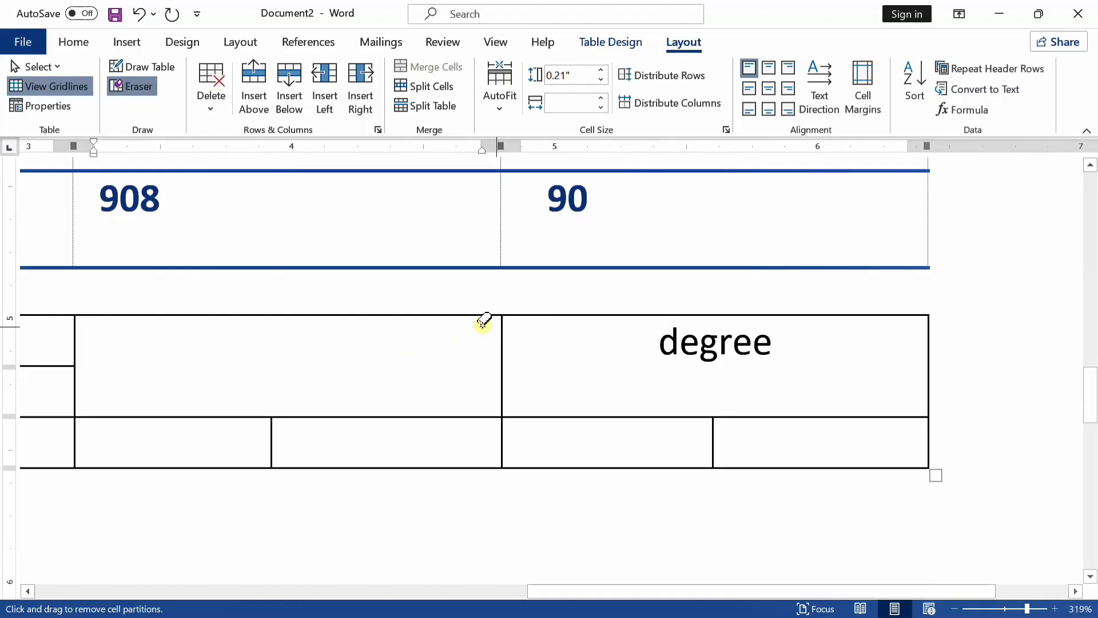
pyautogui.click(1005, 609)
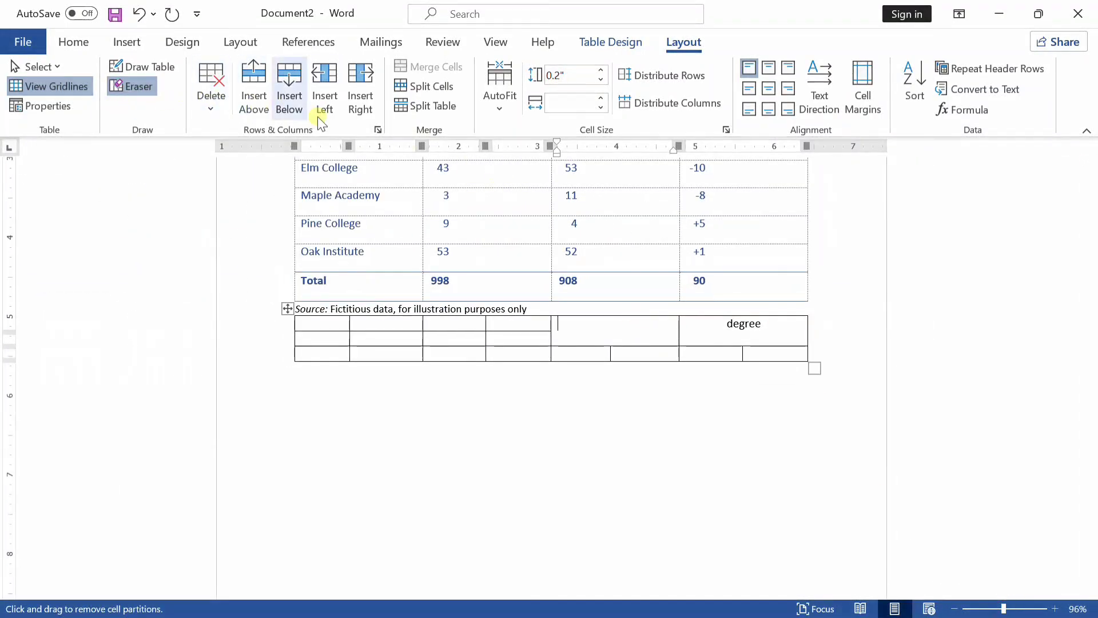
pyautogui.scroll(4, 473, 221)
pyautogui.scroll(-3, 411, 458)
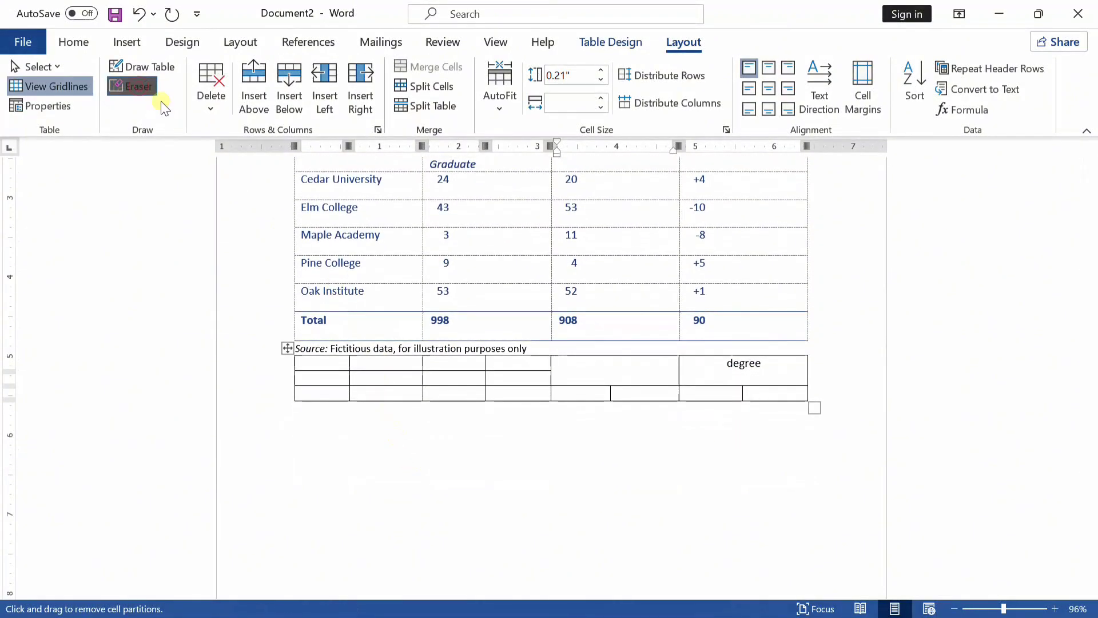
pyautogui.click(125, 83)
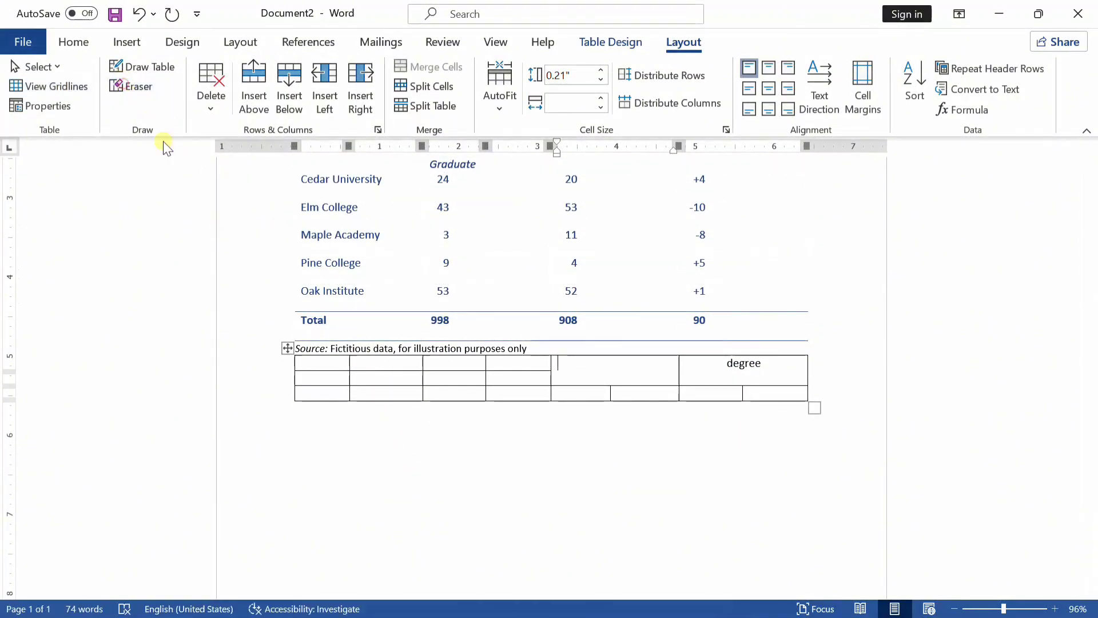
pyautogui.click(205, 96)
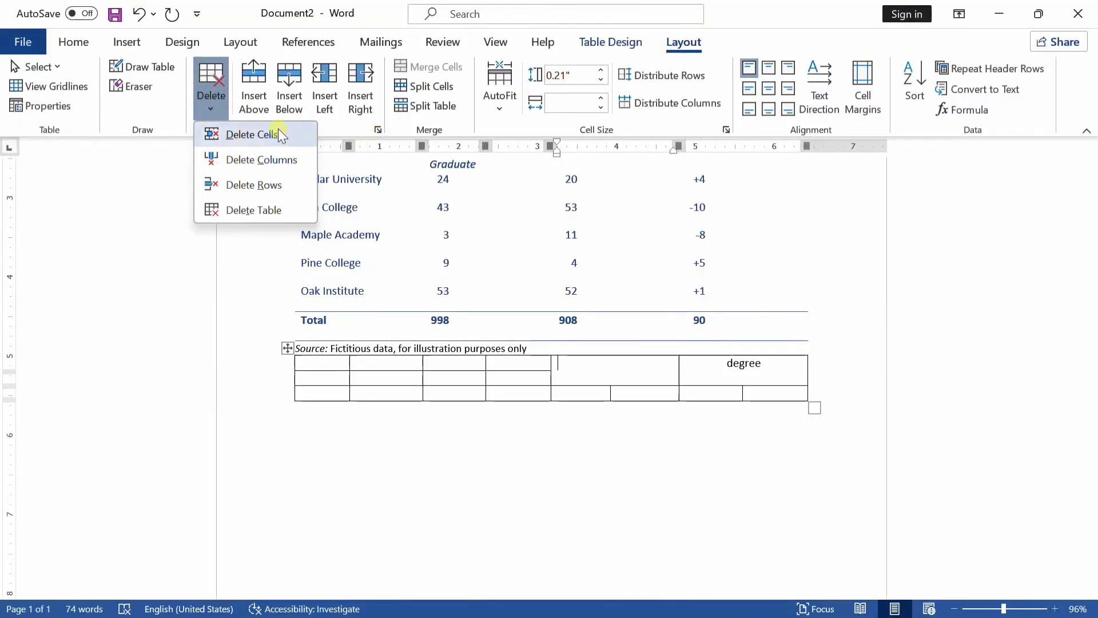
pyautogui.click(544, 400)
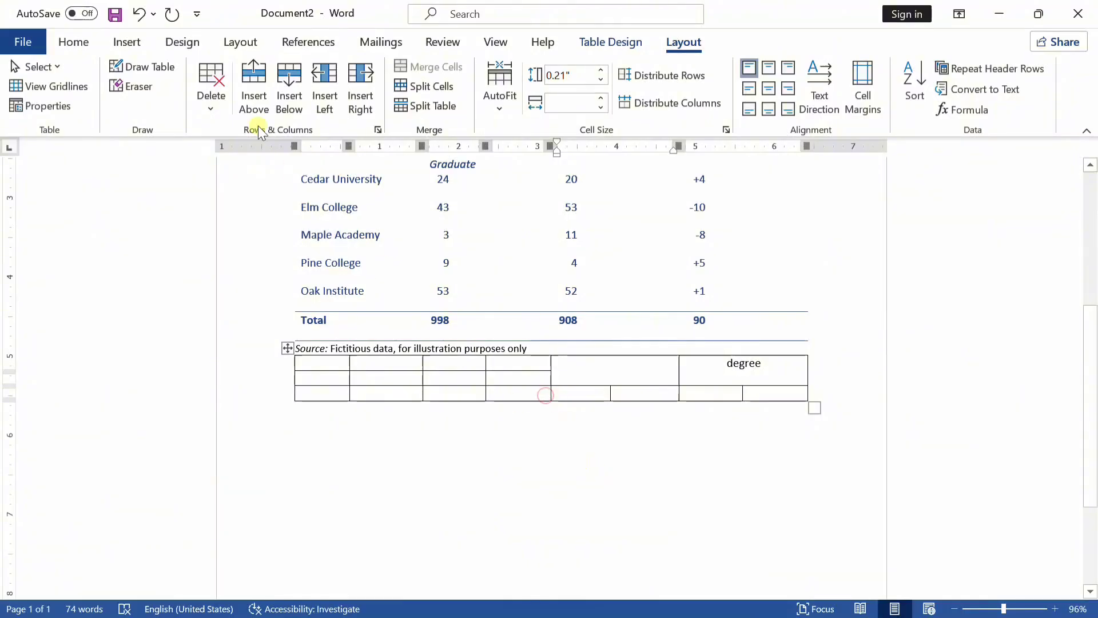
pyautogui.click(77, 42)
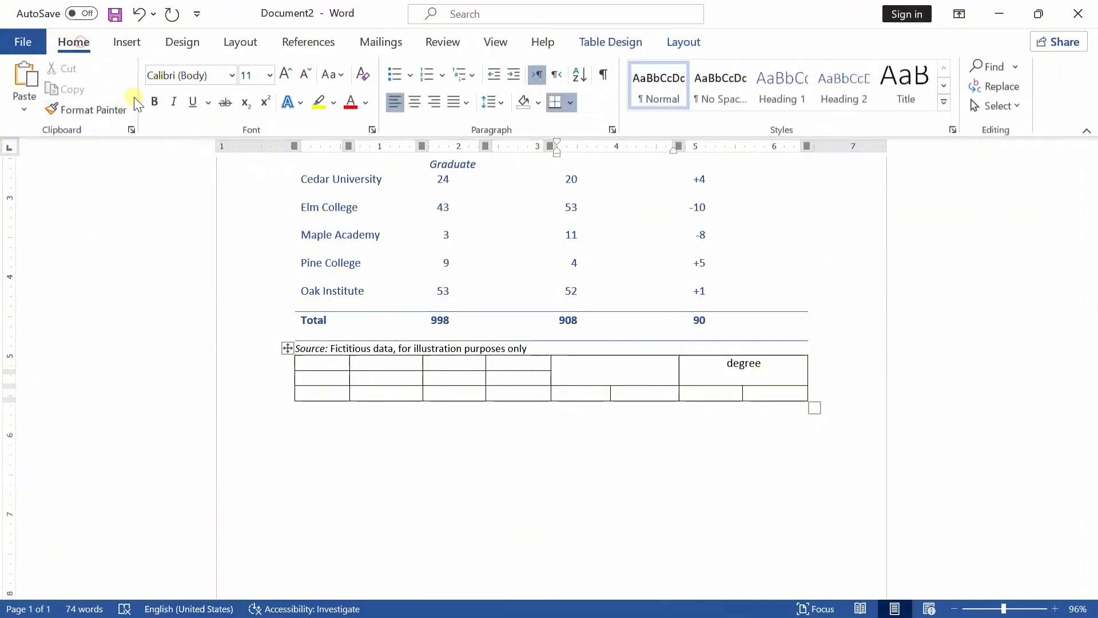
# Step: Insert a table with three columns and two rows in the blank area below the table containing "degree"
pyautogui.click(122, 44)
pyautogui.click(551, 418)
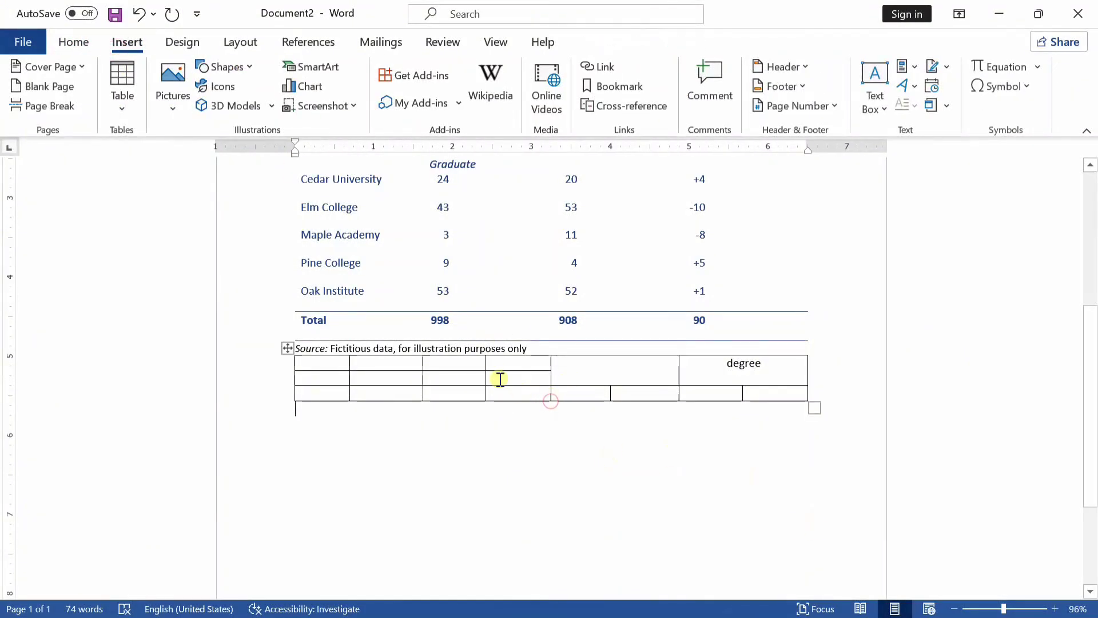
pyautogui.scroll(-5, 367, 326)
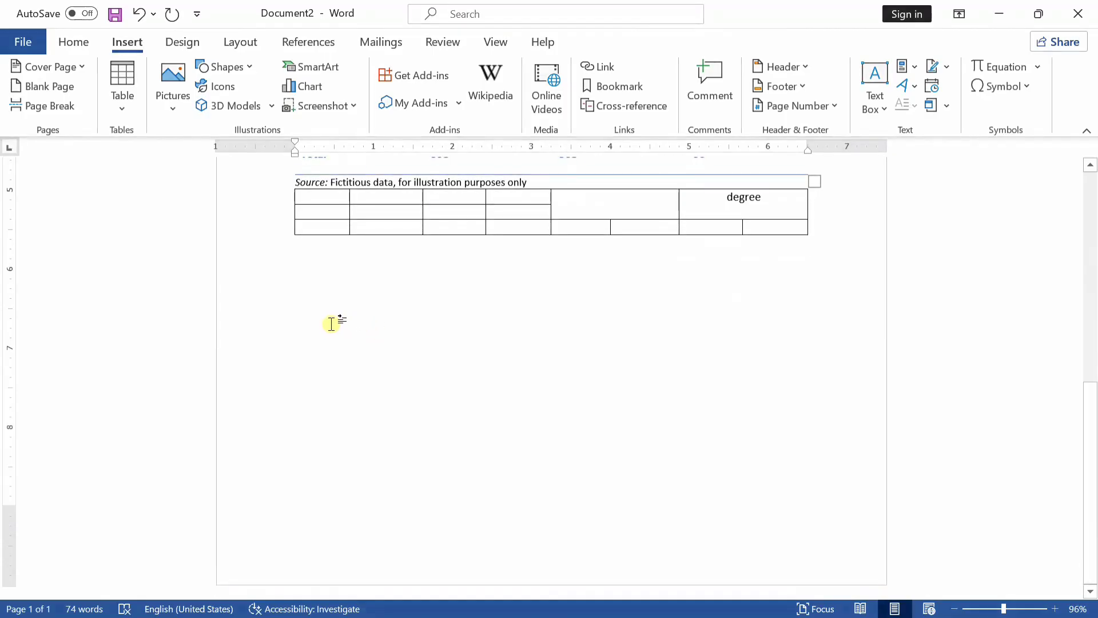
pyautogui.click(122, 86)
pyautogui.click(145, 173)
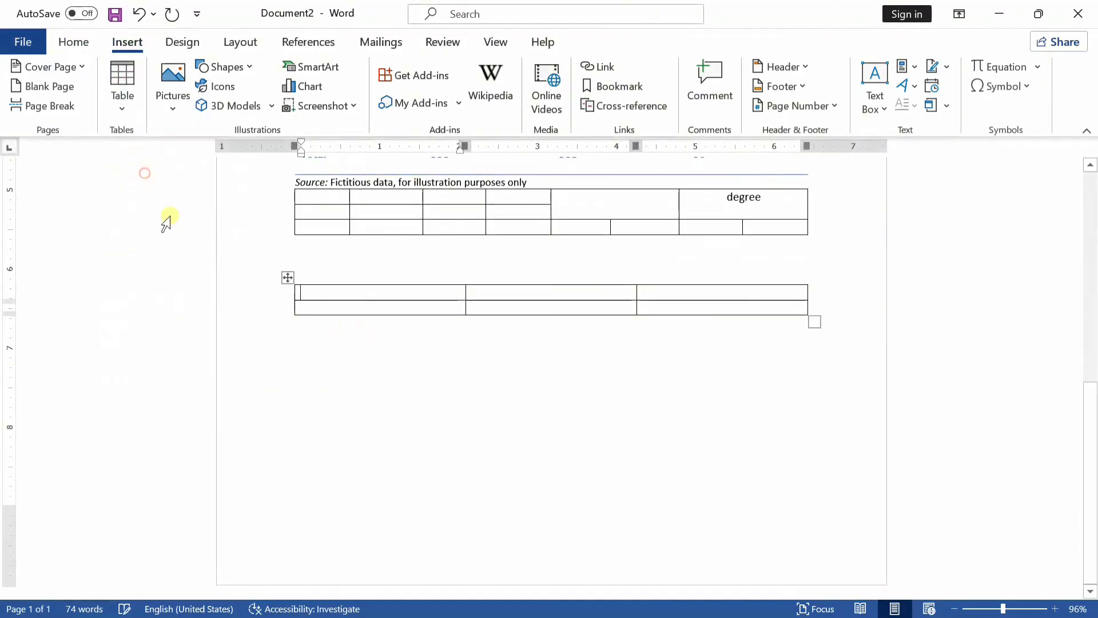
pyautogui.press('Return')
pyautogui.press('Return')
pyautogui.press('Return')
pyautogui.press('Return')
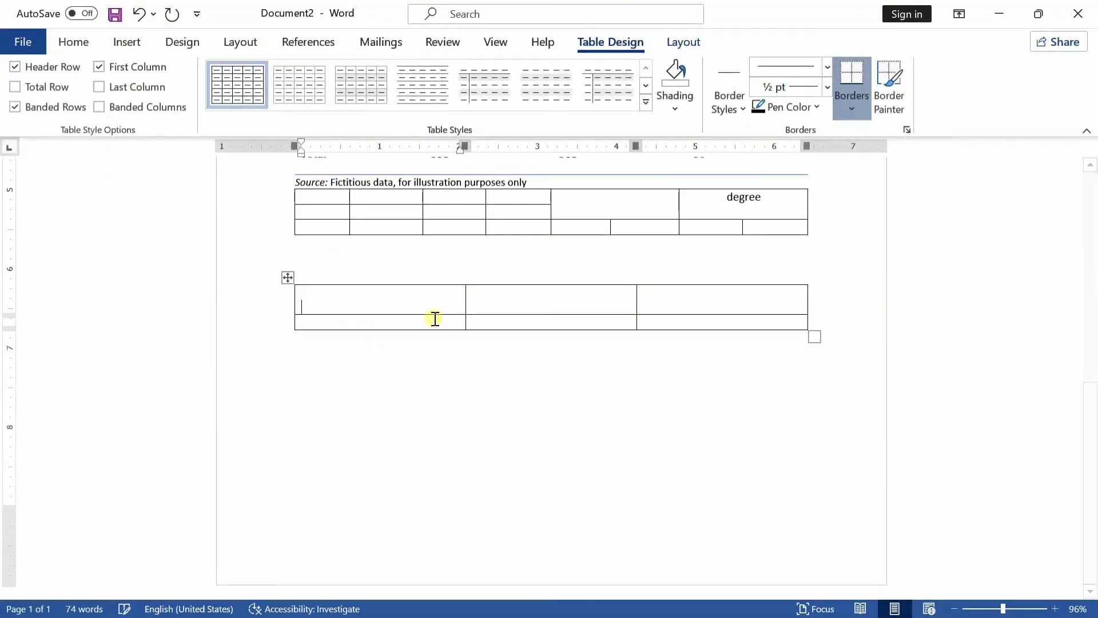
pyautogui.press('BackSpace')
pyautogui.press('BackSpace')
pyautogui.press('BackSpace')
pyautogui.press('BackSpace')
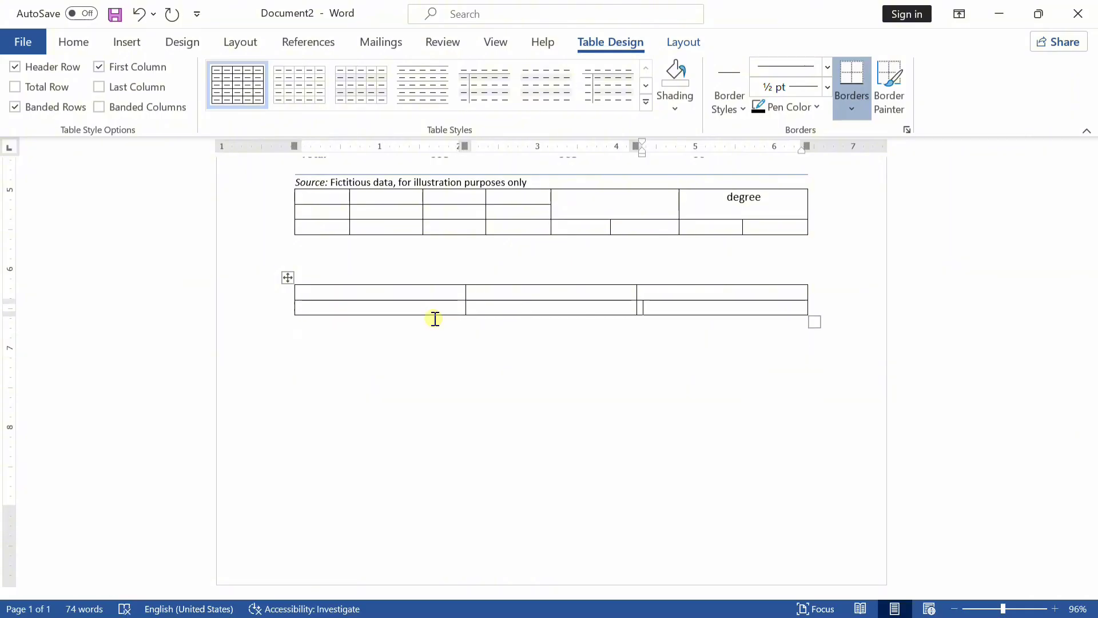
# Step: Extend the new three-column table with two empty rows at its end, for four rows in total
pyautogui.press('Tab')
pyautogui.press('Tab')
pyautogui.press('Tab')
pyautogui.press('Tab')
pyautogui.press('Tab')
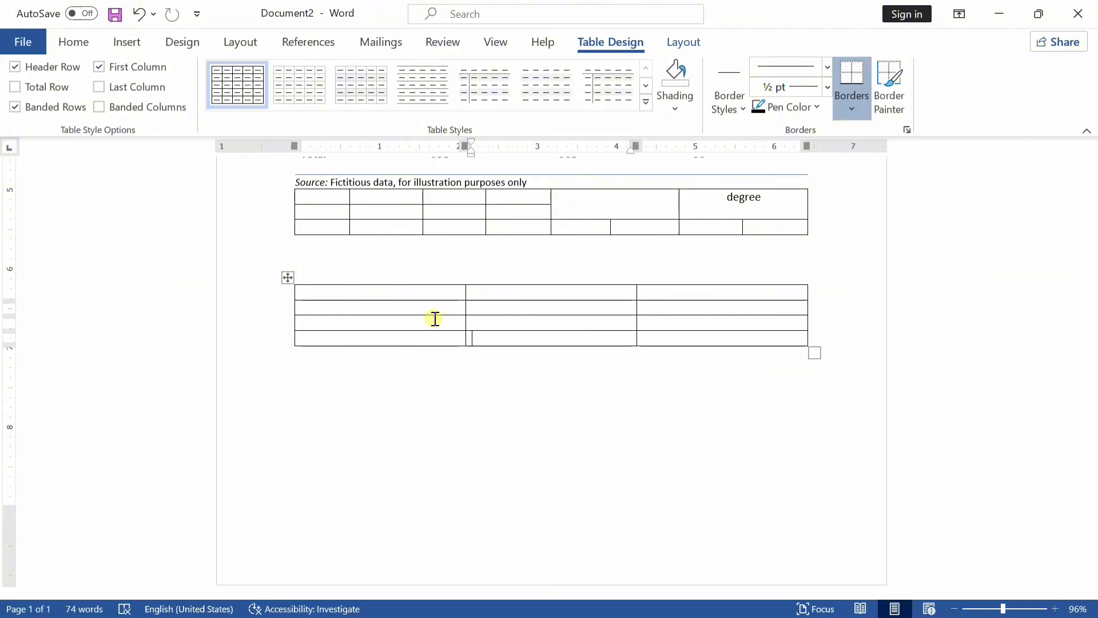
# Step: Fill the new table's first row with the headings Name, Job and Program, then place the cursor in the second row's first cell
pyautogui.click(394, 297)
pyautogui.write('naem')
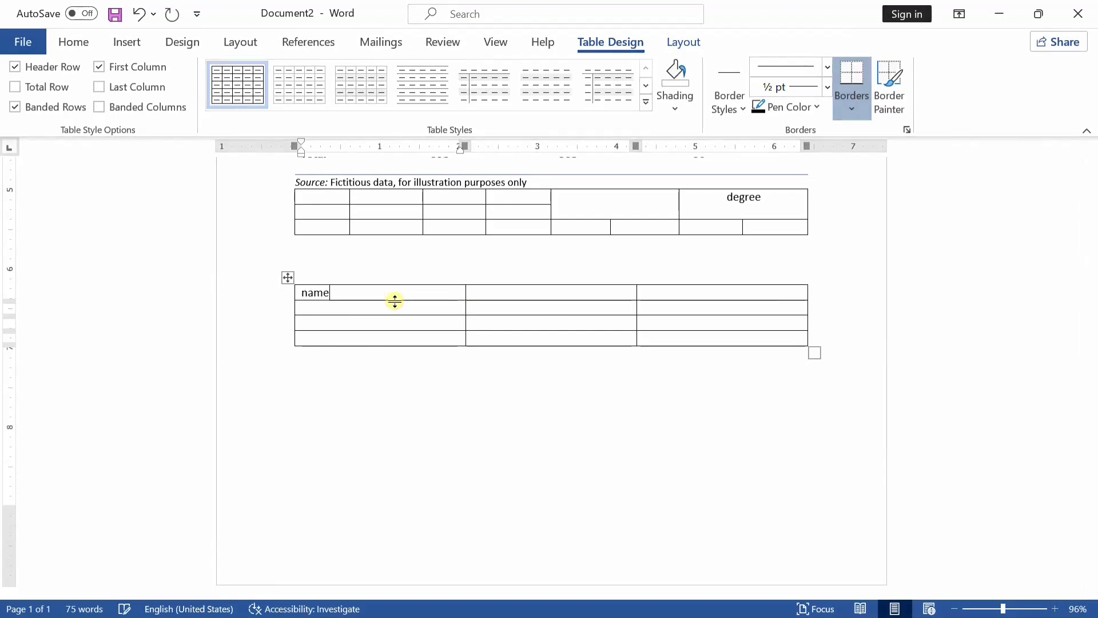
pyautogui.press('Tab')
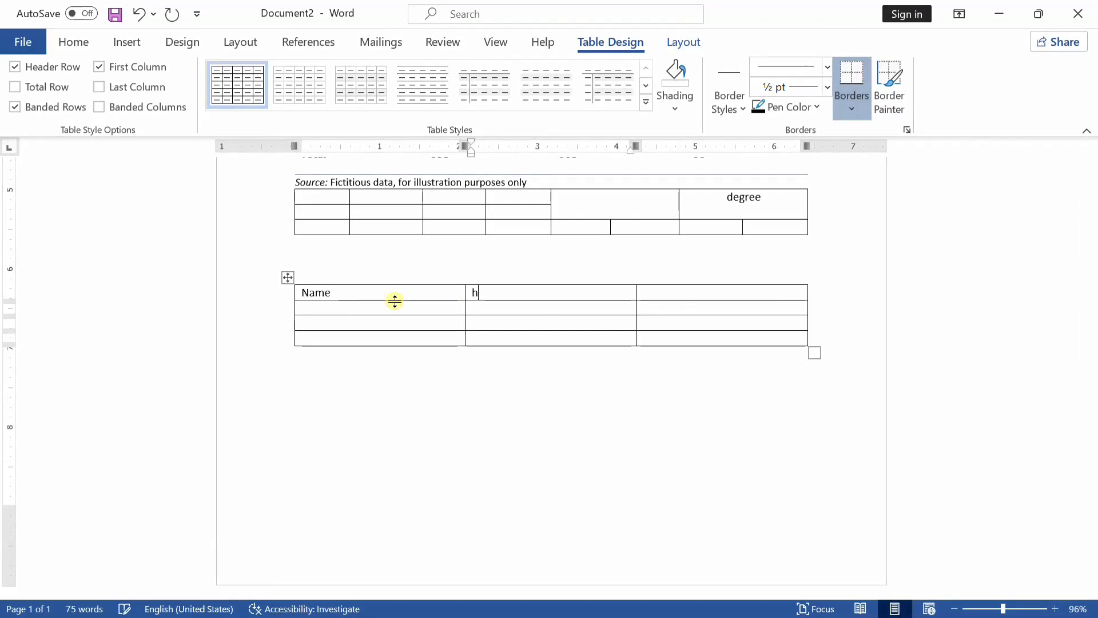
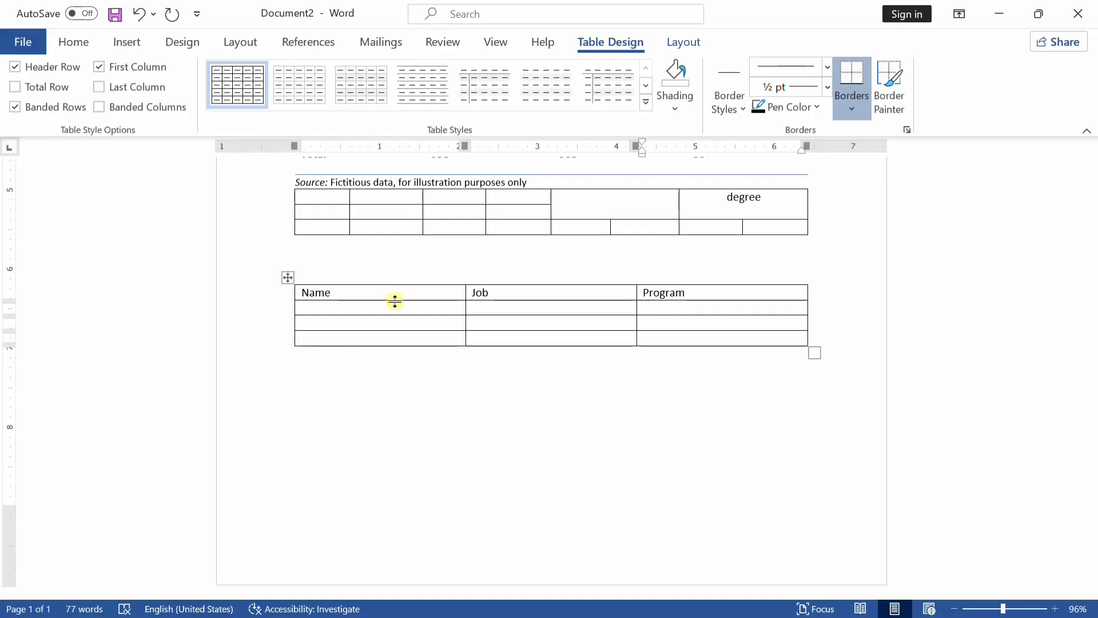
pyautogui.press('Left')
pyautogui.press('Left')
pyautogui.press('Left')
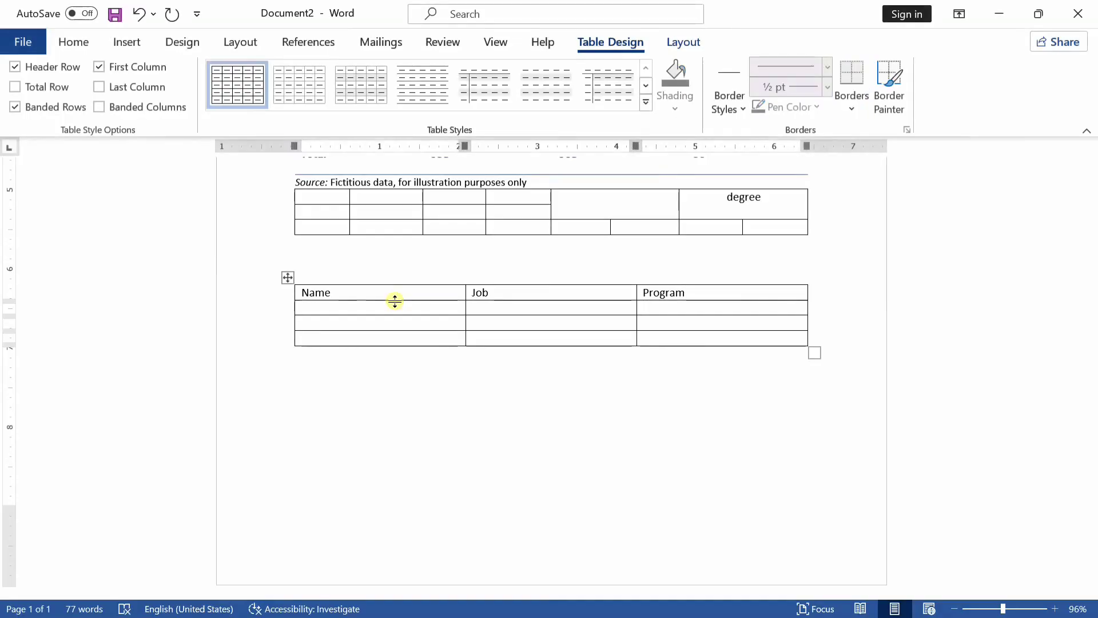
pyautogui.click(352, 312)
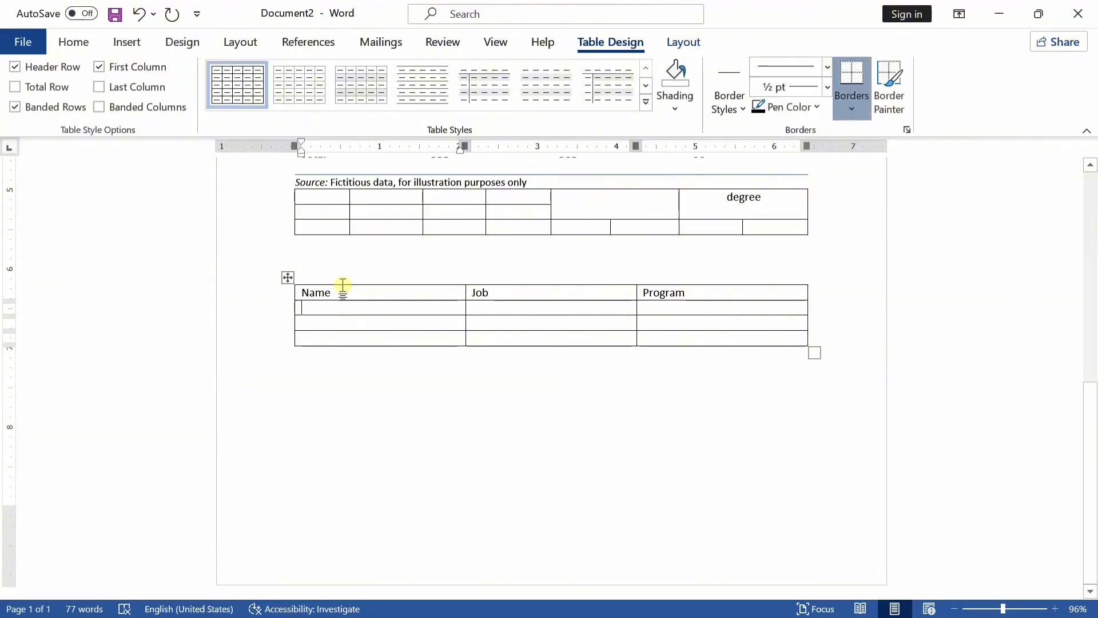
# Step: Delete the second row's first cell in the table headed Name, Job and Program, using the Shift cells left option
pyautogui.click(686, 41)
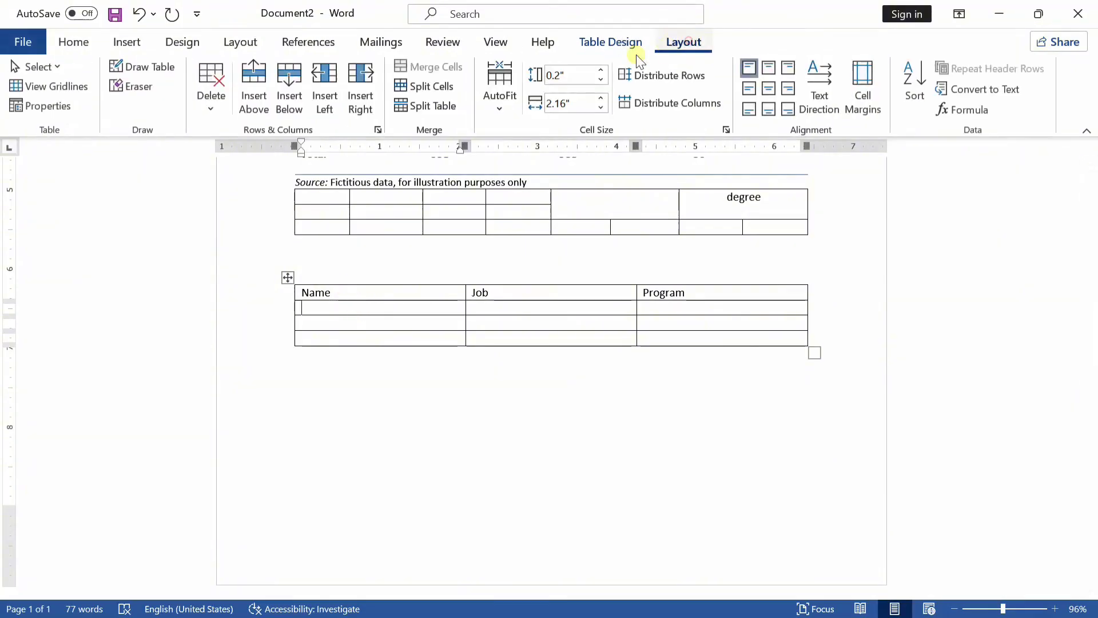
pyautogui.click(225, 106)
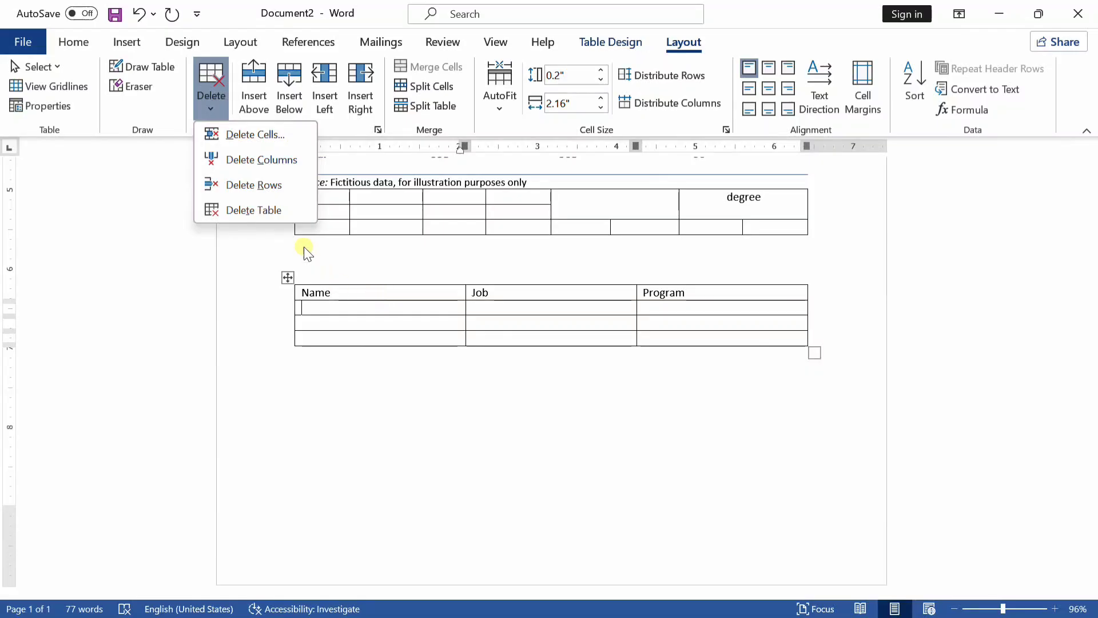
pyautogui.click(258, 134)
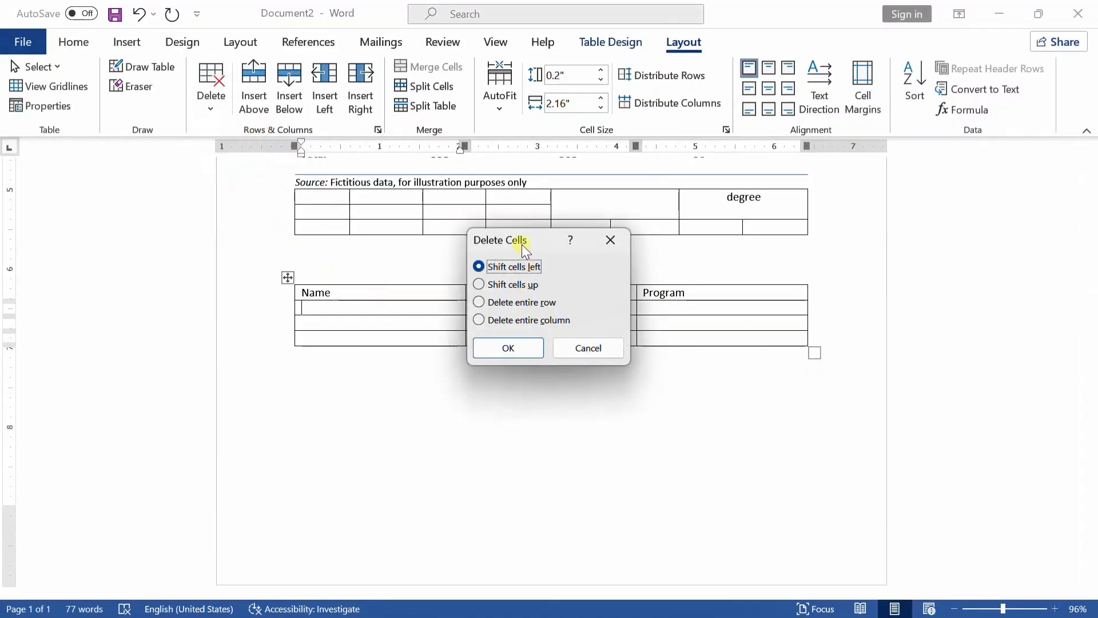
pyautogui.moveTo(521, 245); pyautogui.dragTo(550, 193)
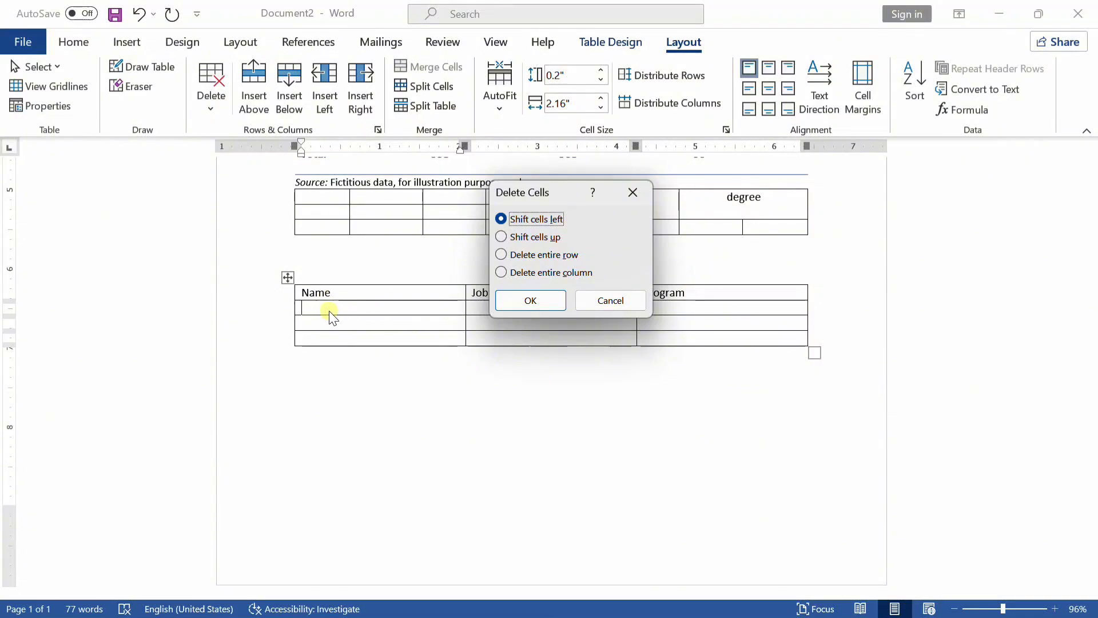
pyautogui.moveTo(536, 197); pyautogui.dragTo(651, 122)
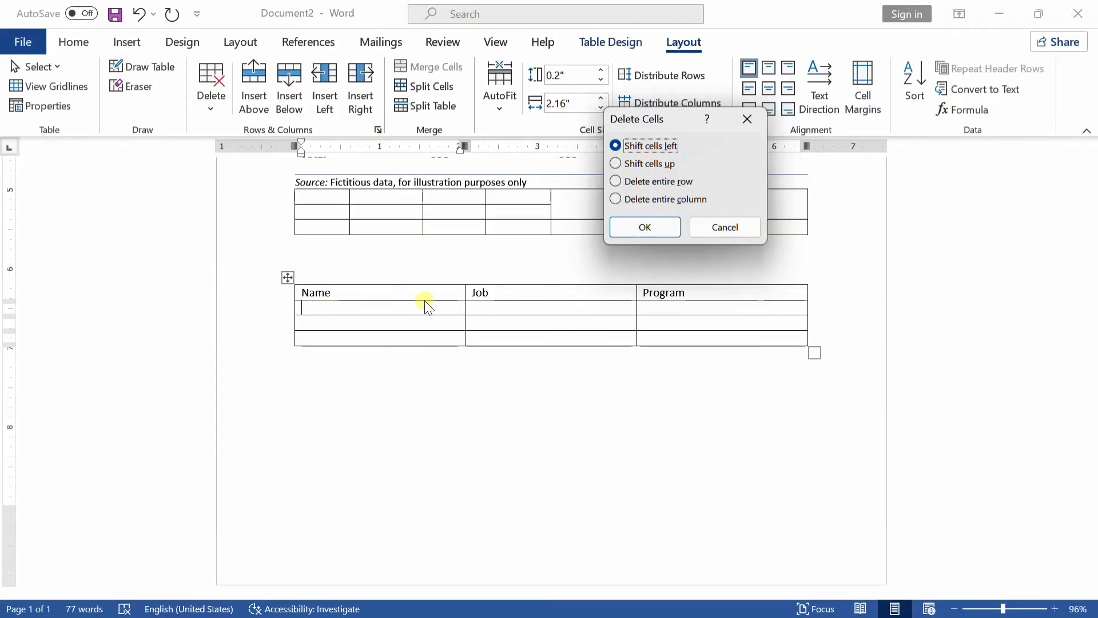
pyautogui.click(645, 228)
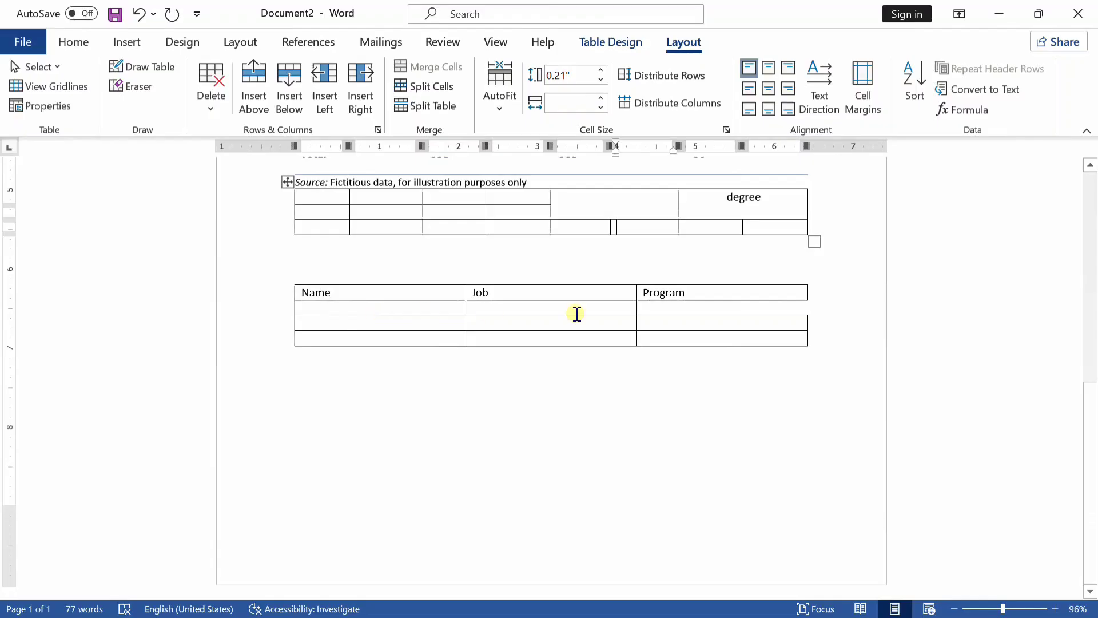
# Step: Examine the shifted second row up close and undo the cell deletion
pyautogui.click(1021, 609)
pyautogui.scroll(-2, 705, 475)
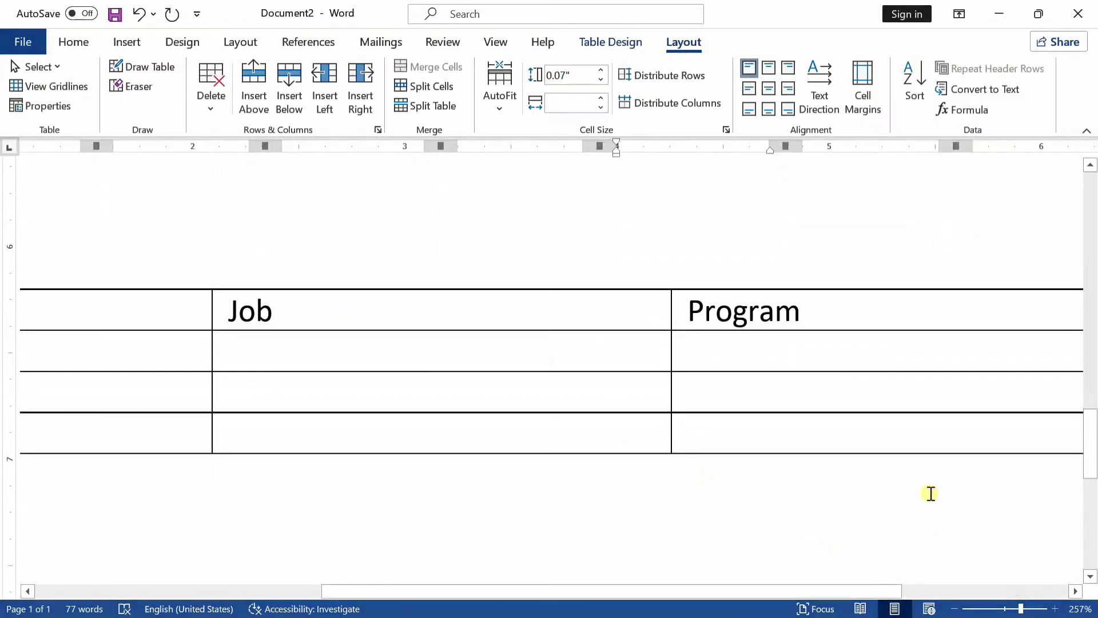
pyautogui.moveTo(726, 589); pyautogui.dragTo(811, 543)
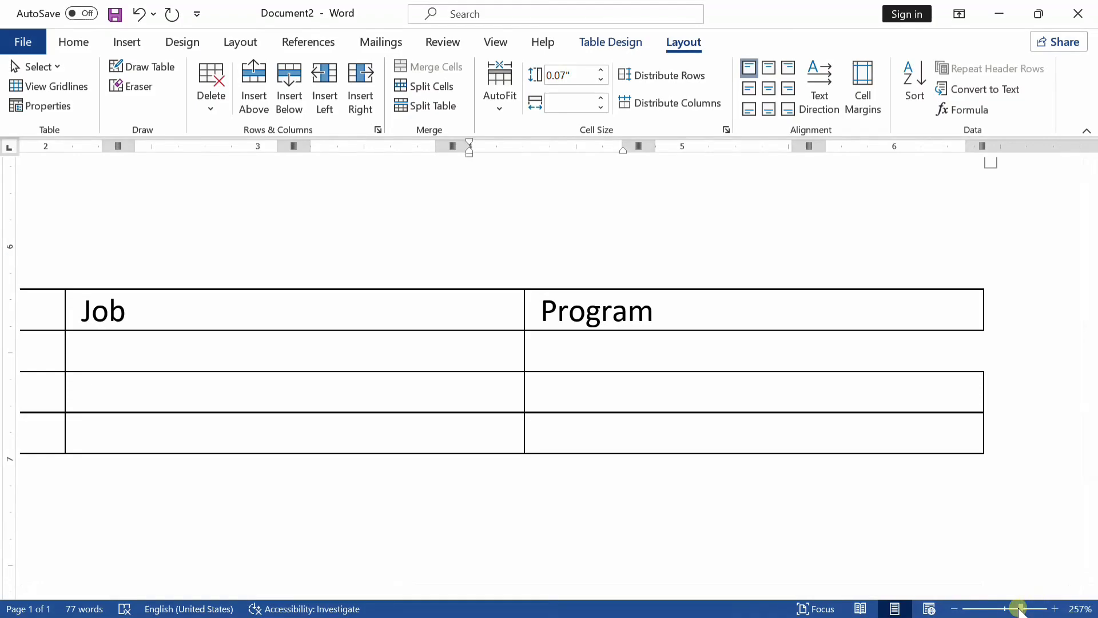
pyautogui.moveTo(1022, 609); pyautogui.dragTo(1005, 609)
pyautogui.click(479, 314)
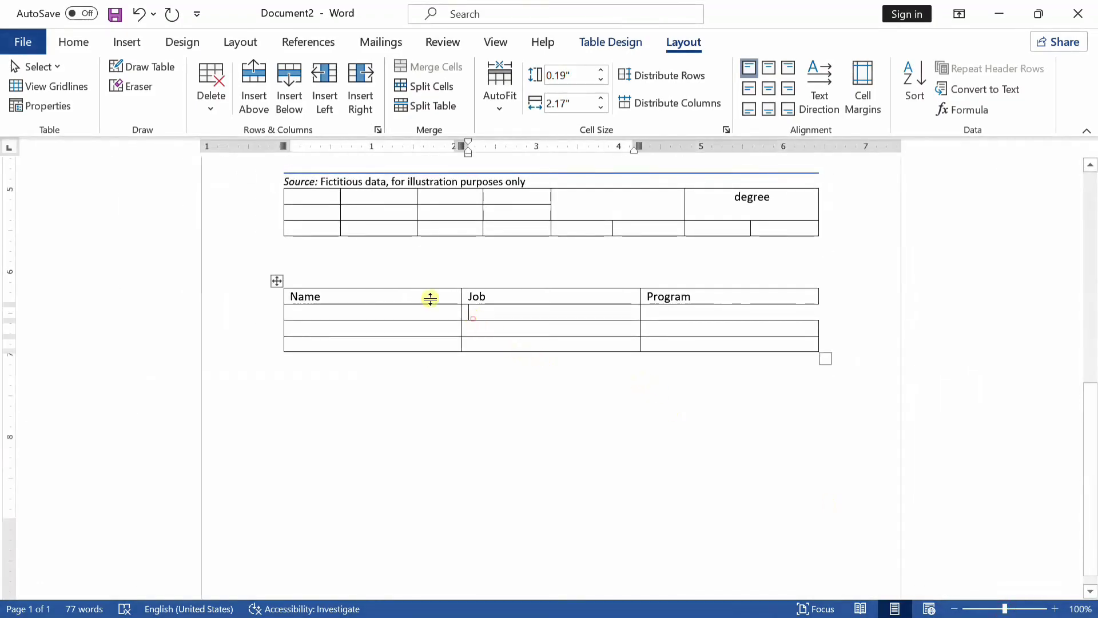
pyautogui.click(225, 97)
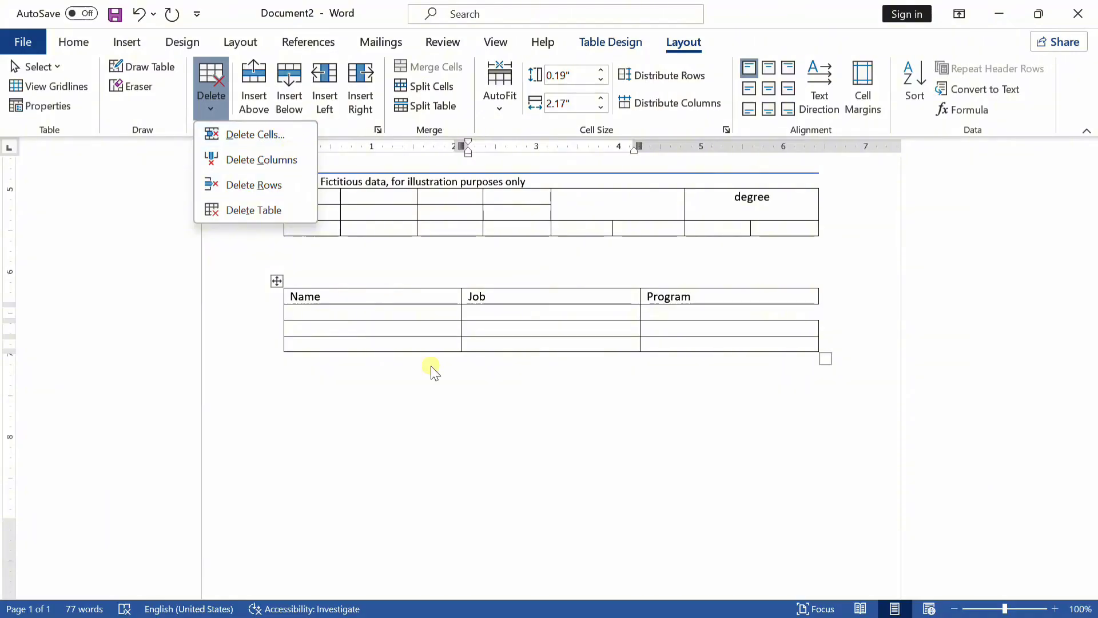
pyautogui.click(456, 406)
pyautogui.hotkey('ctrl', 'z')
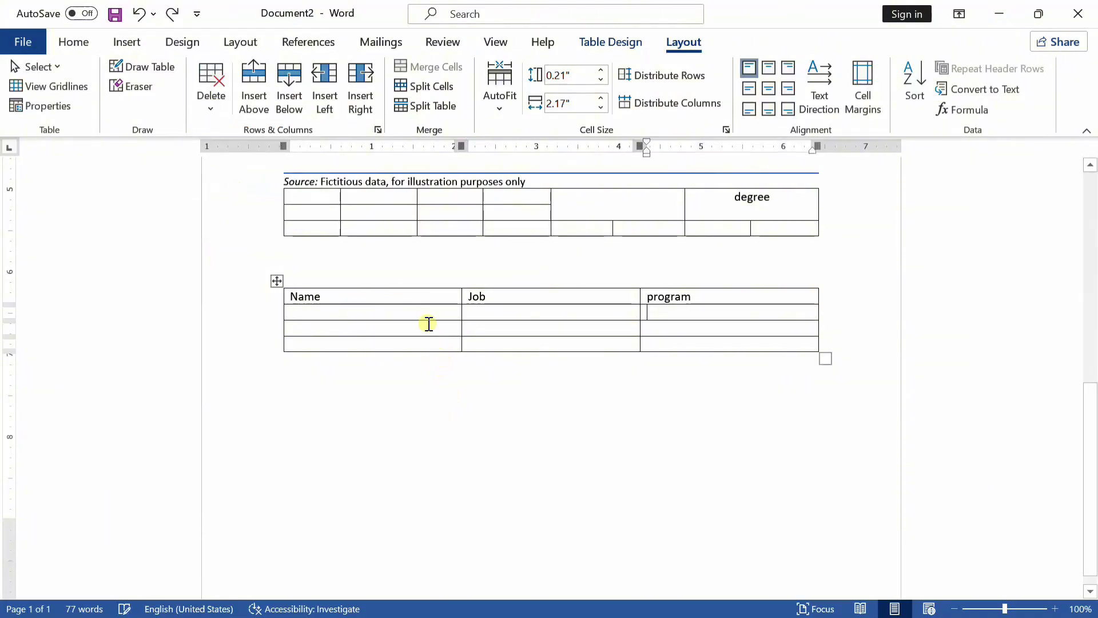
# Step: Delete the Name column with Delete Columns from a cell in its second row, and undo the deletion
pyautogui.click(211, 95)
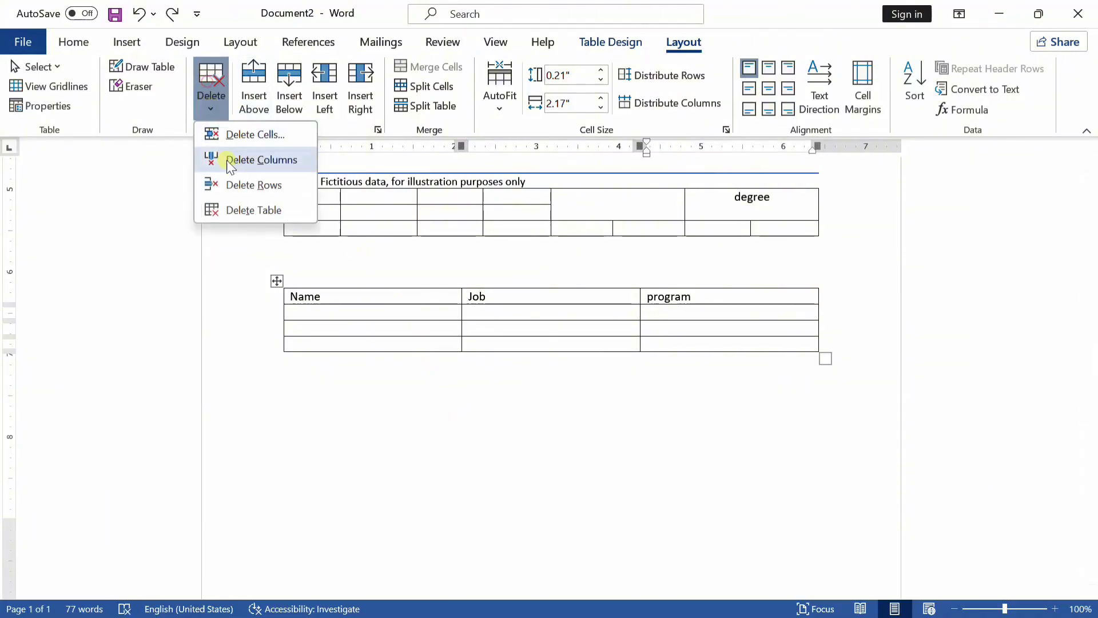
pyautogui.click(325, 264)
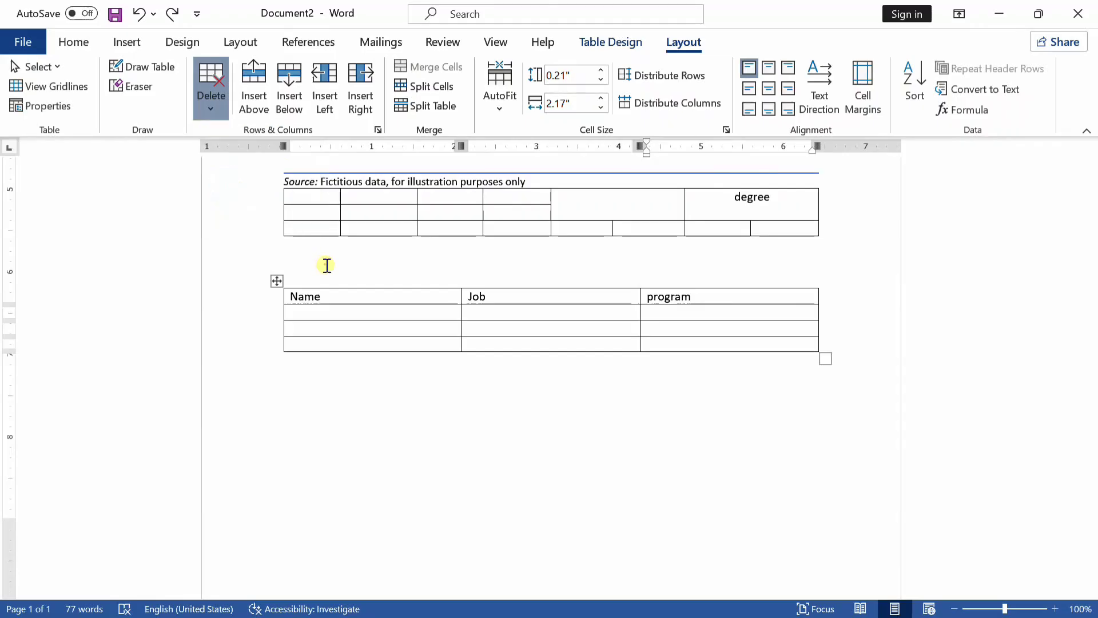
pyautogui.click(338, 309)
pyautogui.click(211, 95)
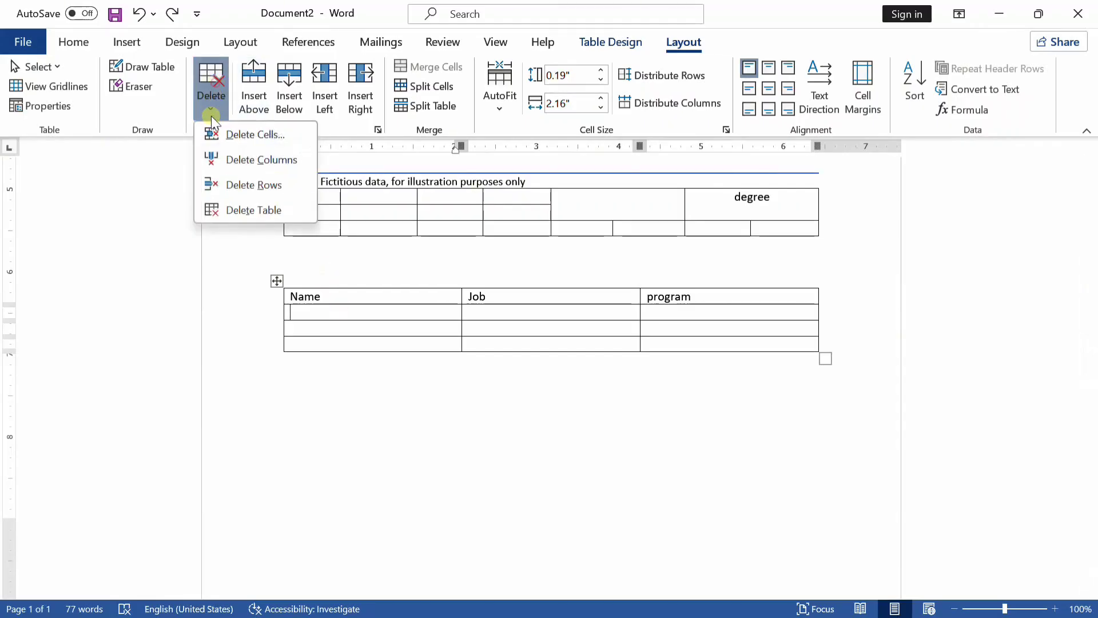
pyautogui.click(252, 159)
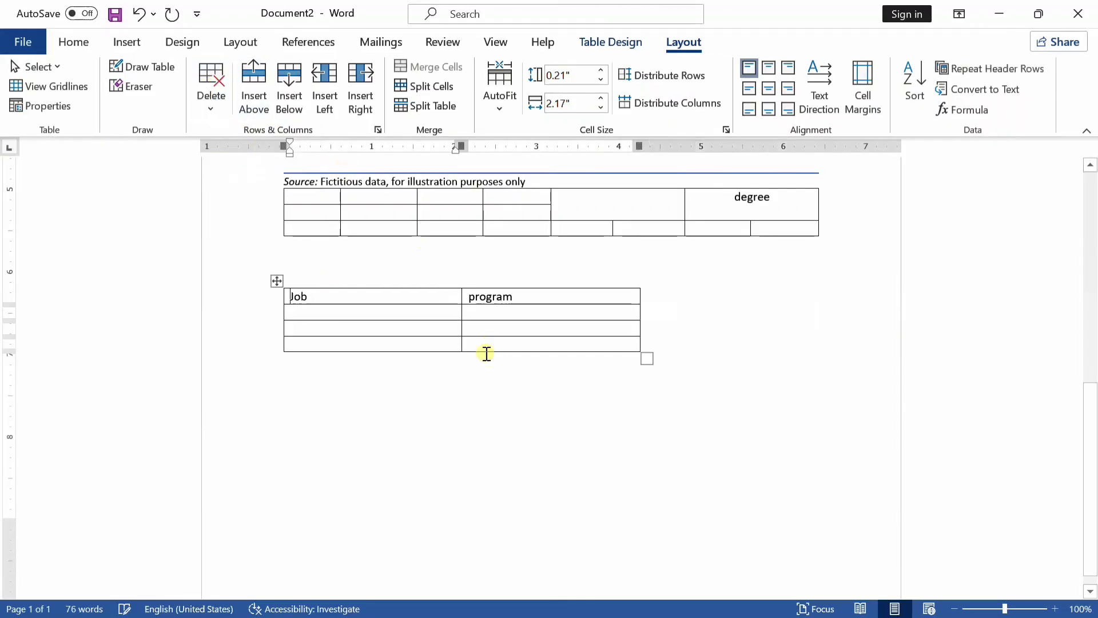
pyautogui.hotkey('ctrl', 'z')
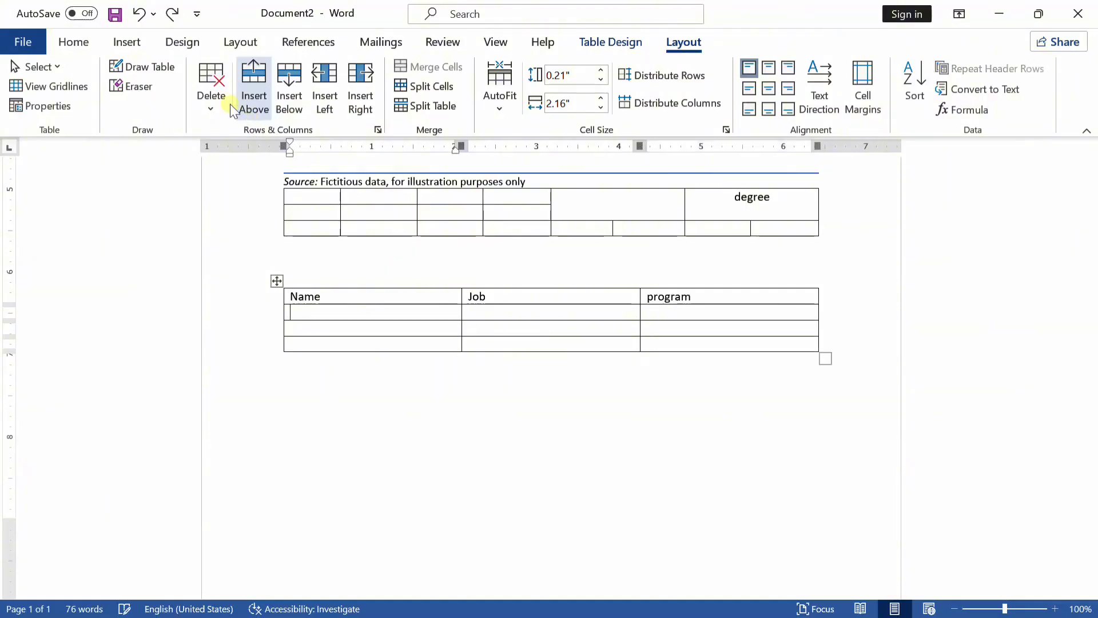
# Step: Delete the second row's first cell twice, using the Shift cells up option of Delete Cells
pyautogui.click(220, 76)
pyautogui.click(389, 302)
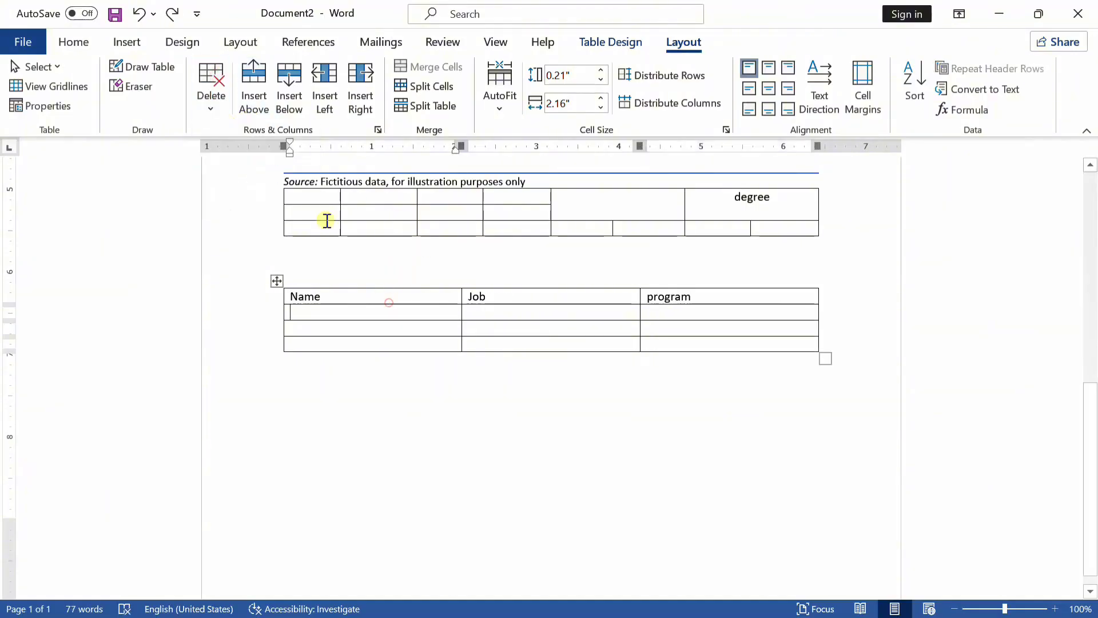
pyautogui.click(220, 75)
pyautogui.click(242, 133)
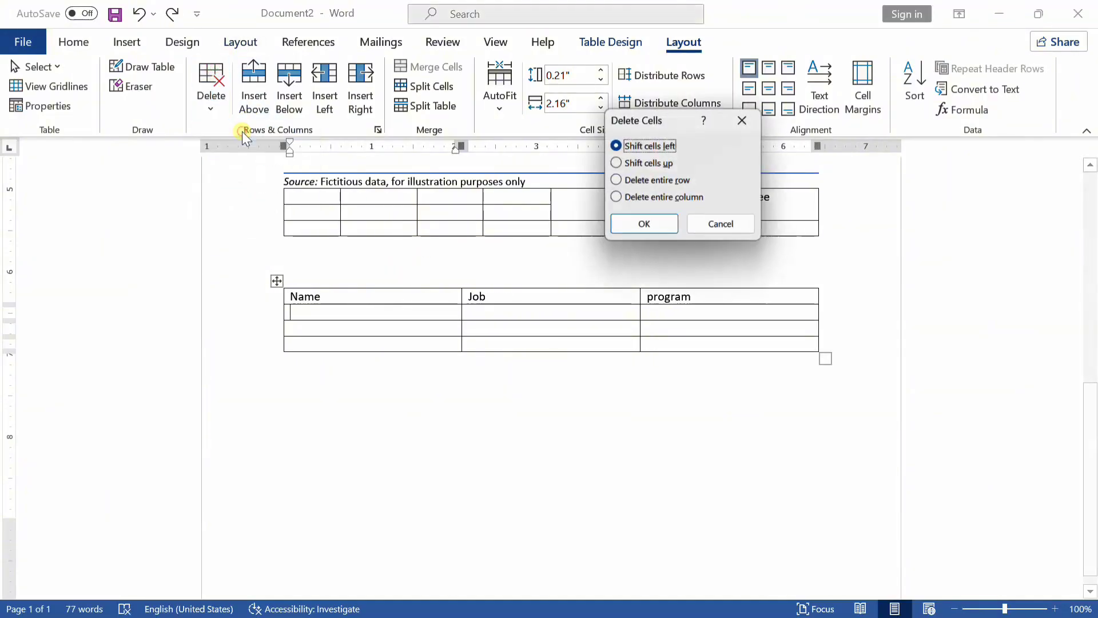
pyautogui.click(661, 170)
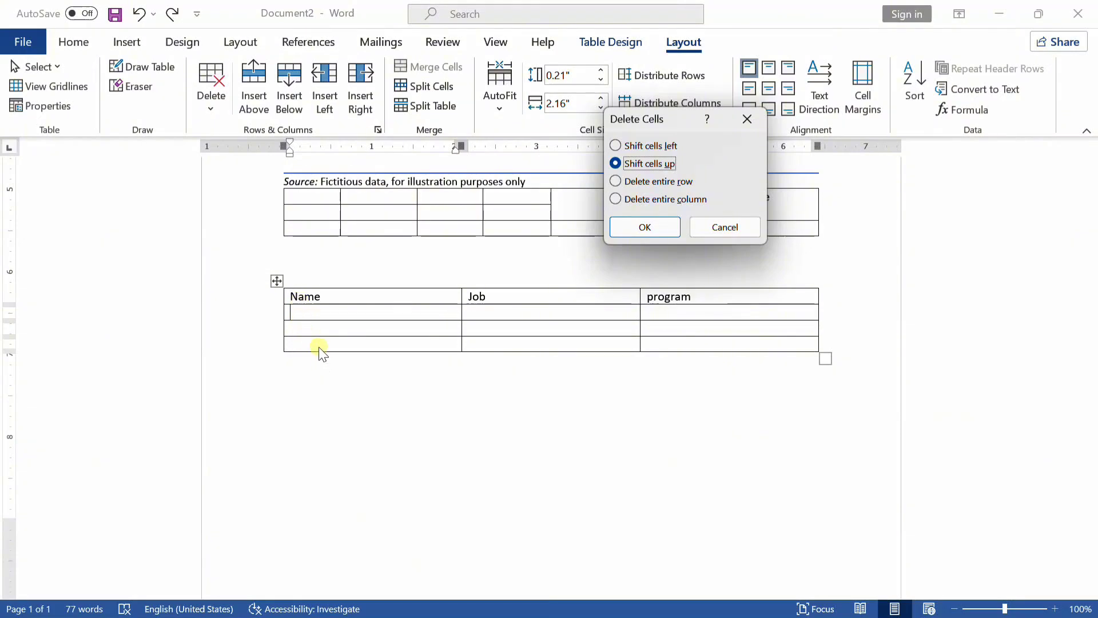
pyautogui.click(666, 226)
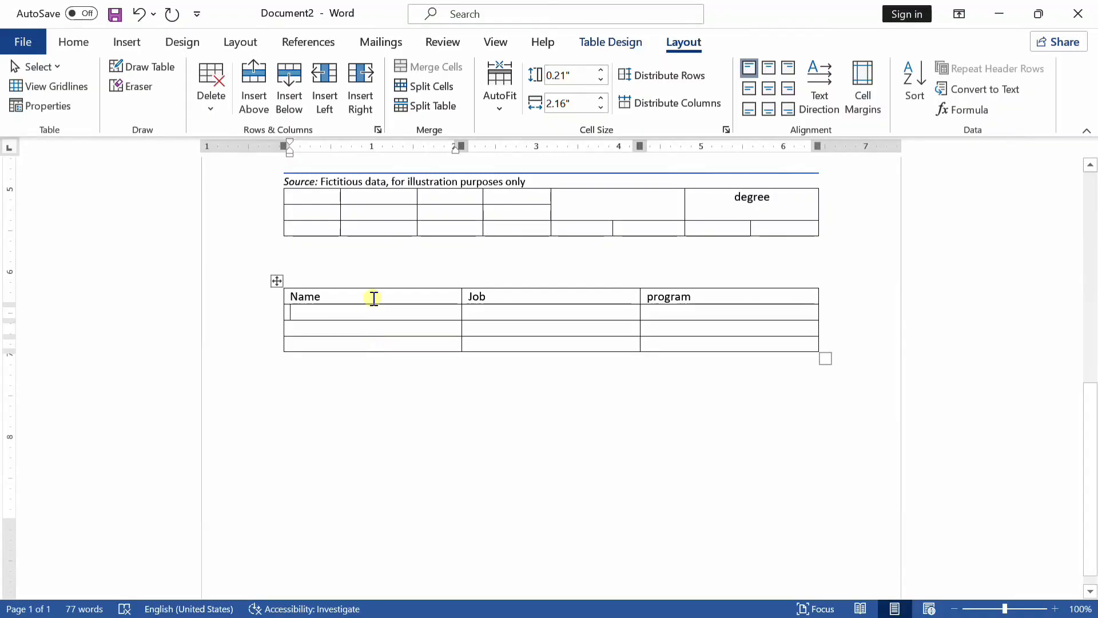
pyautogui.click(211, 89)
pyautogui.click(237, 135)
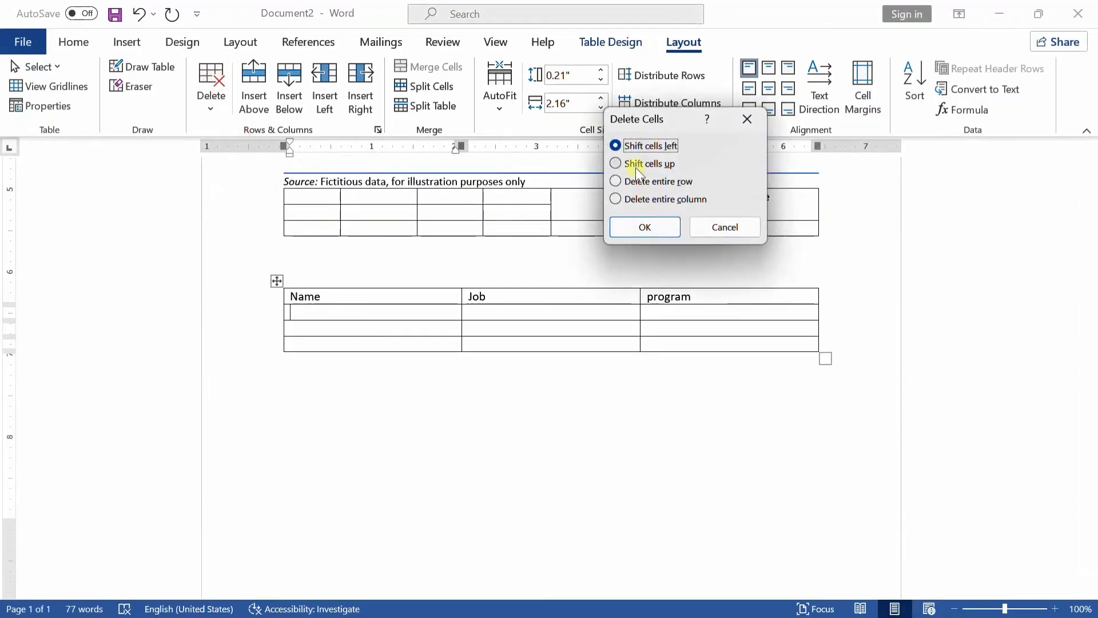
pyautogui.click(644, 223)
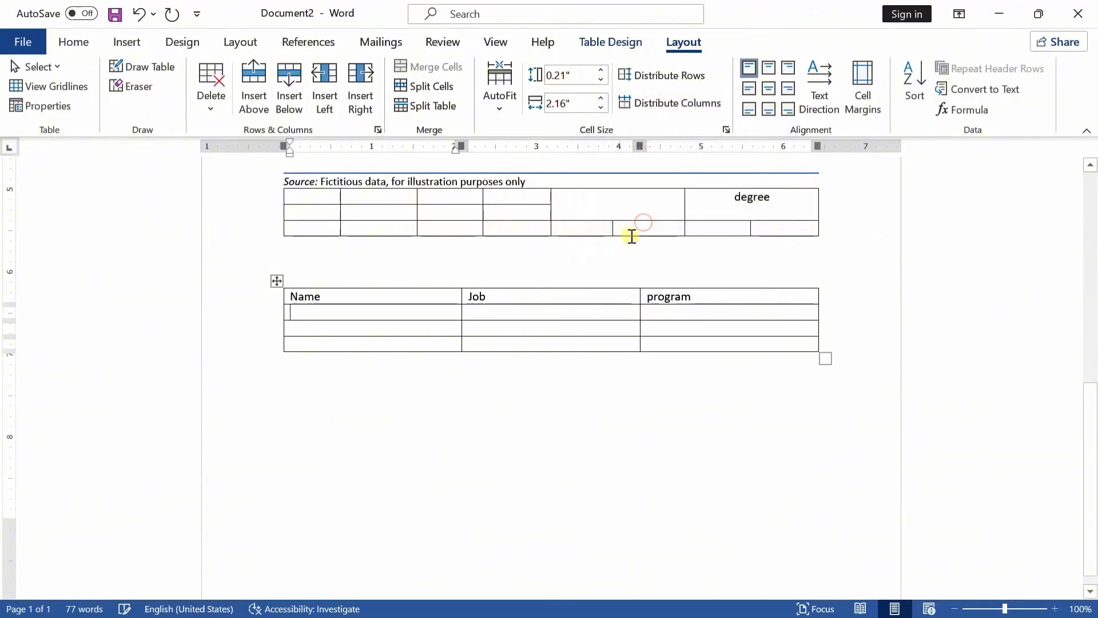
# Step: Delete the Name heading cell with the cells below shifted up, and restore the Name heading
pyautogui.click(316, 286)
pyautogui.click(328, 293)
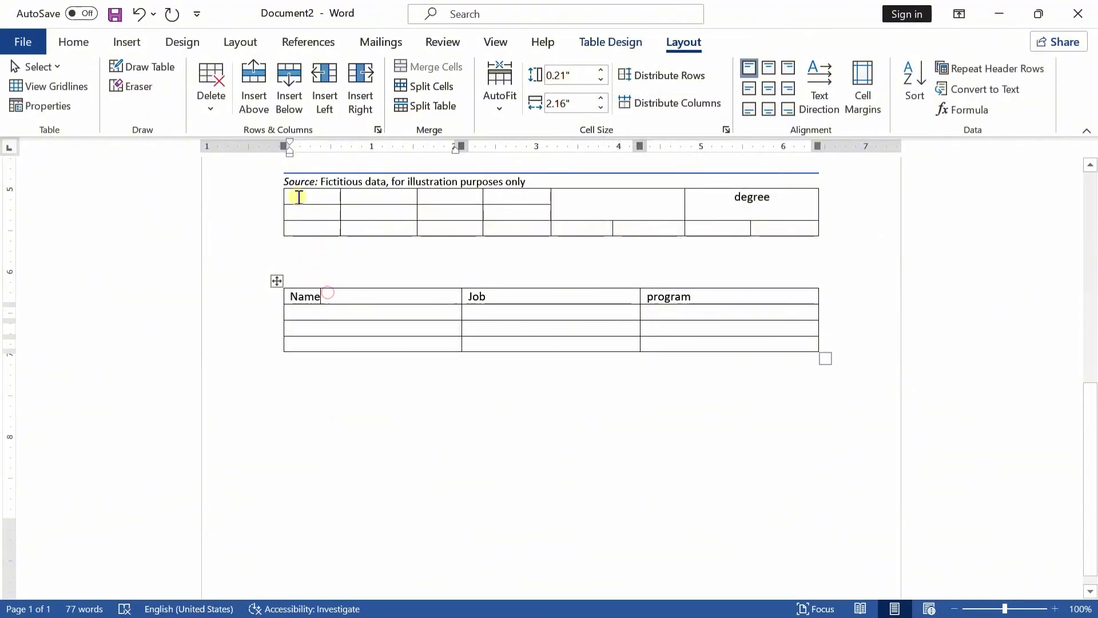
pyautogui.click(207, 95)
pyautogui.click(253, 135)
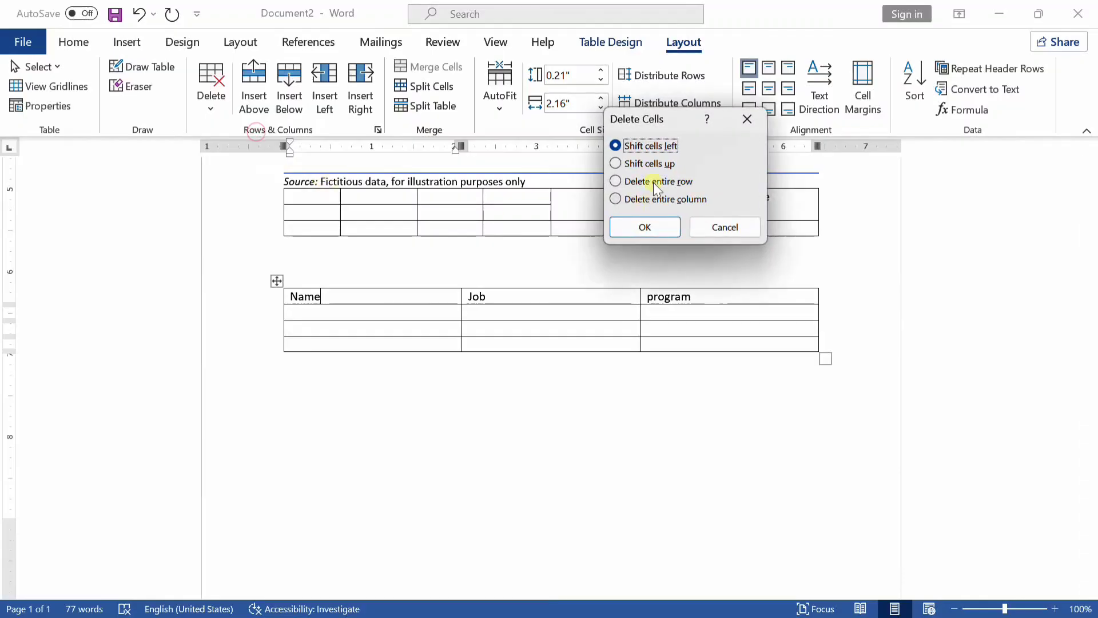
pyautogui.click(639, 227)
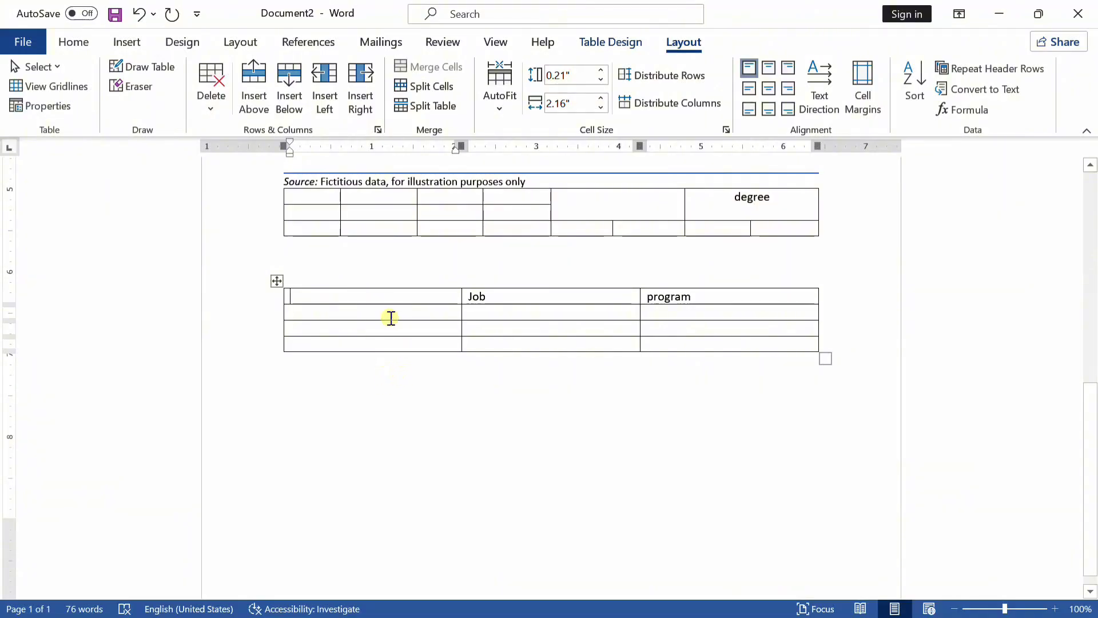
pyautogui.write('Name')
# Step: Delete the whole first column from the Name heading cell with Delete Columns, and undo it
pyautogui.click(204, 92)
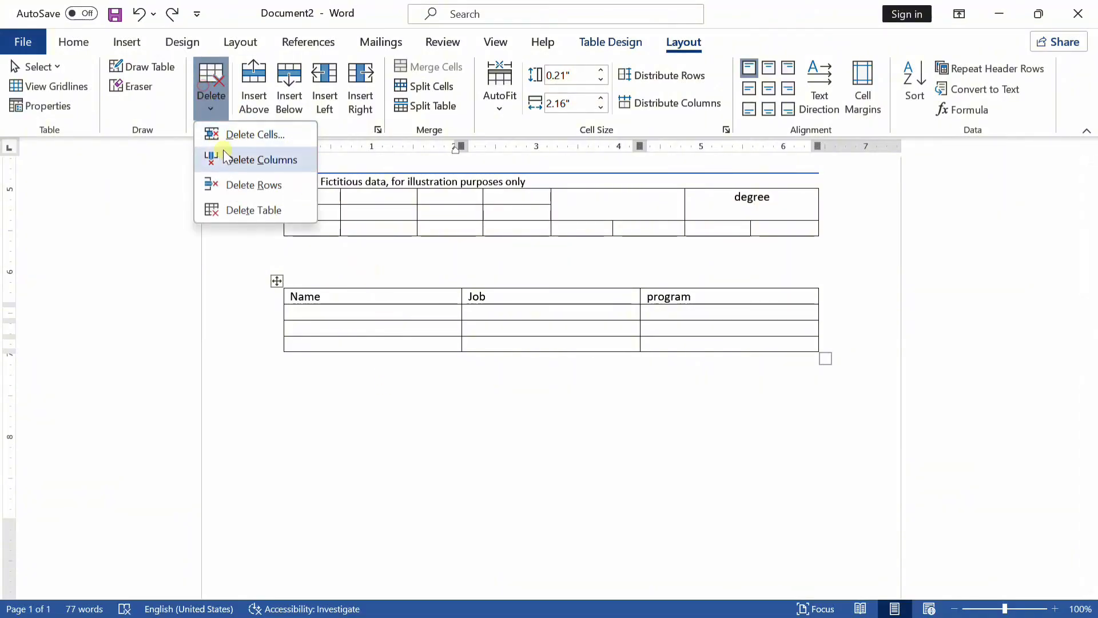
pyautogui.click(225, 157)
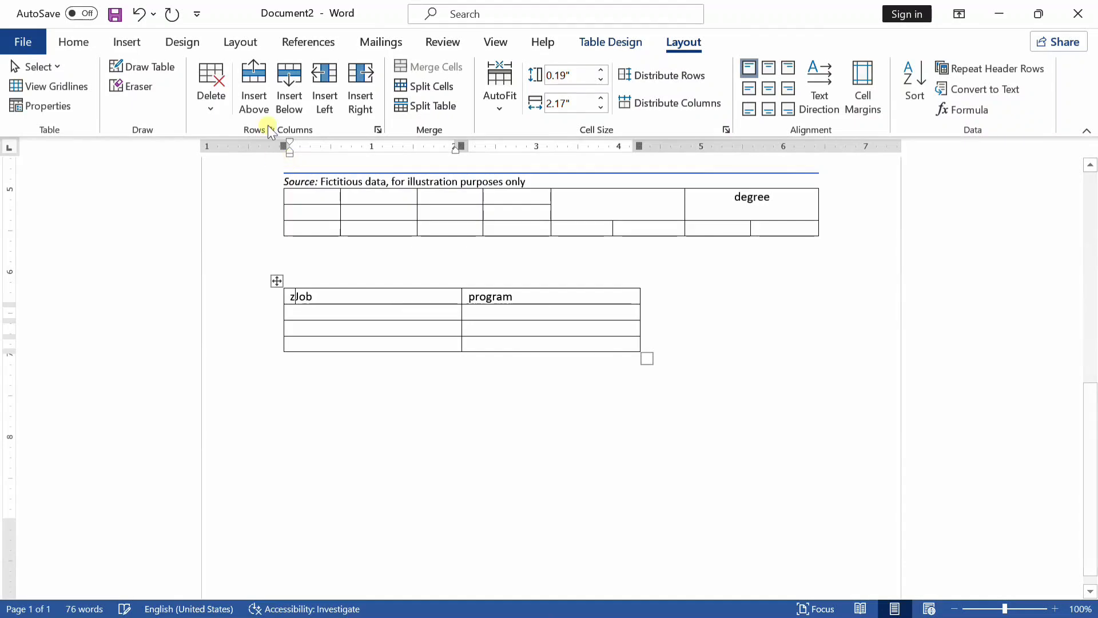
pyautogui.hotkey('ctrl', 'z')
# Step: Delete the heading row using the Delete entire row option of Delete Cells, and undo the deletion
pyautogui.click(211, 95)
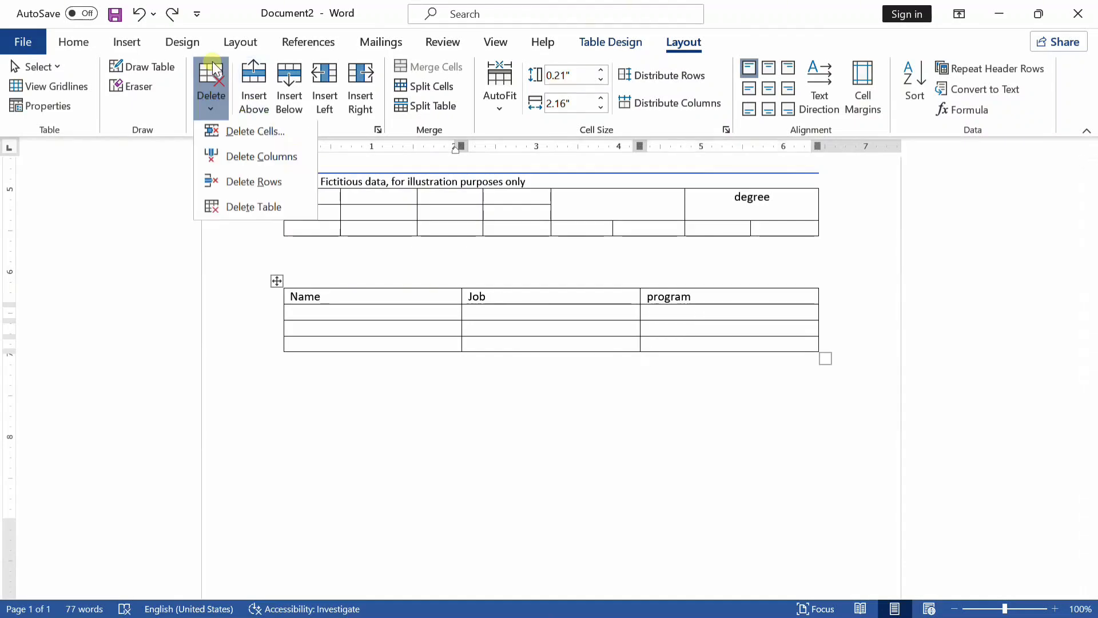
pyautogui.click(242, 132)
pyautogui.click(671, 181)
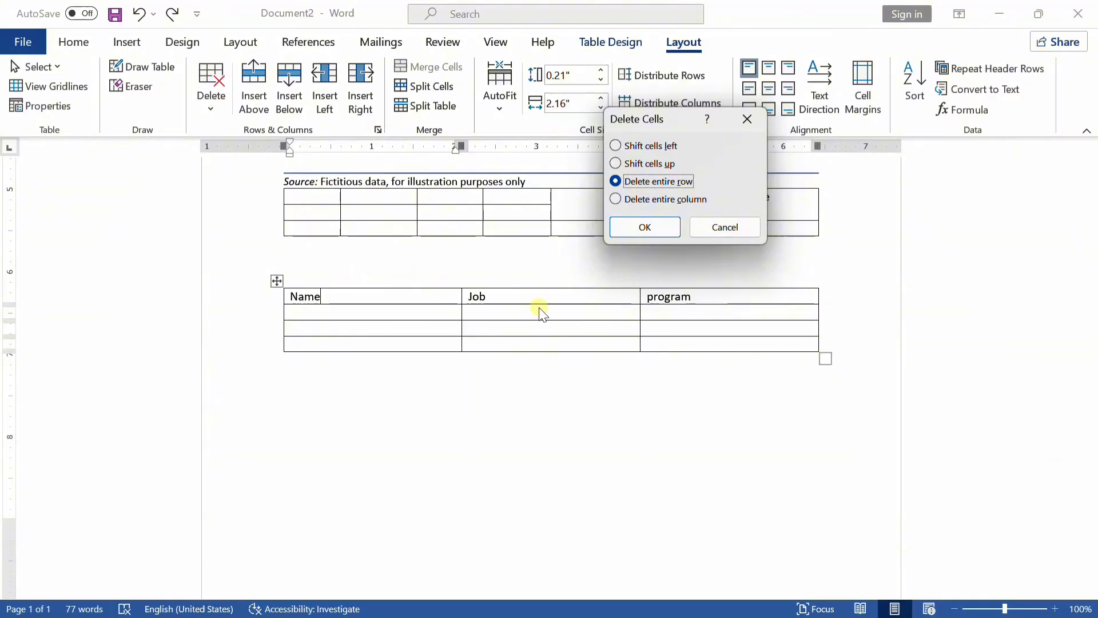
pyautogui.click(645, 227)
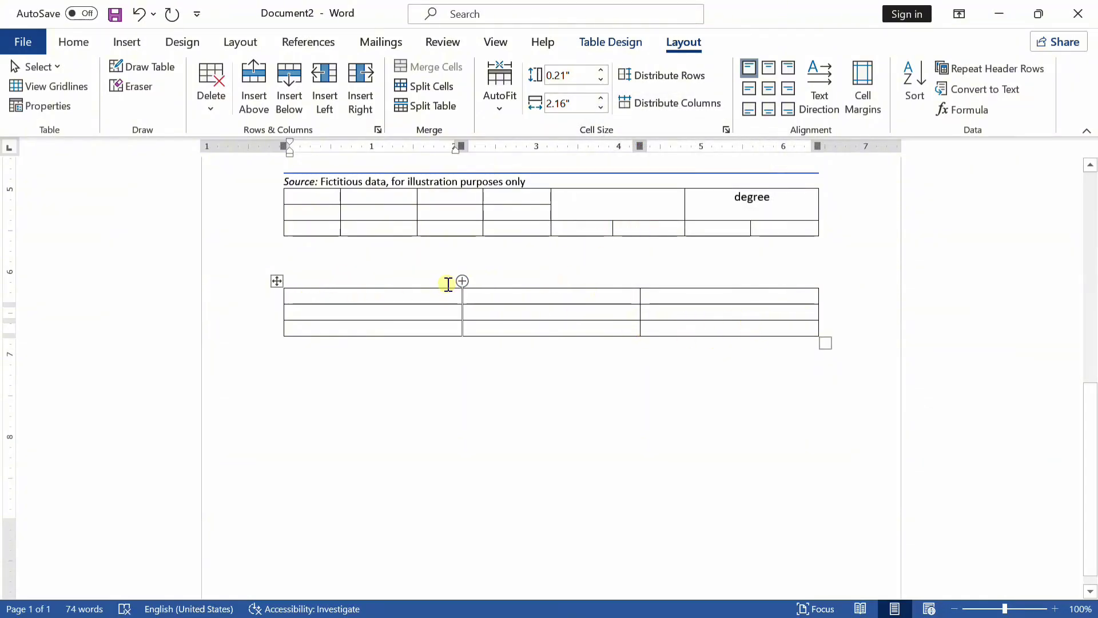
pyautogui.hotkey('ctrl', 'z')
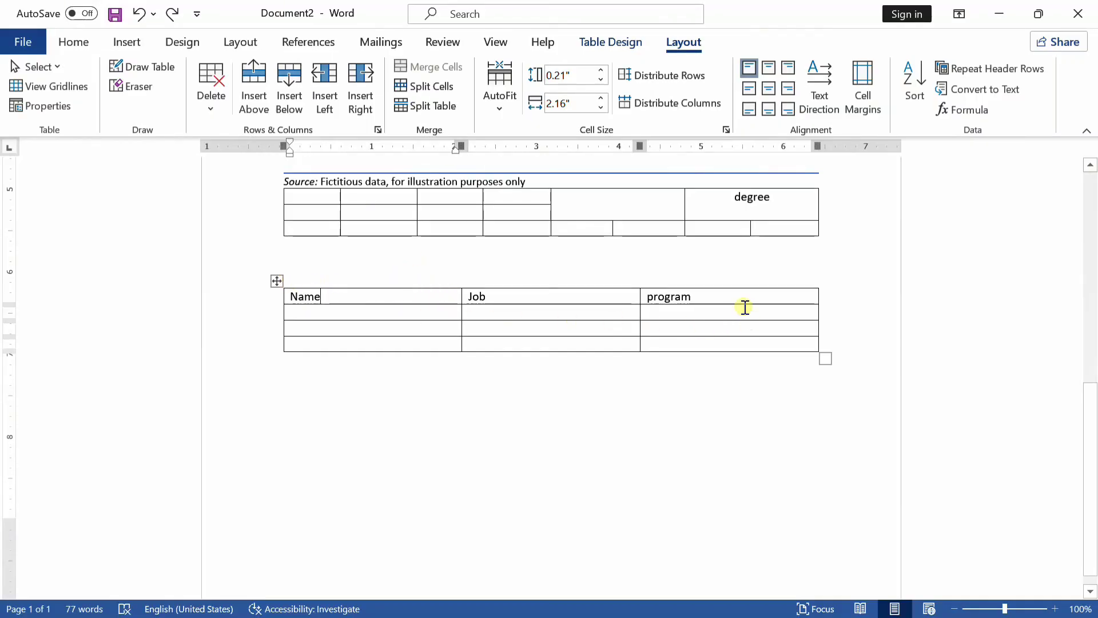
# Step: Delete the Name column using the Delete entire column option of Delete Cells, and undo the deletion
pyautogui.click(207, 81)
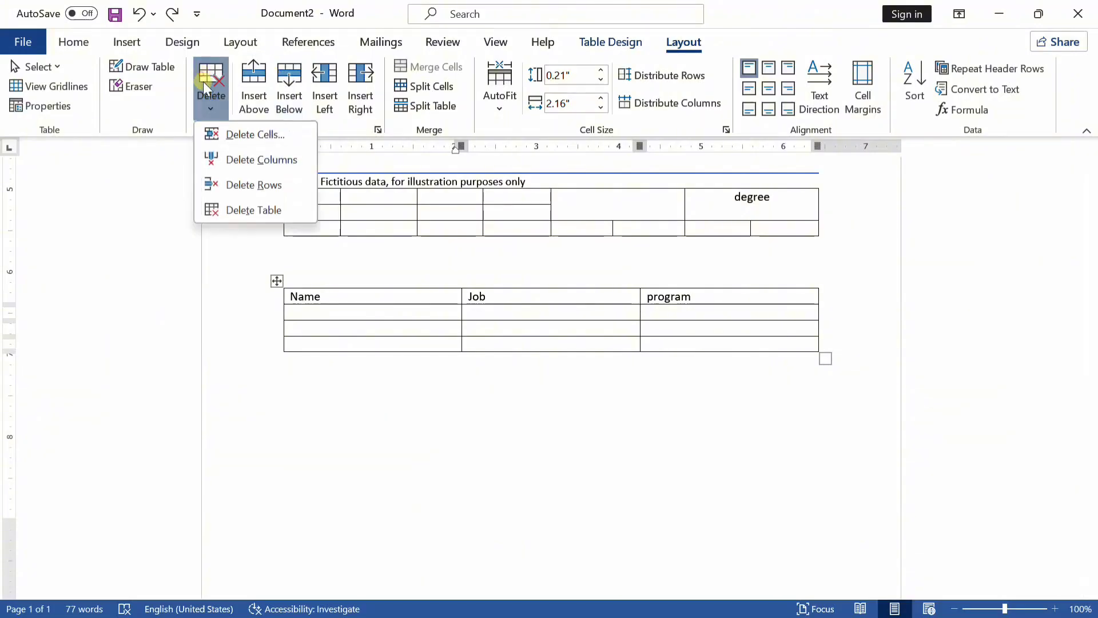
pyautogui.click(217, 132)
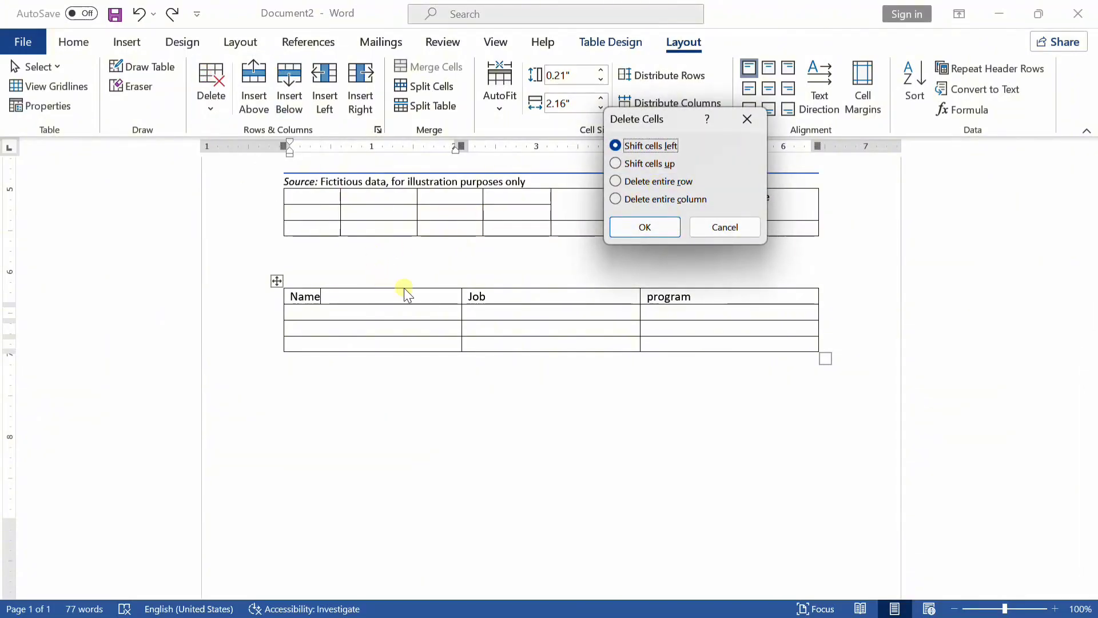
pyautogui.click(669, 199)
pyautogui.press('Return')
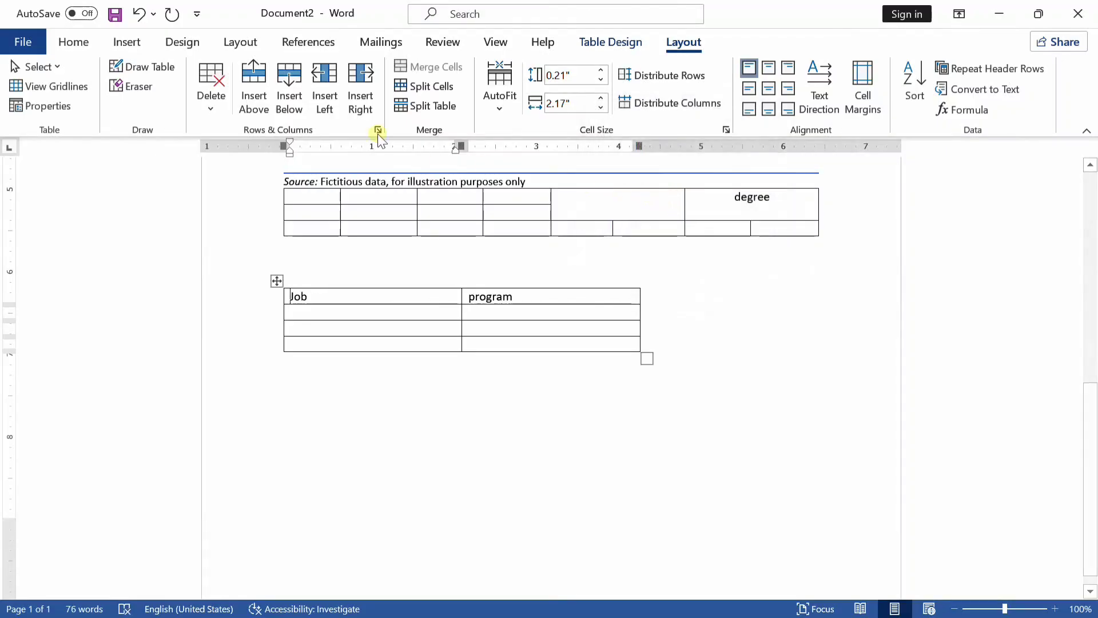
pyautogui.hotkey('ctrl', 'z')
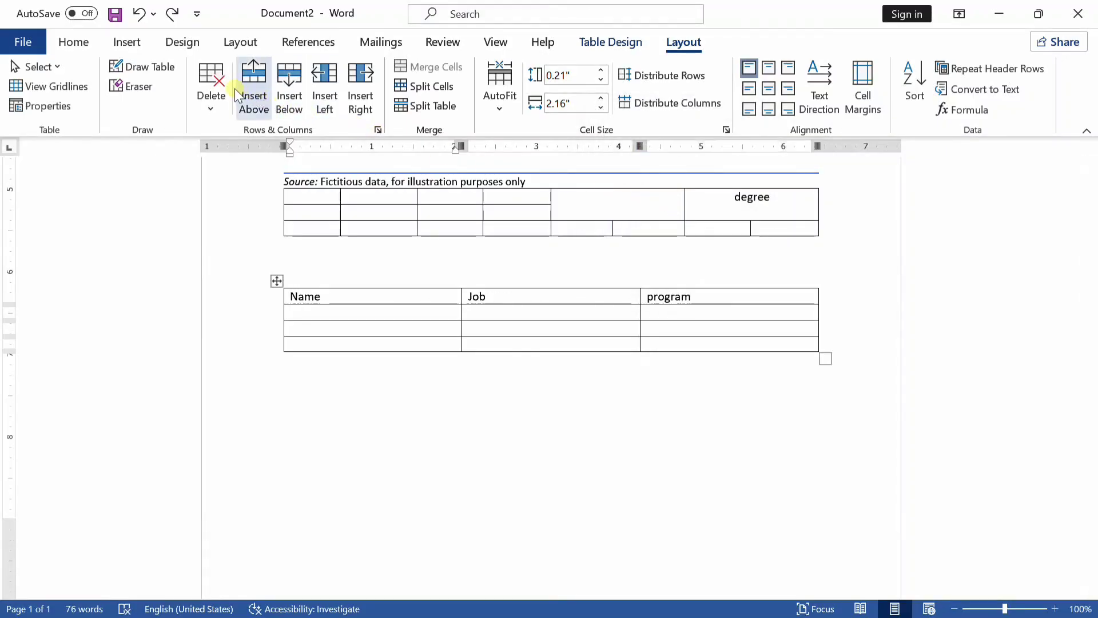
# Step: Repeat the entire-column deletion through Delete Cells from the Name heading cell, and undo it
pyautogui.click(221, 90)
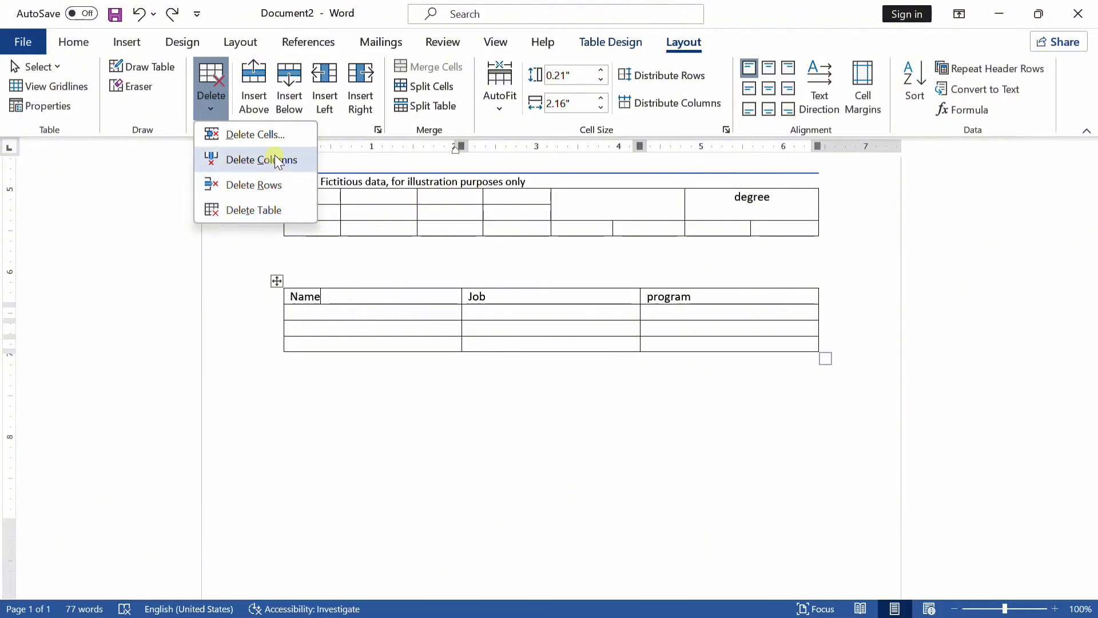
pyautogui.click(274, 135)
pyautogui.click(654, 199)
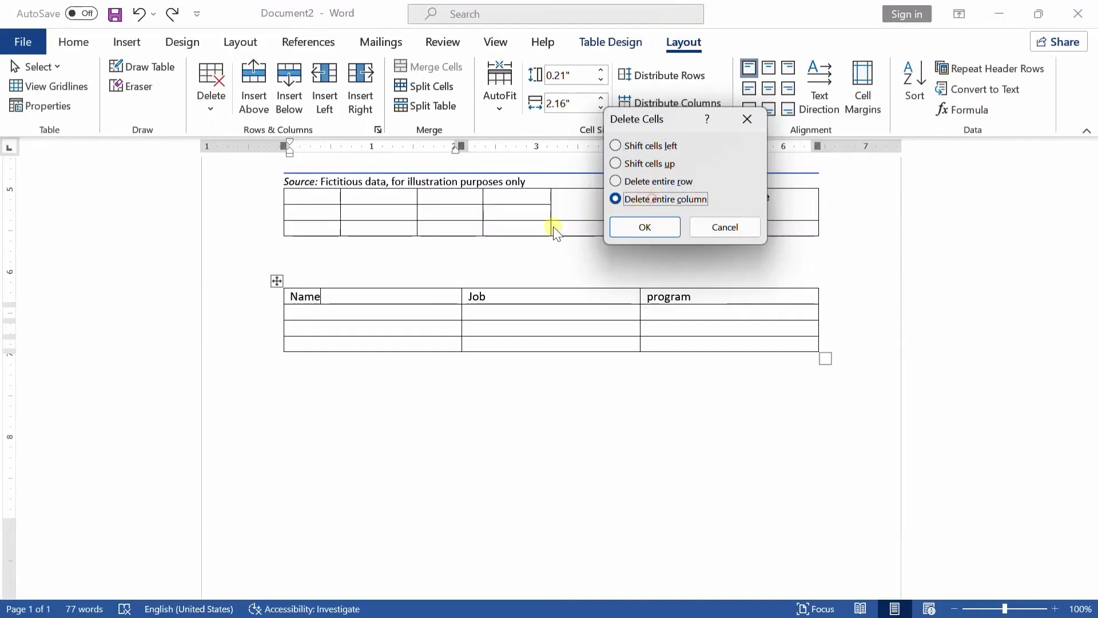
pyautogui.click(657, 229)
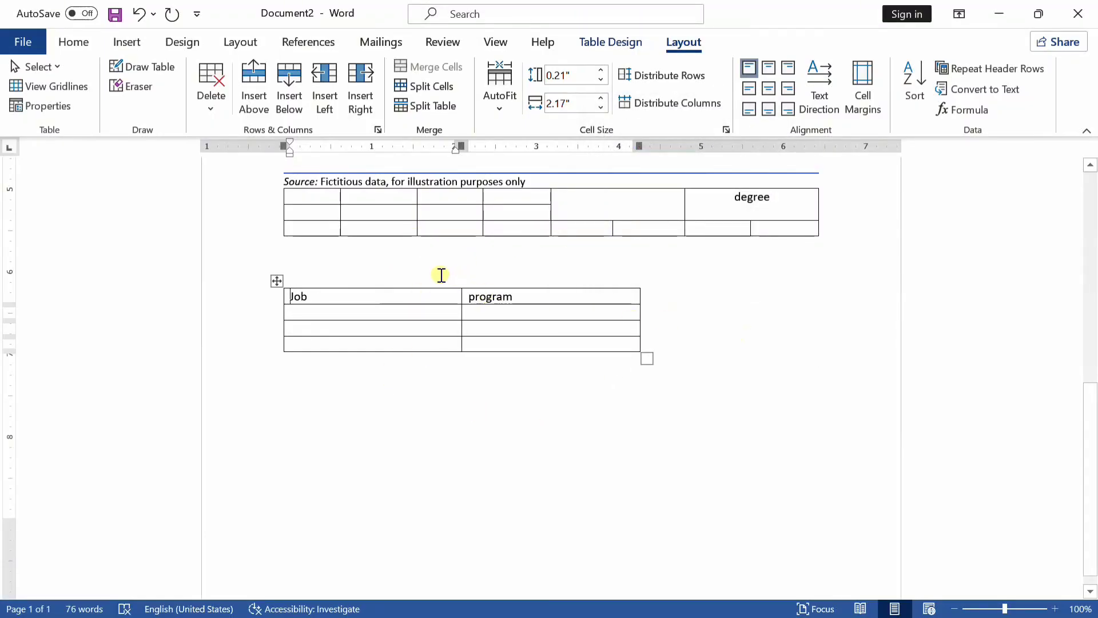
pyautogui.hotkey('ctrl', 'z')
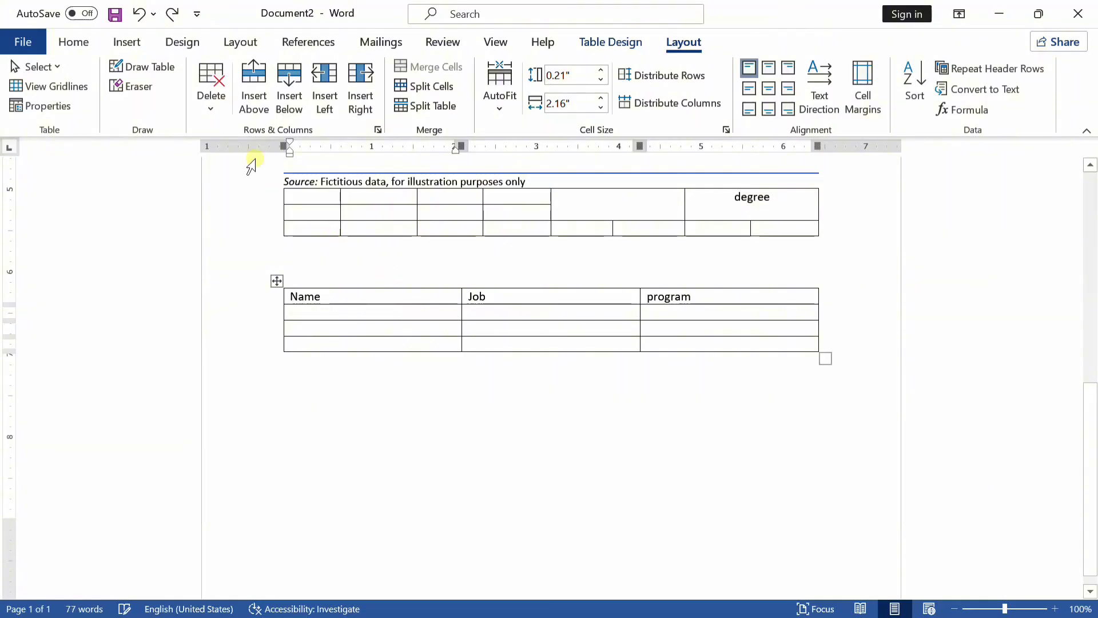
# Step: Delete the Name column with the Delete Columns command, and undo the deletion
pyautogui.click(225, 108)
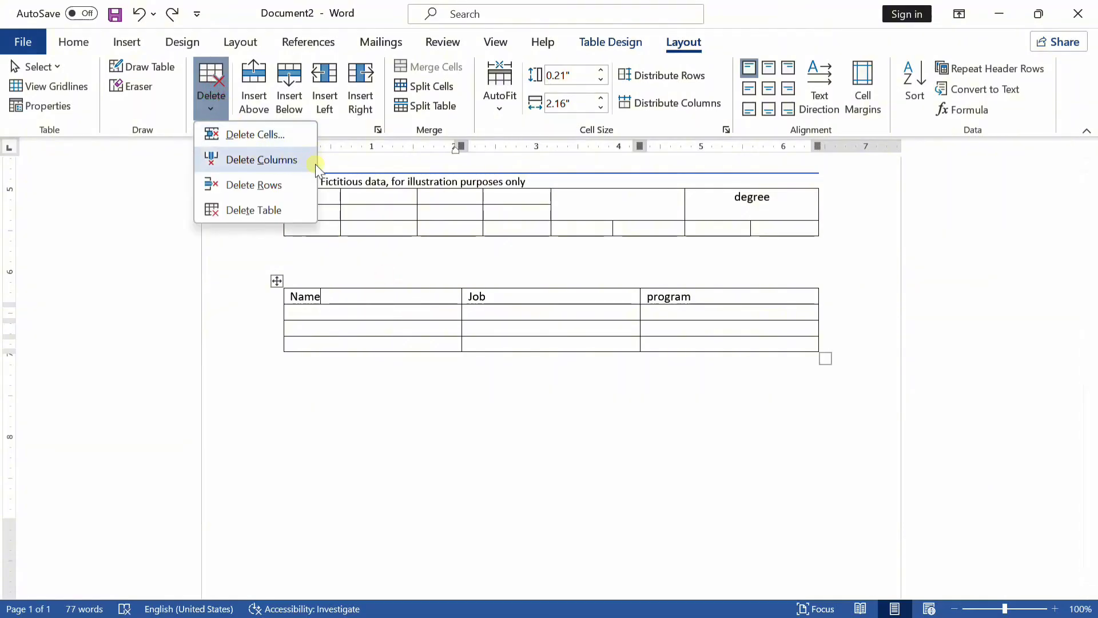
pyautogui.click(271, 159)
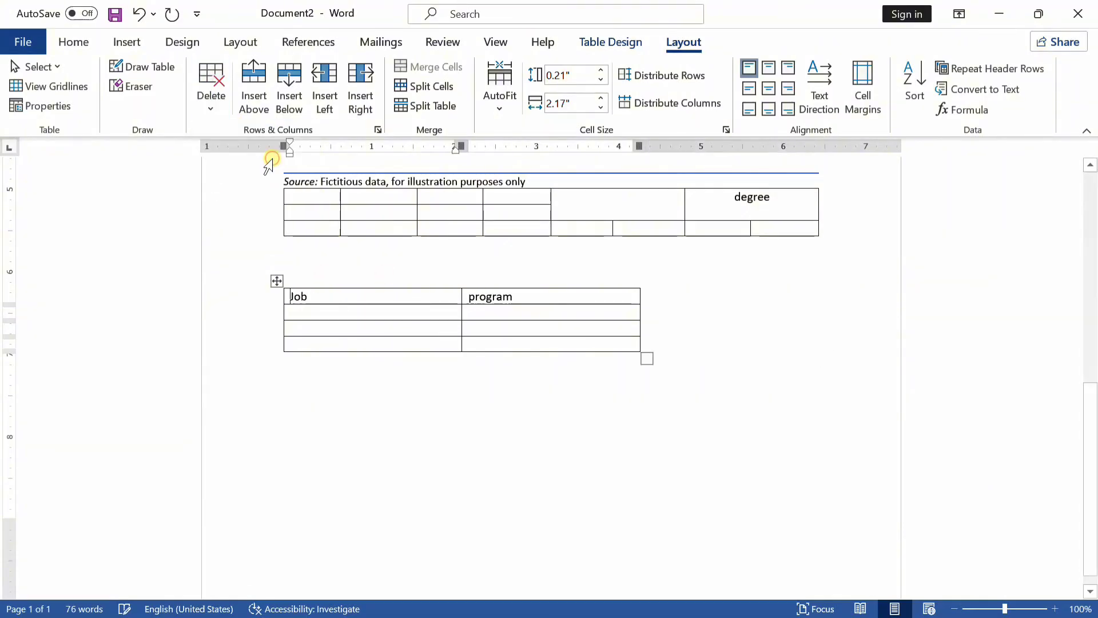
pyautogui.hotkey('ctrl', 'z')
# Step: Delete the heading row with the Delete Rows command, and undo the deletion
pyautogui.click(211, 94)
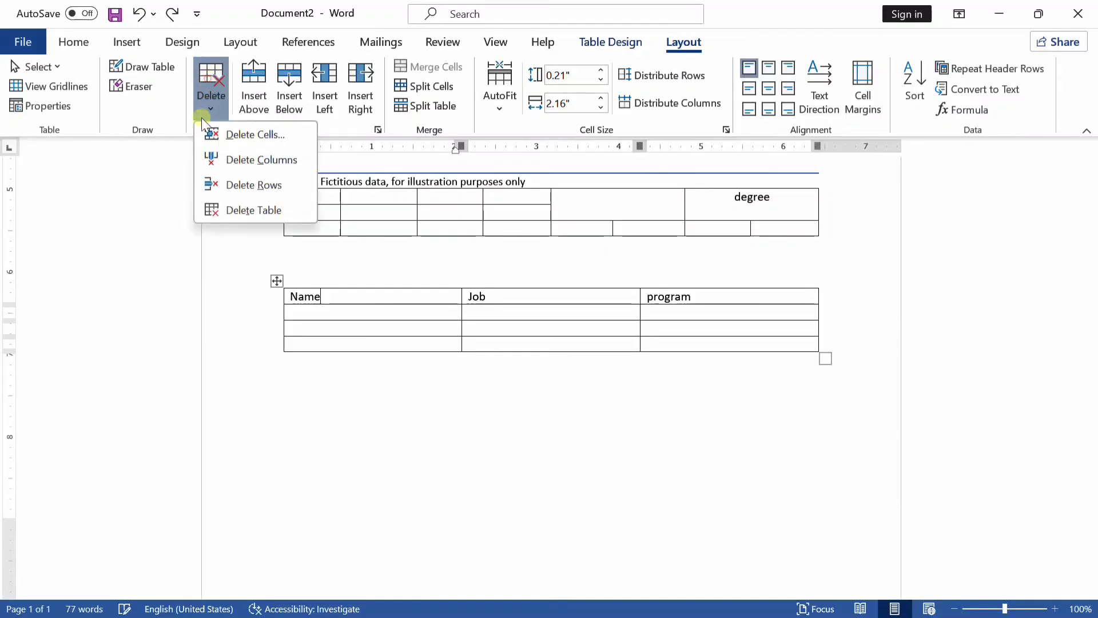
pyautogui.click(253, 185)
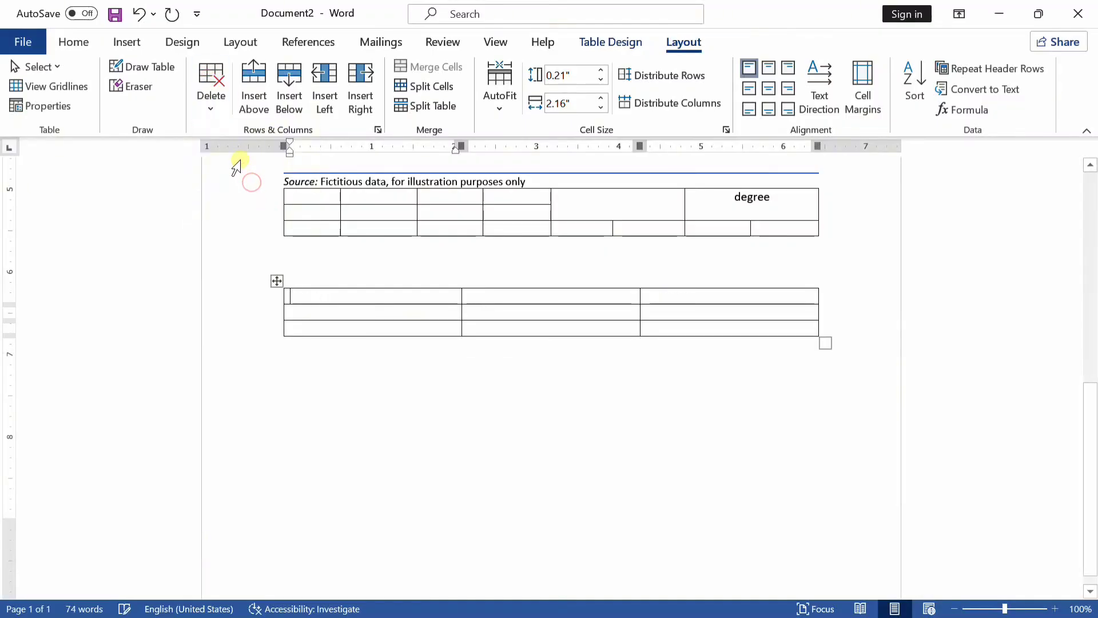
pyautogui.hotkey('ctrl', 'z')
# Step: Delete the whole Name/Job/program table with Delete Table, undo the deletion, and return to the table layout tools
pyautogui.click(221, 106)
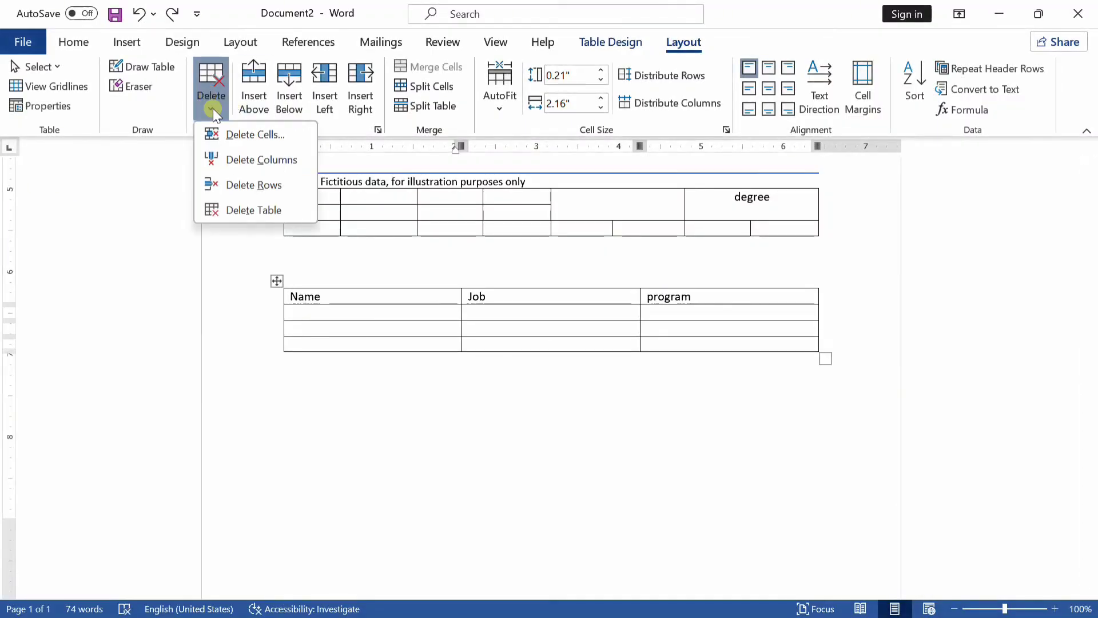
pyautogui.click(265, 210)
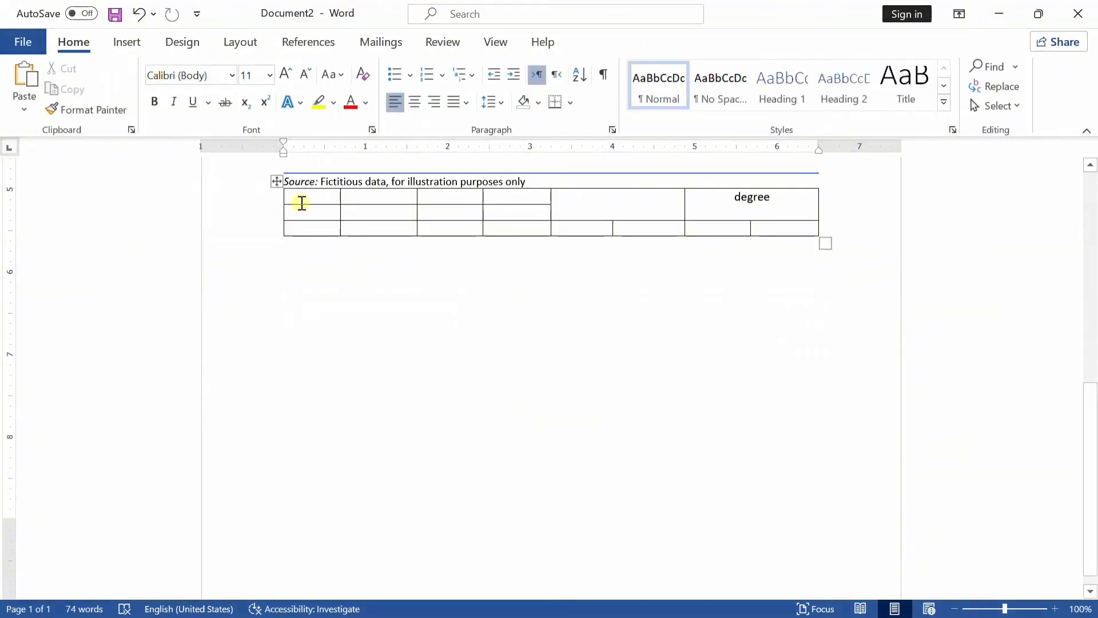
pyautogui.hotkey('ctrl', 'z')
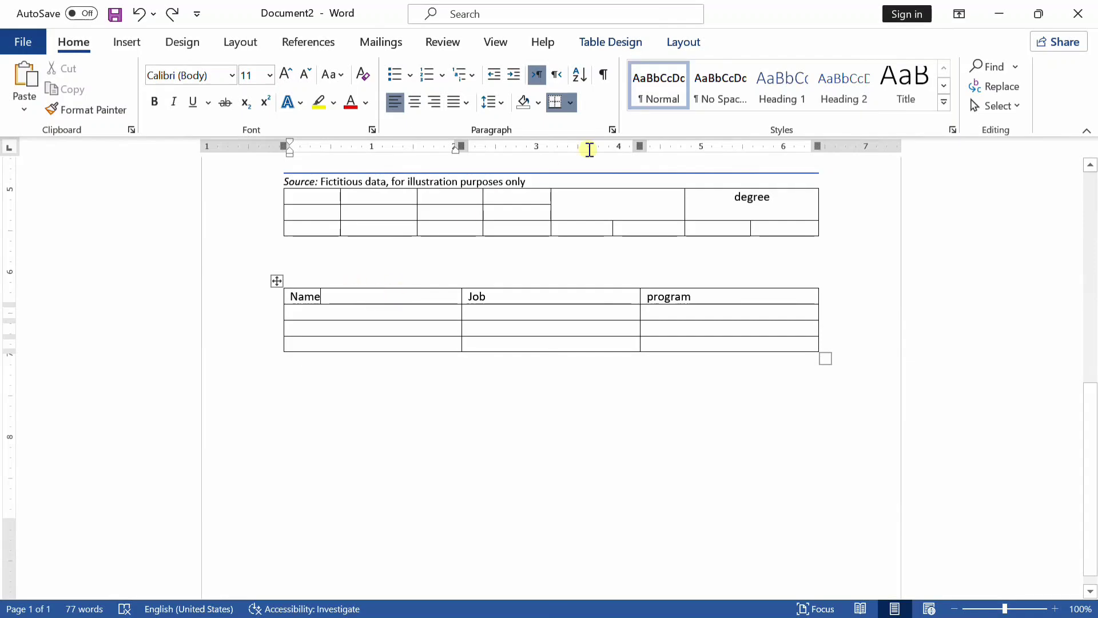
pyautogui.click(685, 43)
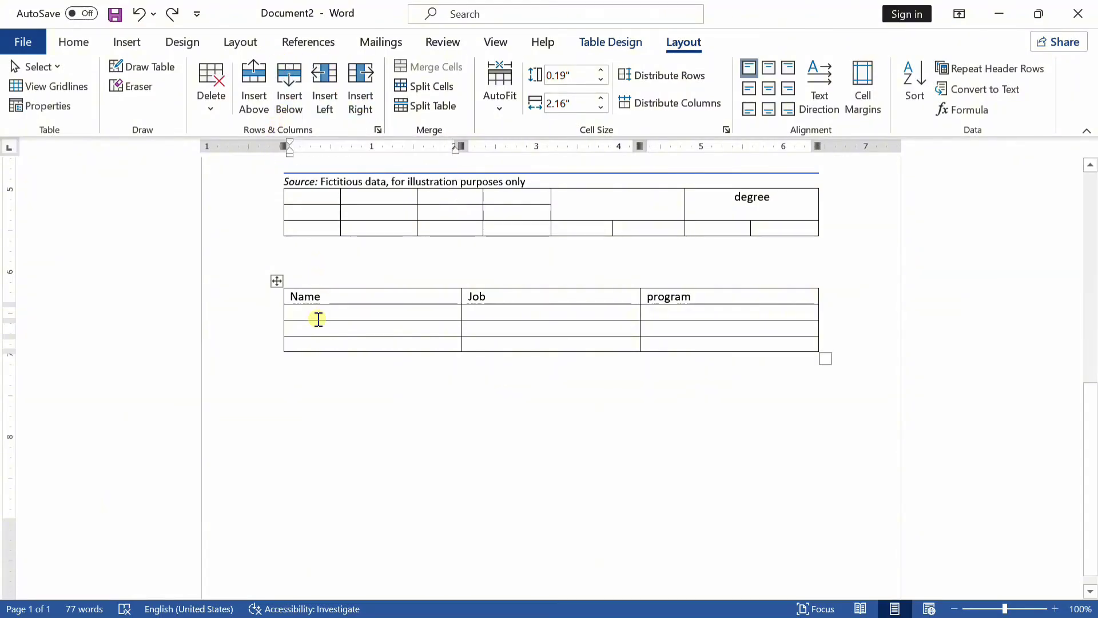
# Step: Fill the three rows below the headings with people's names, the jobs Doc, guard and Eng, and the programs Cmd, Word and excel
pyautogui.click(343, 318)
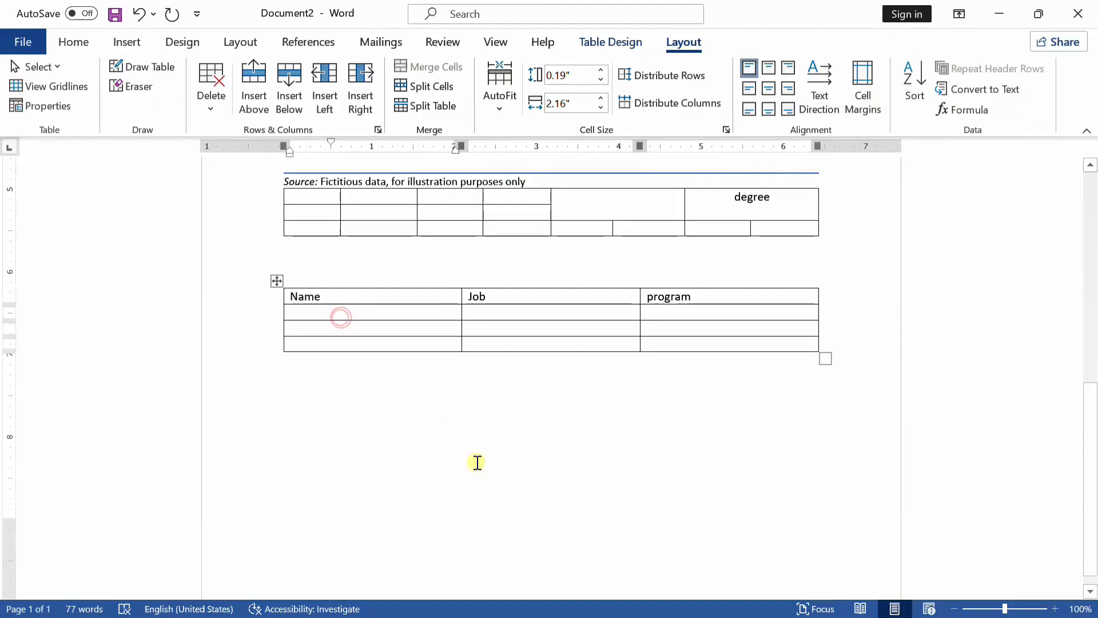
pyautogui.write('khna')
pyautogui.press('Tab')
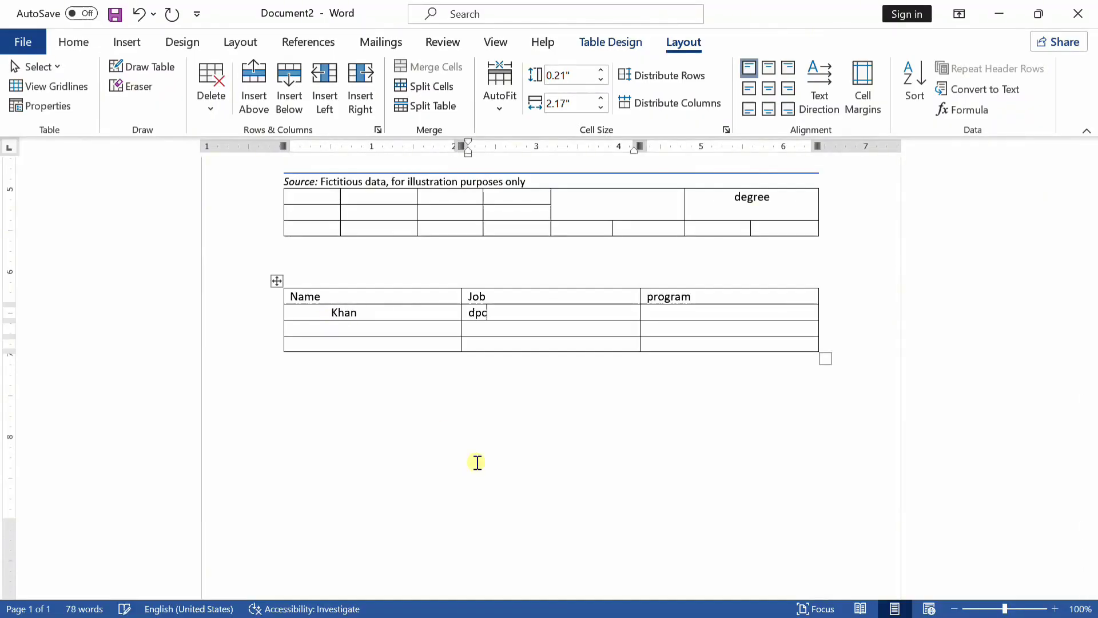
pyautogui.press('Tab')
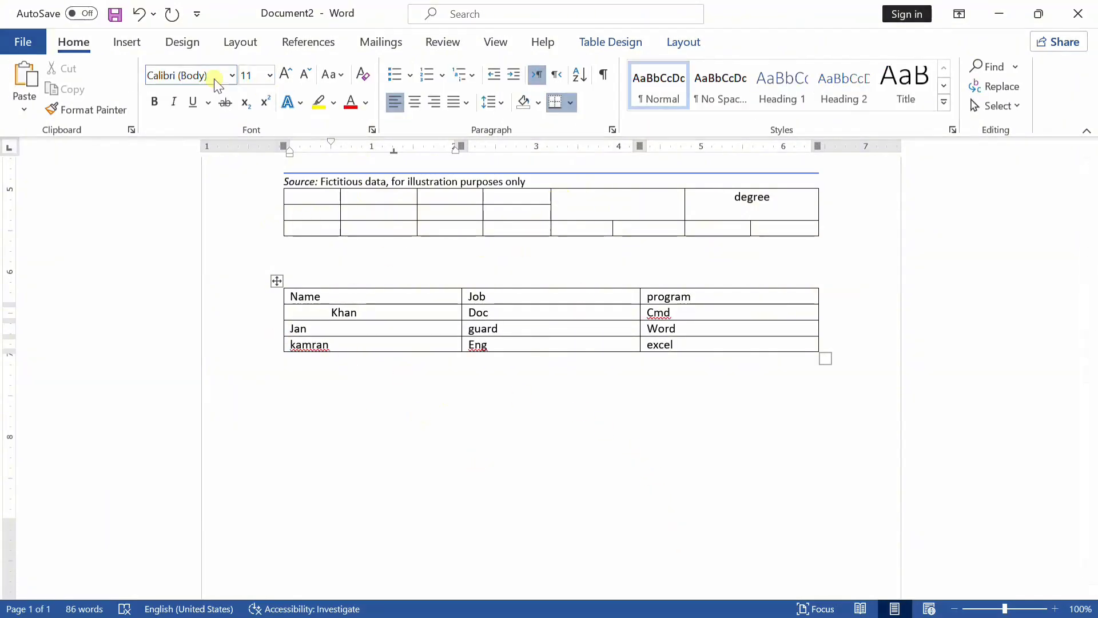
pyautogui.click(128, 43)
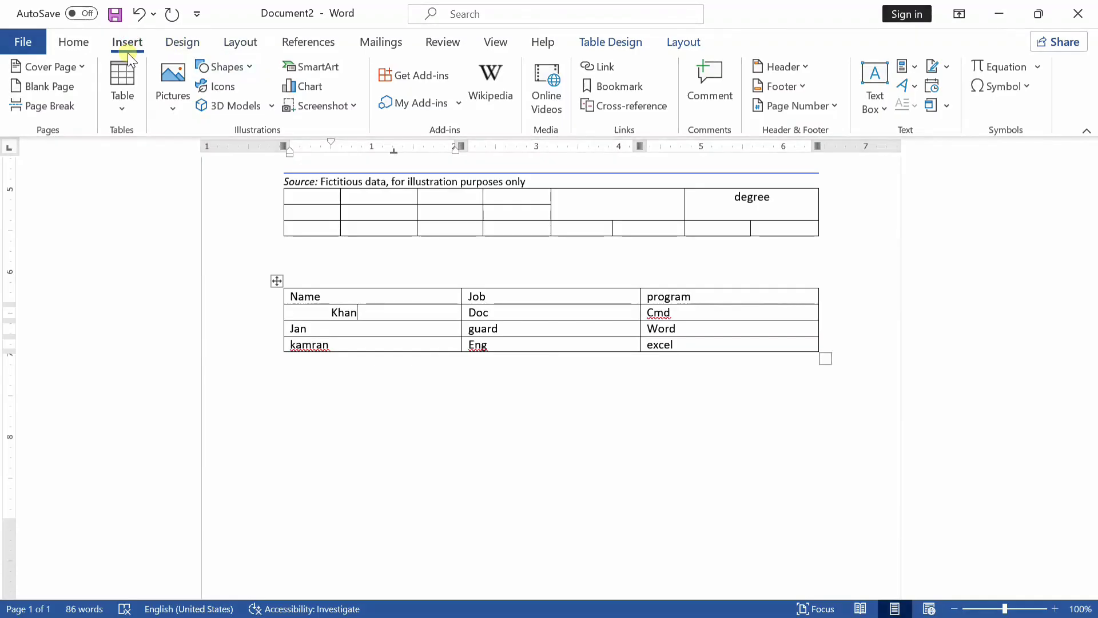
pyautogui.click(496, 342)
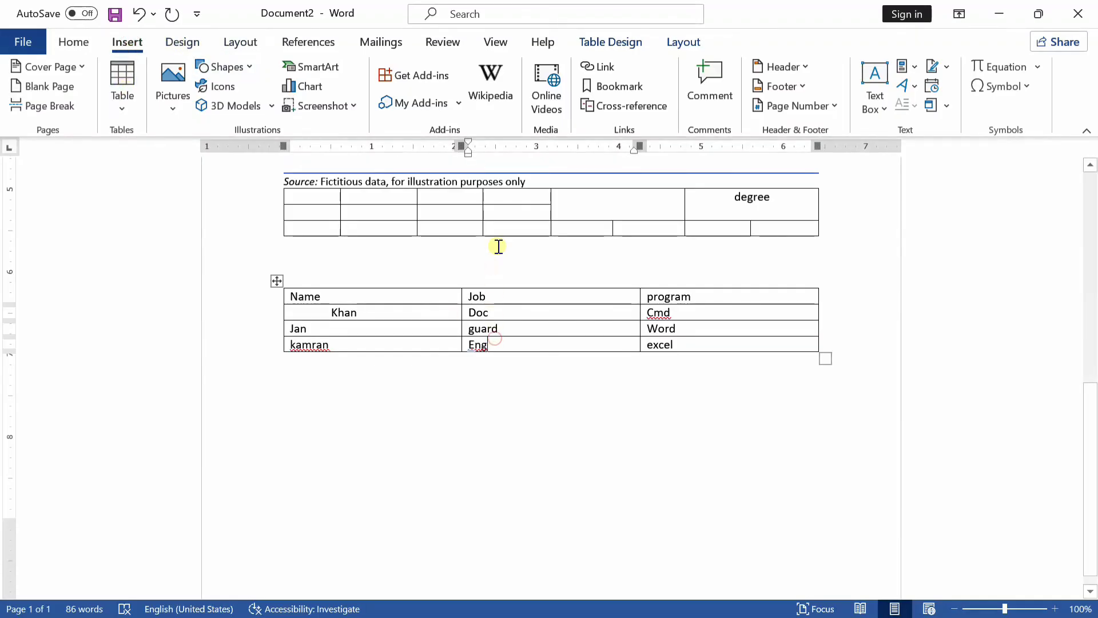
pyautogui.click(672, 39)
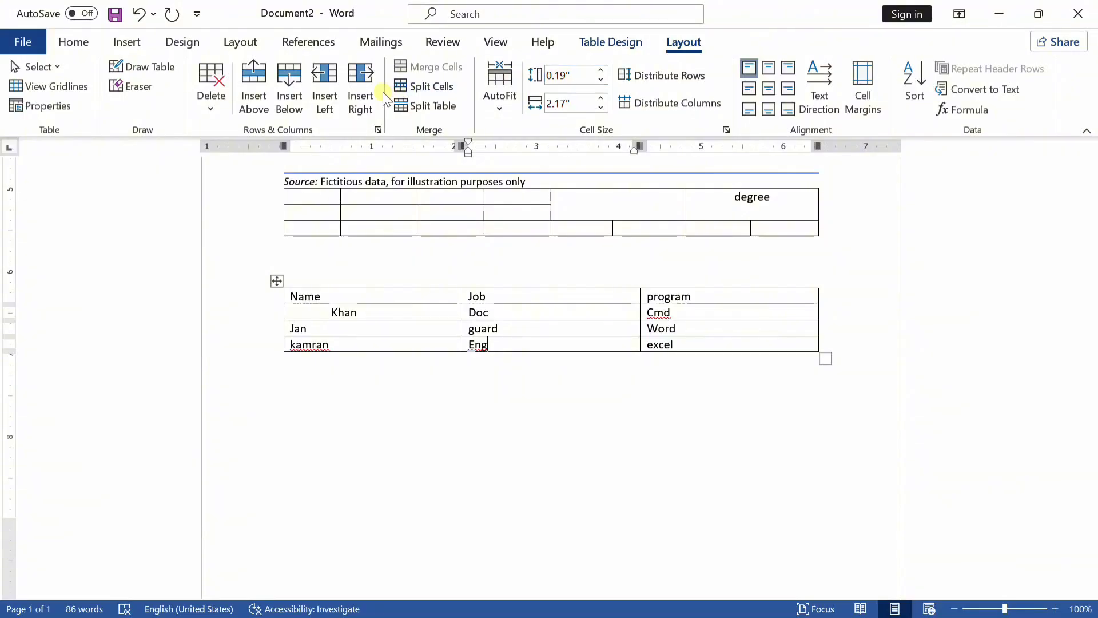
# Step: Insert a row above the Doc row, directly under the headings, and enter First num in its first cell
pyautogui.click(364, 313)
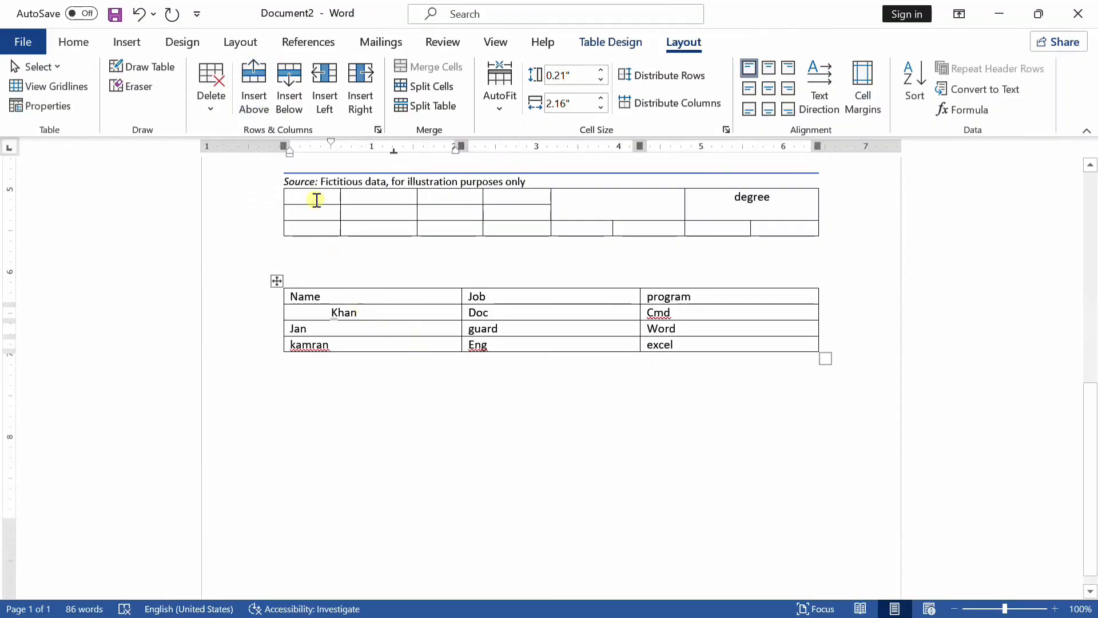
pyautogui.click(255, 102)
pyautogui.click(415, 363)
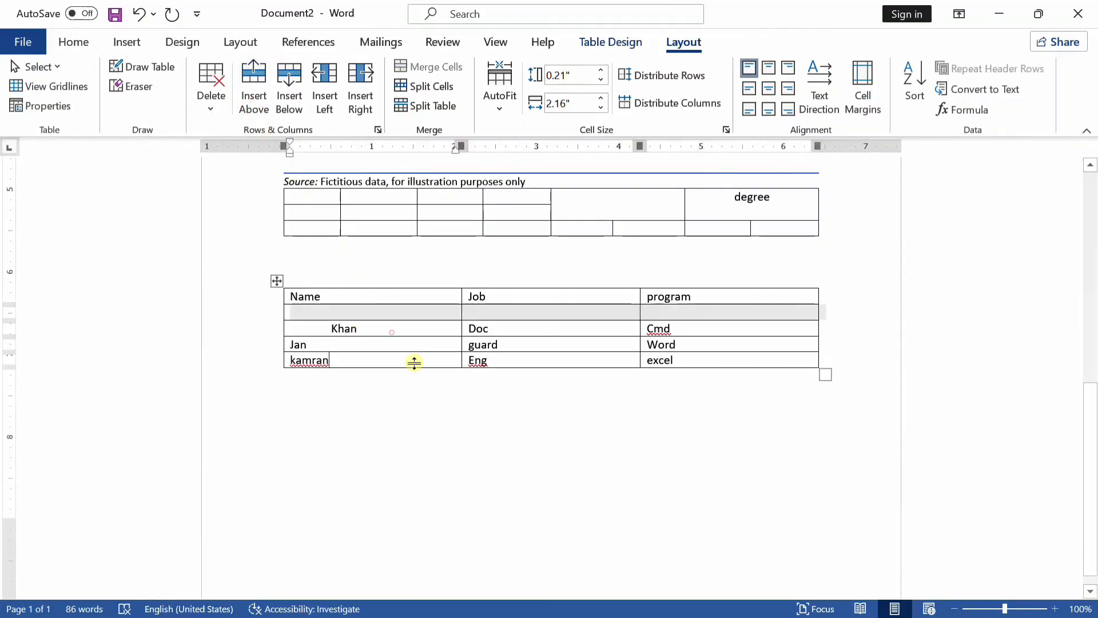
pyautogui.click(402, 313)
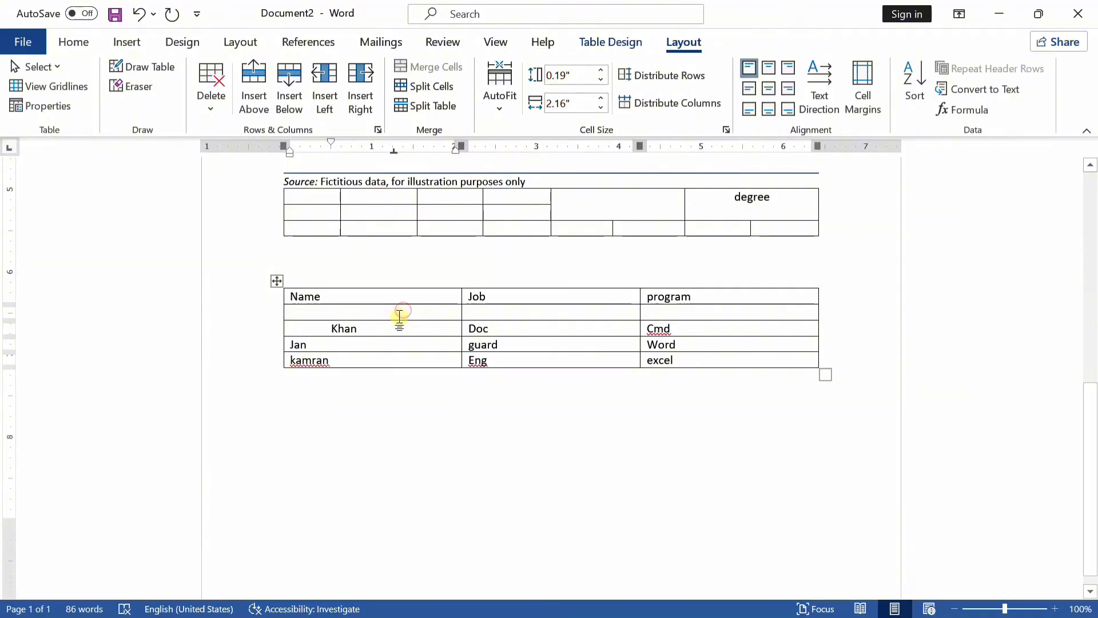
pyautogui.write('first')
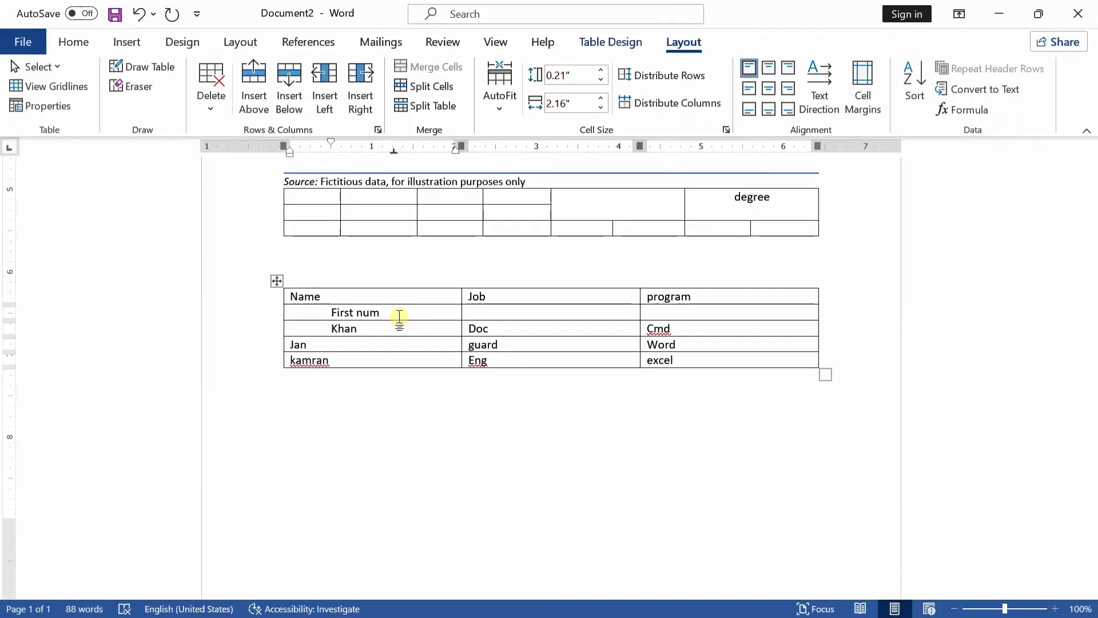
pyautogui.moveTo(399, 315); pyautogui.dragTo(310, 317)
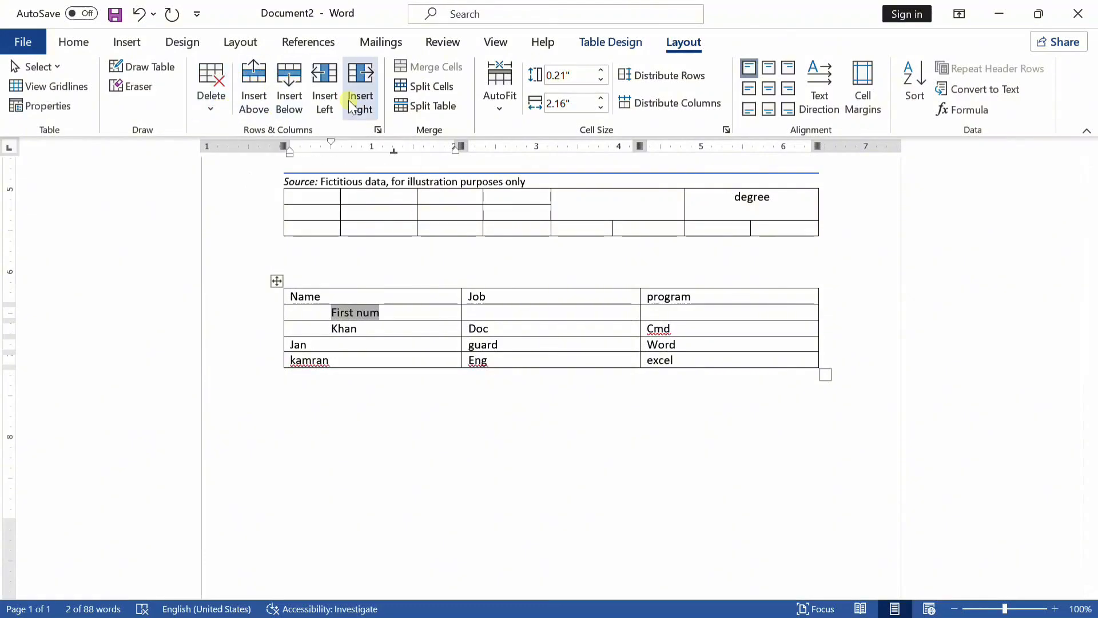
# Step: Insert an empty row below the last row of the table, the one with Eng and excel
pyautogui.click(360, 328)
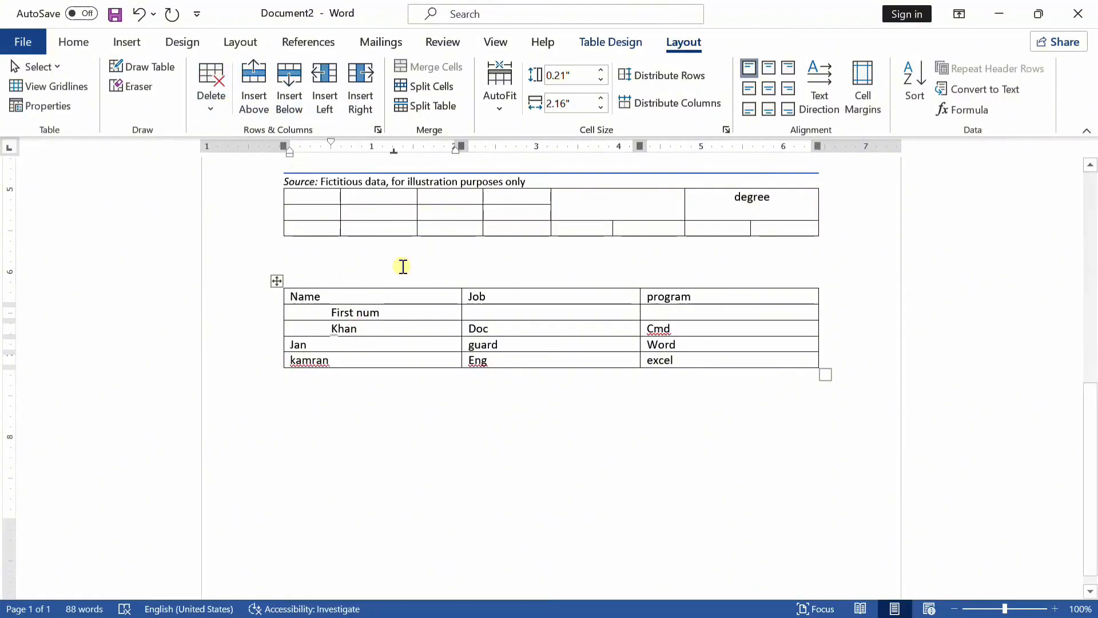
pyautogui.click(426, 361)
pyautogui.click(290, 90)
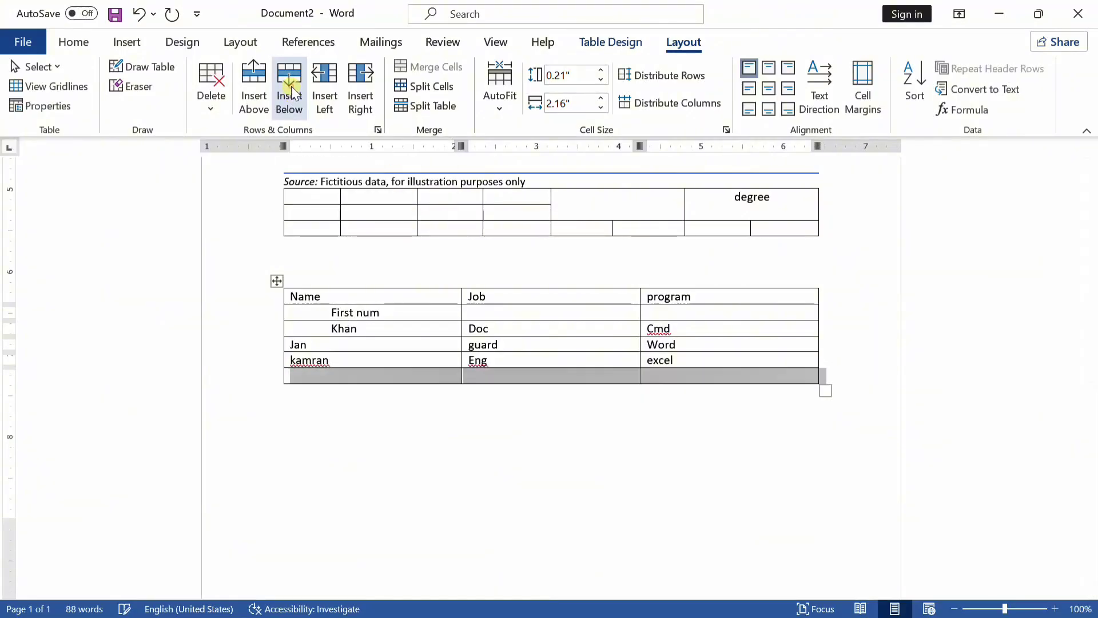
pyautogui.click(413, 382)
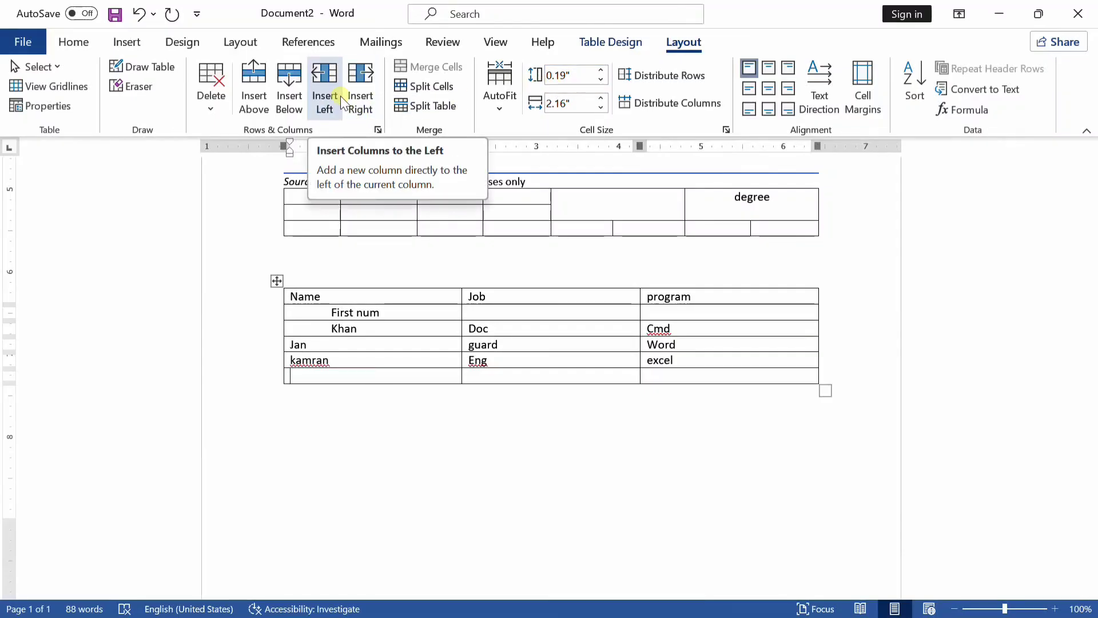
# Step: Insert a column to the left of the program column, with the heading Time and the value 3 in the First num row
pyautogui.click(368, 287)
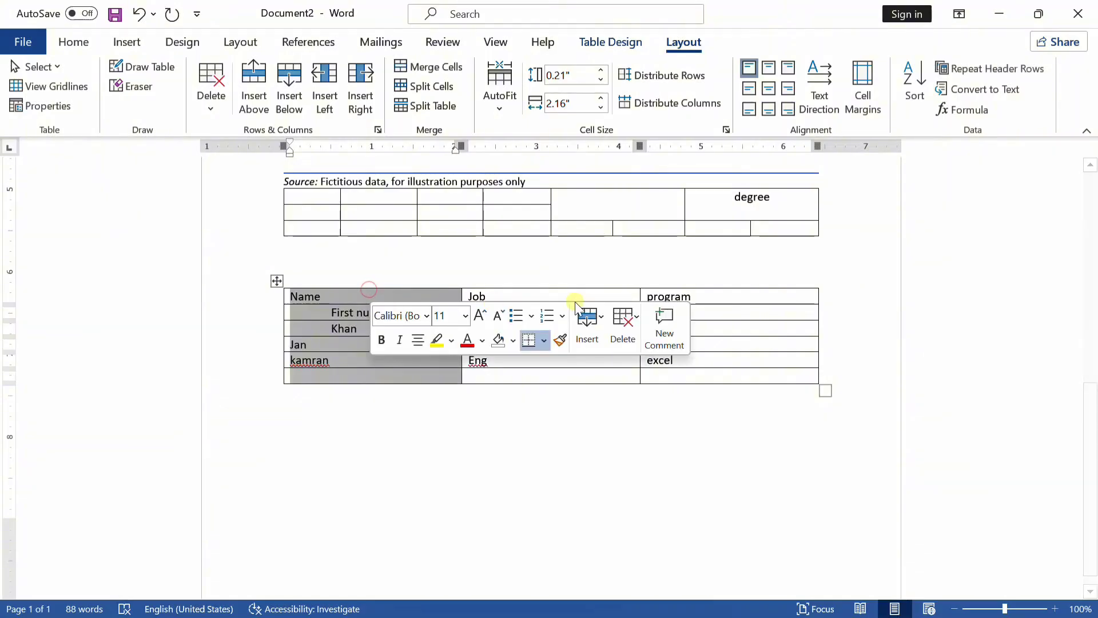
pyautogui.click(639, 292)
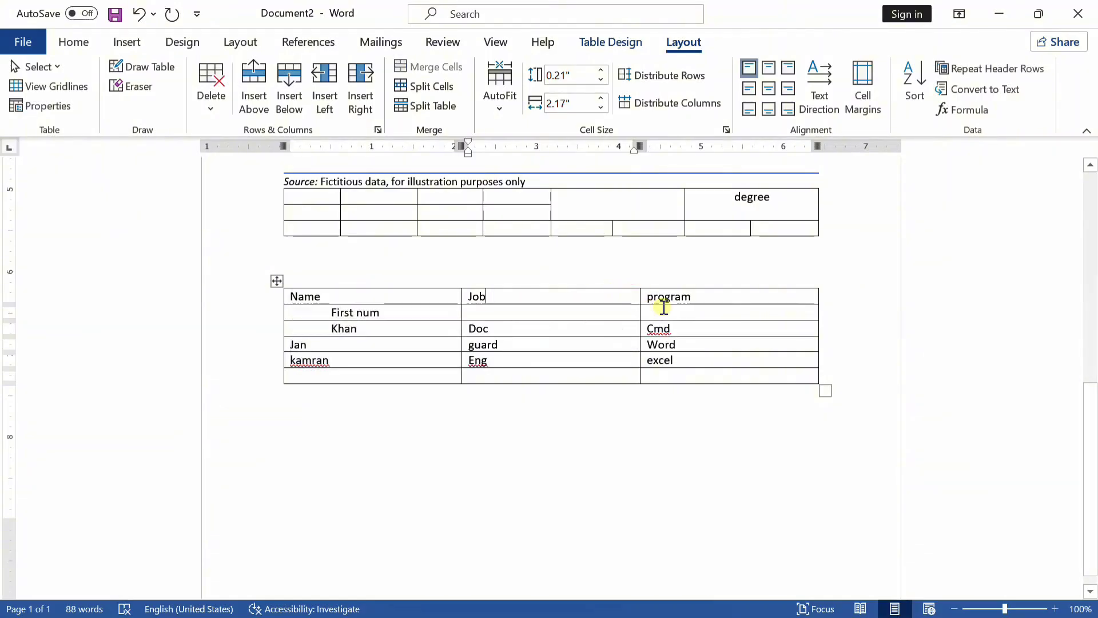
pyautogui.click(664, 298)
pyautogui.click(332, 83)
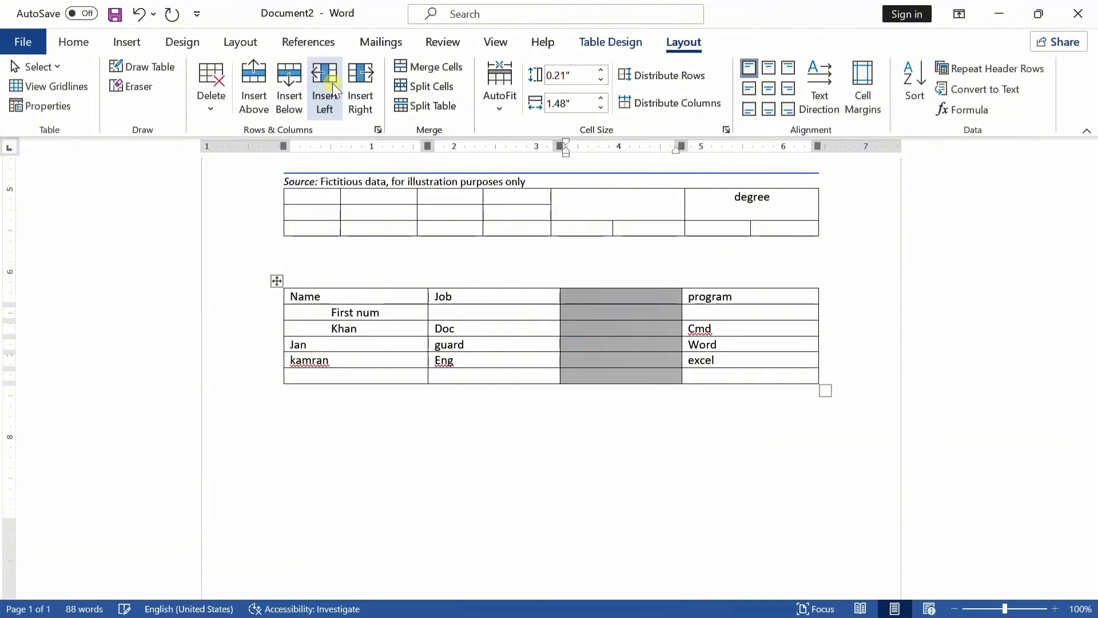
pyautogui.click(610, 294)
pyautogui.write('time')
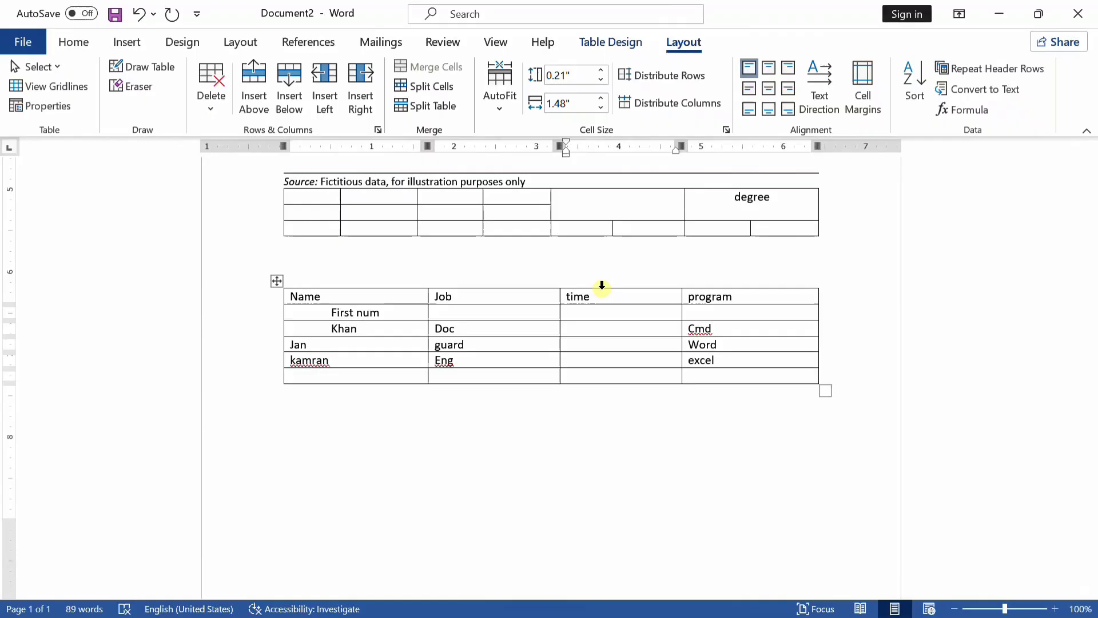
pyautogui.press('Down')
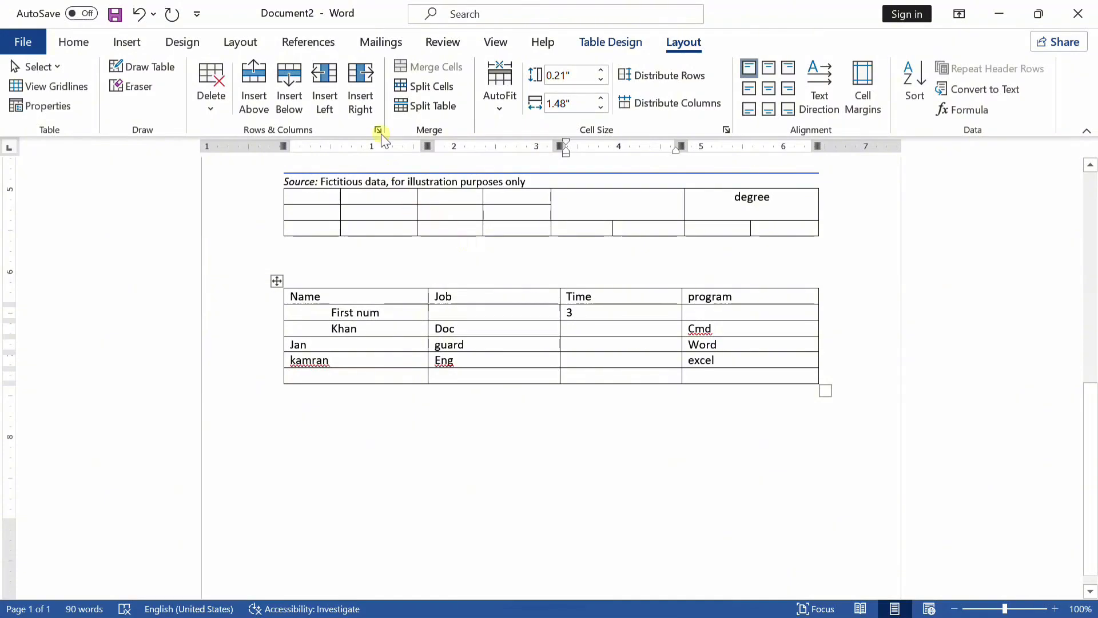
# Step: Insert a column to the right of the Time column, and undo the insertion
pyautogui.click(366, 86)
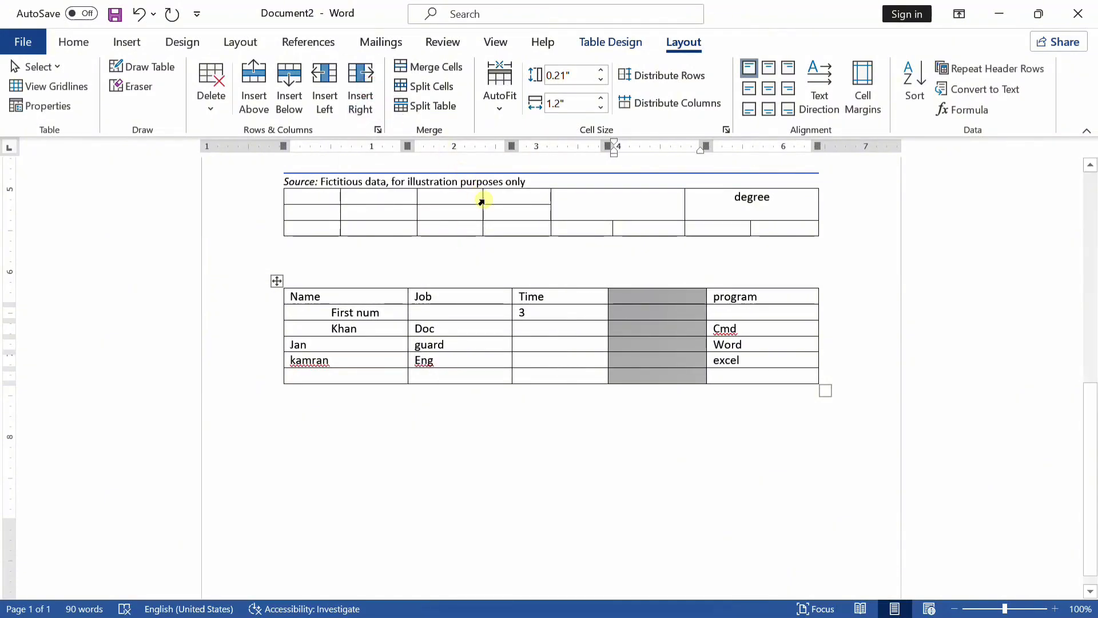
pyautogui.hotkey('ctrl', 'z')
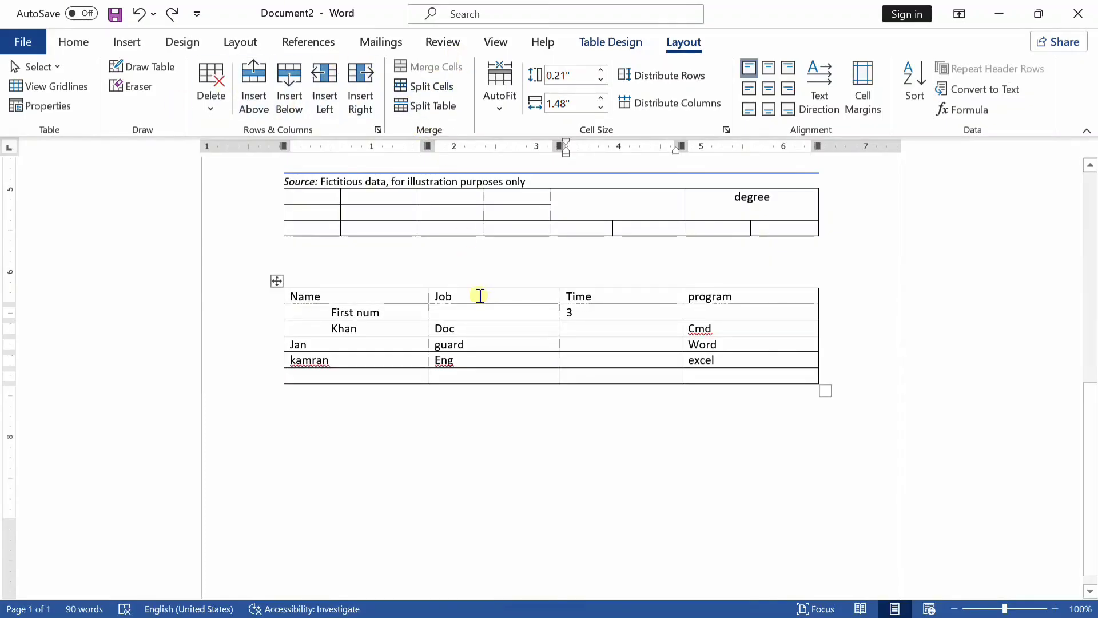
# Step: Insert an empty row above the heading row of the Name/Job/Time/program table
pyautogui.scroll(1, 481, 296)
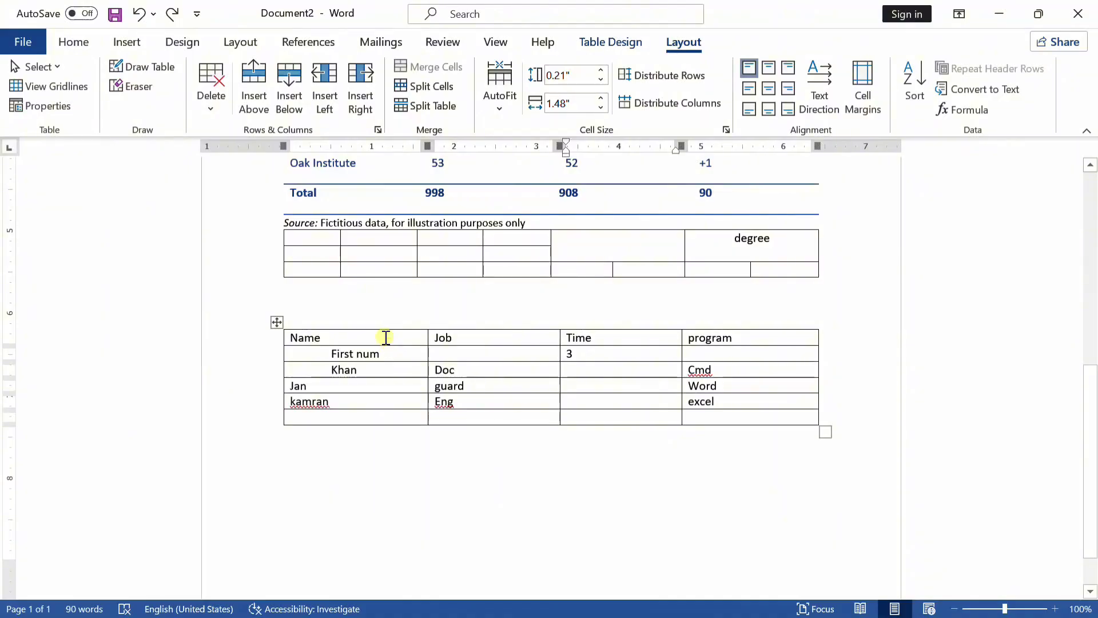
pyautogui.click(255, 96)
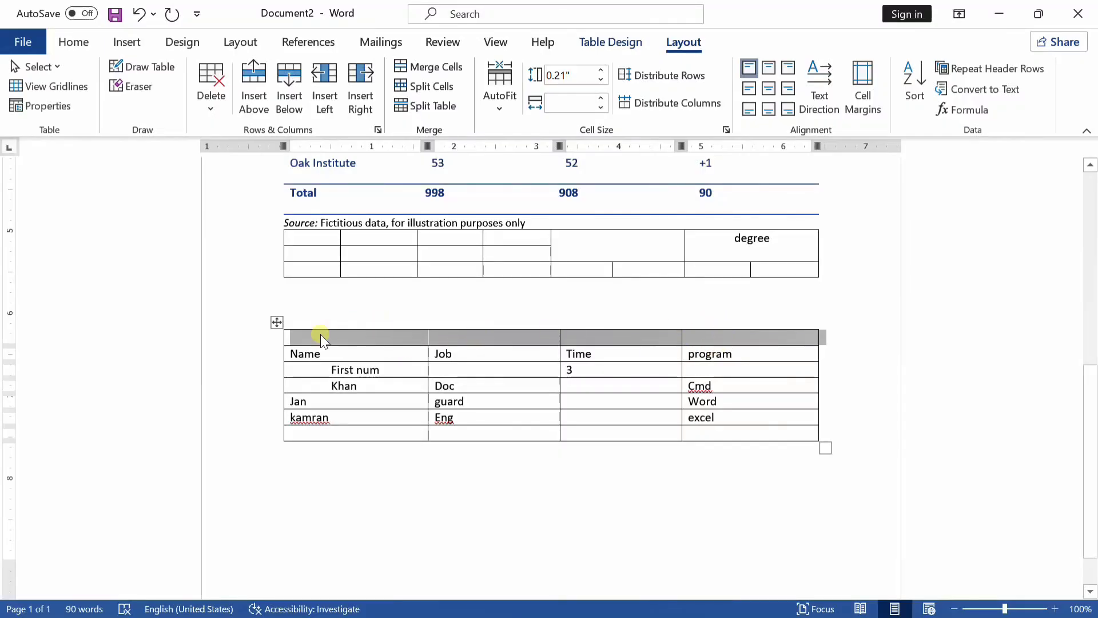
# Step: Enter filler text in the first cell of the empty top row and erase it again
pyautogui.click(360, 337)
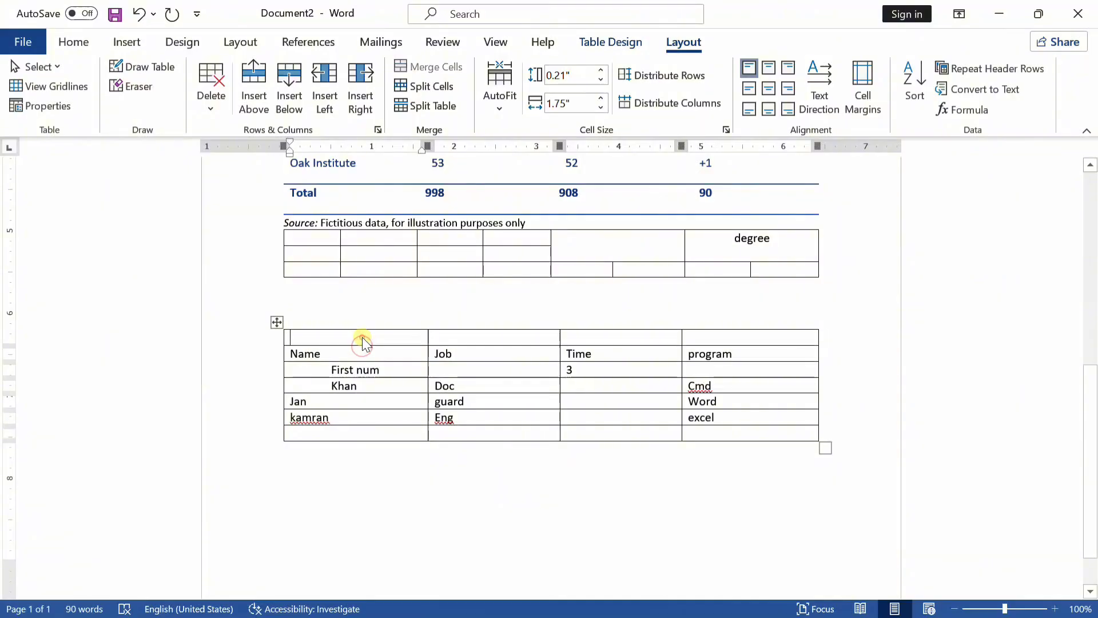
pyautogui.write('G erg  jhwrn ur')
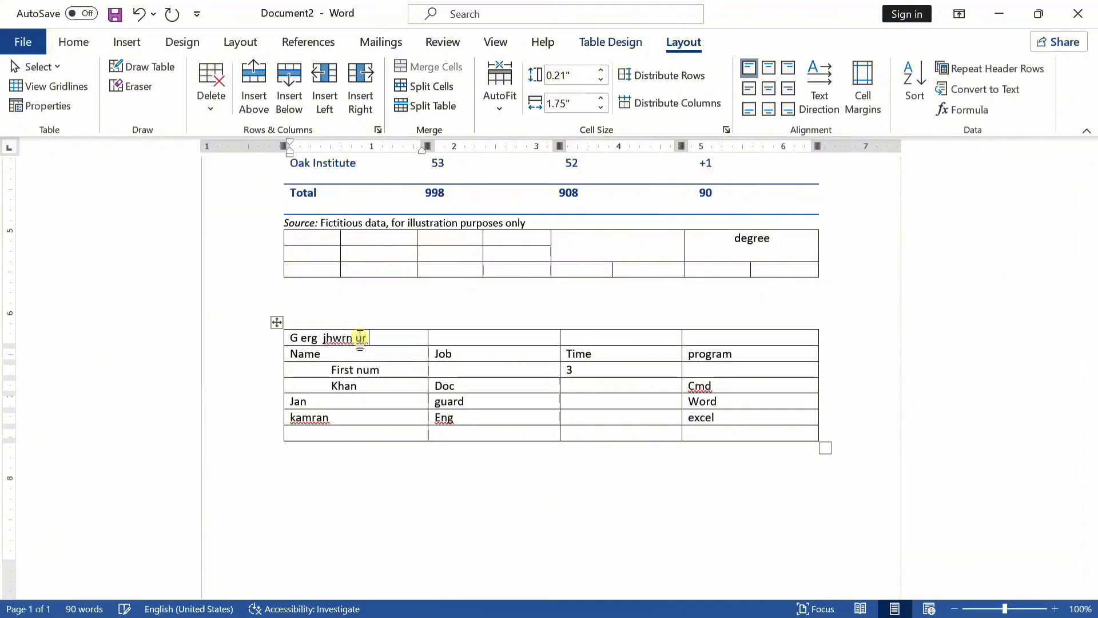
pyautogui.write(' wf wrf sf wufw u')
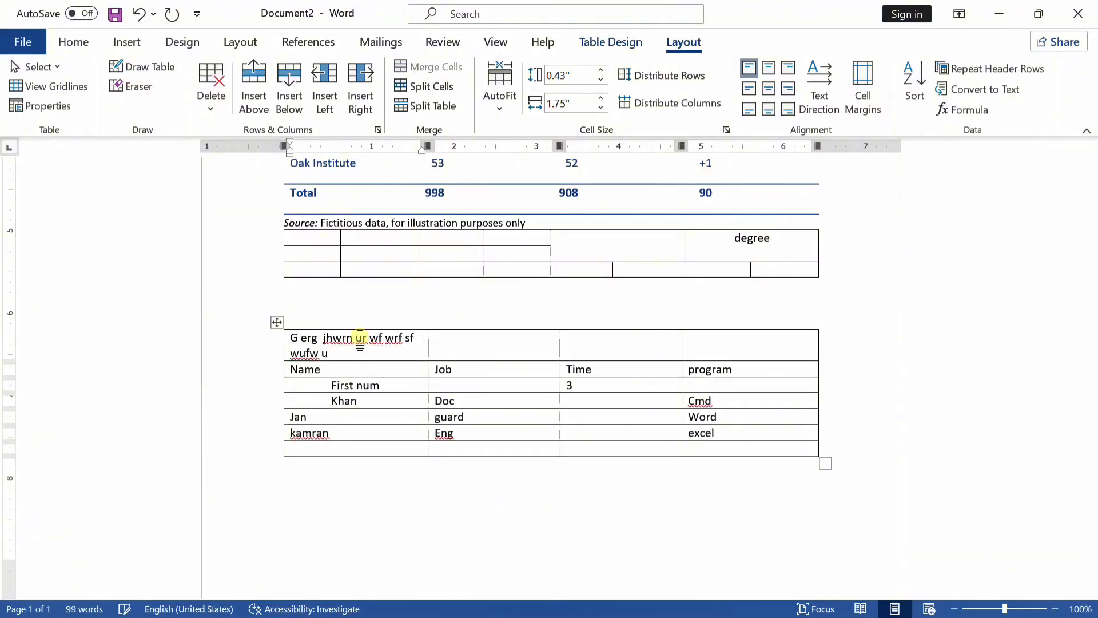
pyautogui.press('BackSpace')
pyautogui.press('BackSpace')
pyautogui.press('BackSpace')
pyautogui.press('BackSpace')
pyautogui.press('BackSpace')
pyautogui.press('BackSpace')
pyautogui.press('BackSpace')
pyautogui.press('BackSpace')
pyautogui.press('BackSpace')
pyautogui.press('BackSpace')
pyautogui.press('BackSpace')
pyautogui.press('BackSpace')
pyautogui.press('BackSpace')
pyautogui.press('BackSpace')
pyautogui.press('BackSpace')
pyautogui.press('BackSpace')
pyautogui.press('BackSpace')
pyautogui.press('BackSpace')
pyautogui.press('BackSpace')
pyautogui.press('BackSpace')
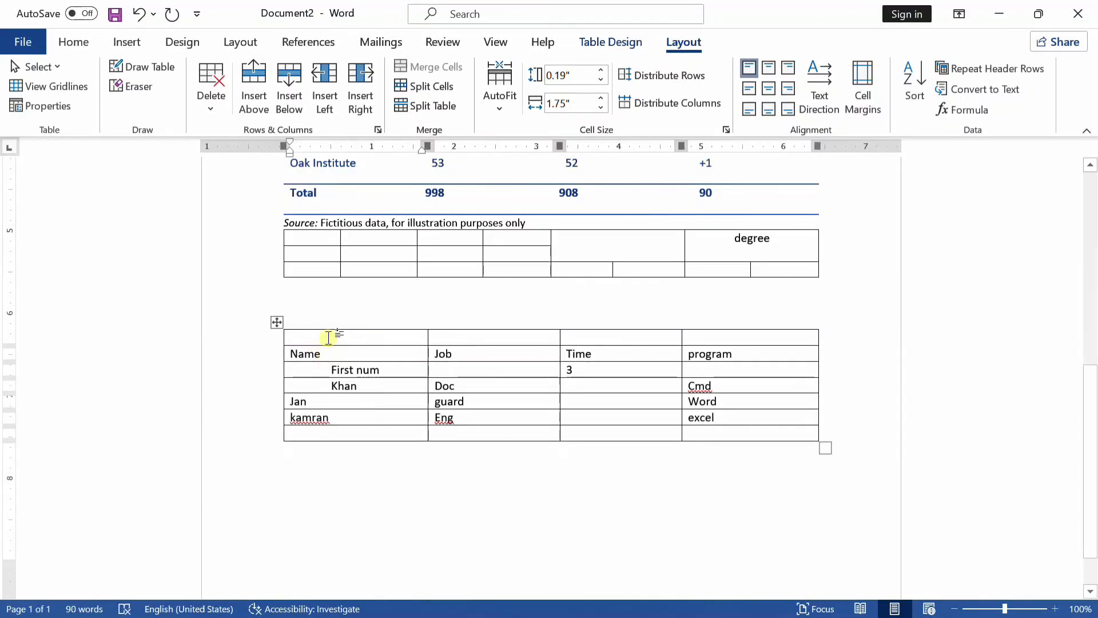
# Step: Merge the four cells of the empty row above the Name/Job/Time/program headings into a single cell
pyautogui.moveTo(329, 338); pyautogui.dragTo(707, 333)
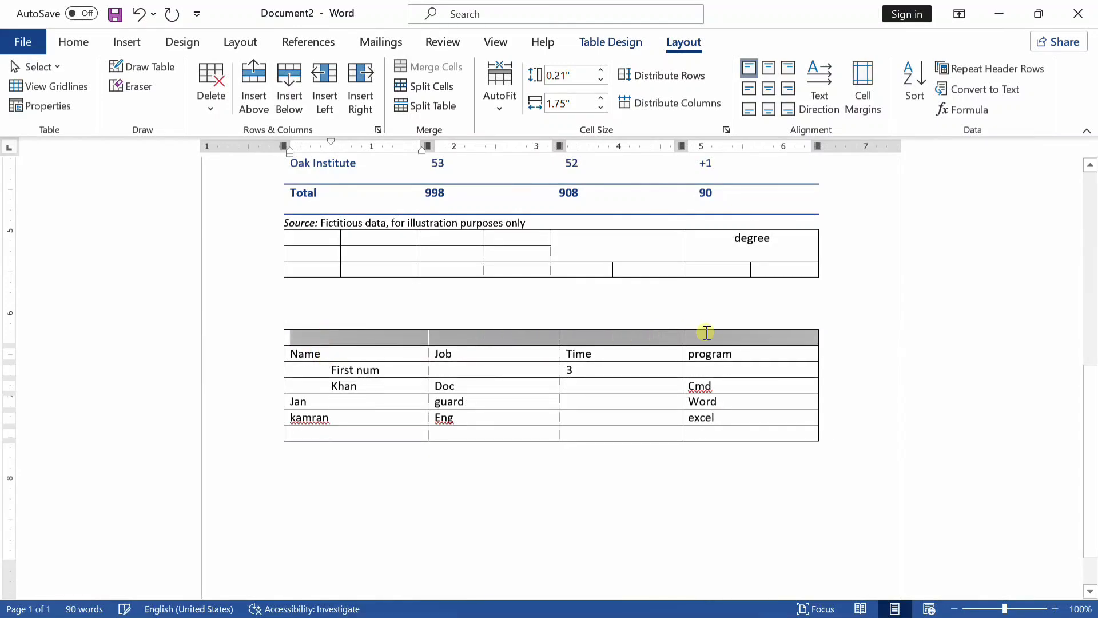
pyautogui.click(706, 333)
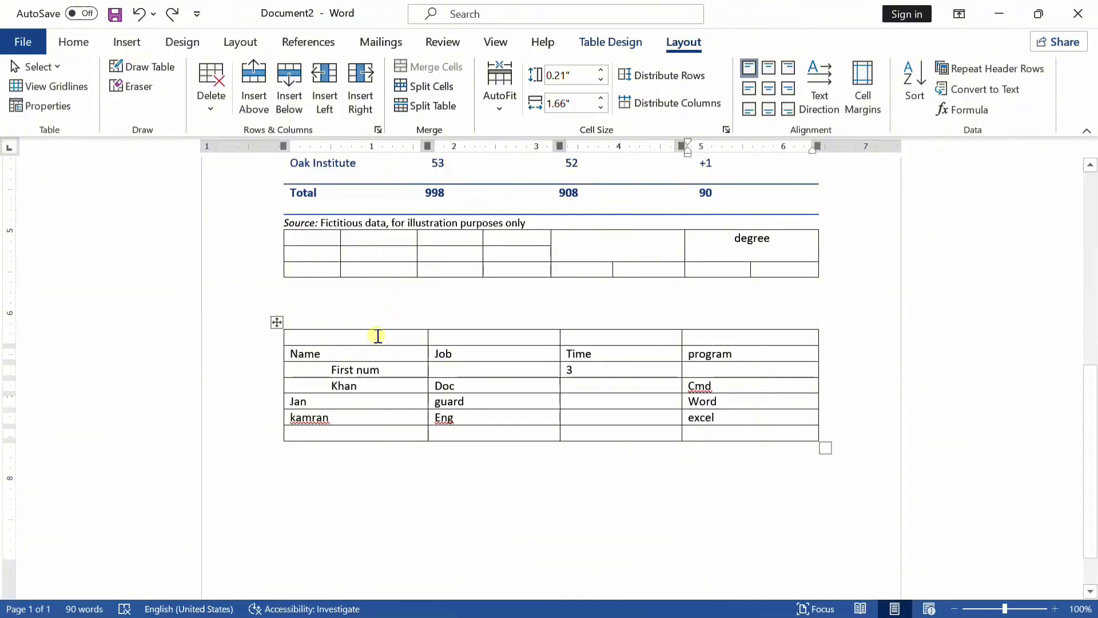
pyautogui.moveTo(377, 335); pyautogui.dragTo(695, 332)
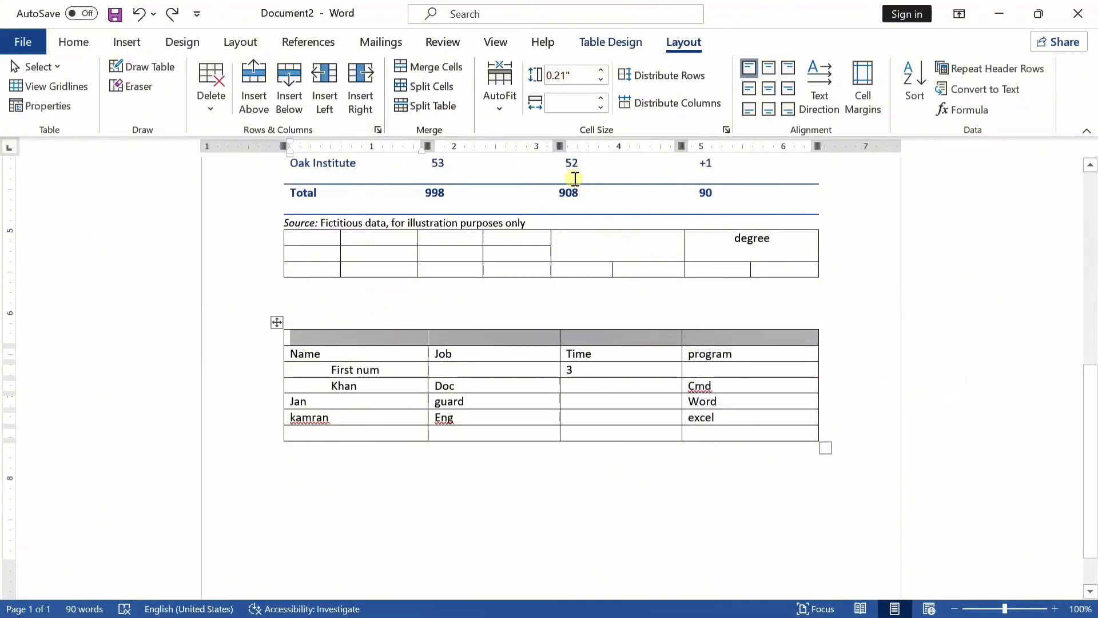
pyautogui.click(421, 65)
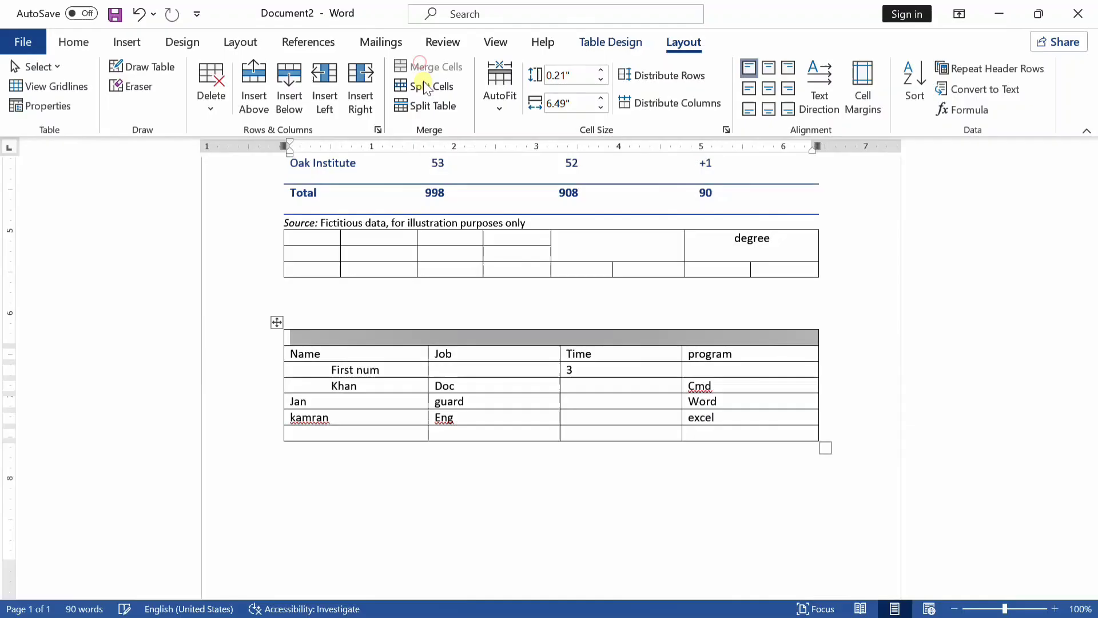
# Step: Enter the centered title "Mufakeer English language center" in the merged top row
pyautogui.click(450, 338)
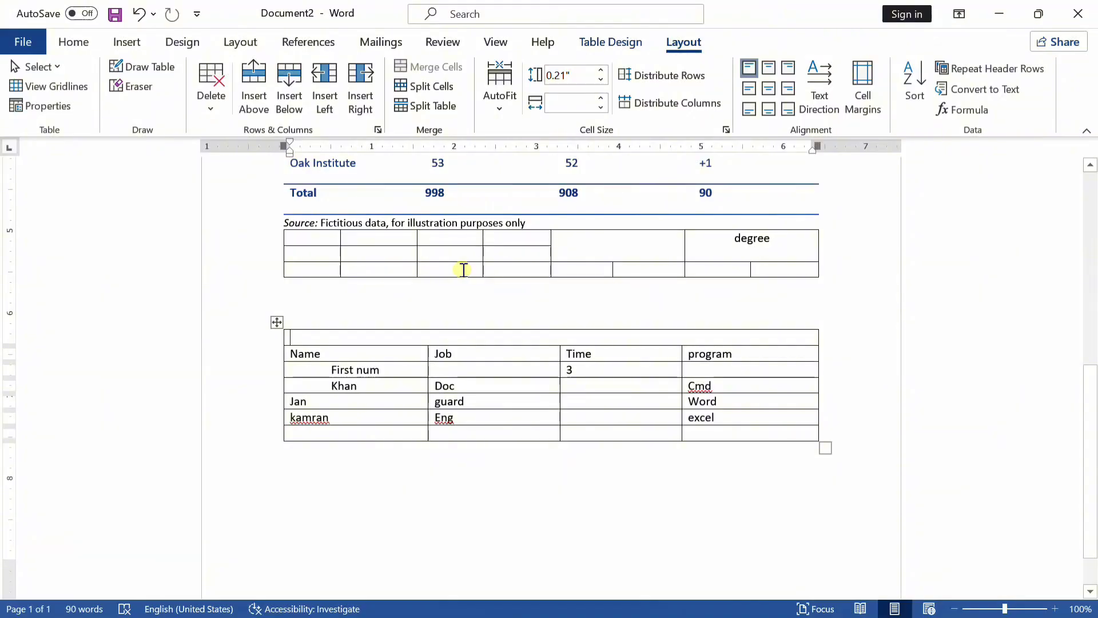
pyautogui.hotkey('ctrl', 'e')
pyautogui.write('mu')
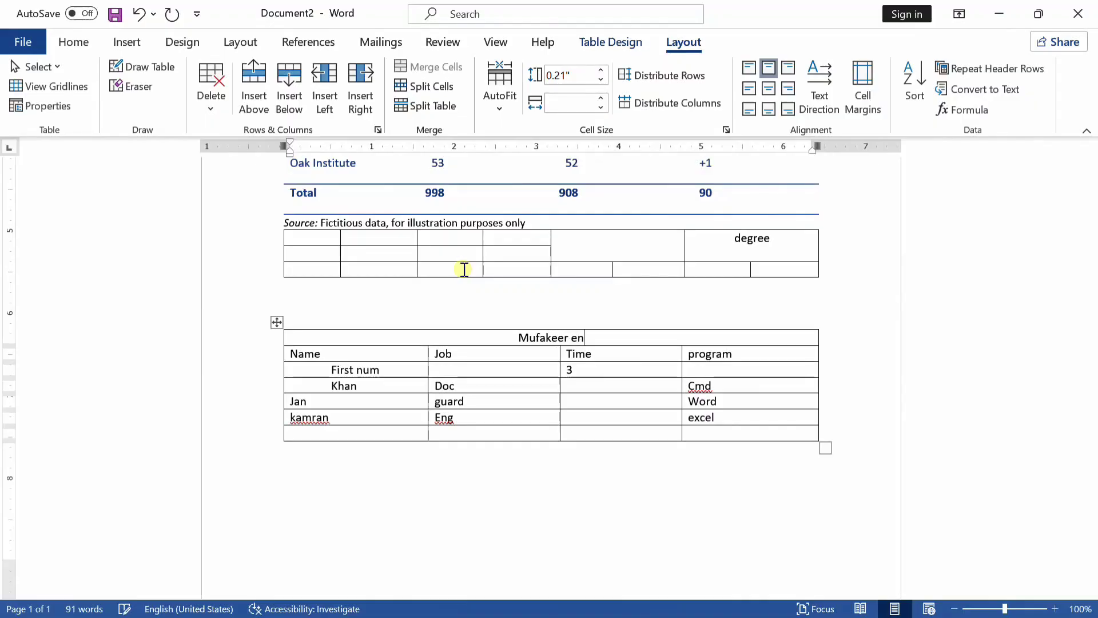
pyautogui.write('fakeer english la')
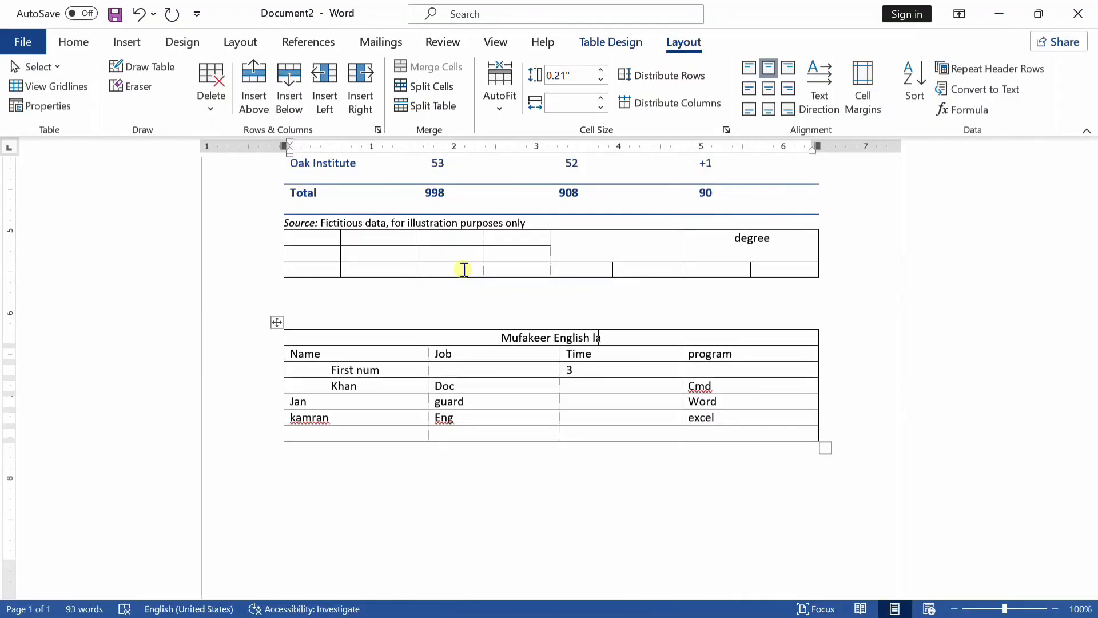
pyautogui.write('nugar =')
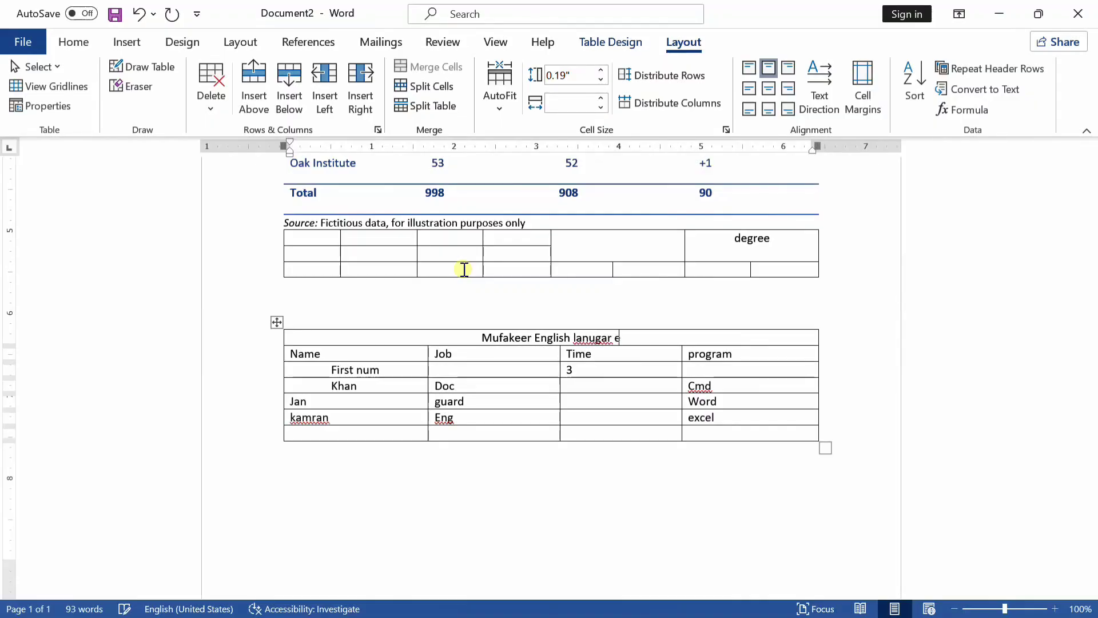
pyautogui.press('BackSpace')
pyautogui.press('BackSpace')
pyautogui.press('BackSpace')
pyautogui.write('ge ')
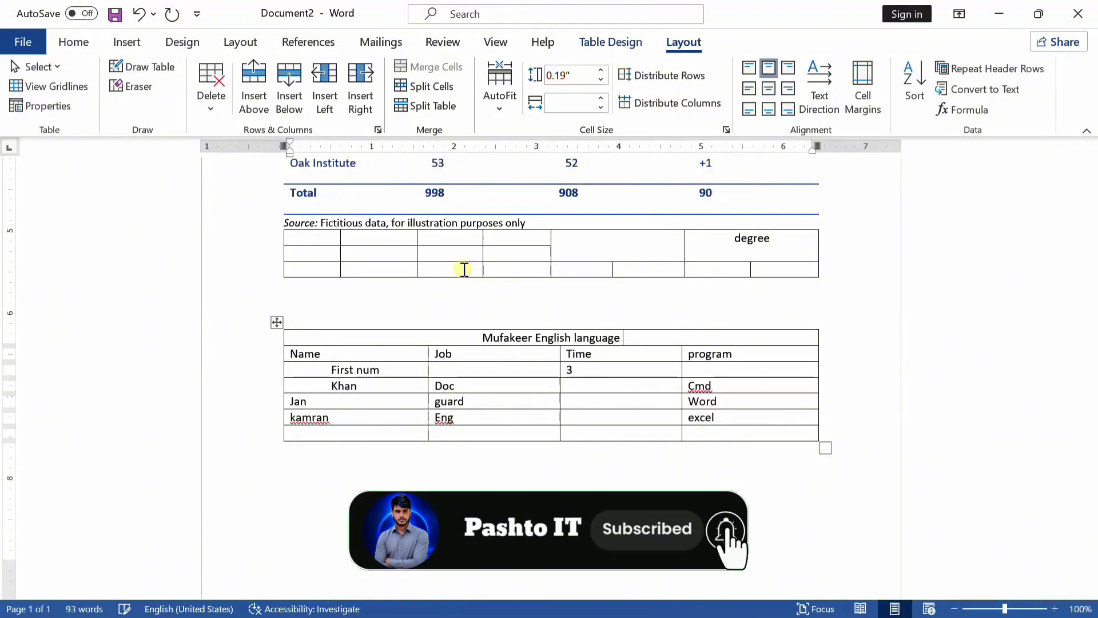
pyautogui.write('senter')
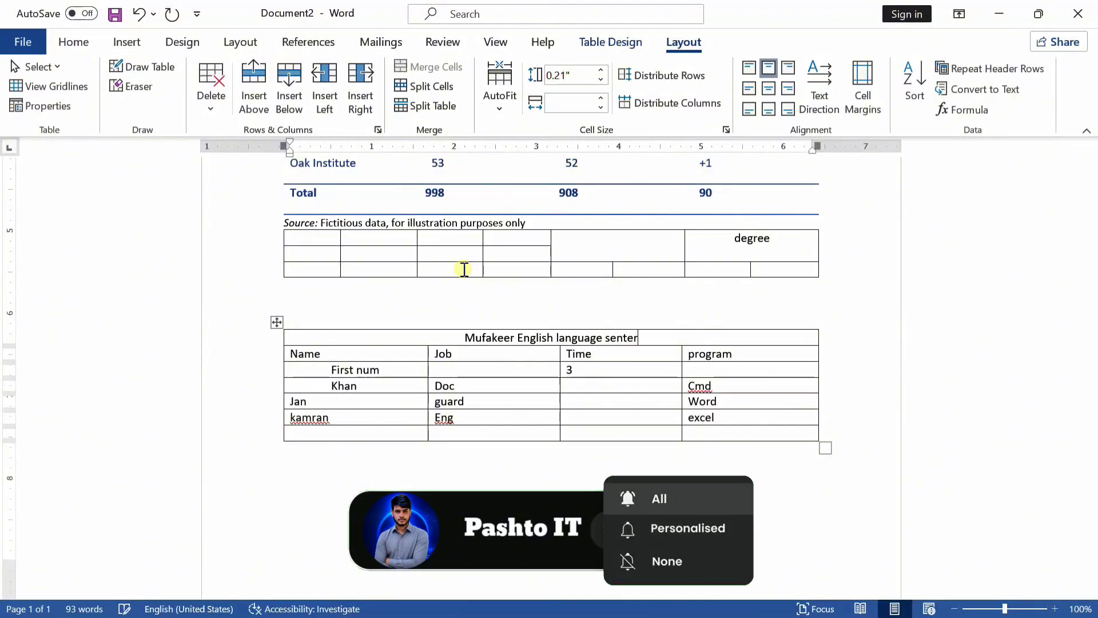
pyautogui.press('BackSpace')
pyautogui.press('BackSpace')
pyautogui.press('BackSpace')
pyautogui.press('BackSpace')
pyautogui.press('BackSpace')
pyautogui.press('BackSpace')
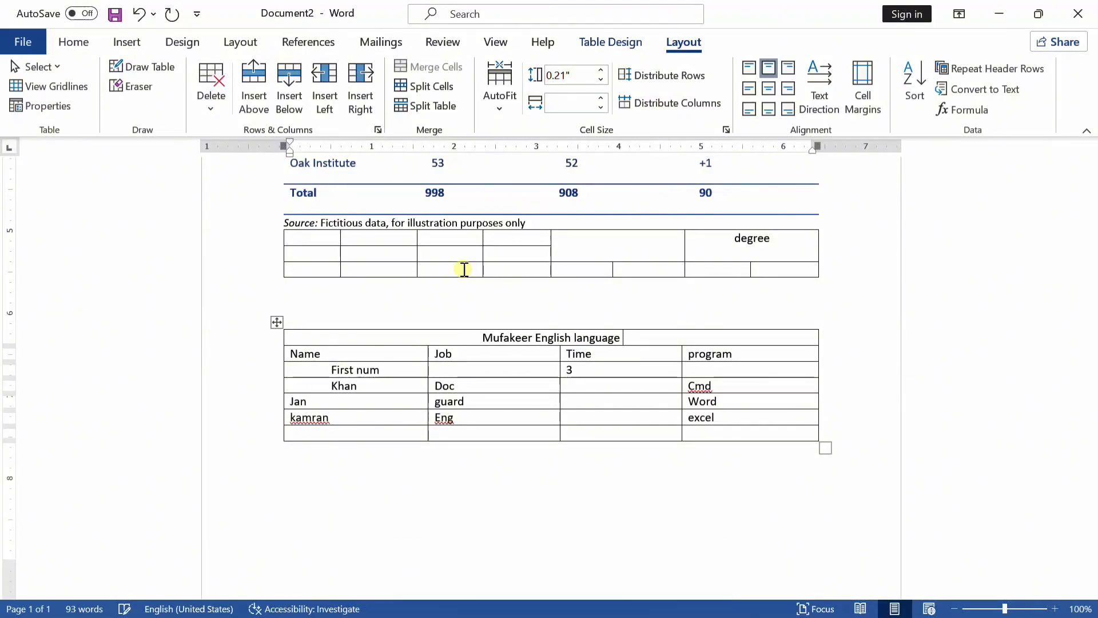
pyautogui.write('v')
pyautogui.press('BackSpace')
pyautogui.write('ce')
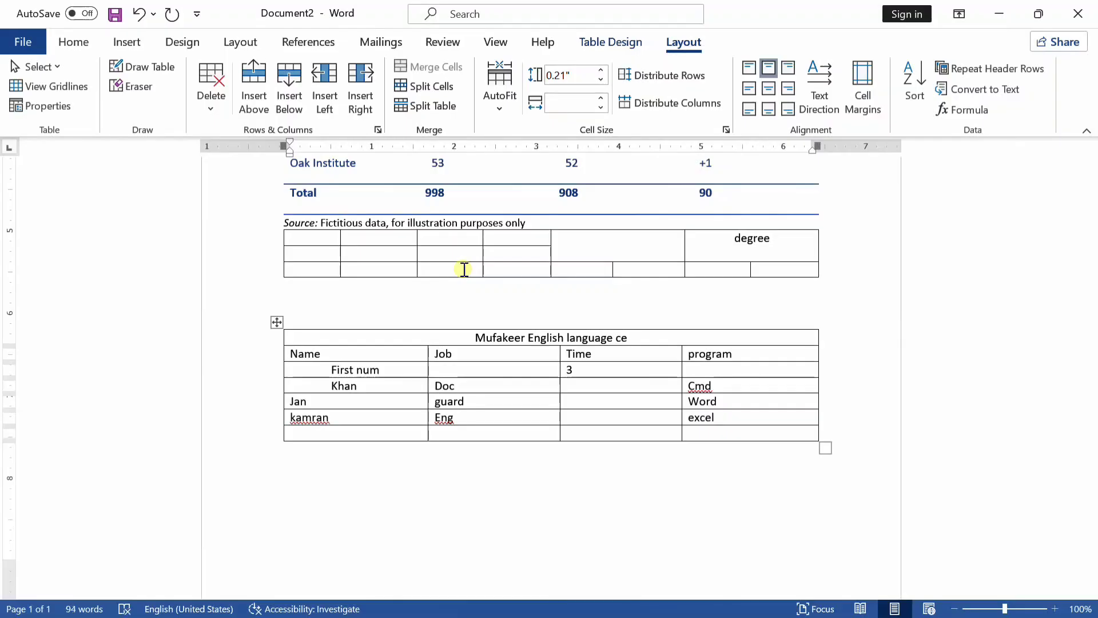
pyautogui.write('nter')
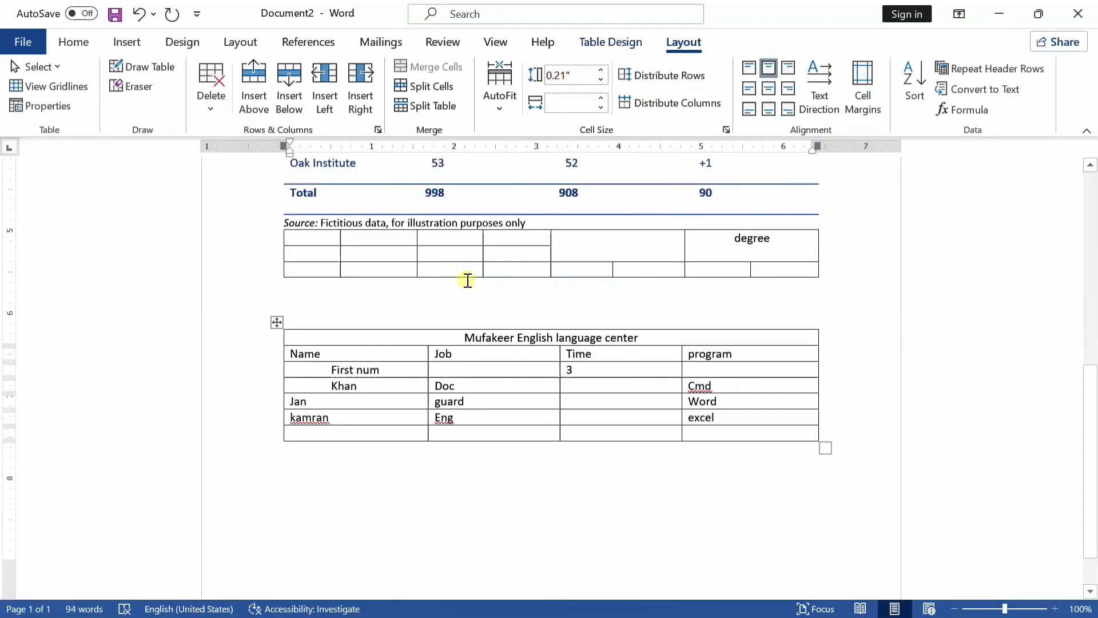
# Step: Change the font of the title "Mufakeer English language center" to Agency FB
pyautogui.moveTo(543, 345); pyautogui.dragTo(436, 319)
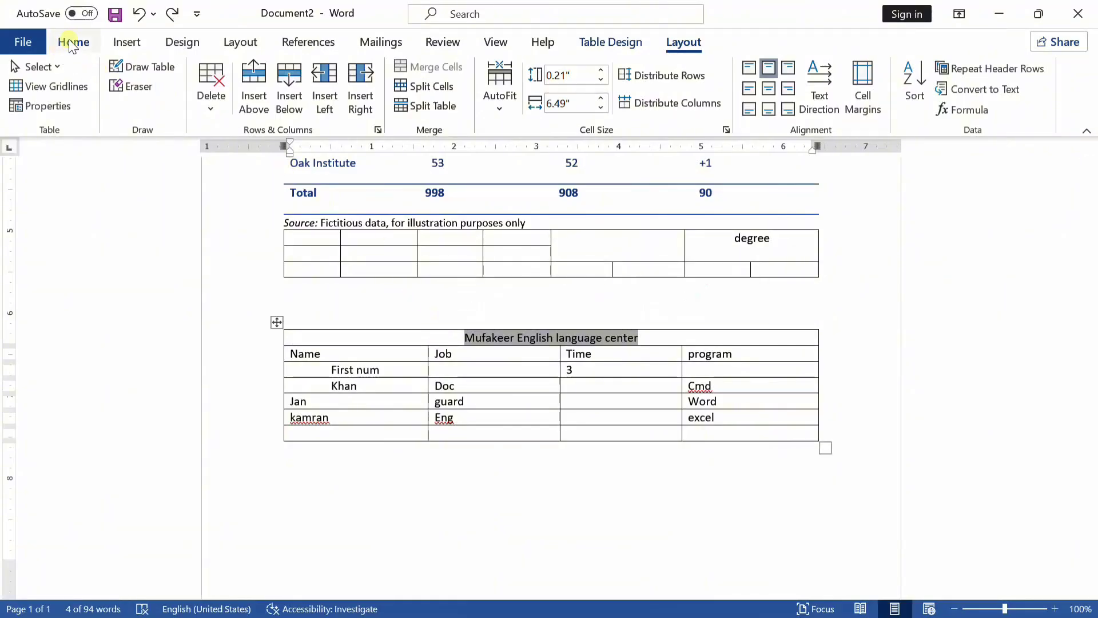
pyautogui.click(73, 42)
pyautogui.click(232, 77)
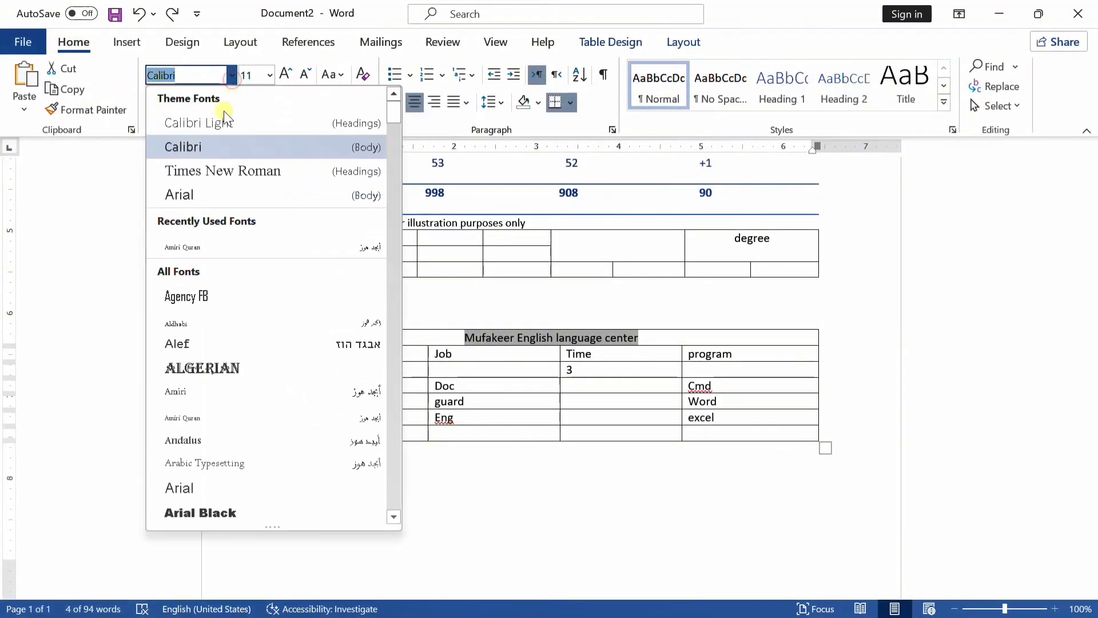
pyautogui.click(221, 286)
pyautogui.click(221, 287)
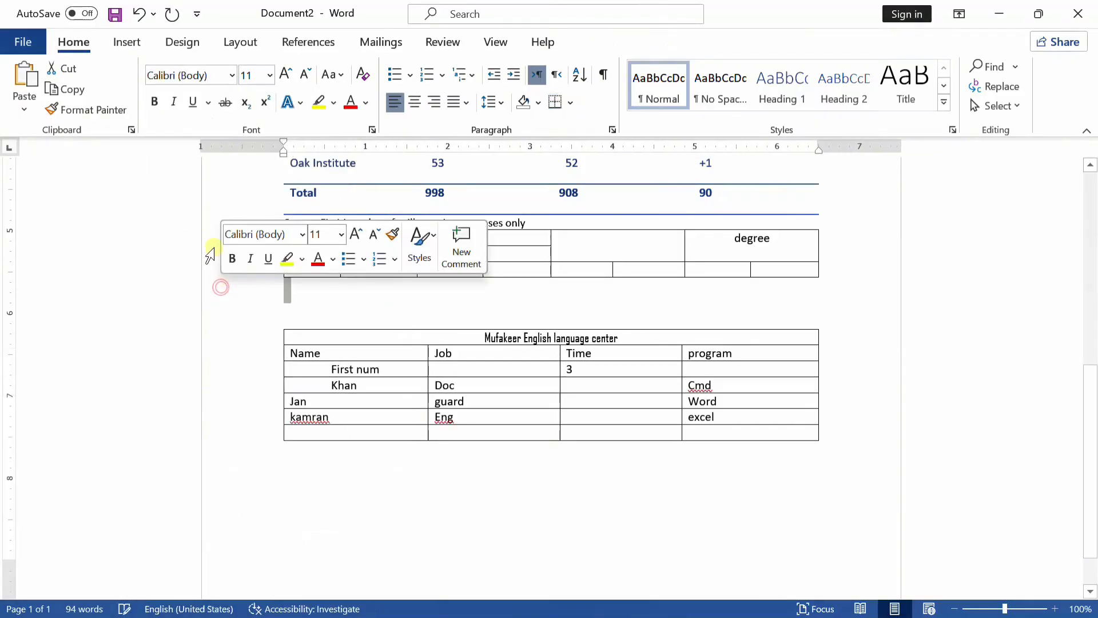
# Step: Set the selected blank line between the two tables to size 14 with a dark blue font color
pyautogui.click(285, 74)
pyautogui.click(285, 75)
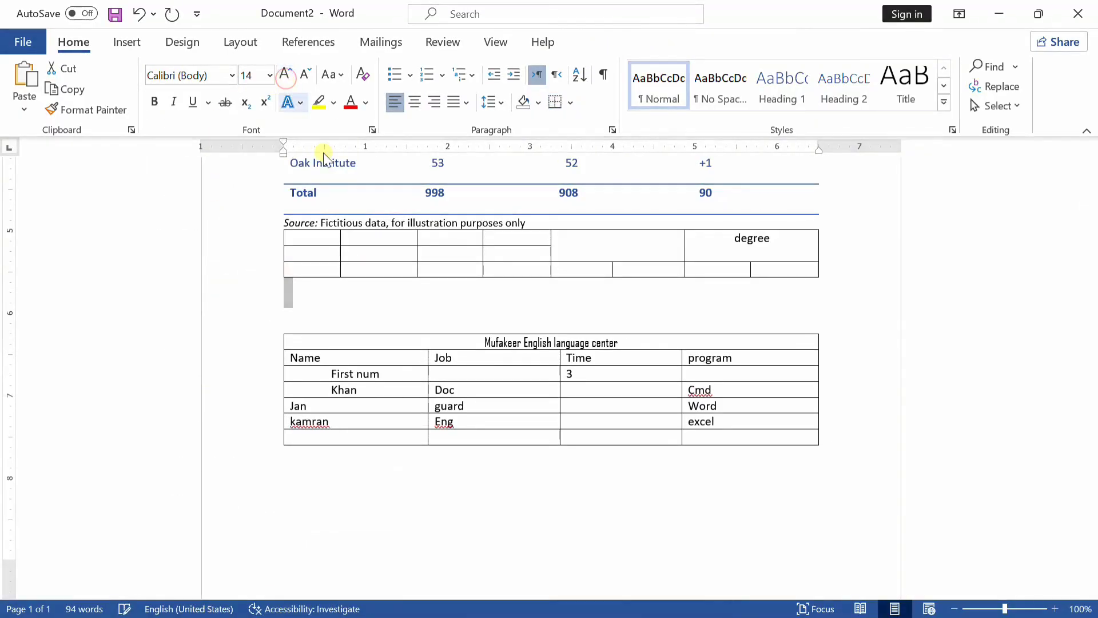
pyautogui.click(365, 104)
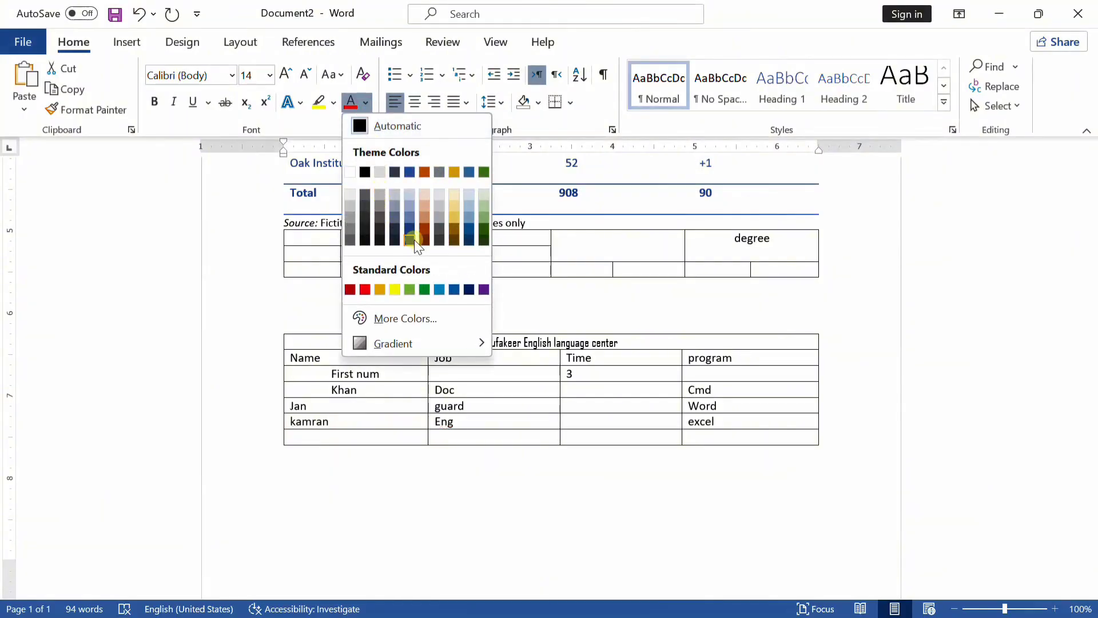
pyautogui.click(475, 230)
# Step: Set the font color of the "Mufakeer English language center" title to dark gold
pyautogui.moveTo(486, 342); pyautogui.dragTo(620, 337)
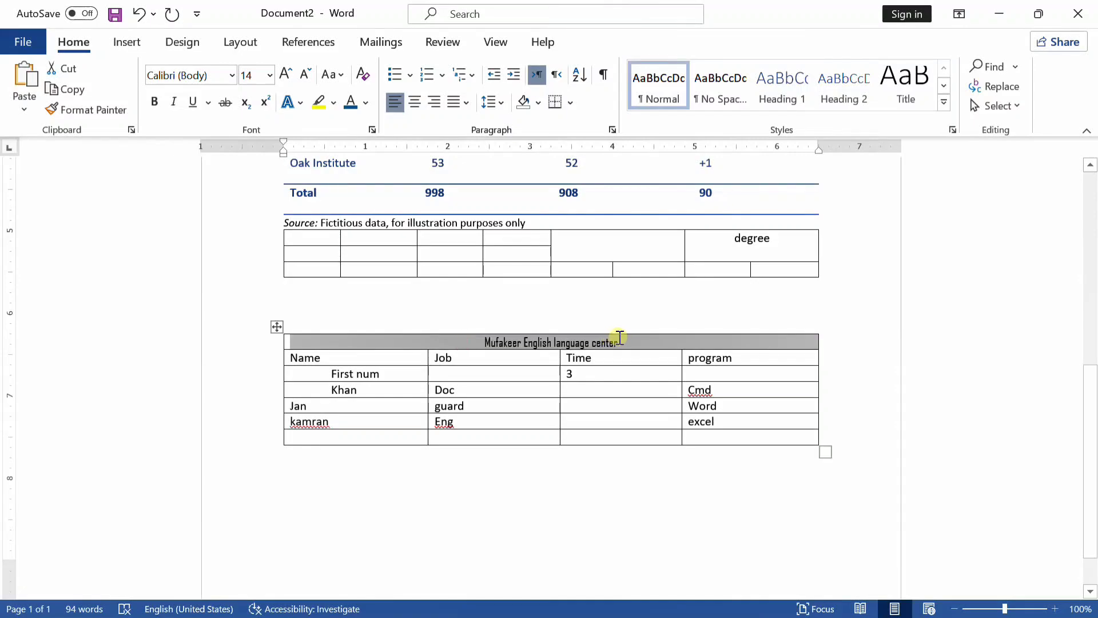
pyautogui.click(620, 337)
pyautogui.click(366, 103)
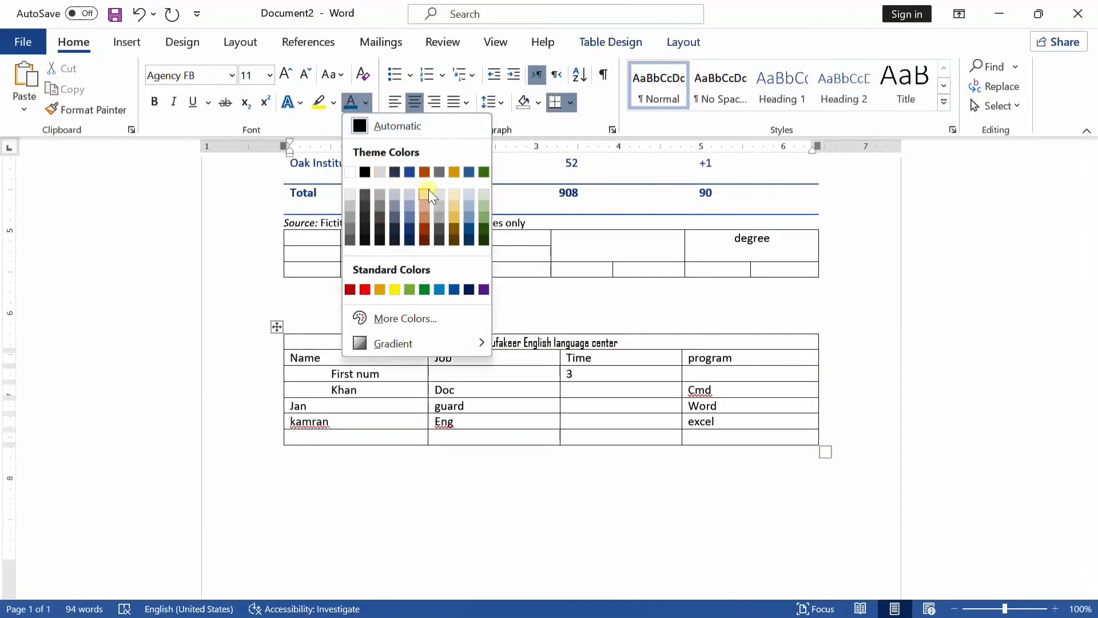
pyautogui.click(458, 218)
pyautogui.click(654, 341)
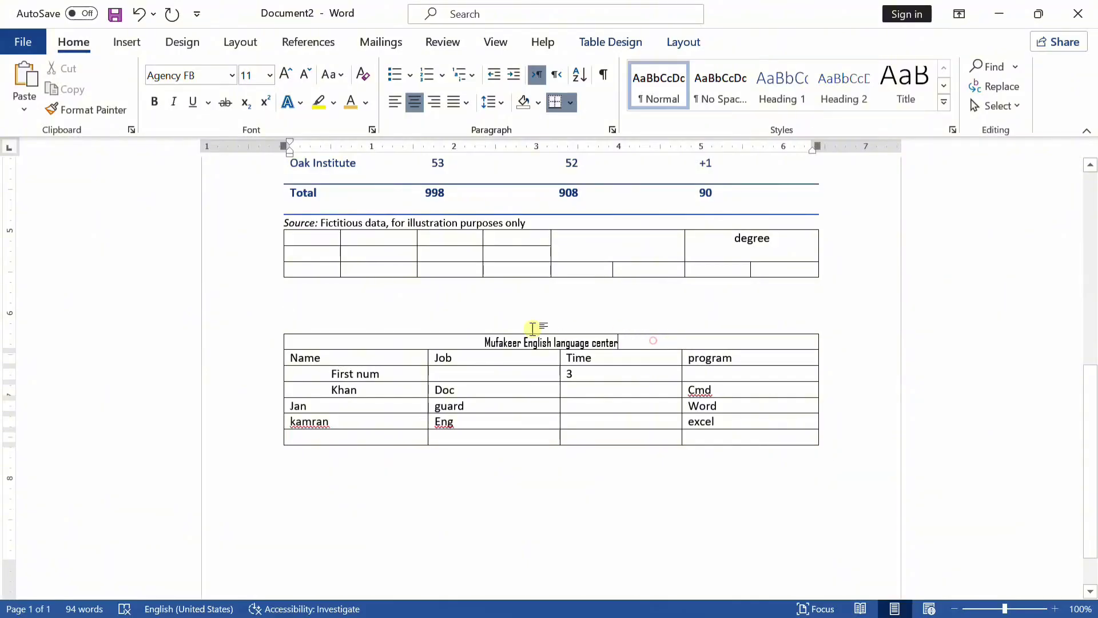
pyautogui.keyDown('shift'); pyautogui.click(532, 329); pyautogui.keyUp('shift')
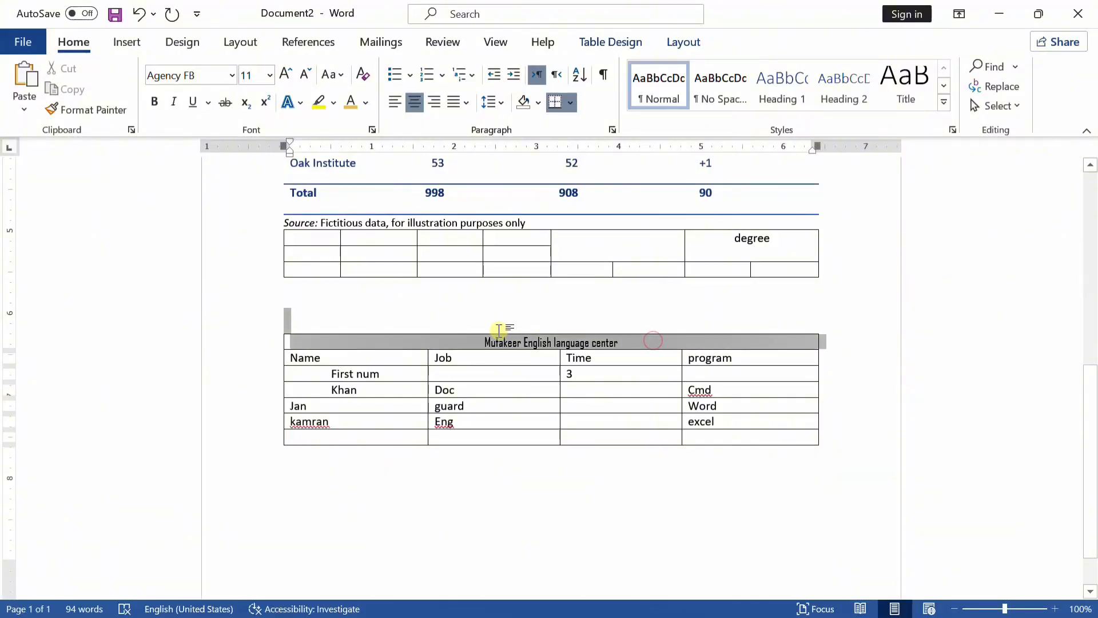
pyautogui.click(353, 105)
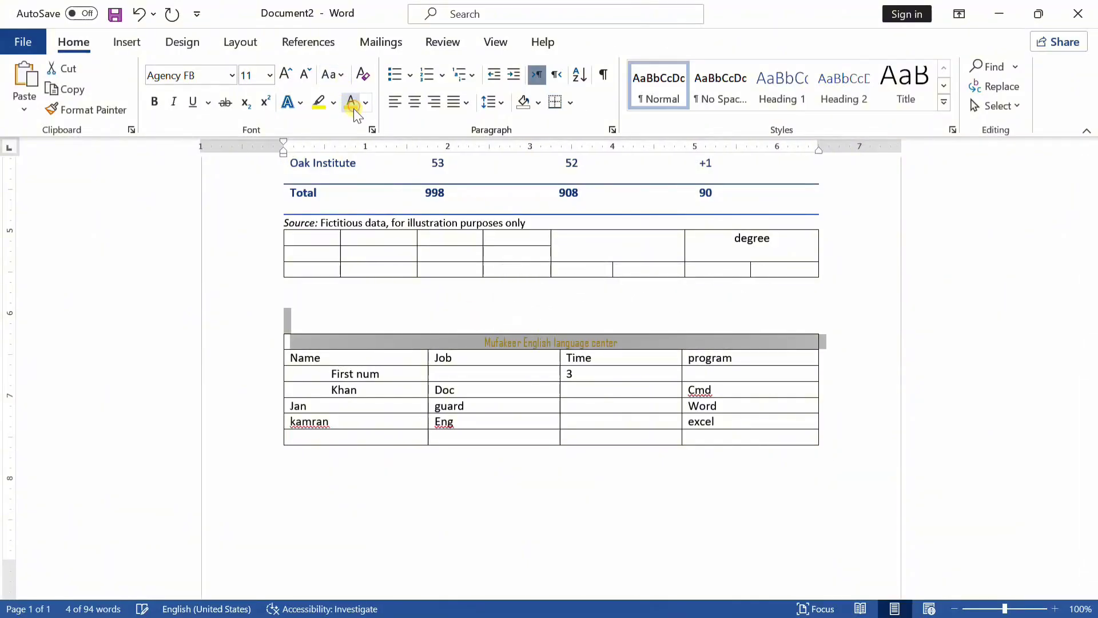
pyautogui.click(524, 338)
pyautogui.scroll(-2, 540, 366)
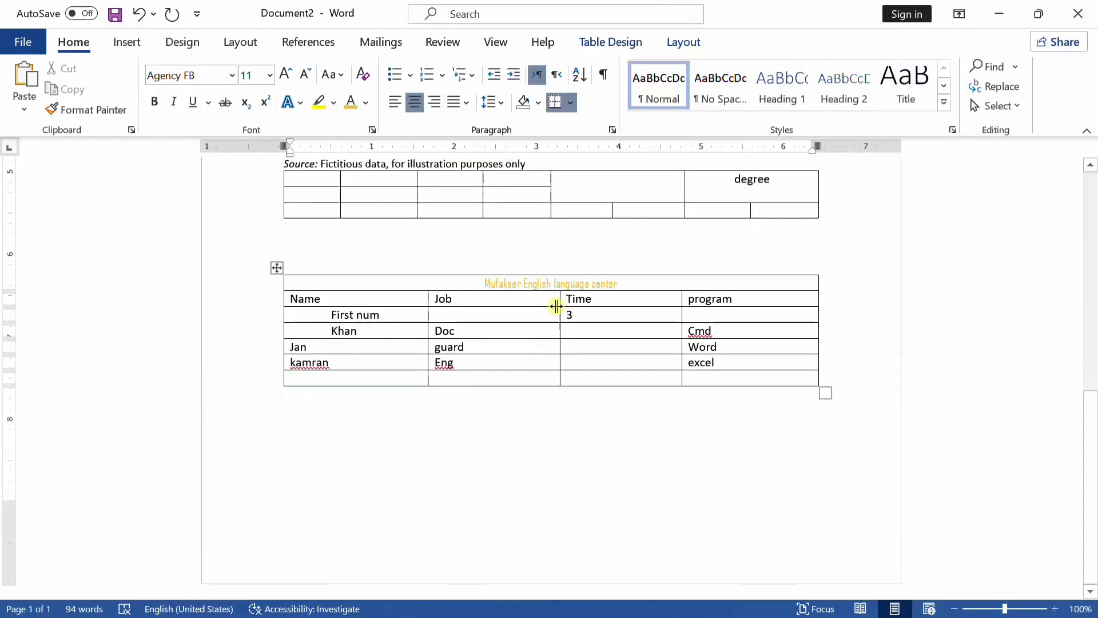
# Step: Add another empty row at the end of the Name/Job/Time/program table
pyautogui.click(695, 42)
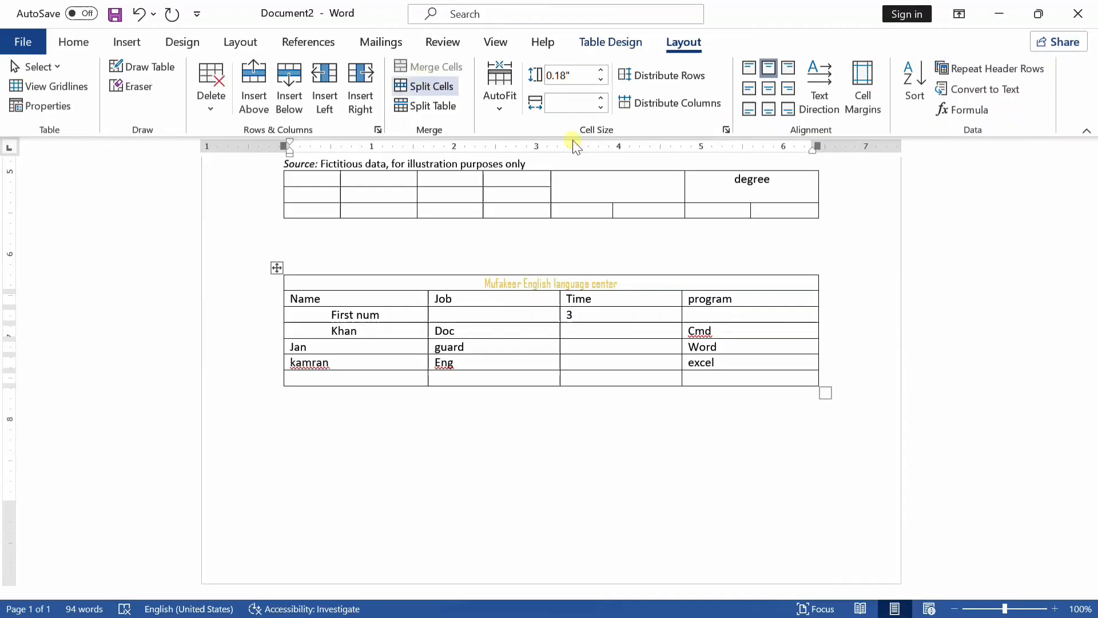
pyautogui.click(707, 374)
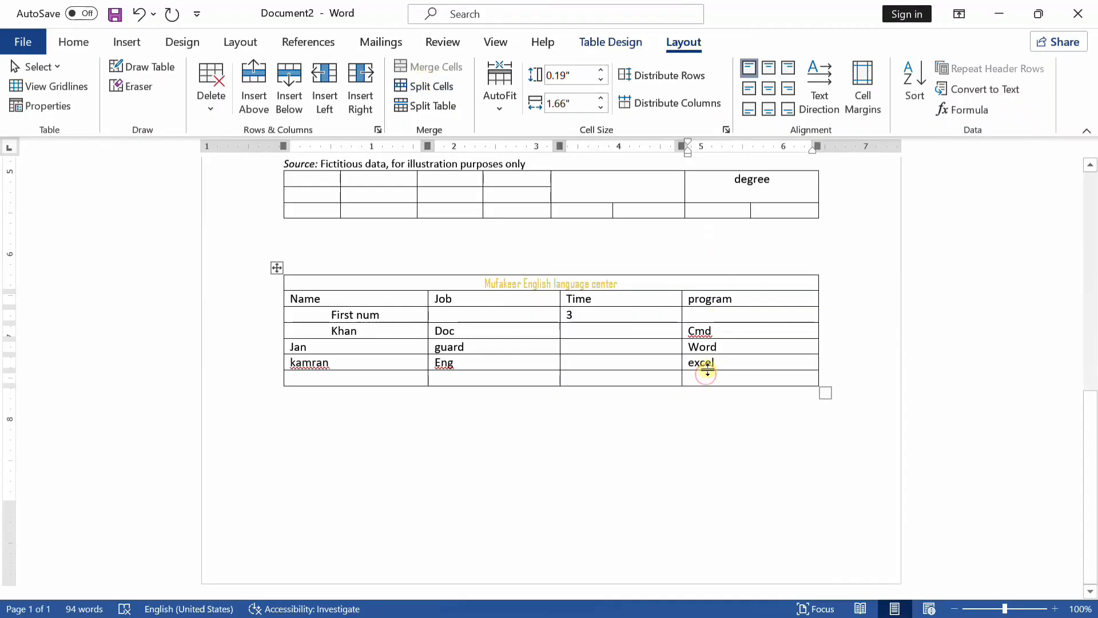
pyautogui.press('Tab')
pyautogui.press('Tab')
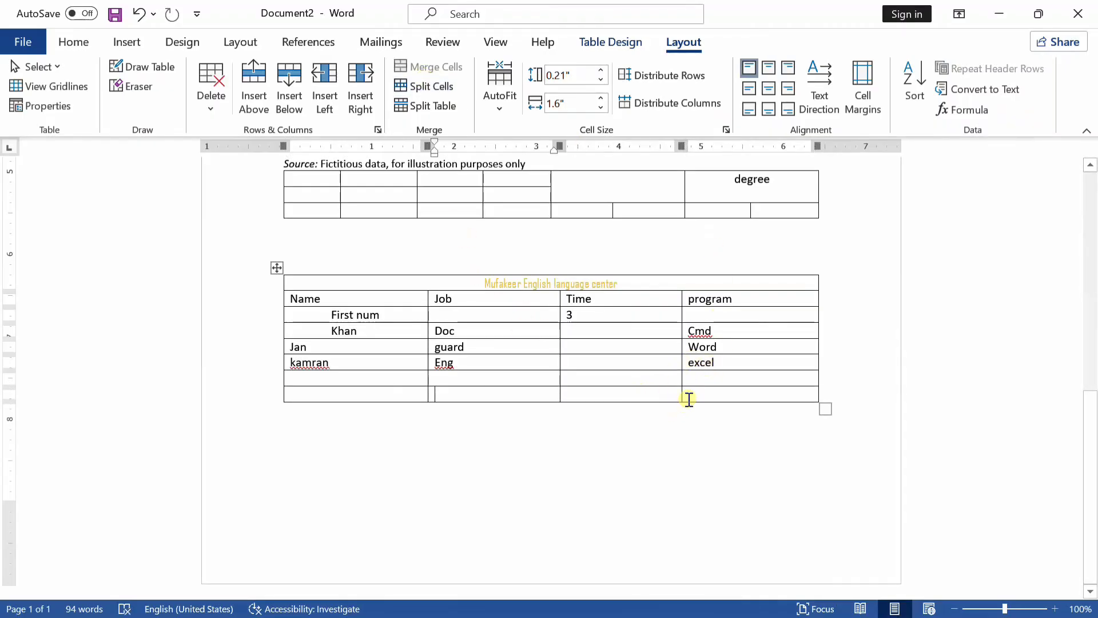
# Step: Split the empty cell below excel in the program column into 2 columns and 1 row
pyautogui.click(694, 380)
pyautogui.click(426, 86)
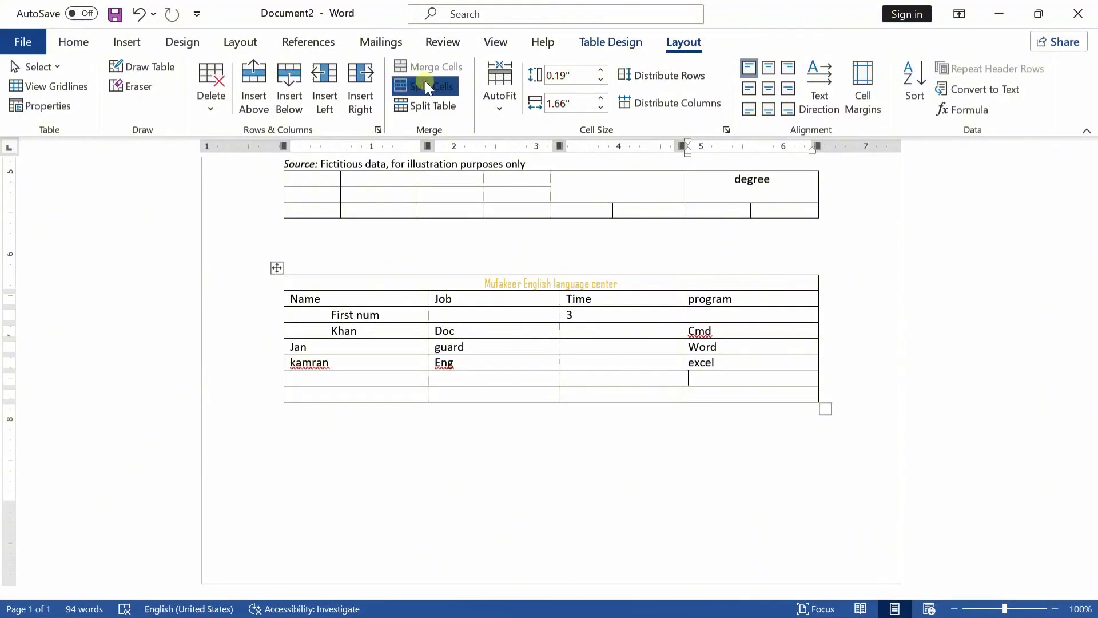
pyautogui.moveTo(543, 242); pyautogui.dragTo(542, 214)
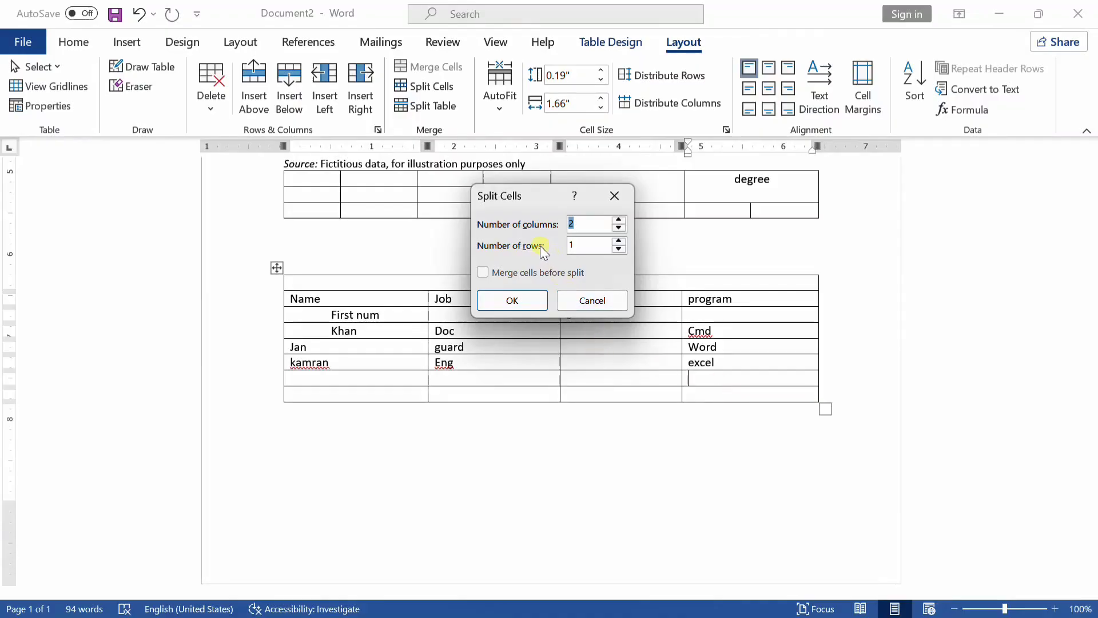
pyautogui.click(506, 299)
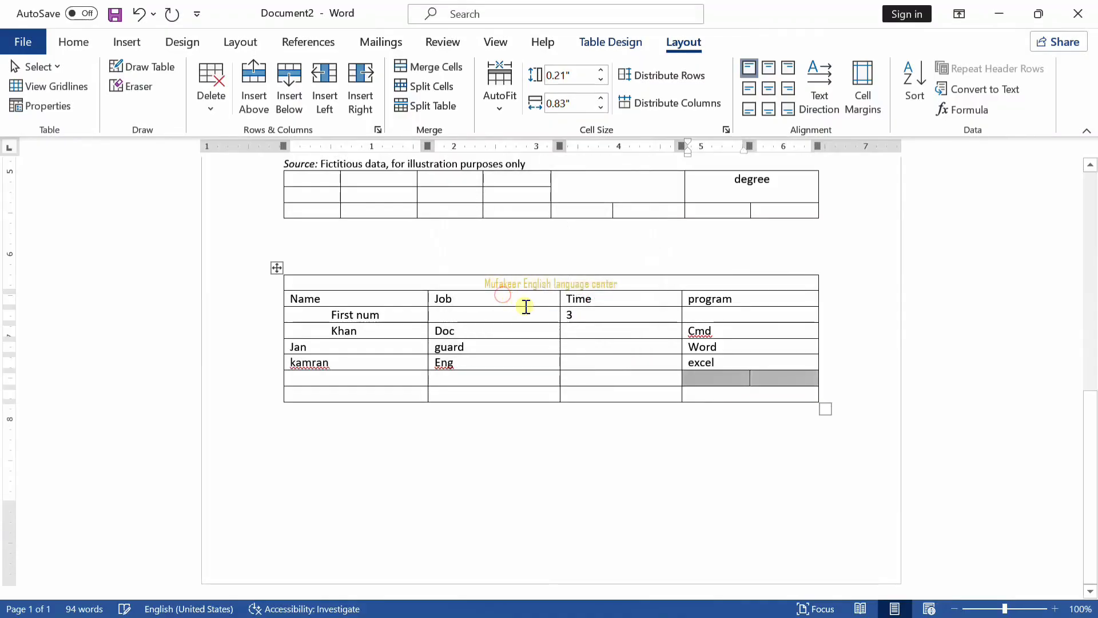
pyautogui.click(722, 375)
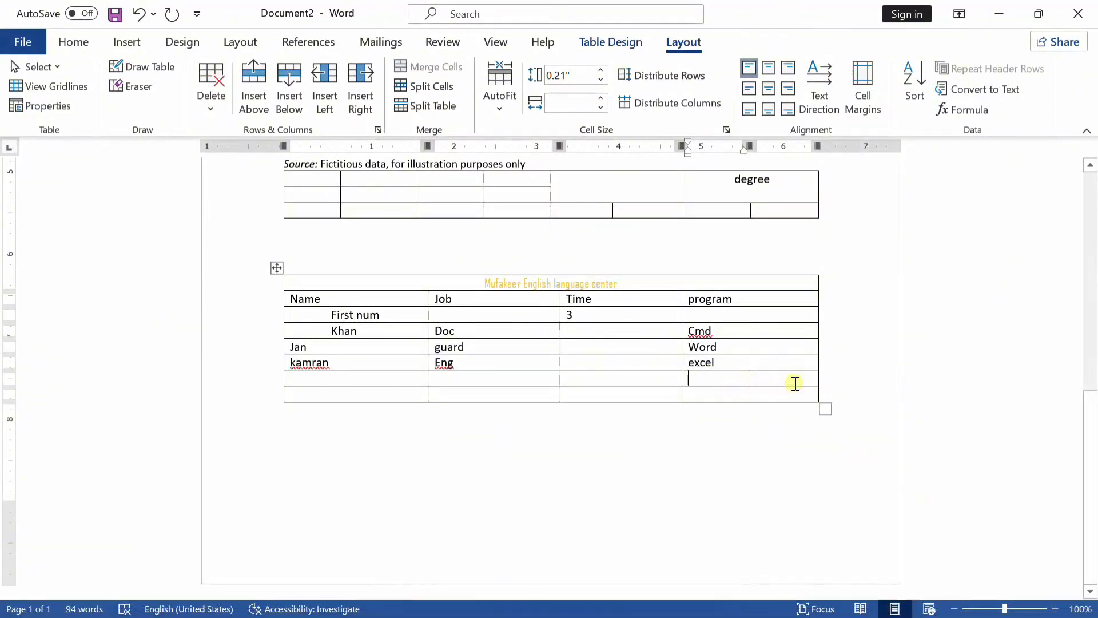
# Step: Try splitting the table at the empty row below excel, and undo the split
pyautogui.moveTo(796, 383); pyautogui.dragTo(699, 381)
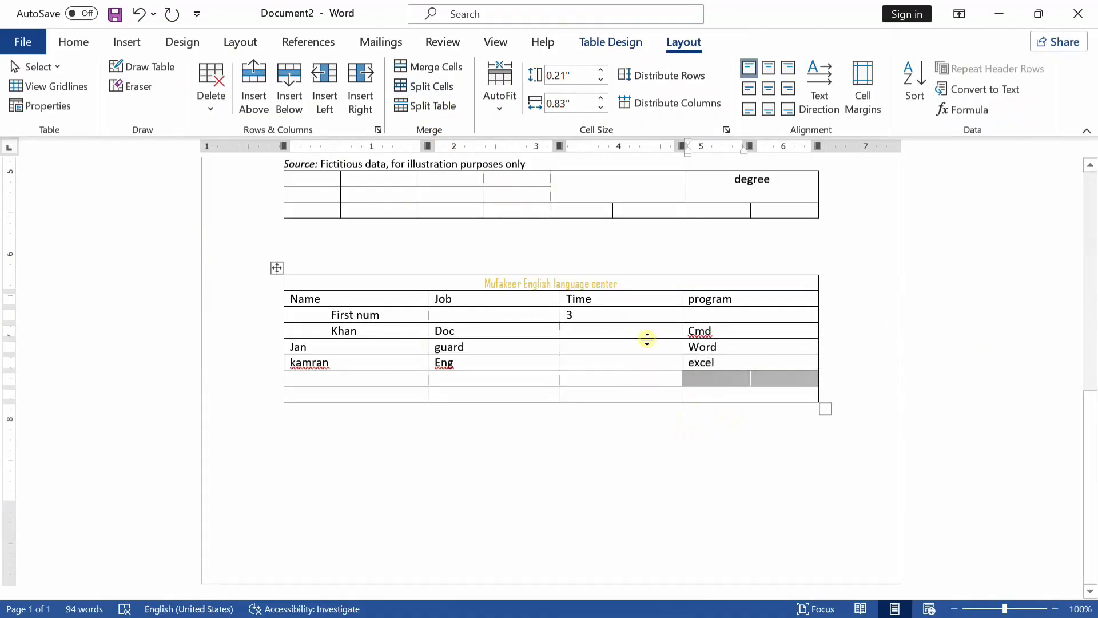
pyautogui.click(438, 106)
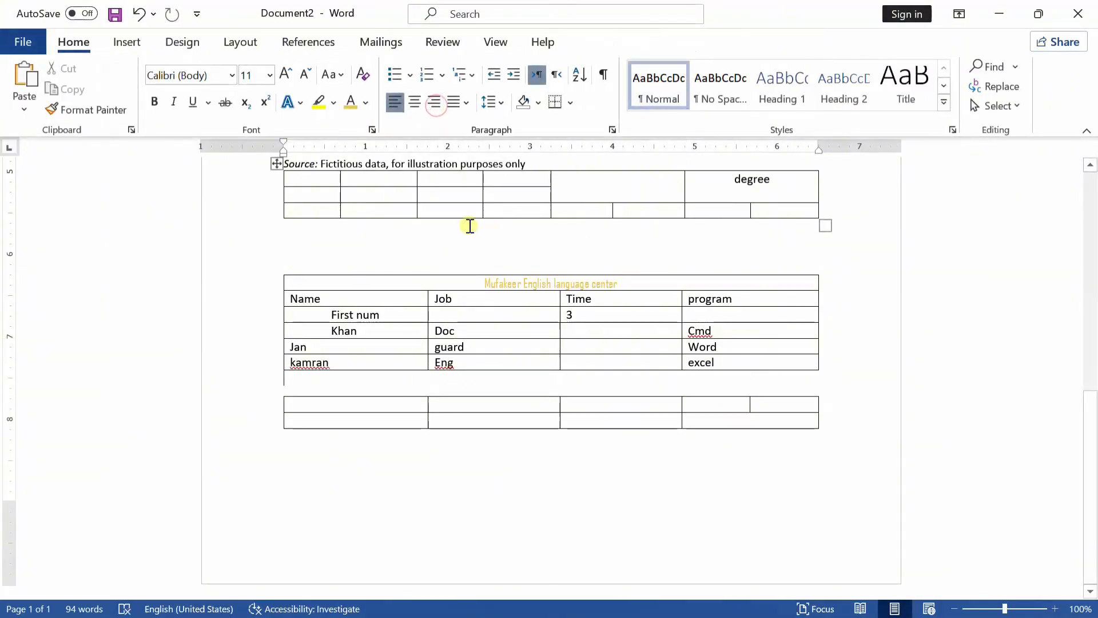
pyautogui.hotkey('ctrl', 'z')
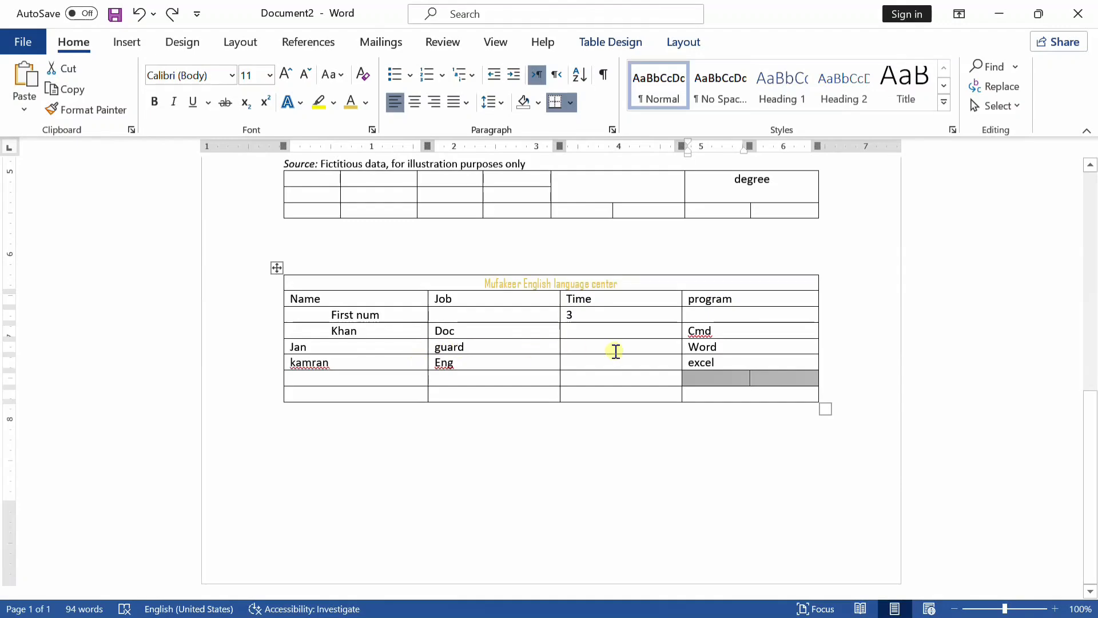
# Step: Split the table so that the row containing Word in the program column starts a separate table
pyautogui.click(726, 346)
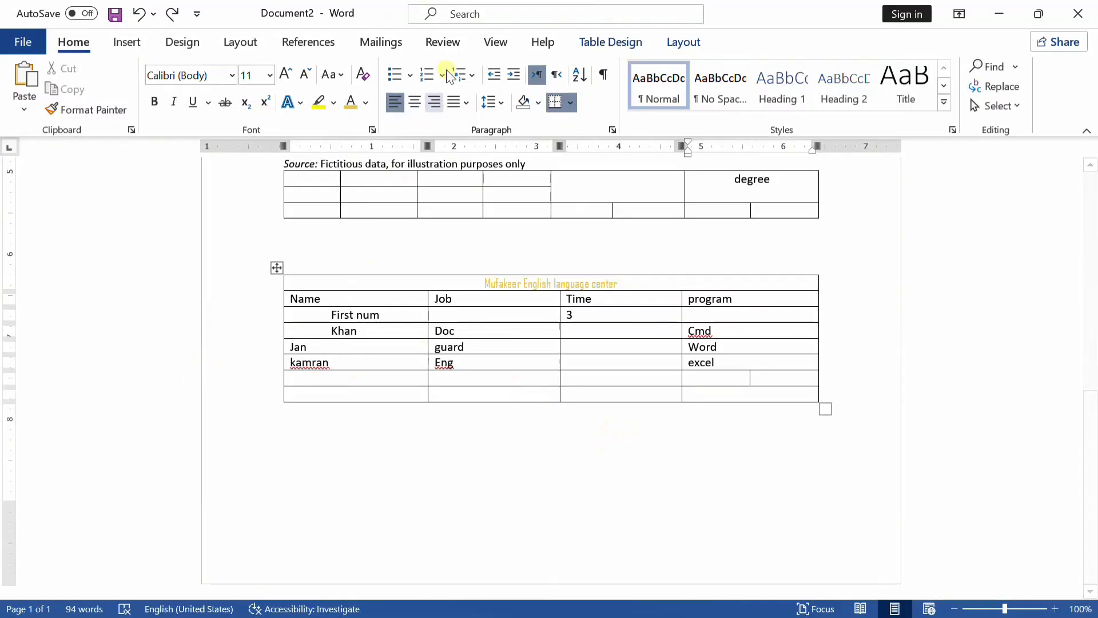
pyautogui.click(682, 39)
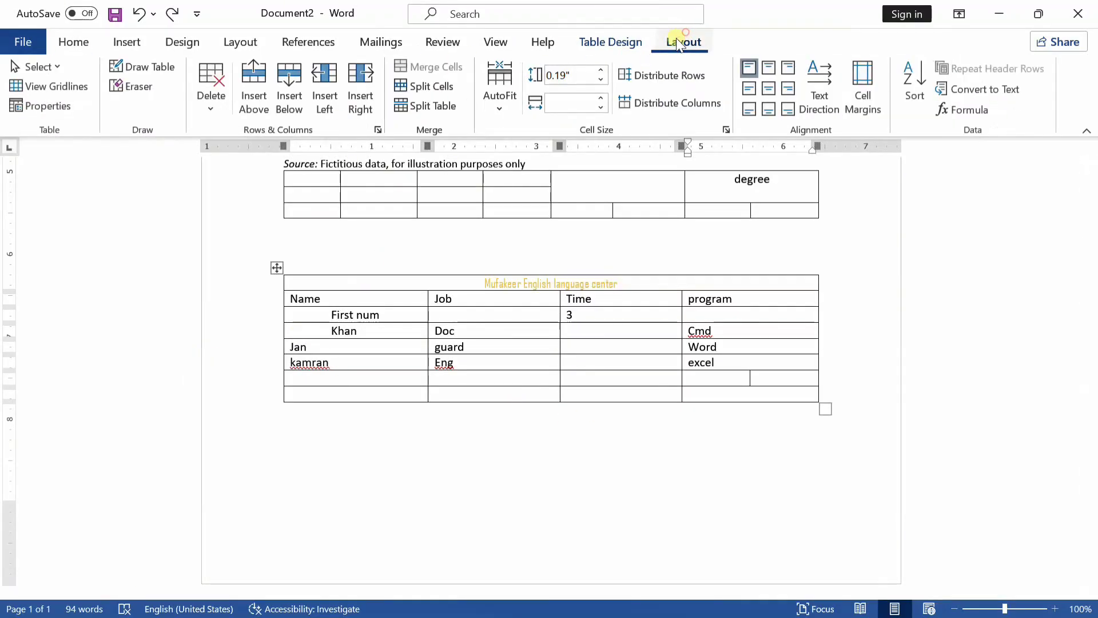
pyautogui.click(449, 105)
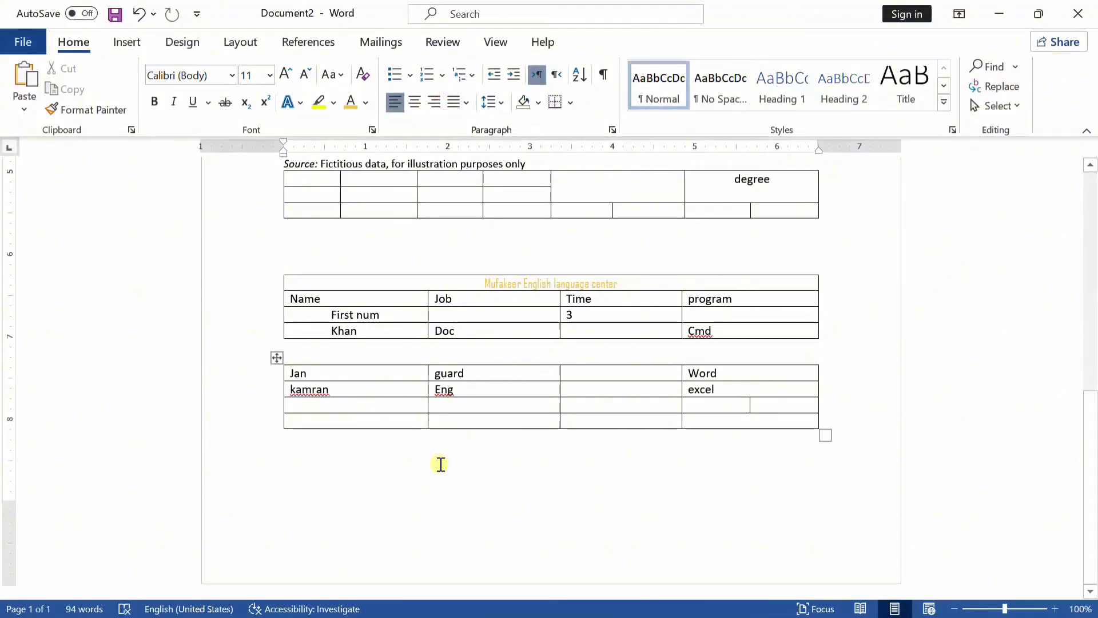
# Step: Insert a row above the first row of the new lower table and merge its cells into one
pyautogui.click(338, 373)
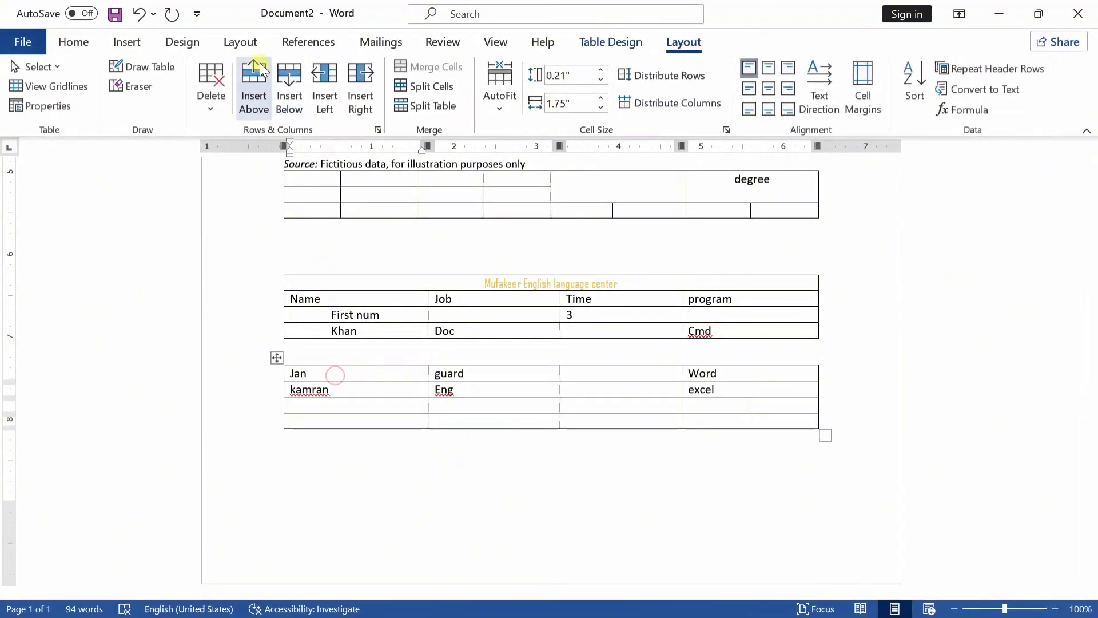
pyautogui.click(252, 80)
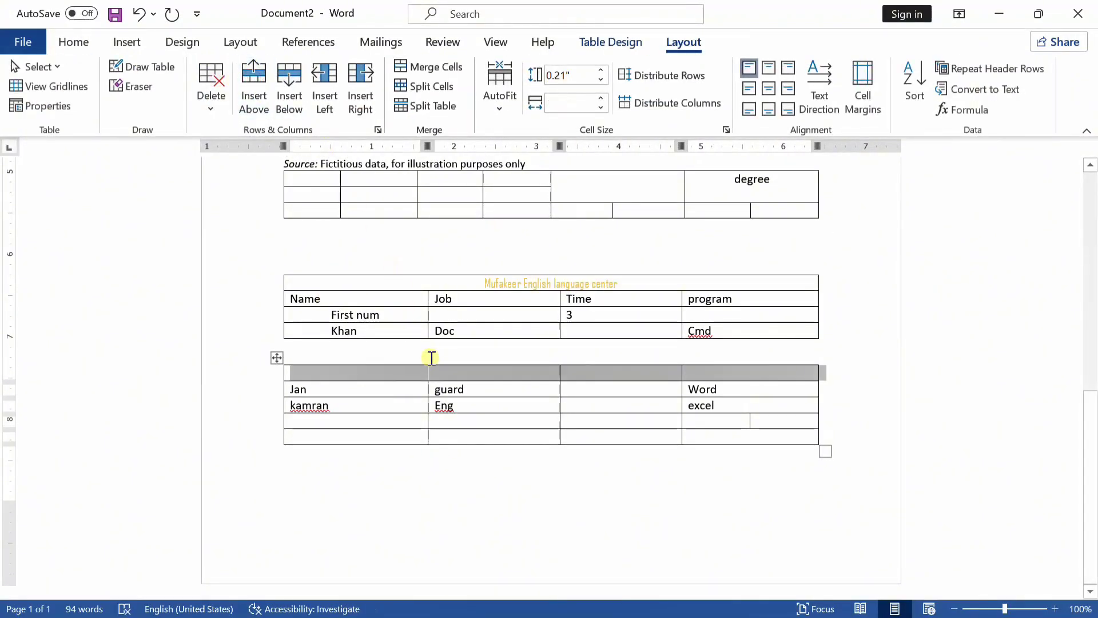
pyautogui.click(436, 66)
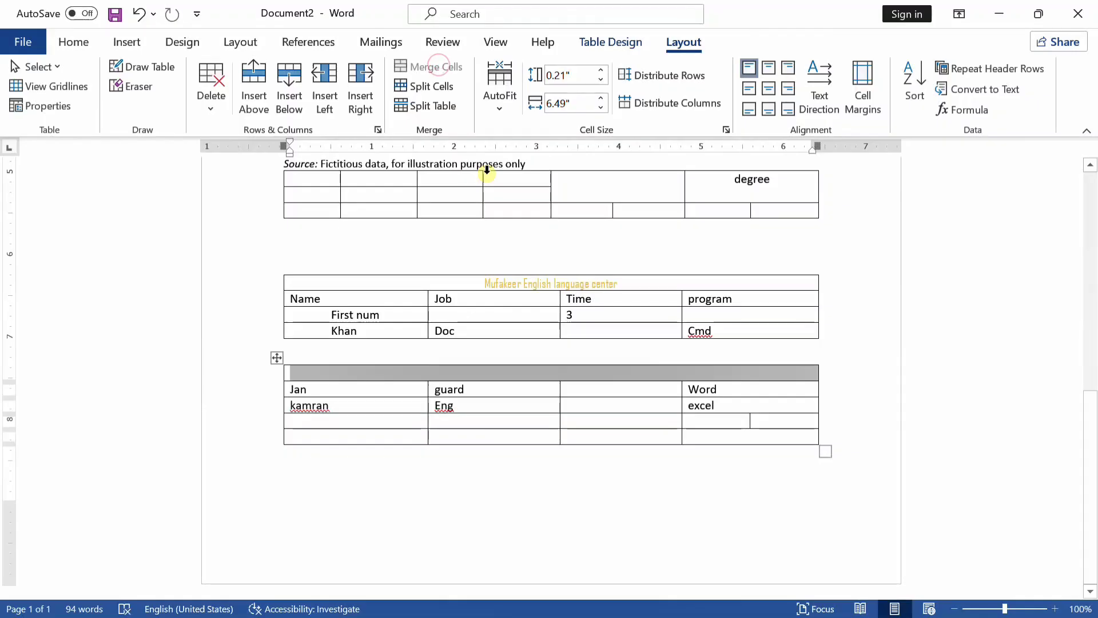
# Step: Enter the centered title "Computer class student" in the merged top row of the lower table
pyautogui.write('eng')
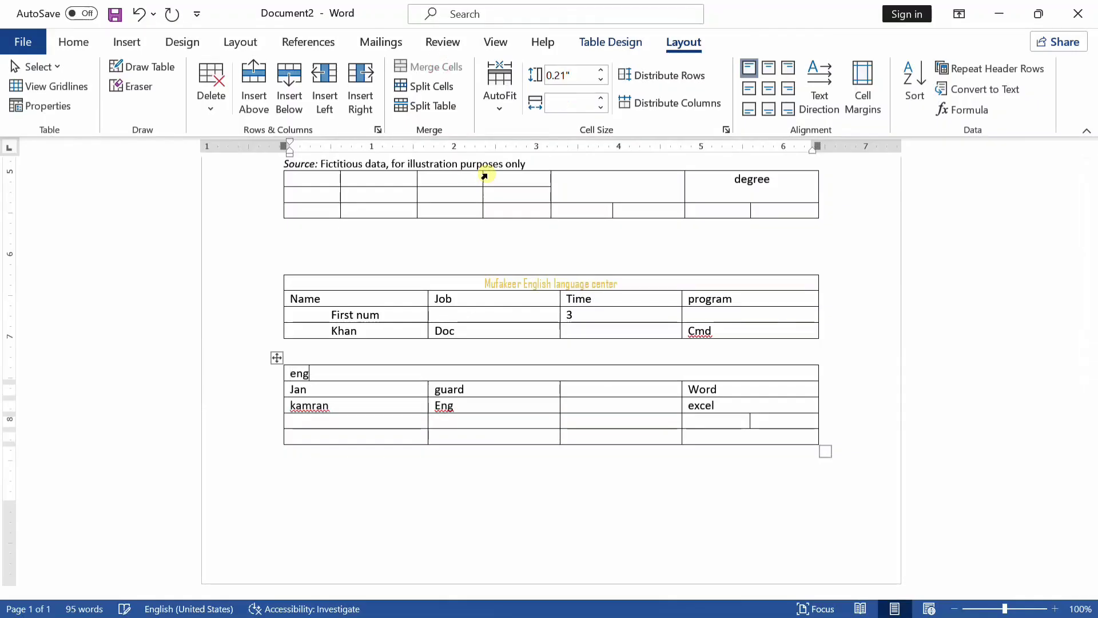
pyautogui.write('lish class')
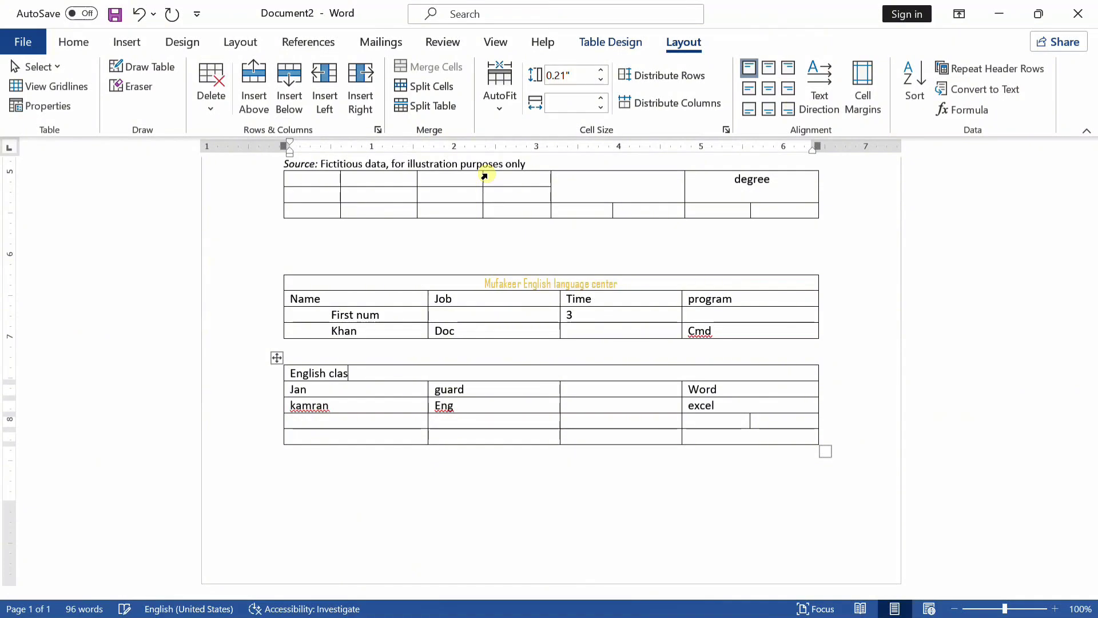
pyautogui.press('BackSpace')
pyautogui.press('BackSpace')
pyautogui.press('BackSpace')
pyautogui.press('BackSpace')
pyautogui.write('comp')
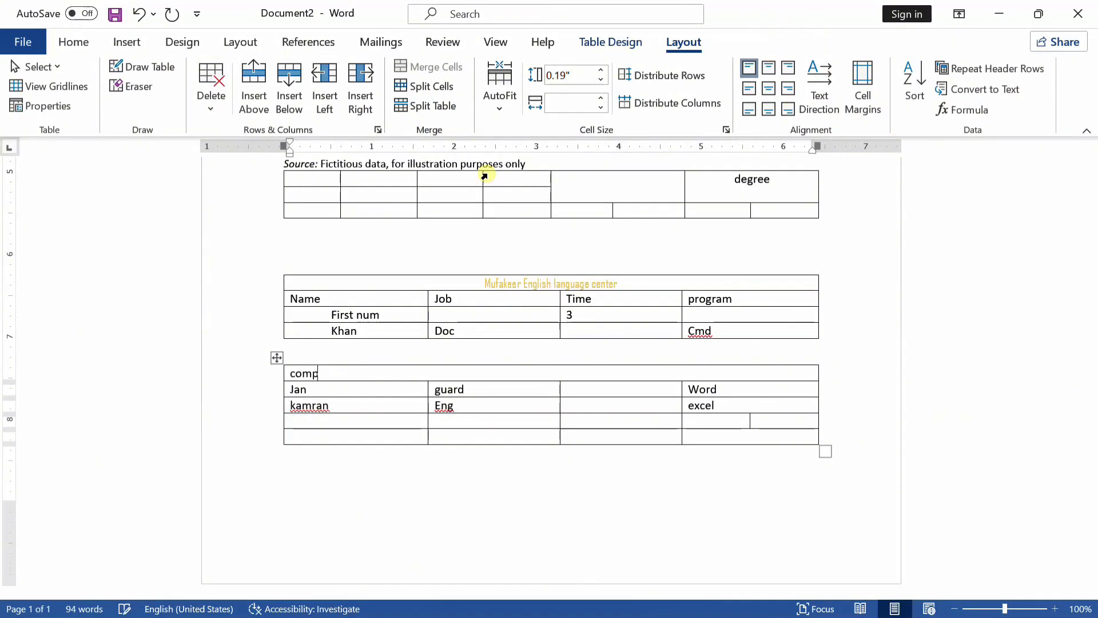
pyautogui.write('uter class stu')
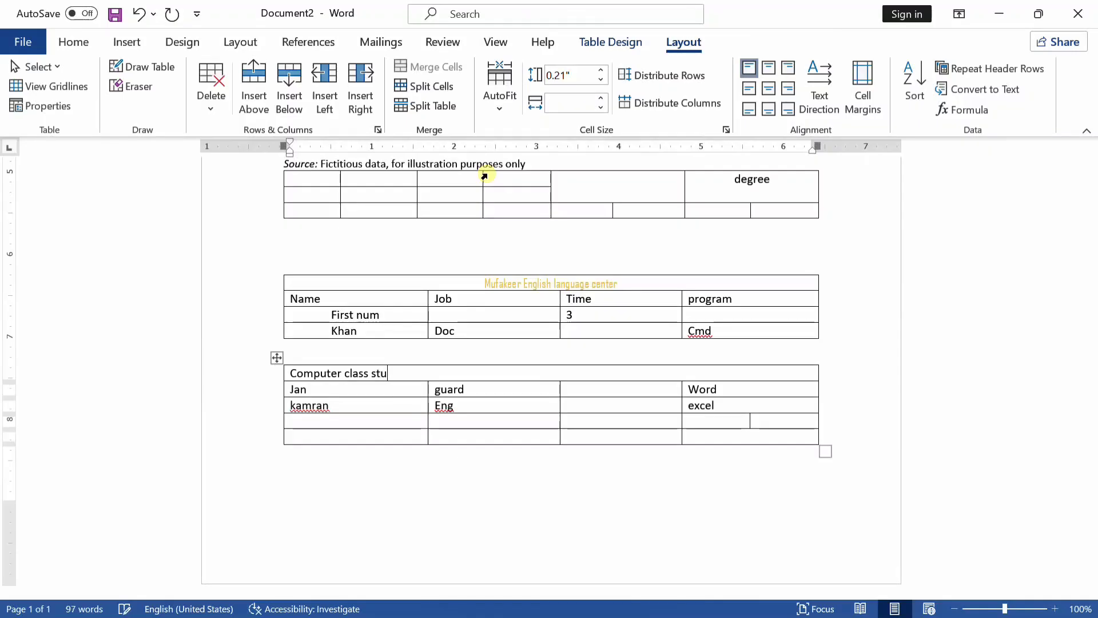
pyautogui.write('dnet')
pyautogui.hotkey('ctrl', 'e')
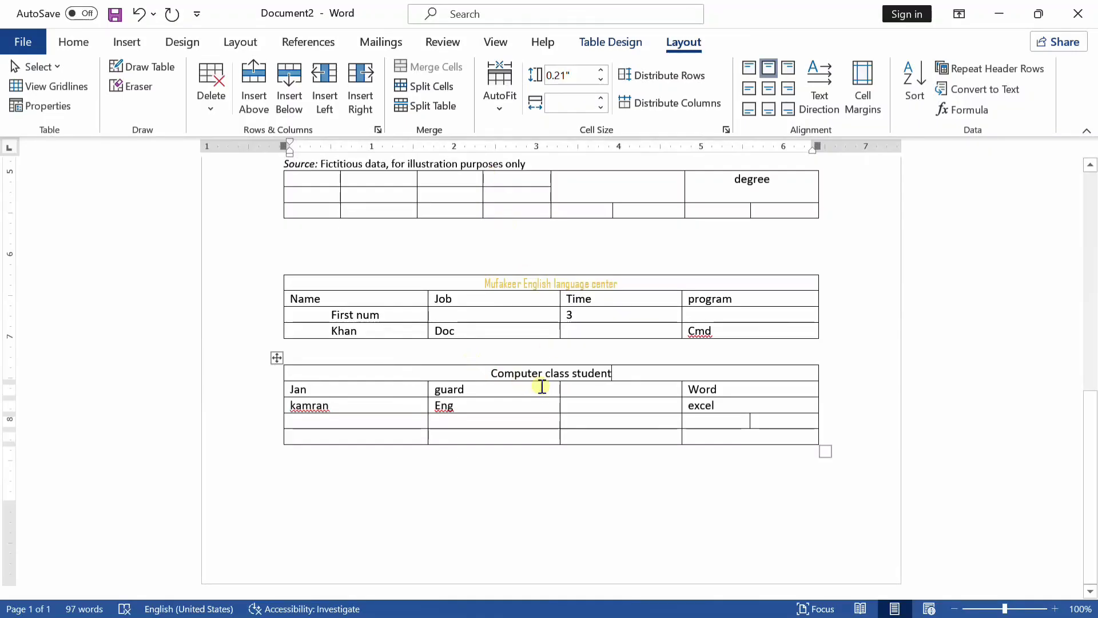
# Step: Try AutoFit Contents on the Computer class student table, and undo the resizing
pyautogui.click(498, 393)
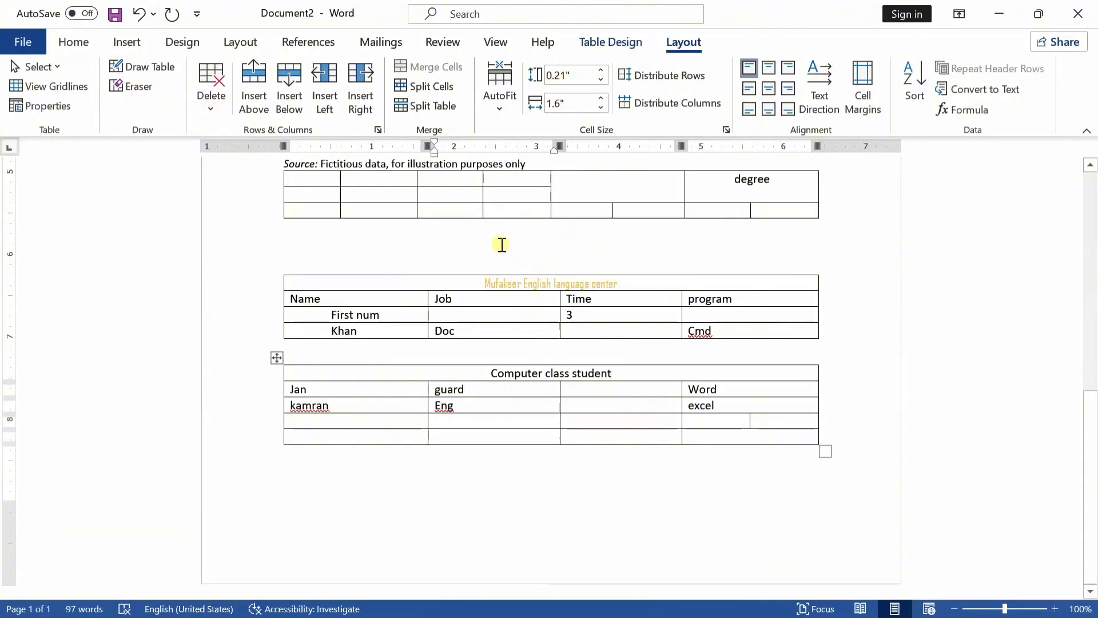
pyautogui.click(514, 97)
pyautogui.click(529, 134)
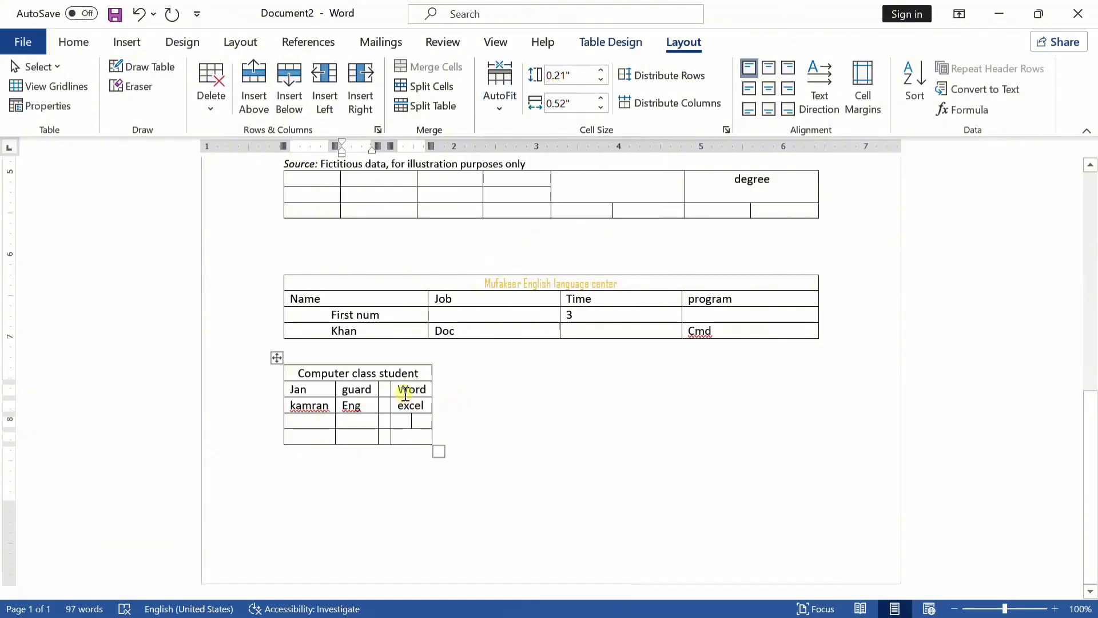
pyautogui.hotkey('ctrl', 'z')
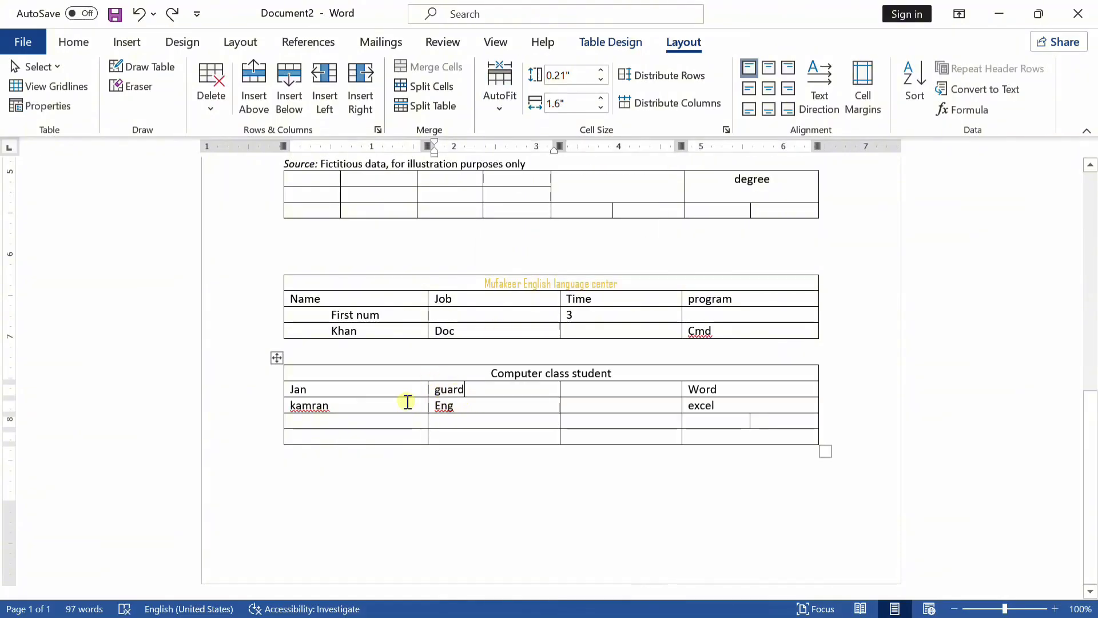
# Step: Apply AutoFit Contents and then AutoFit Window to the Computer class student table
pyautogui.click(501, 87)
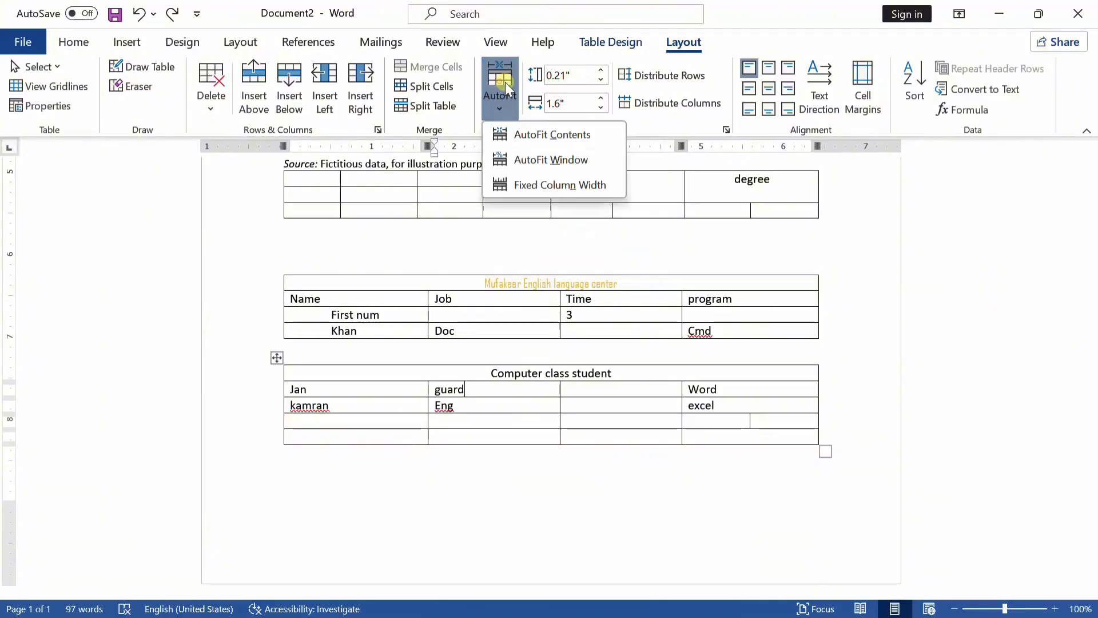
pyautogui.click(534, 139)
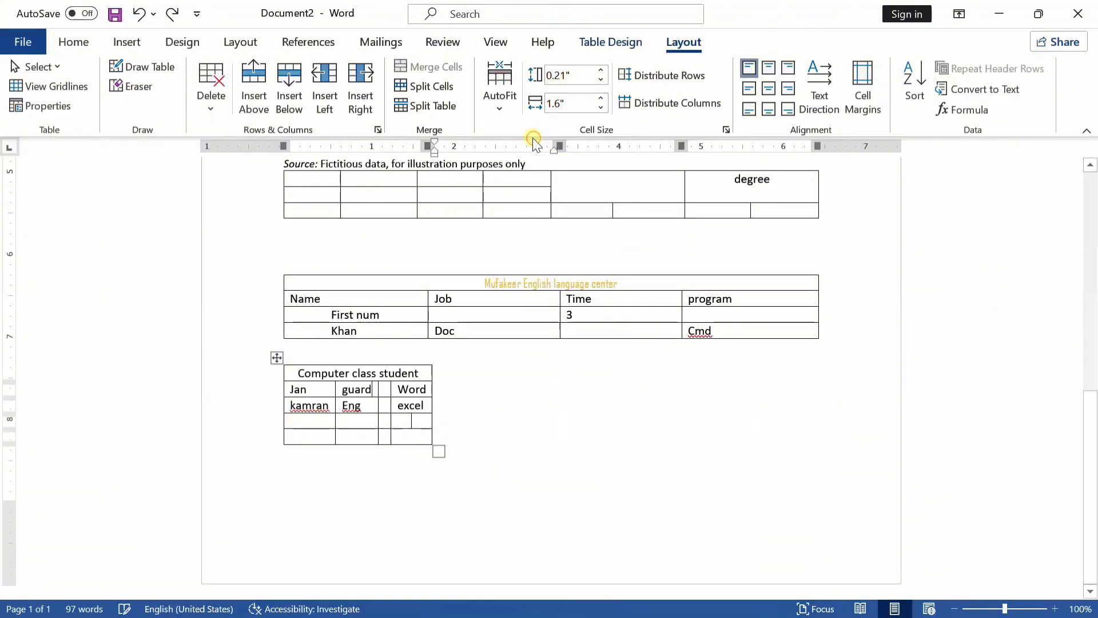
pyautogui.click(500, 101)
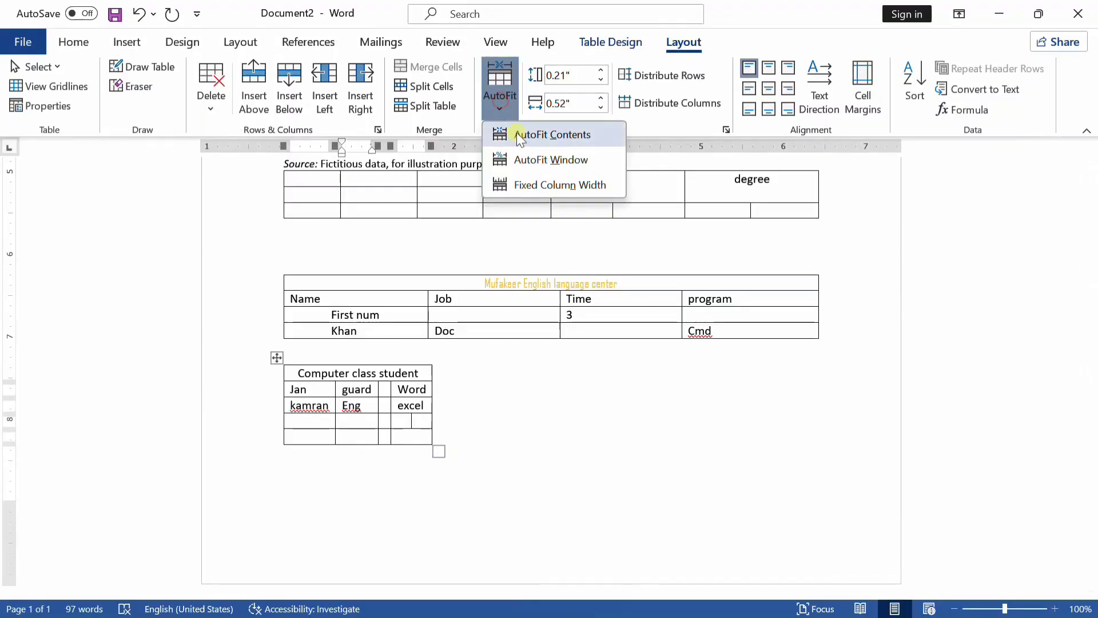
pyautogui.click(528, 159)
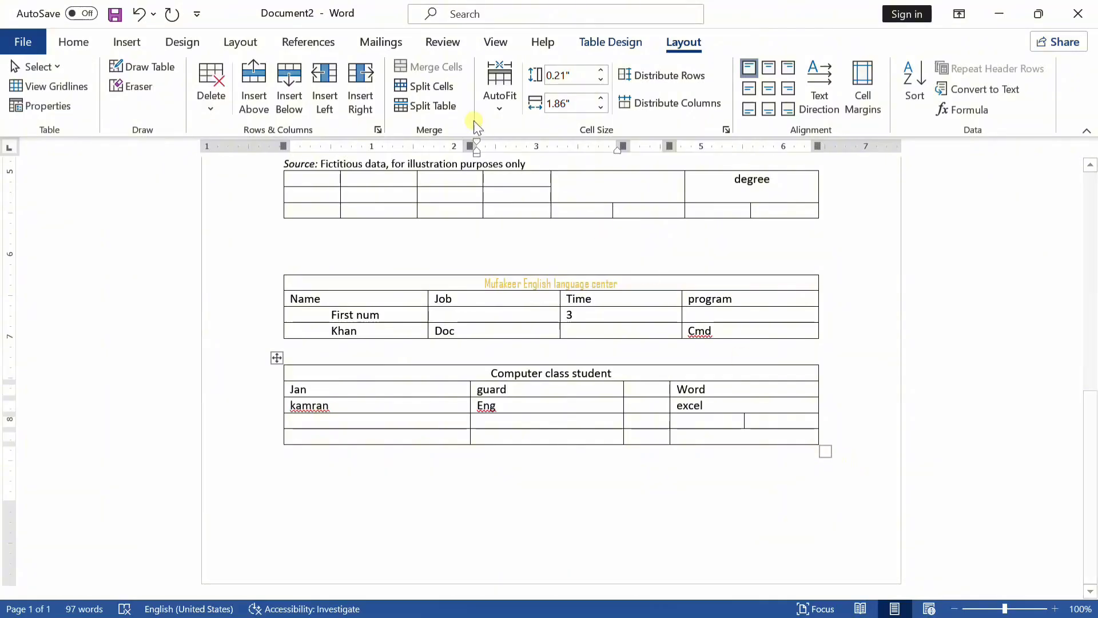
# Step: Set the Computer class student table to Fixed Column Width
pyautogui.click(500, 93)
pyautogui.click(540, 184)
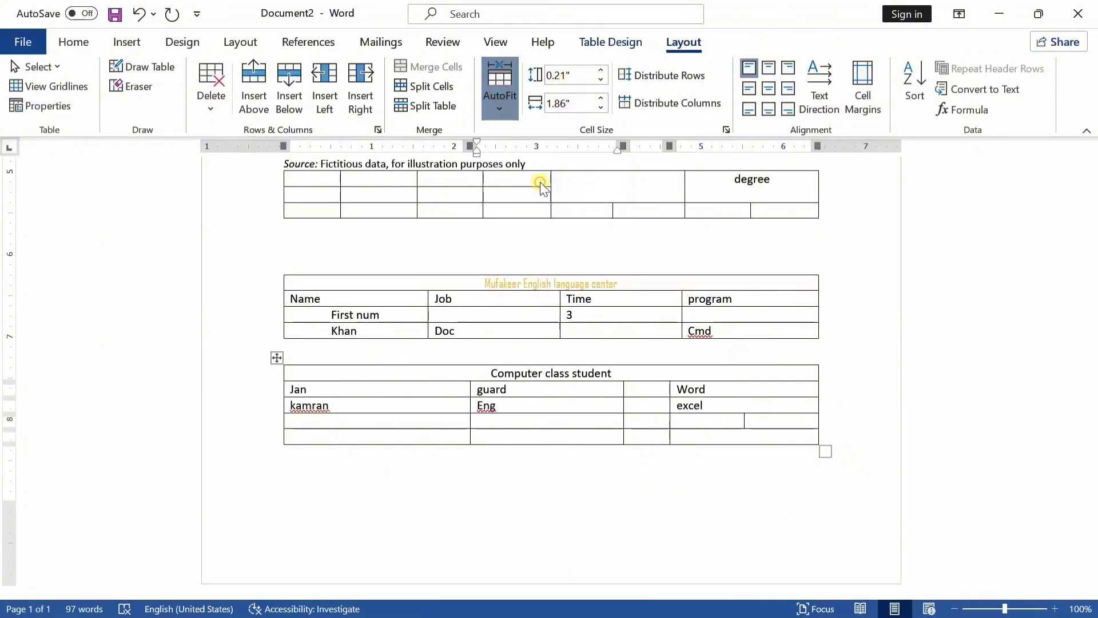
pyautogui.click(544, 180)
pyautogui.click(499, 92)
pyautogui.click(531, 168)
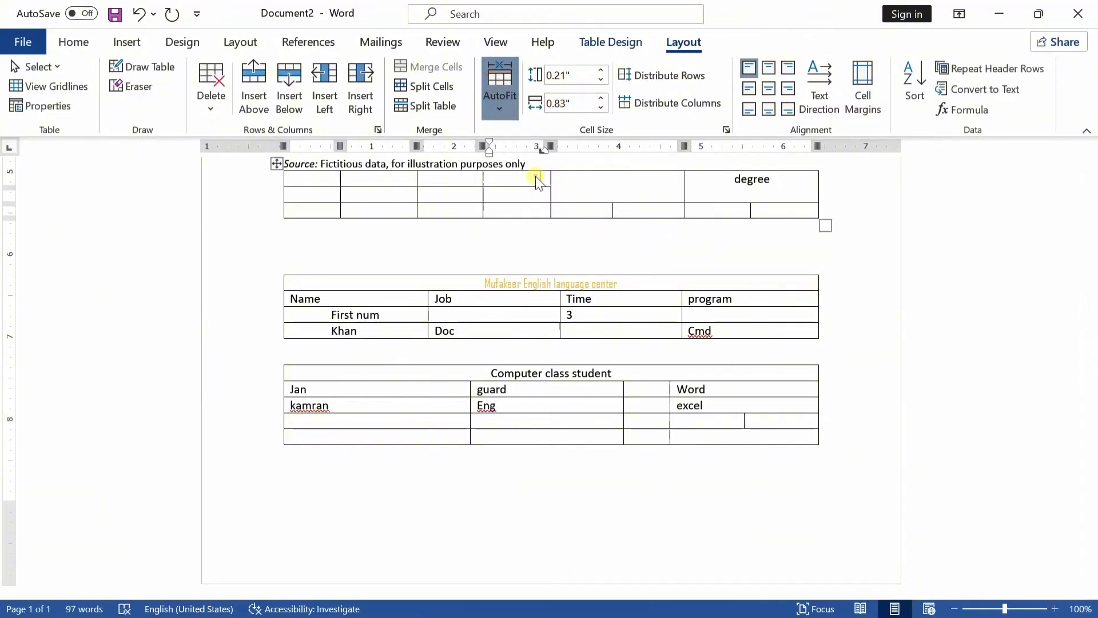
pyautogui.click(564, 376)
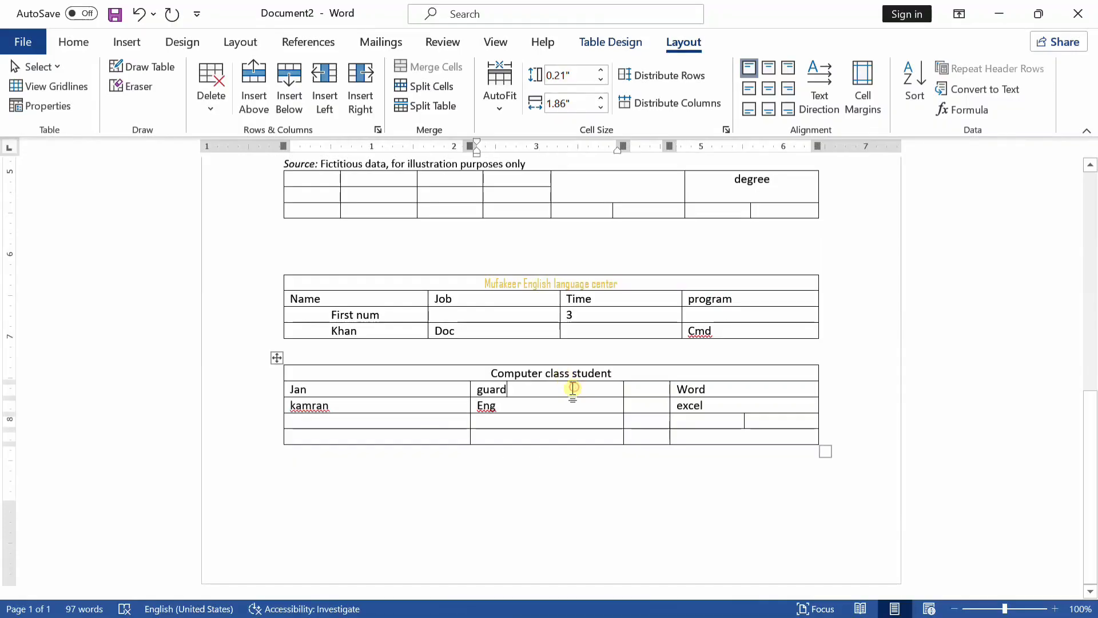
pyautogui.click(502, 94)
pyautogui.click(518, 184)
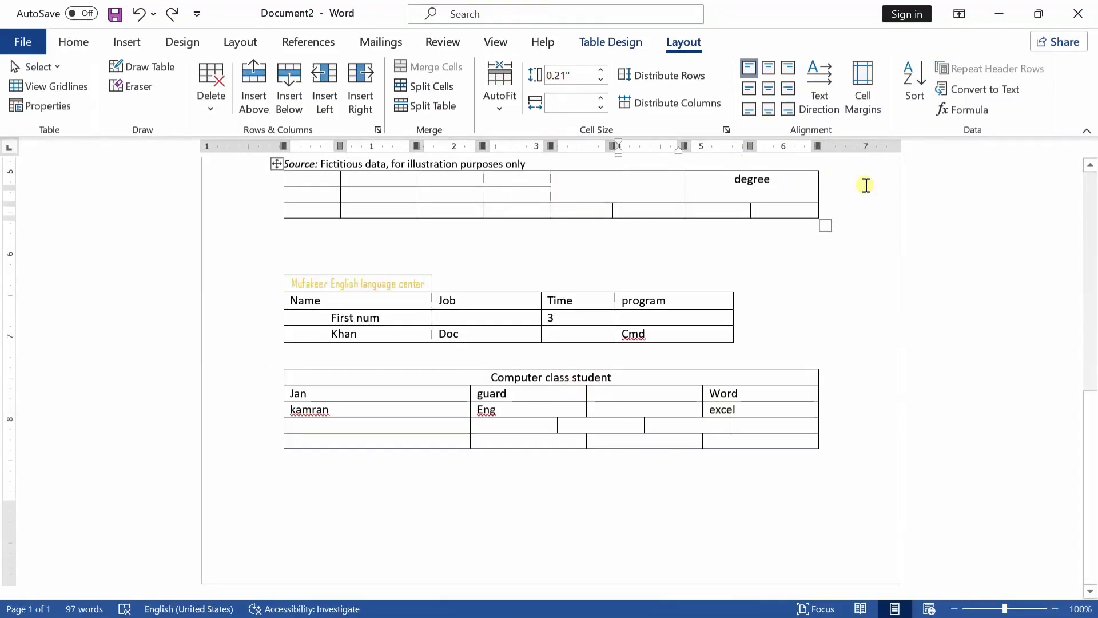
# Step: Enlarge the table containing degree so that its rows are about 0.61" high
pyautogui.hotkey('ctrl', 'z')
pyautogui.moveTo(827, 286); pyautogui.dragTo(813, 234)
pyautogui.click(720, 202)
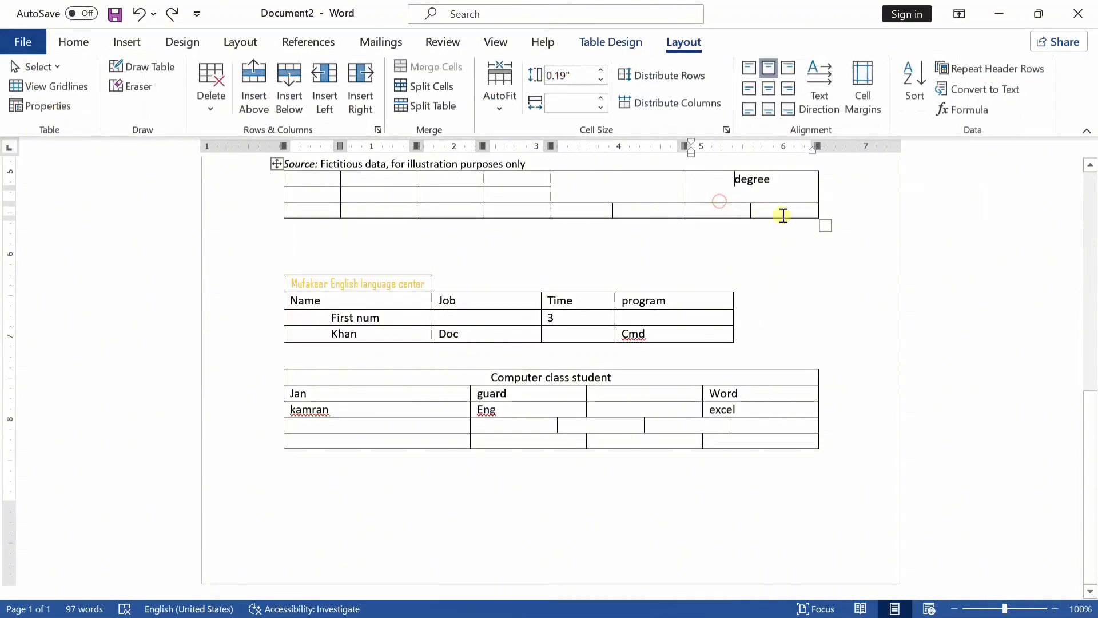
pyautogui.moveTo(824, 225); pyautogui.dragTo(804, 327)
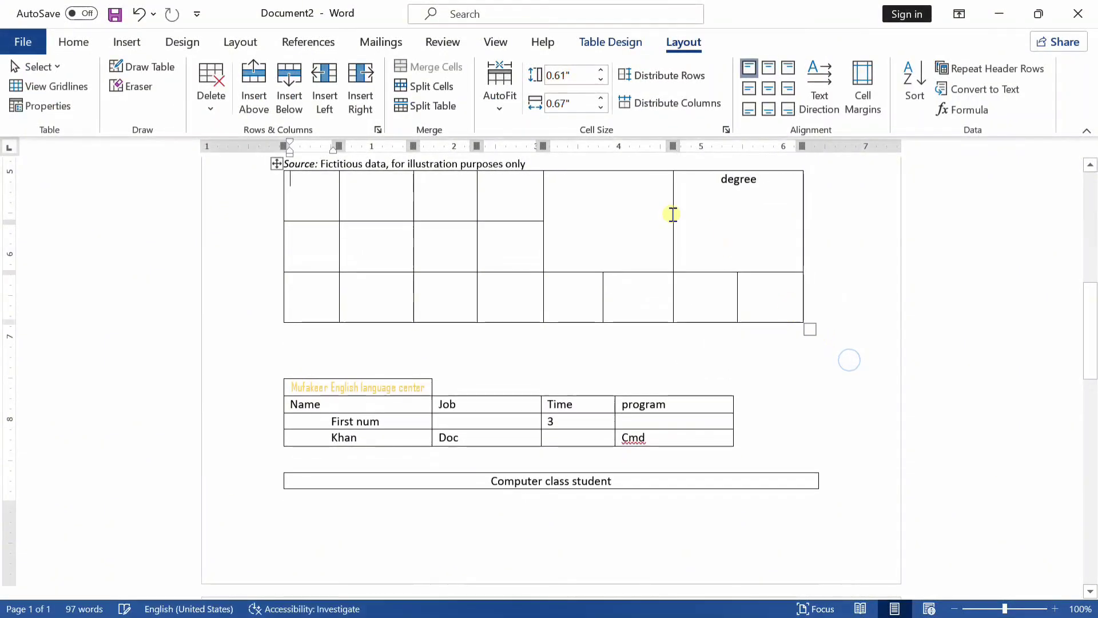
pyautogui.click(596, 197)
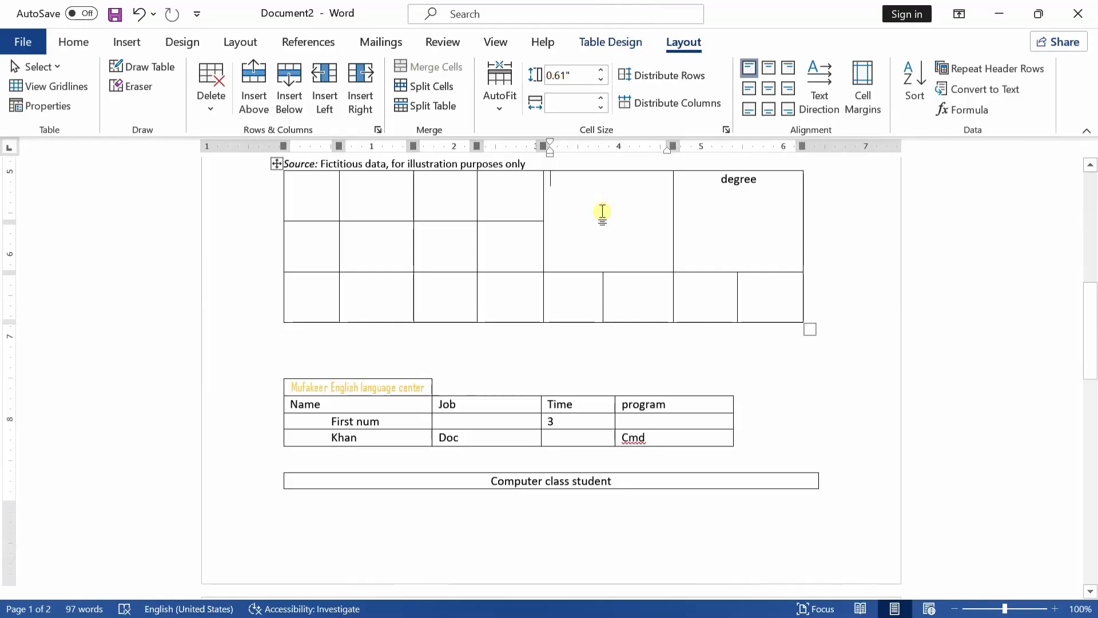